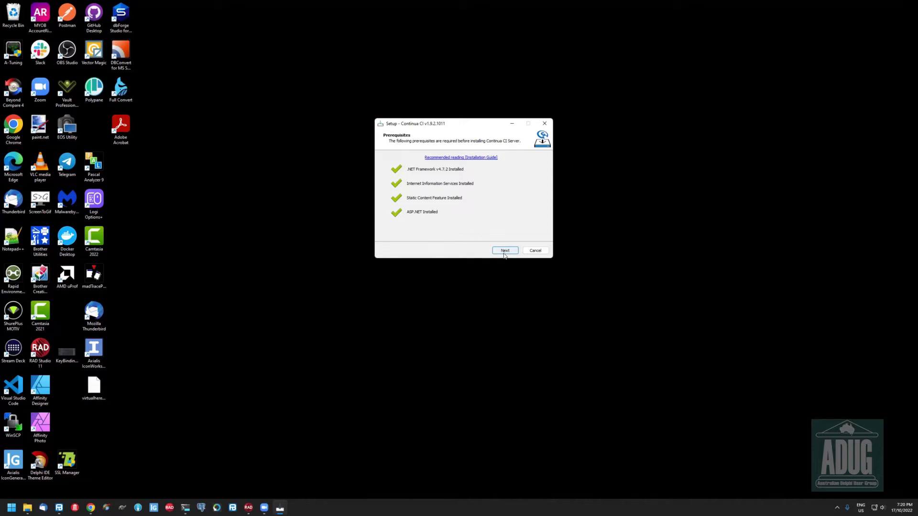
# Accept the prerequisites and default install location, and enter the service account password twice
pyautogui.click(505, 252)
pyautogui.click(505, 251)
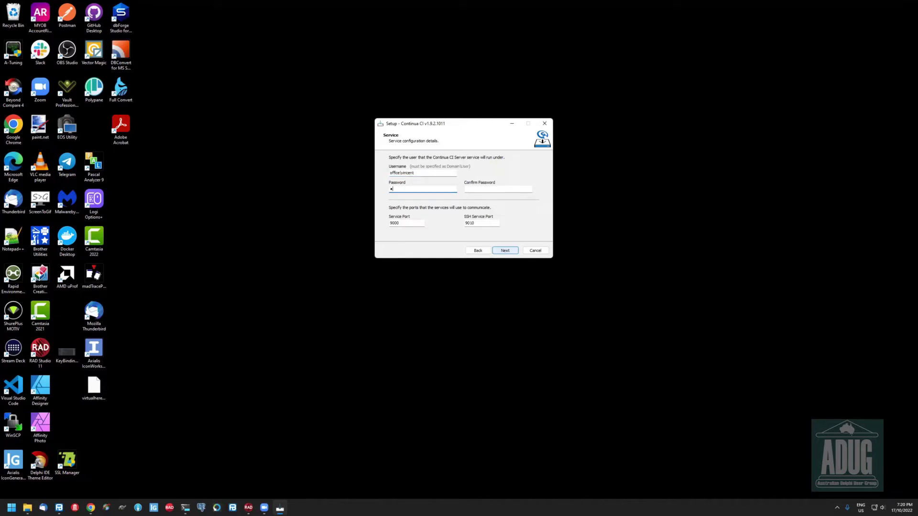
pyautogui.write('****')
pyautogui.press('Tab')
pyautogui.write('*******')
pyautogui.click(505, 250)
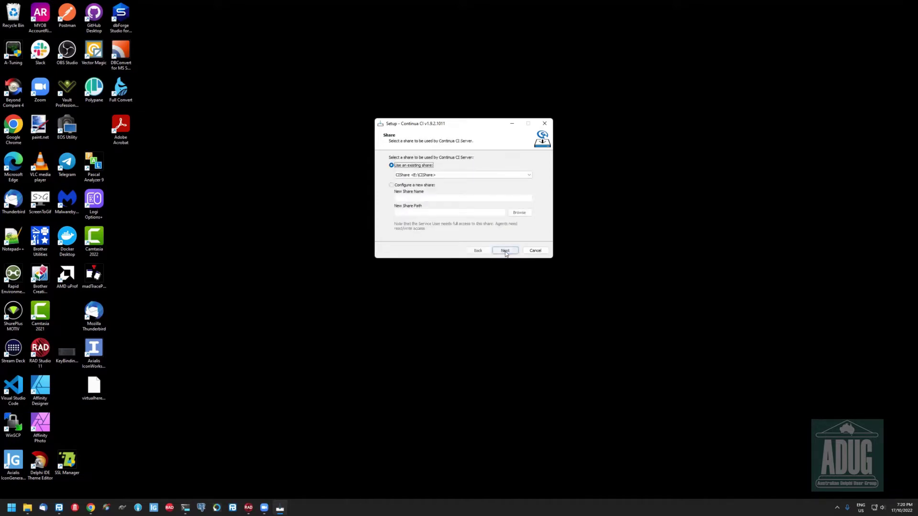
# Keep the CIShare share, PostgreSQL database, IIS port 8080 and authentication defaults, then install the server
pyautogui.click(505, 250)
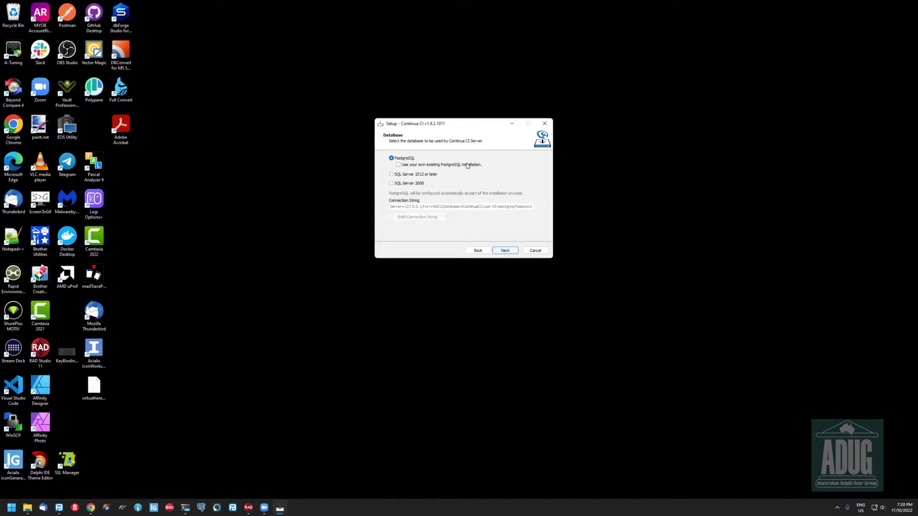
pyautogui.click(506, 251)
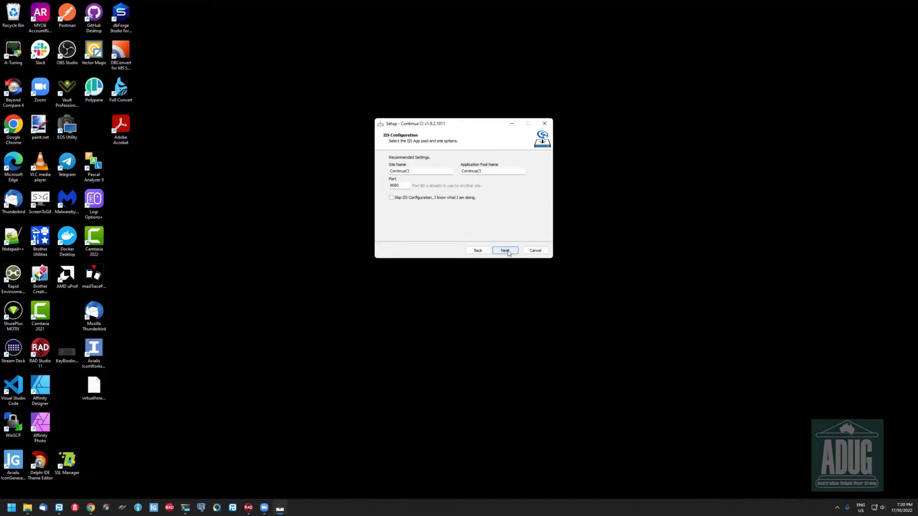
pyautogui.click(507, 252)
pyautogui.click(507, 251)
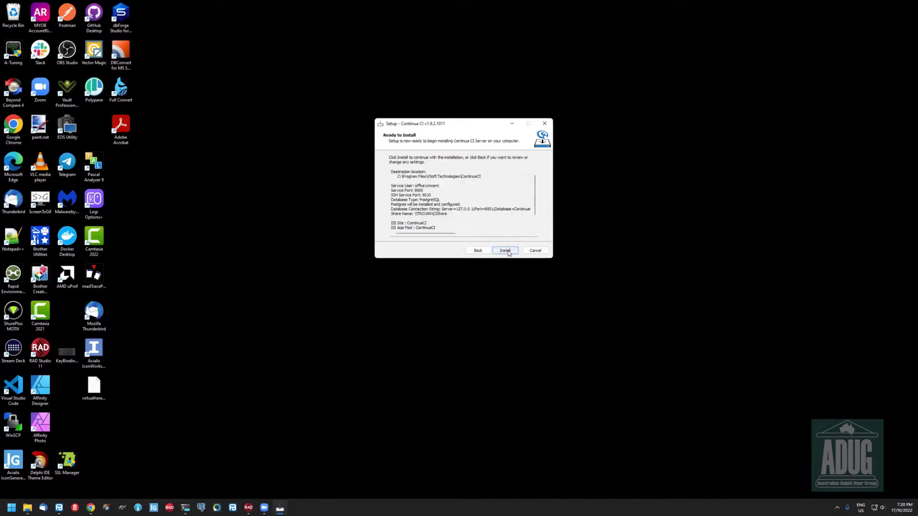
pyautogui.click(508, 252)
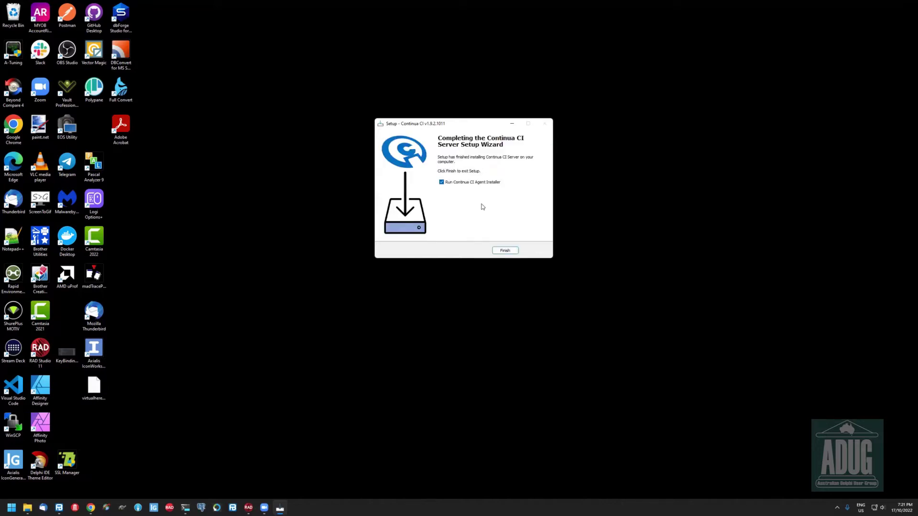
# Launch the agent installer, accept its location, enter the service password twice and accept the server connection
pyautogui.click(501, 250)
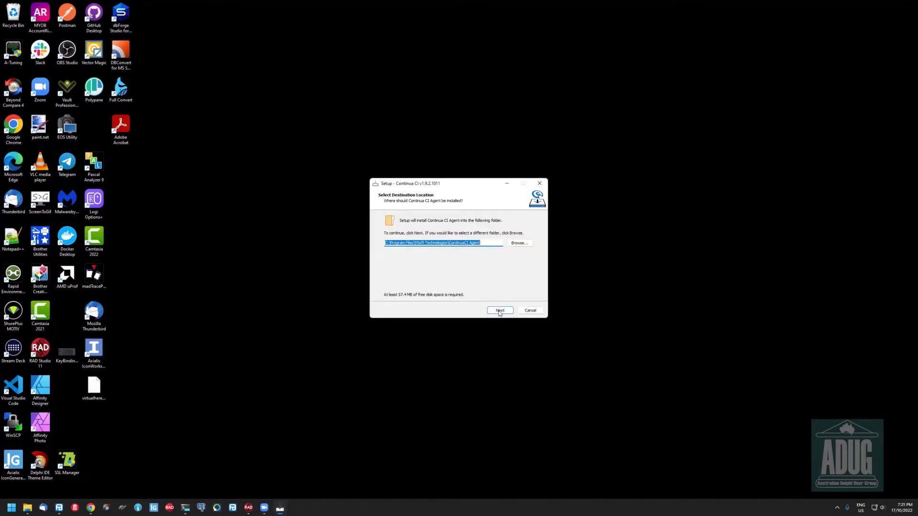
pyautogui.click(499, 311)
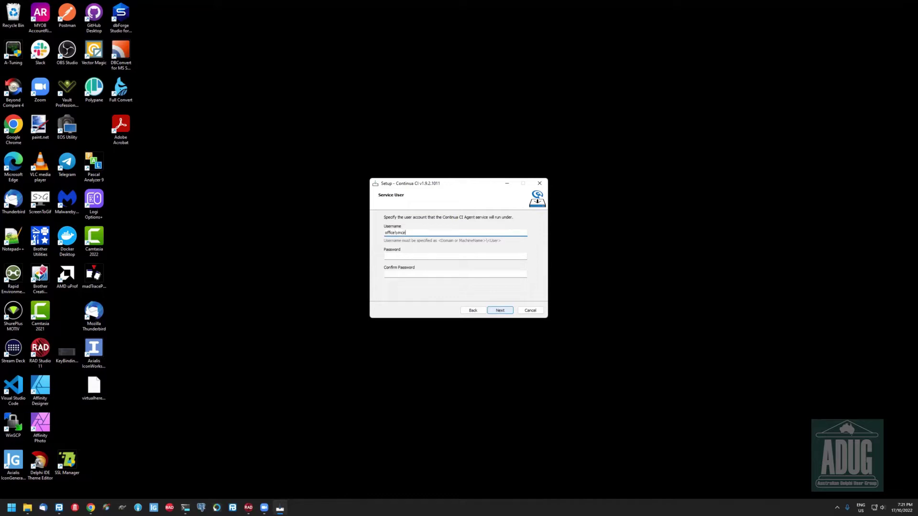
pyautogui.click(454, 256)
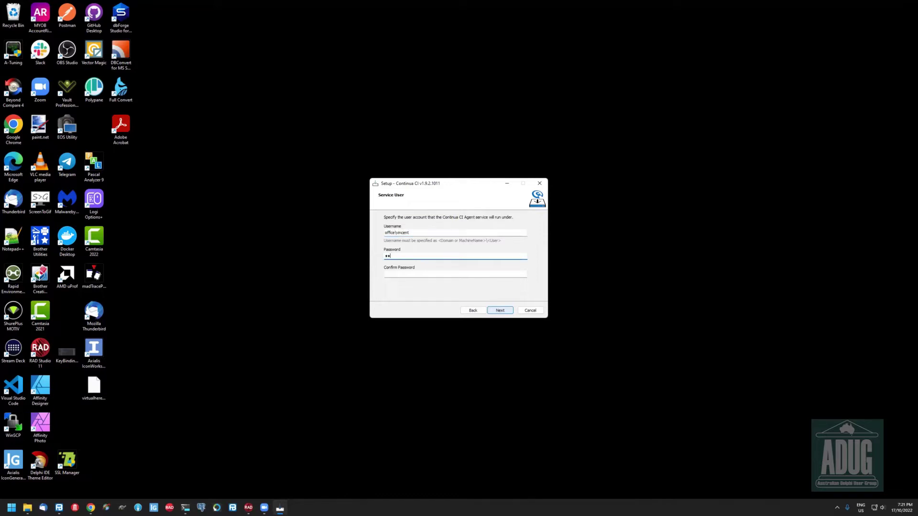
pyautogui.click(455, 274)
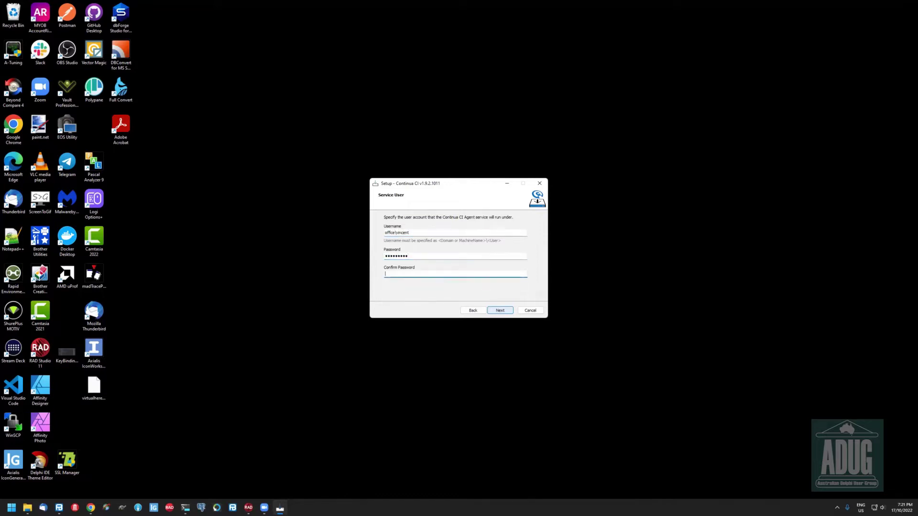
pyautogui.click(500, 310)
pyautogui.click(494, 311)
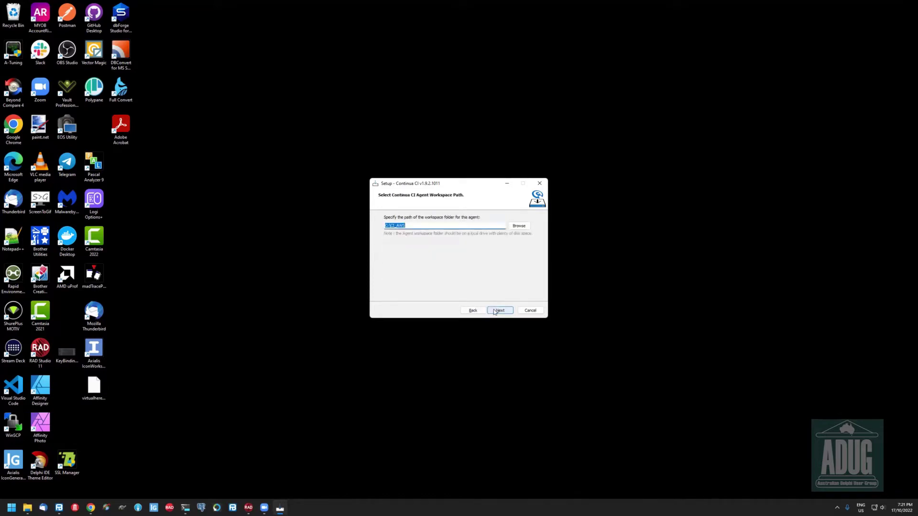
# Set the agent workspace to E:\CI_AWS, install and finish, then return to Chrome
pyautogui.click(519, 227)
pyautogui.click(417, 312)
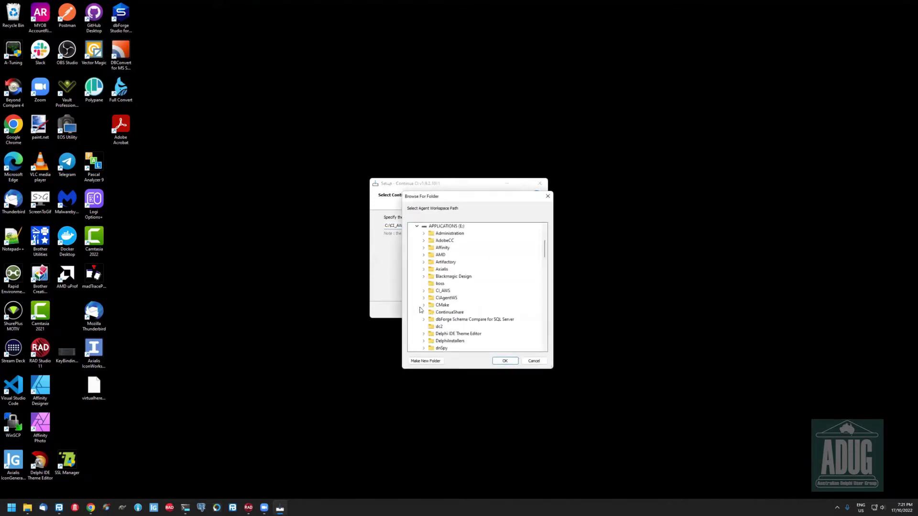
pyautogui.scroll(-1, 452, 301)
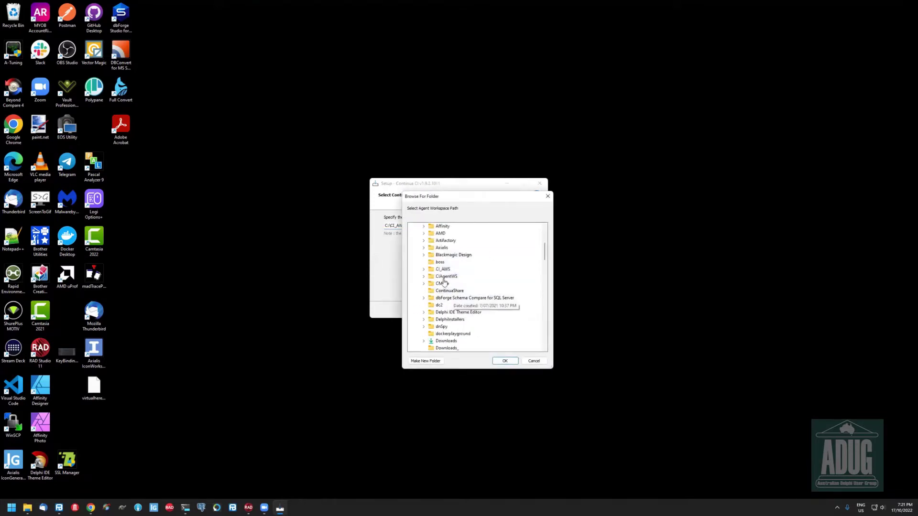
pyautogui.click(501, 361)
pyautogui.click(497, 312)
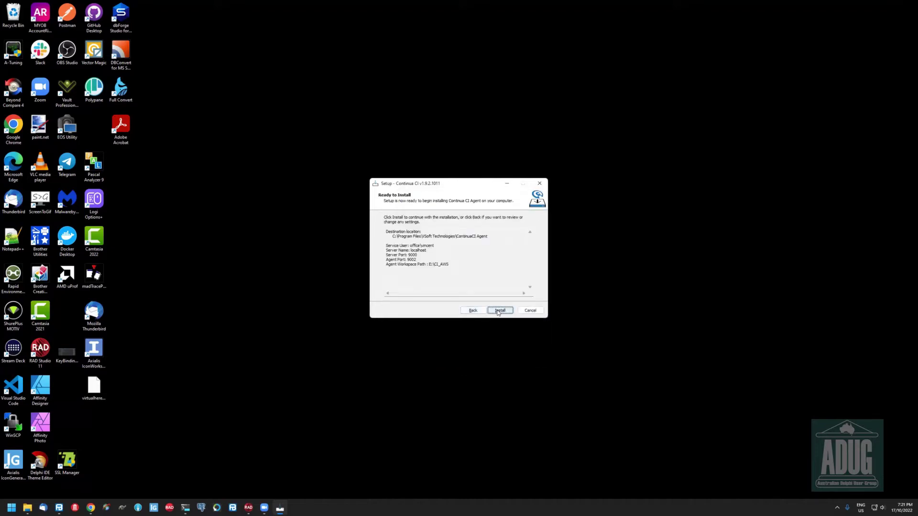
pyautogui.click(497, 311)
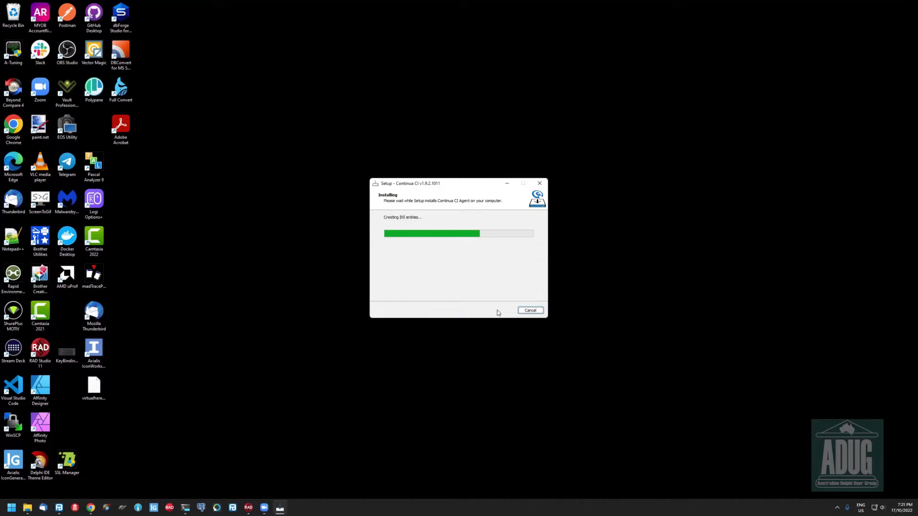
pyautogui.click(498, 311)
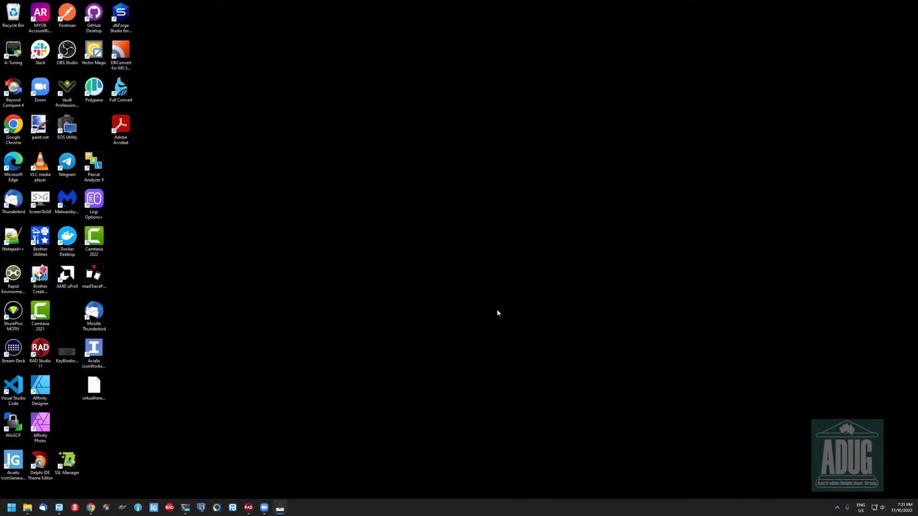
pyautogui.click(90, 508)
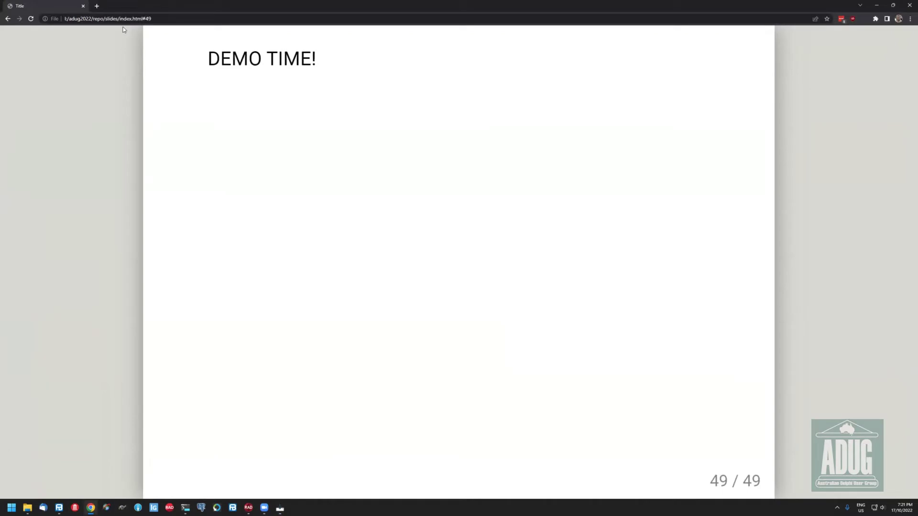
# Load Continua CI at localhost:8080 in a new tab and view the service log's data share error
pyautogui.click(96, 6)
pyautogui.write('loc')
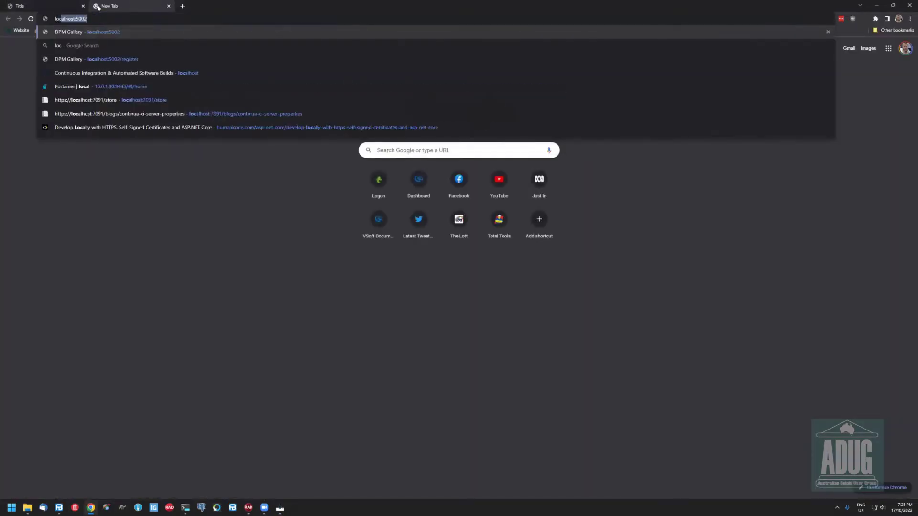
pyautogui.write('alhost:')
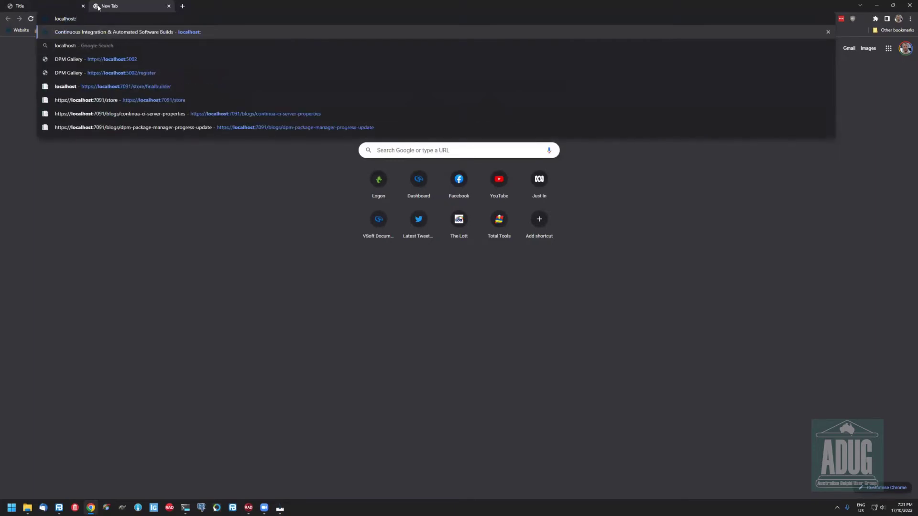
pyautogui.write('808')
pyautogui.press('Return')
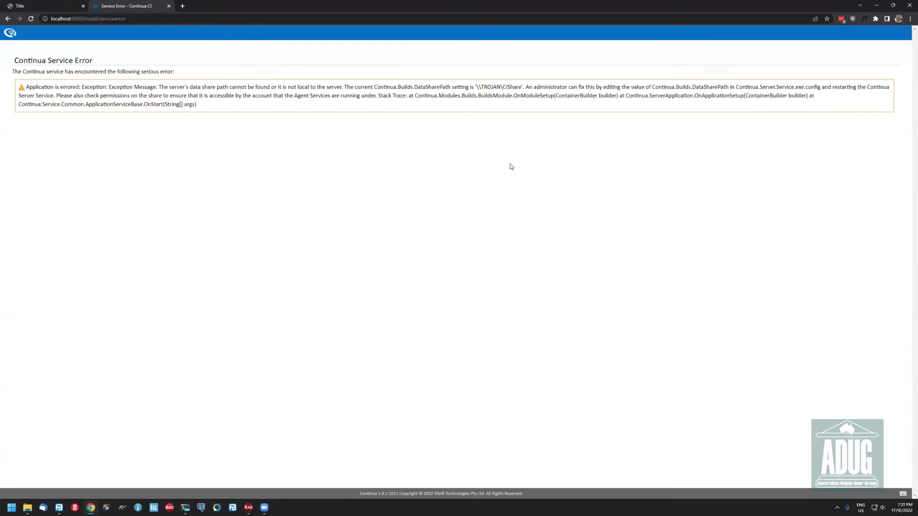
pyautogui.click(30, 19)
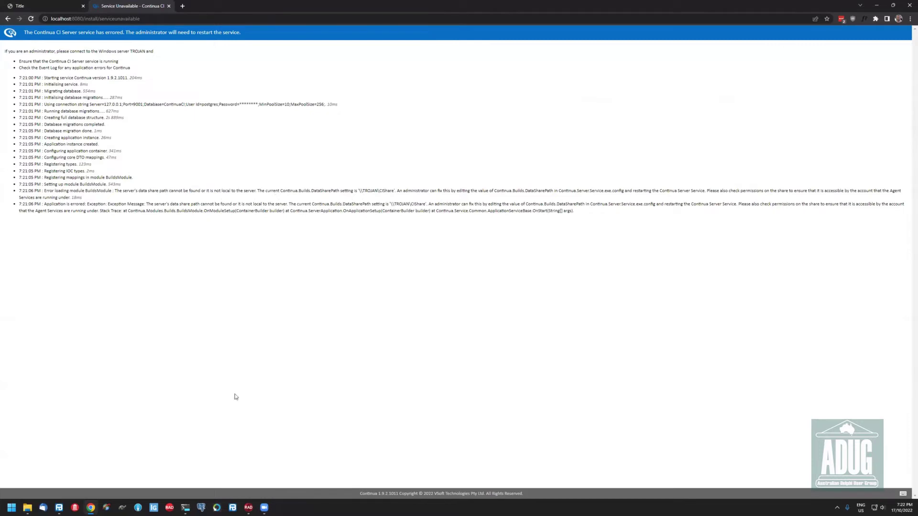
pyautogui.click(27, 508)
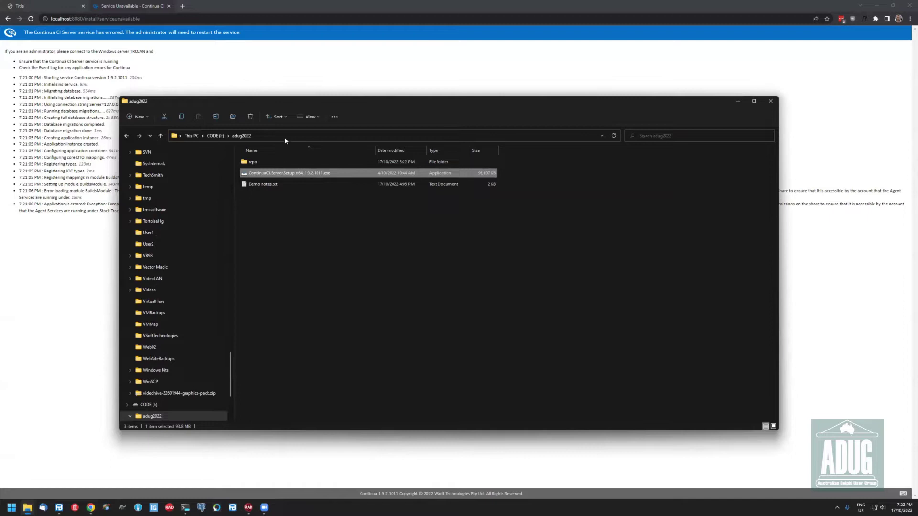
# Browse to the APPLICATIONS (E:) drive in File Explorer
pyautogui.click(284, 137)
pyautogui.write('e:\\ci')
pyautogui.press('BackSpace')
pyautogui.press('BackSpace')
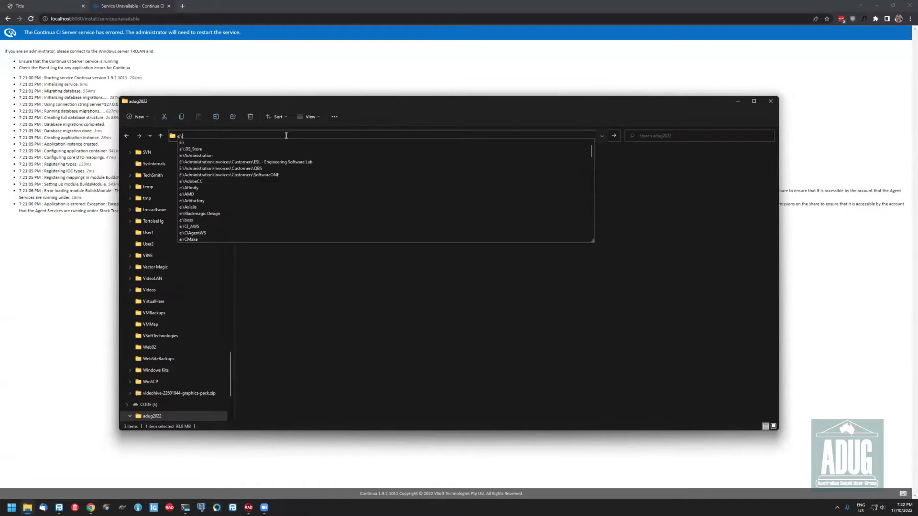
pyautogui.write('ci')
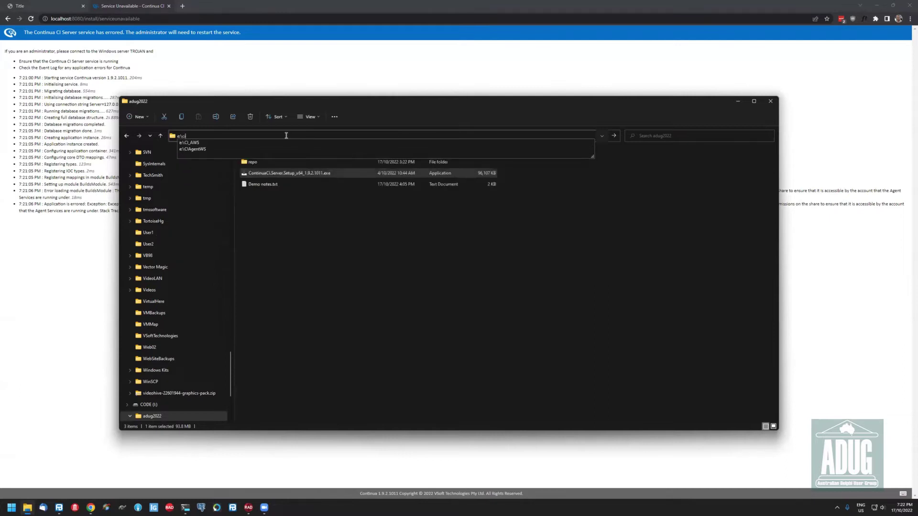
pyautogui.press('BackSpace')
pyautogui.press('BackSpace')
pyautogui.press('Escape')
pyautogui.press('Escape')
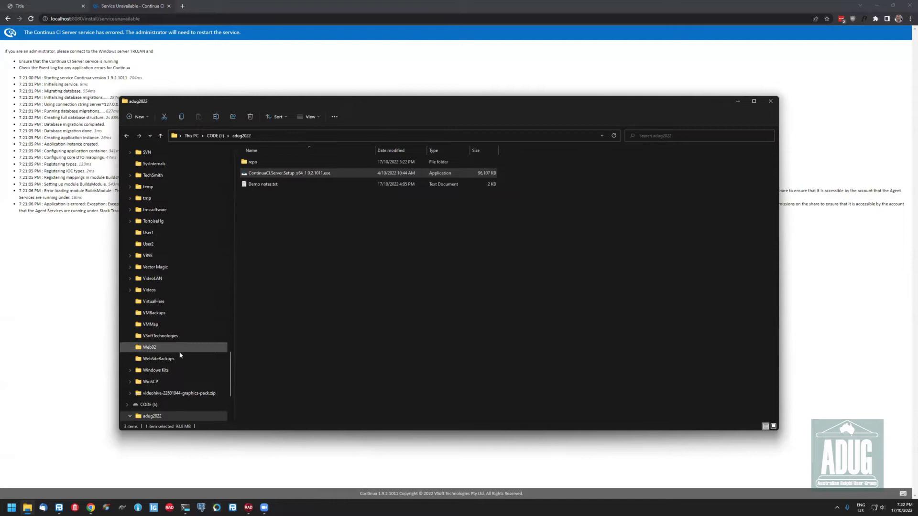
pyautogui.scroll(2, 183, 335)
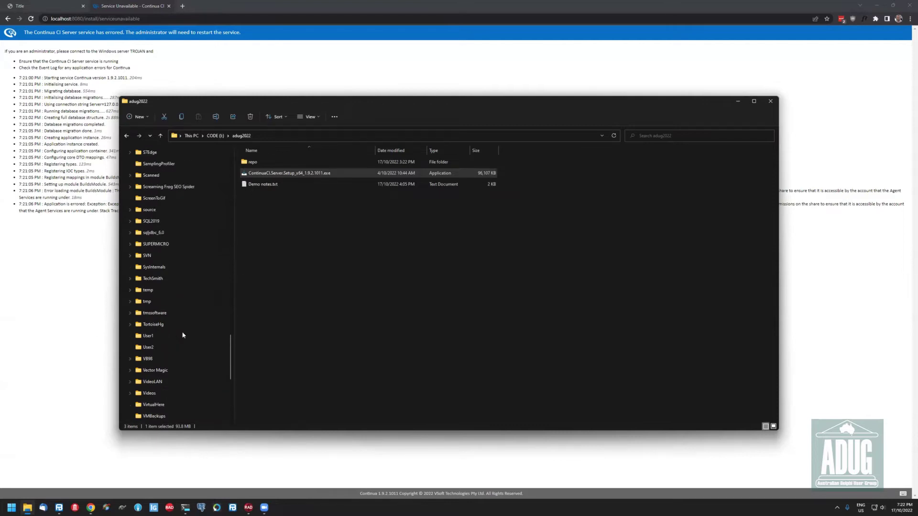
pyautogui.scroll(-5, 182, 334)
pyautogui.scroll(15, 163, 352)
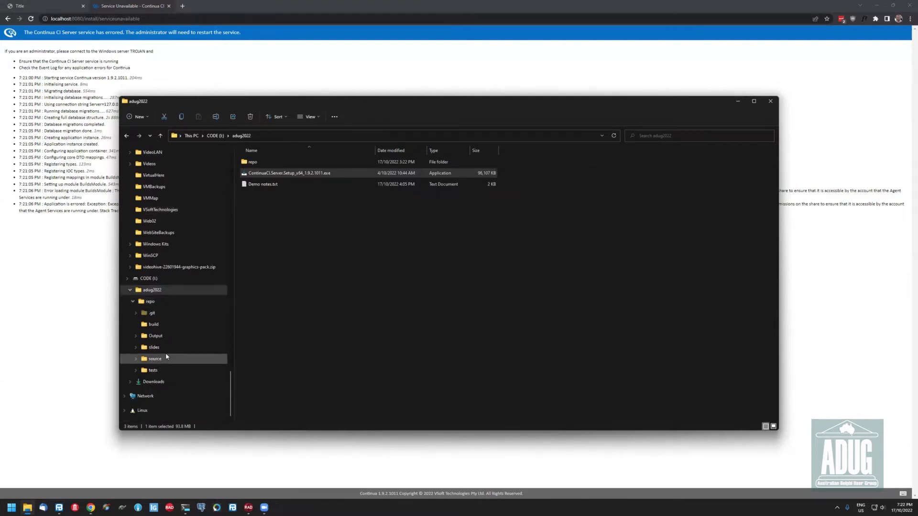
pyautogui.click(160, 354)
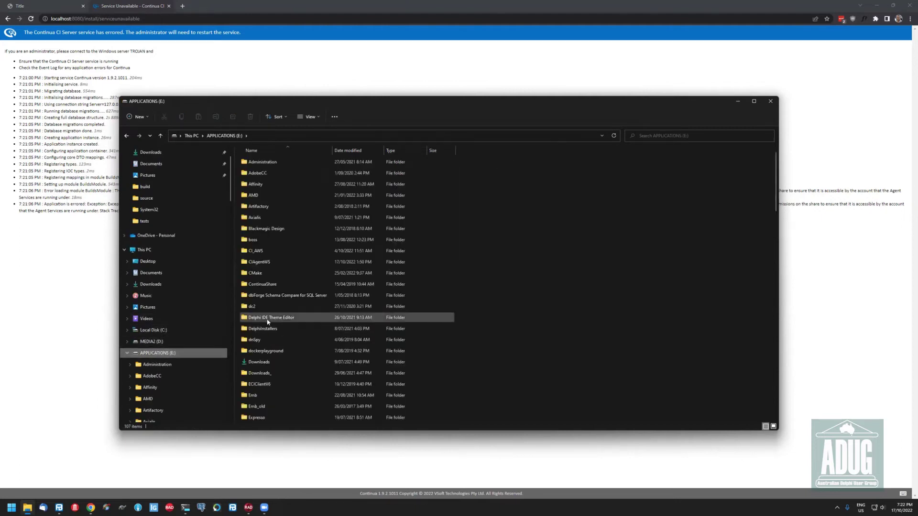
pyautogui.scroll(-2, 269, 321)
pyautogui.scroll(2, 268, 323)
# Create a new folder named CIShare on the E: drive
pyautogui.rightClick(570, 289)
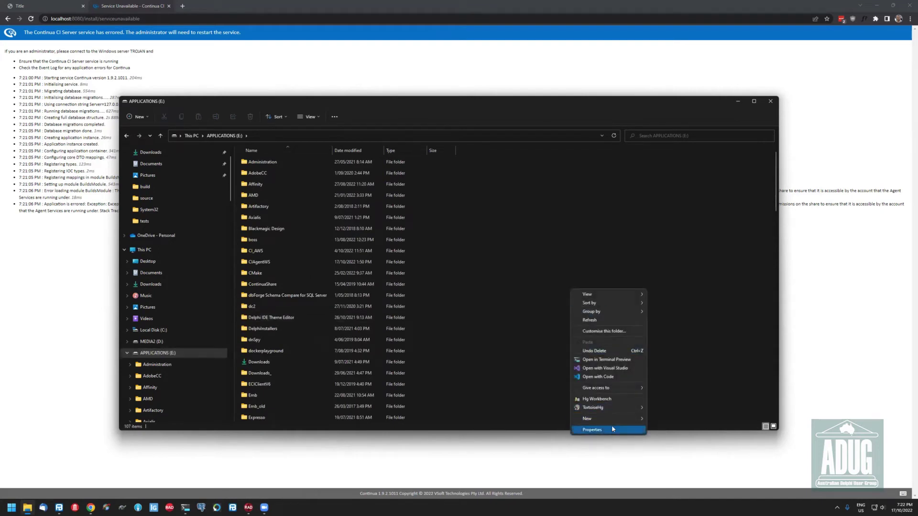
pyautogui.moveTo(612, 419)
pyautogui.click(662, 419)
pyautogui.write('CIShare')
pyautogui.press('Return')
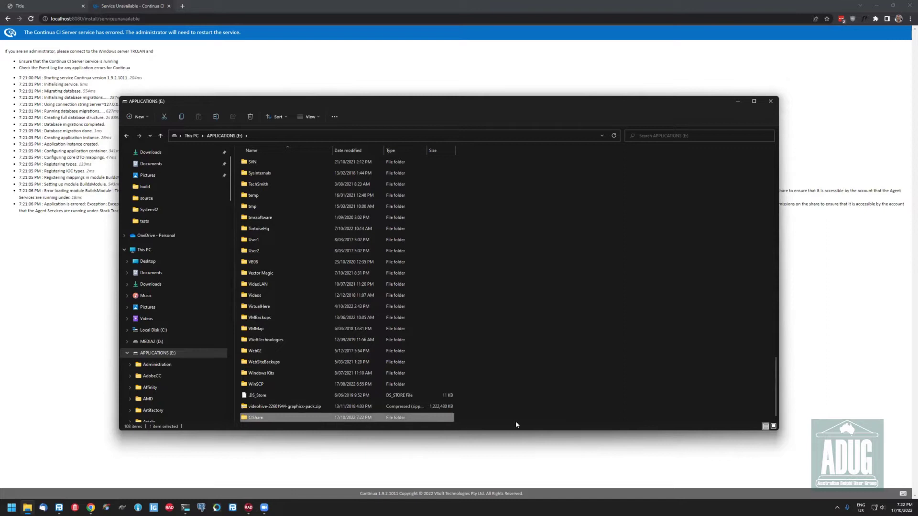
# Share the CIShare folder via Advanced Sharing with Everyone given Full Control
pyautogui.rightClick(293, 419)
pyautogui.click(306, 411)
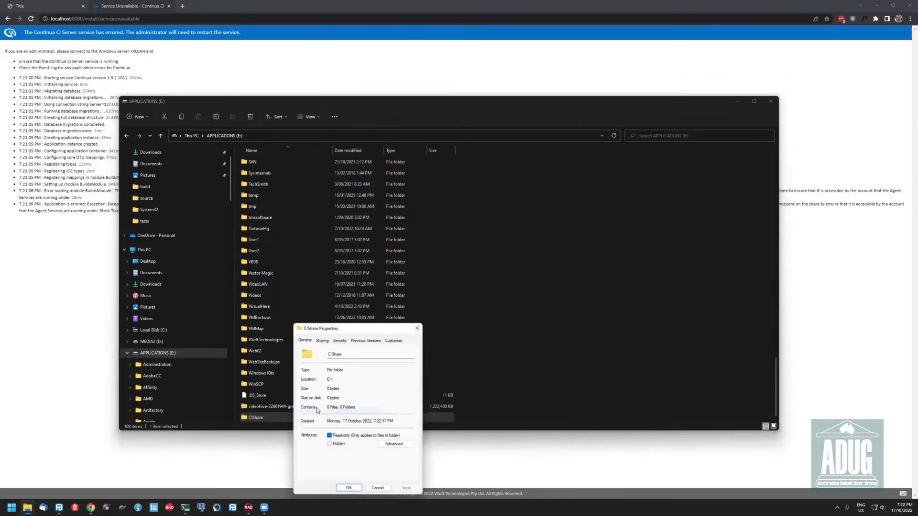
pyautogui.click(322, 340)
pyautogui.click(330, 426)
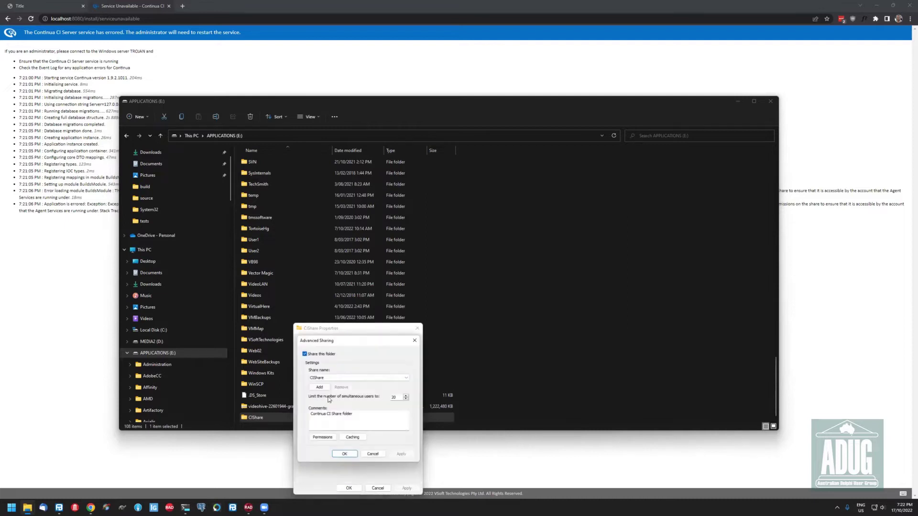
pyautogui.click(321, 438)
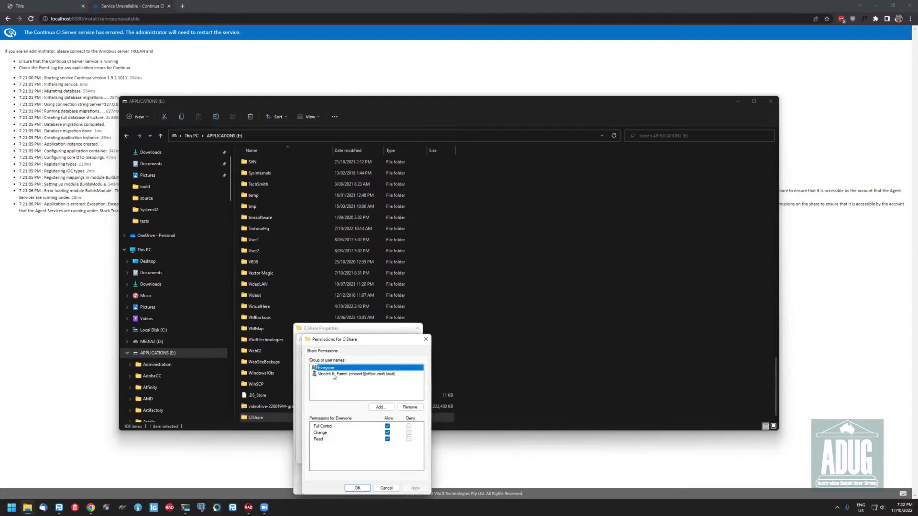
pyautogui.click(358, 487)
pyautogui.click(343, 453)
pyautogui.click(348, 488)
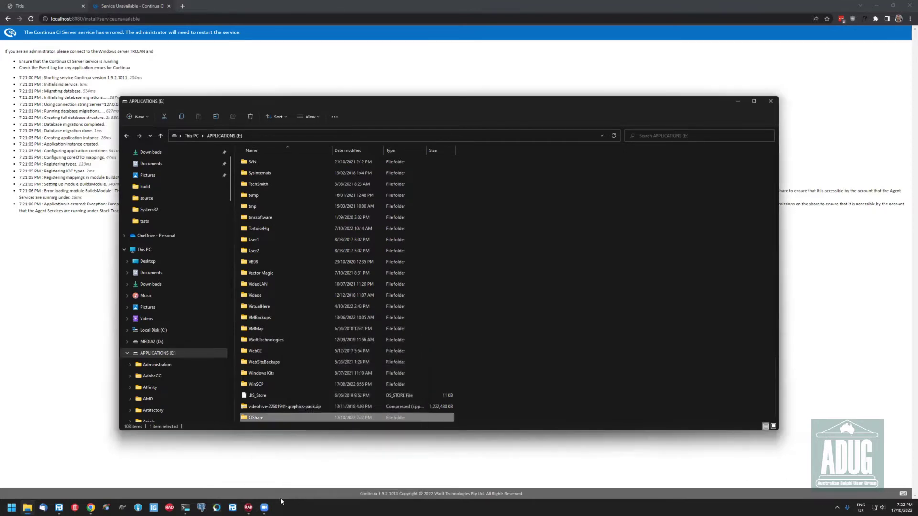
# Launch the Windows Services console from the Start menu
pyautogui.press('super')
pyautogui.write('services')
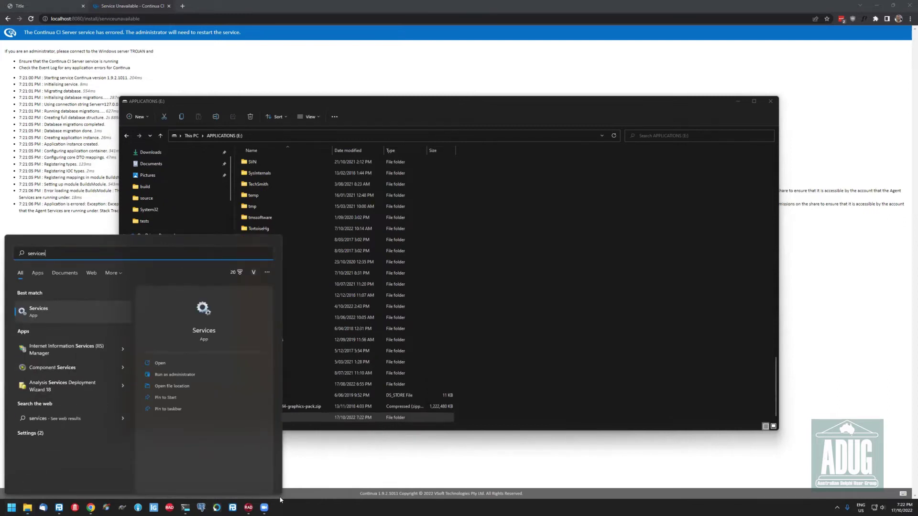
pyautogui.press('Return')
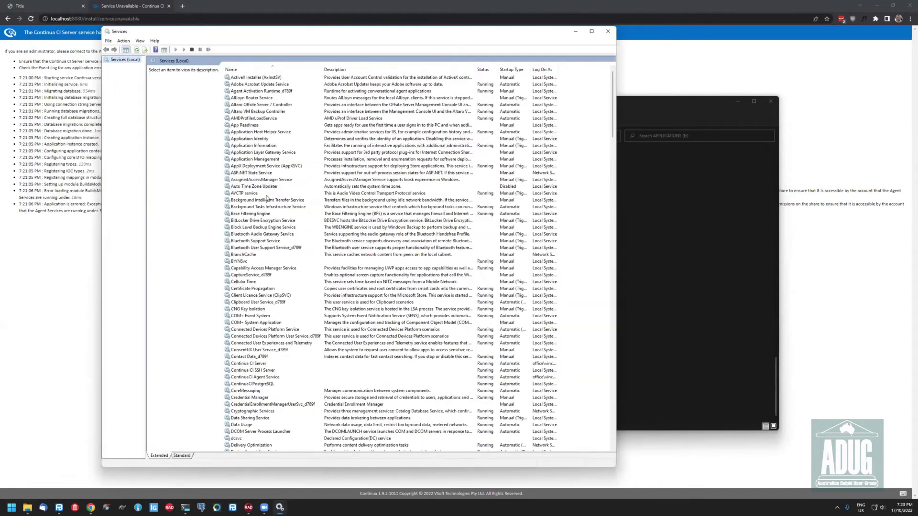
# Stop and restart the Continua CI Server service, then return to the Continua page in Chrome
pyautogui.click(267, 194)
pyautogui.press('c')
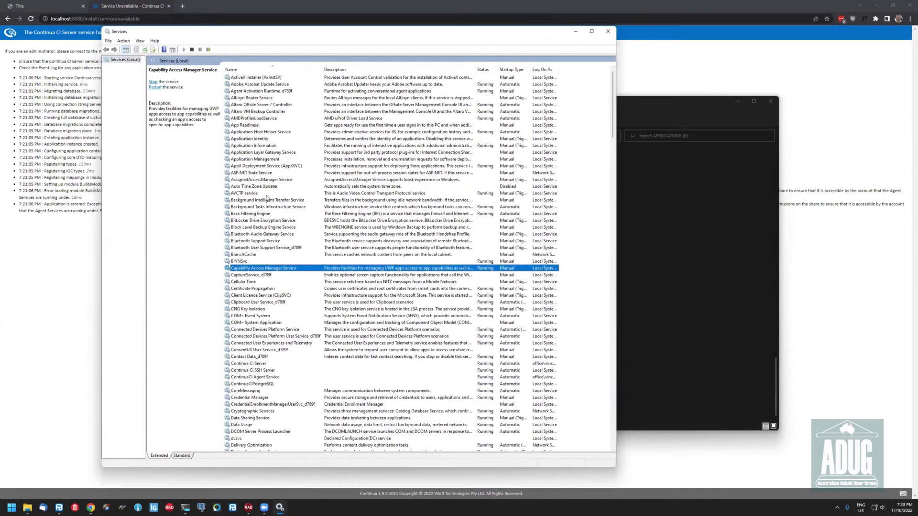
pyautogui.click(274, 365)
pyautogui.rightClick(274, 364)
pyautogui.click(288, 377)
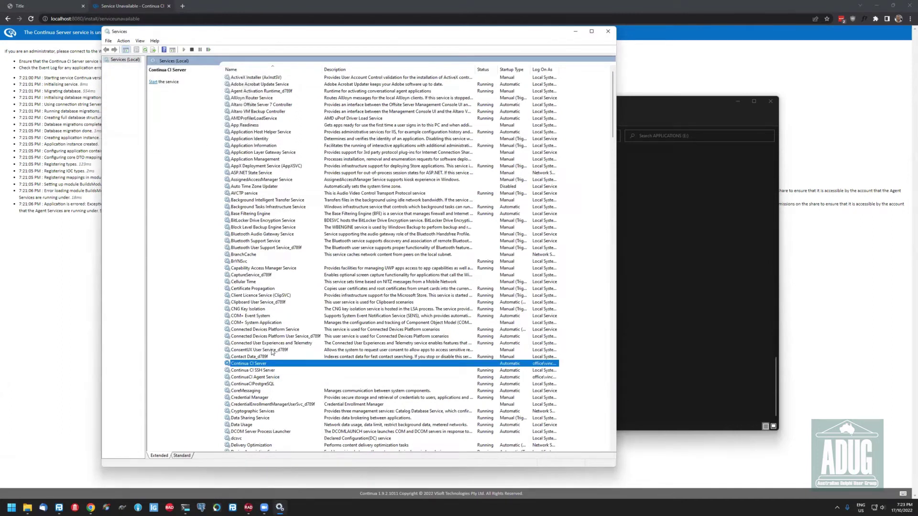
pyautogui.rightClick(271, 366)
pyautogui.click(271, 369)
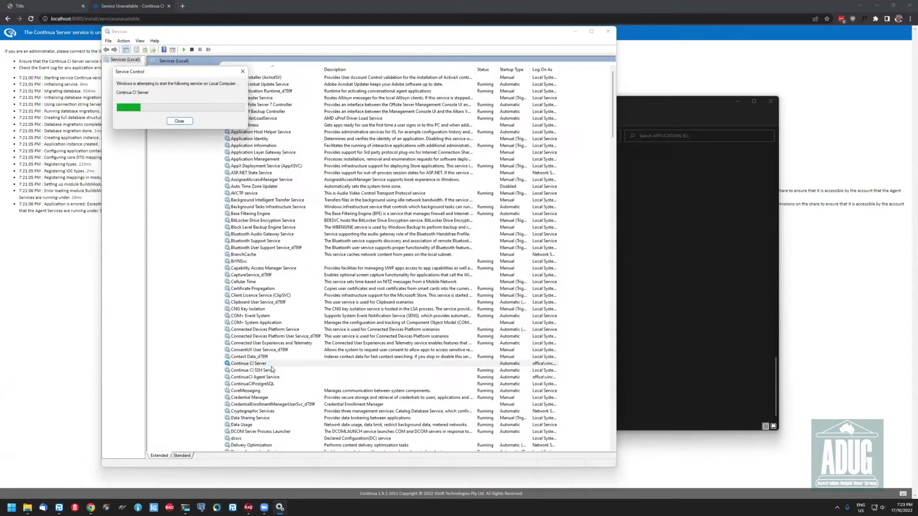
pyautogui.click(30, 29)
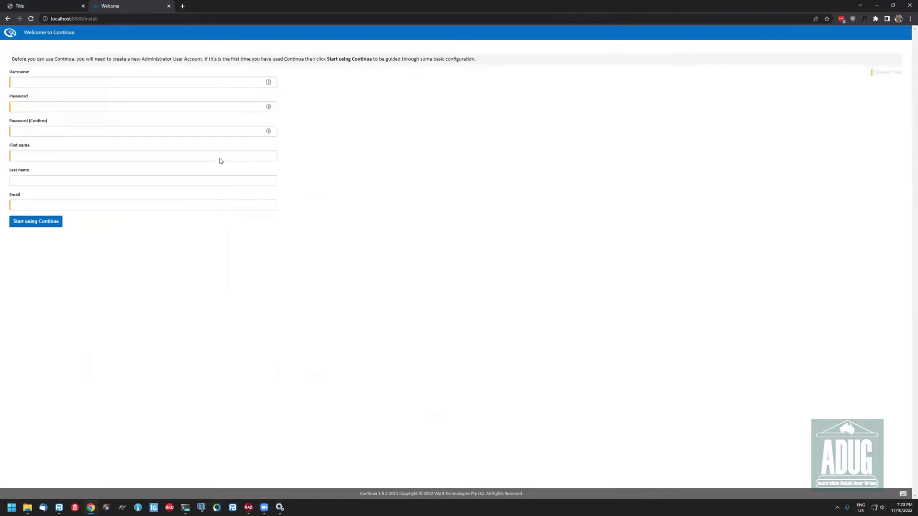
# Enter the administrator's username, password, first name, last name and e-mail, and submit the account
pyautogui.click(104, 82)
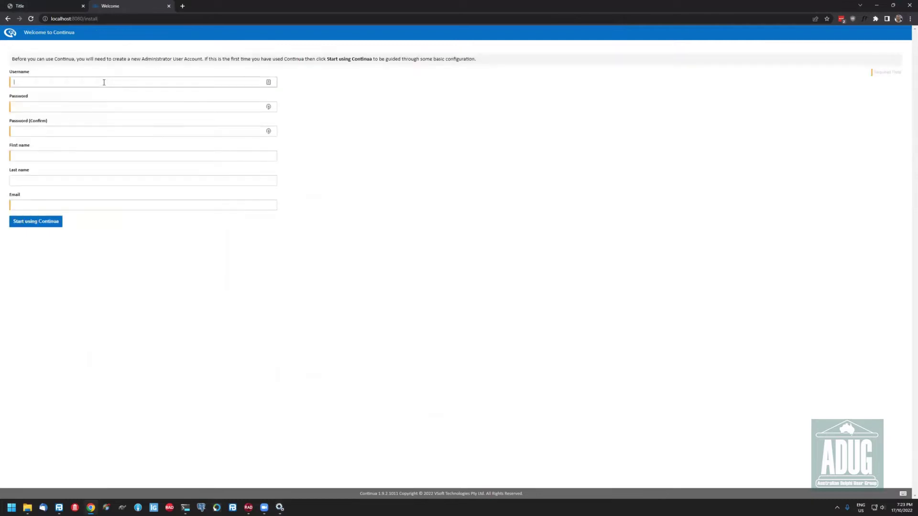
pyautogui.press('Tab')
pyautogui.press('Tab')
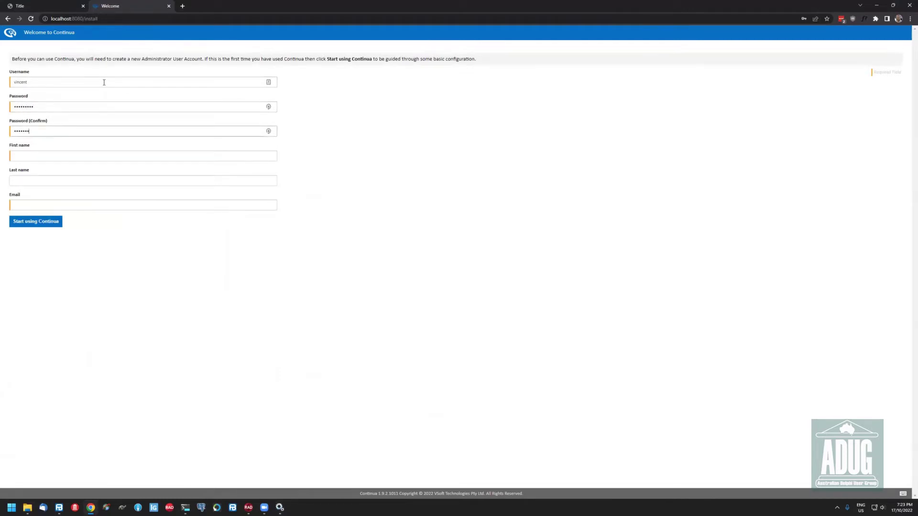
pyautogui.press('Tab')
pyautogui.press('Tab')
pyautogui.press('Tab')
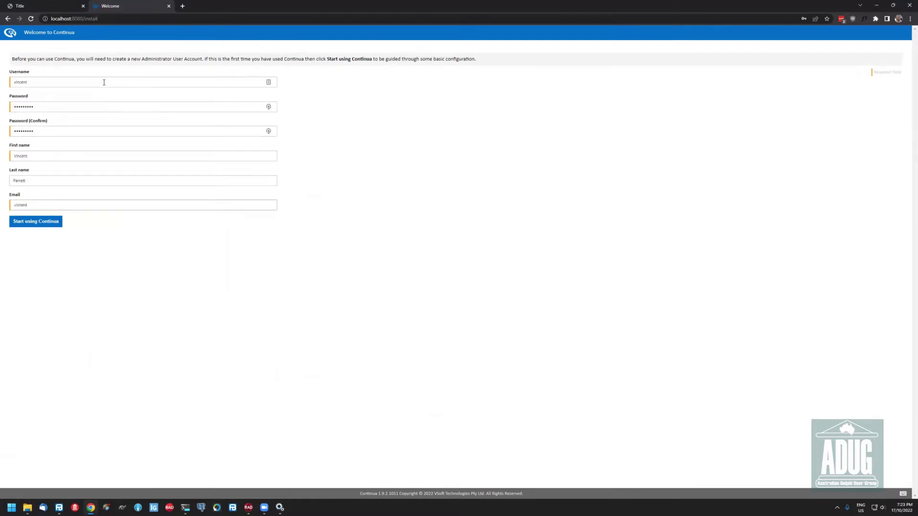
pyautogui.press('Return')
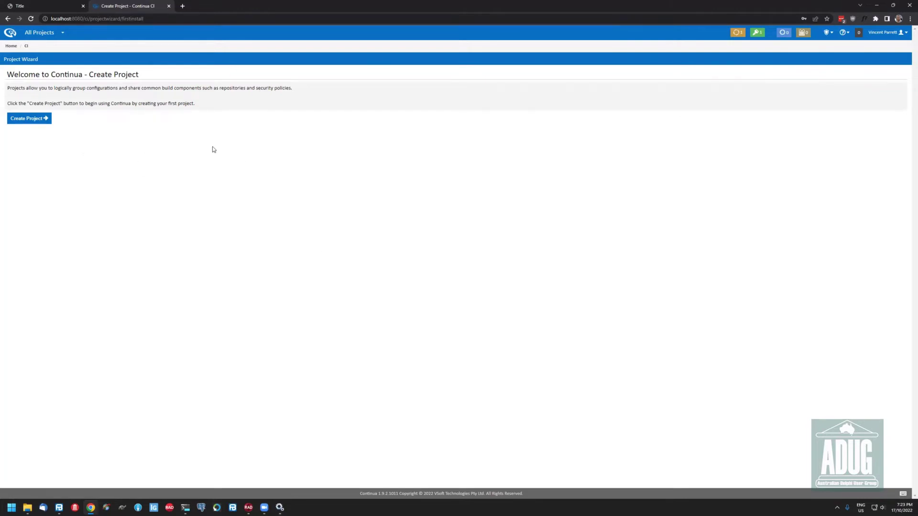
# Create a project named ADUG, complete the project wizard, and begin a new configuration
pyautogui.click(30, 123)
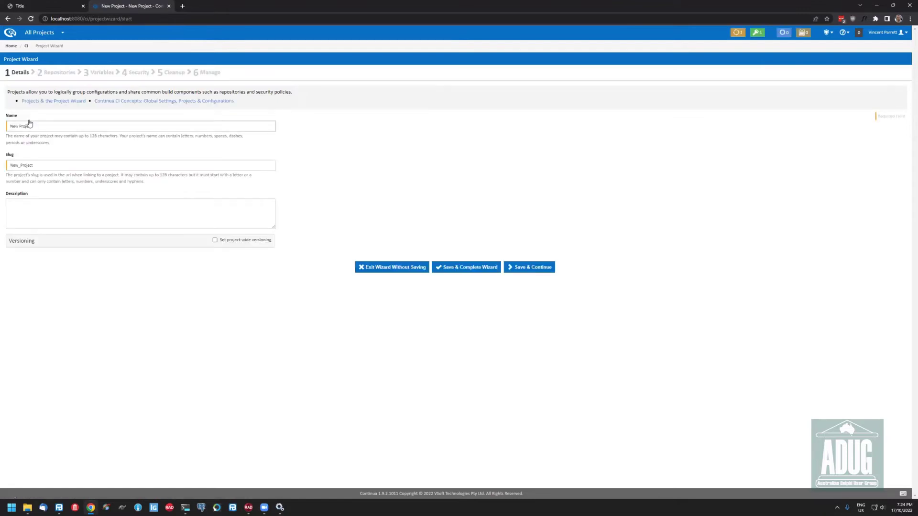
pyautogui.moveTo(38, 130); pyautogui.dragTo(9, 130)
pyautogui.write('ACUFG')
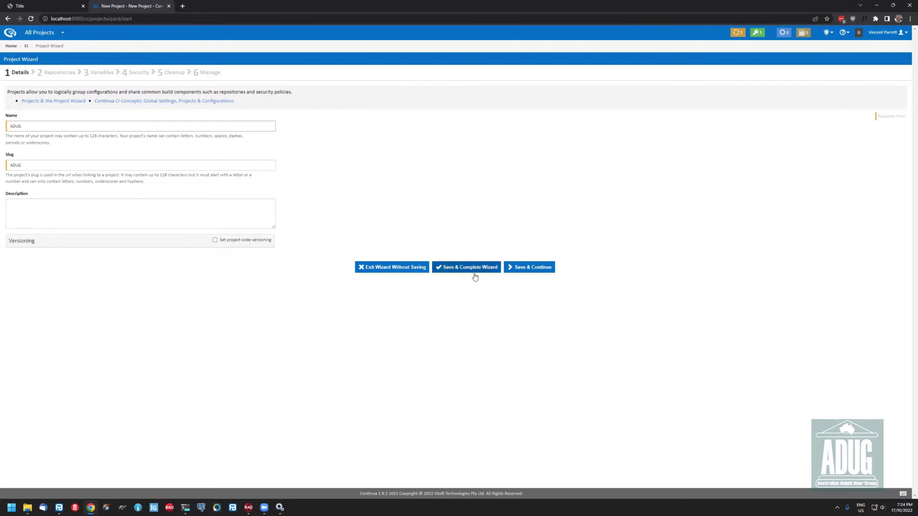
pyautogui.click(521, 268)
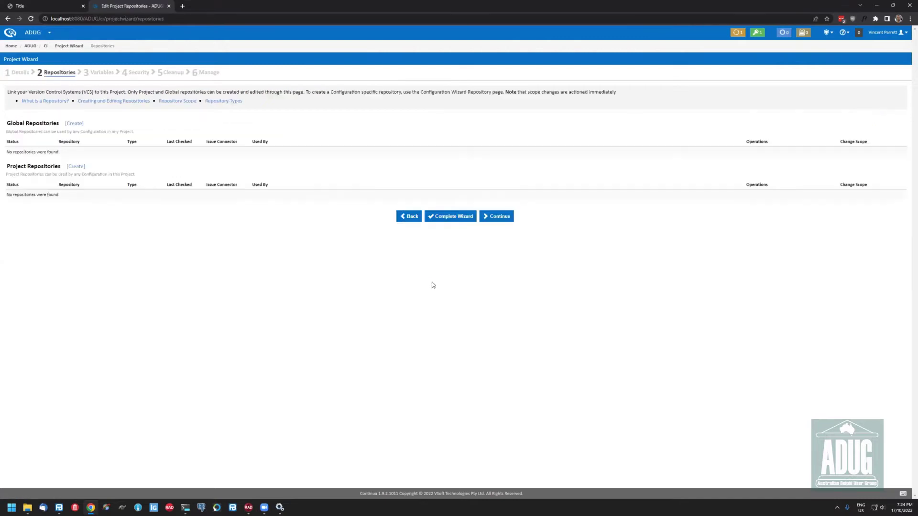
pyautogui.click(459, 218)
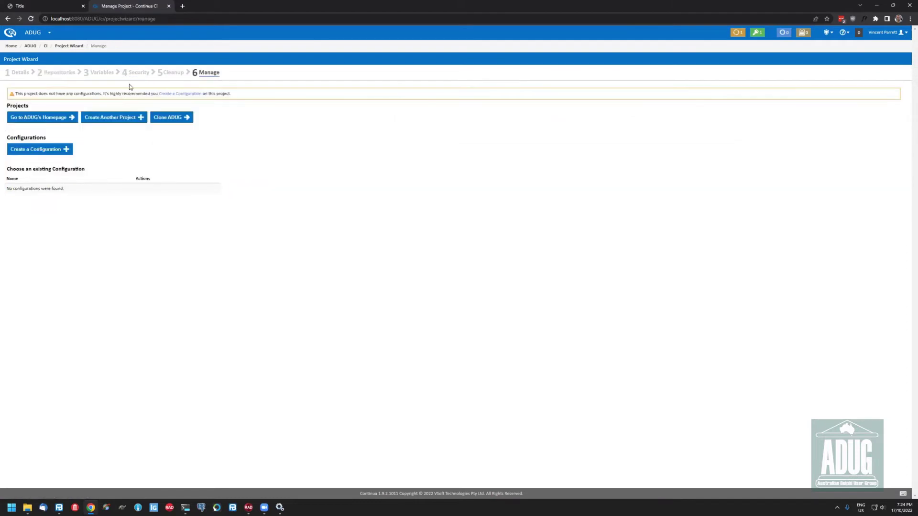
pyautogui.click(47, 150)
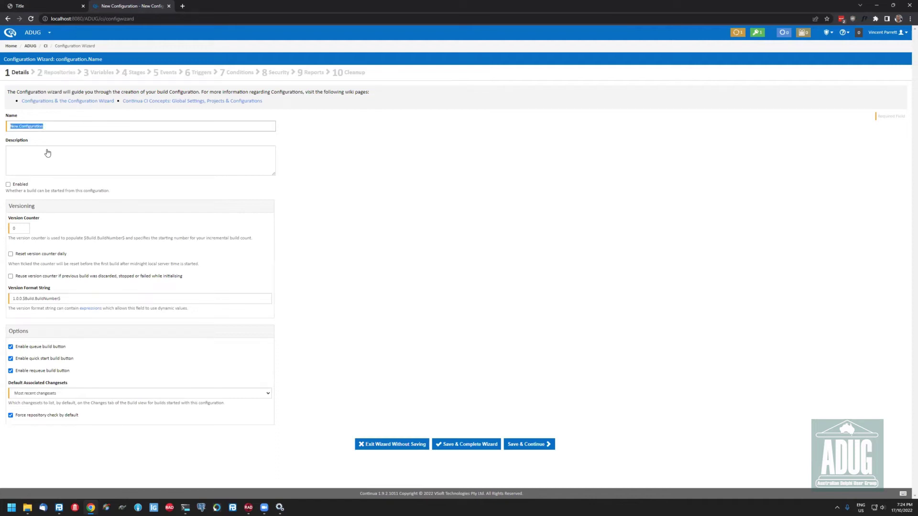
# Name the configuration CIDemo, tick Enabled, and save to continue
pyautogui.write('CIDemo')
pyautogui.click(28, 185)
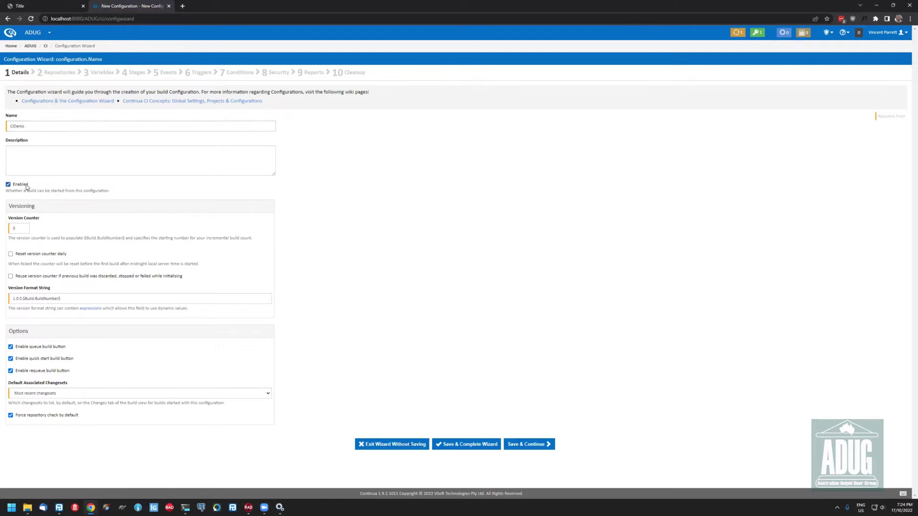
pyautogui.click(547, 443)
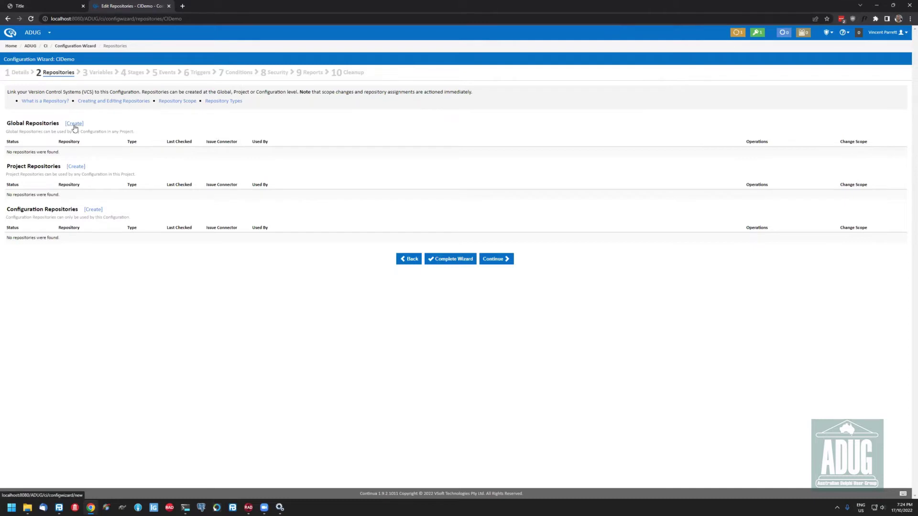
# Start a configuration repository named CIDemo with GitHub-Default issue connector and Git type
pyautogui.click(97, 211)
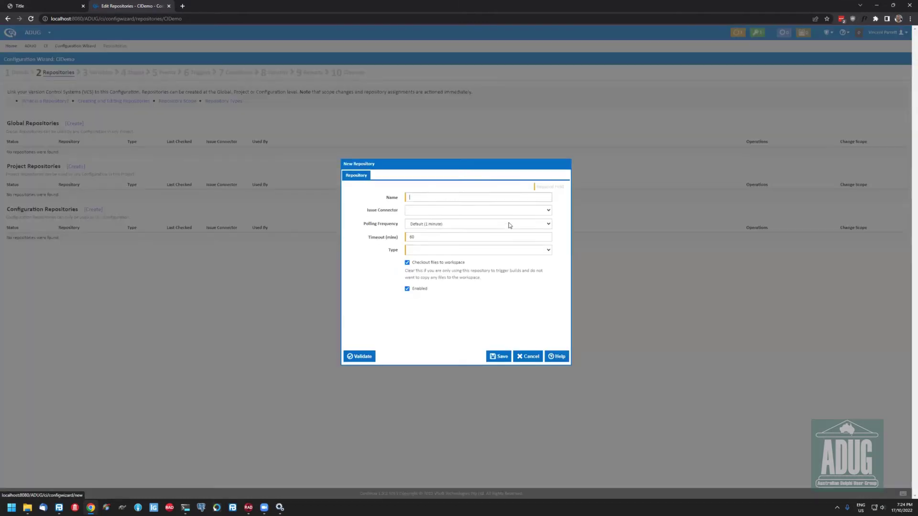
pyautogui.click(444, 200)
pyautogui.write('CIDemo')
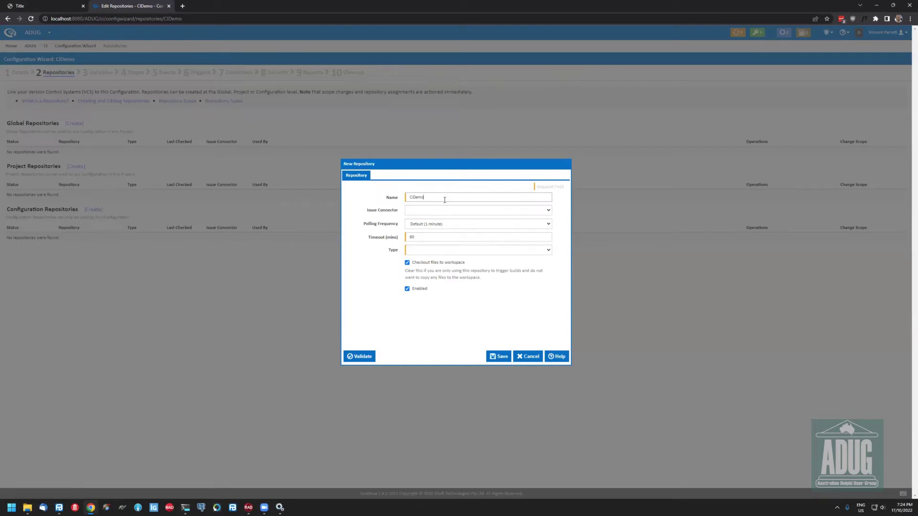
pyautogui.click(449, 210)
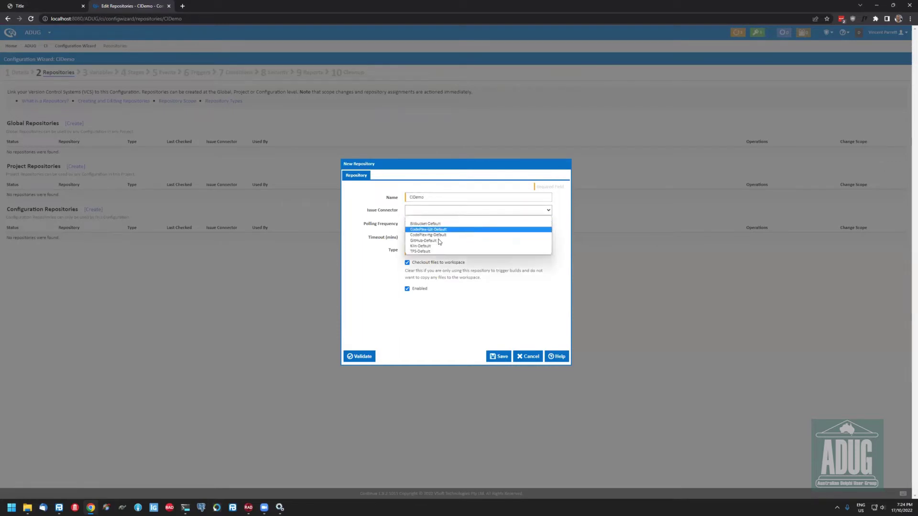
pyautogui.click(450, 241)
pyautogui.click(450, 250)
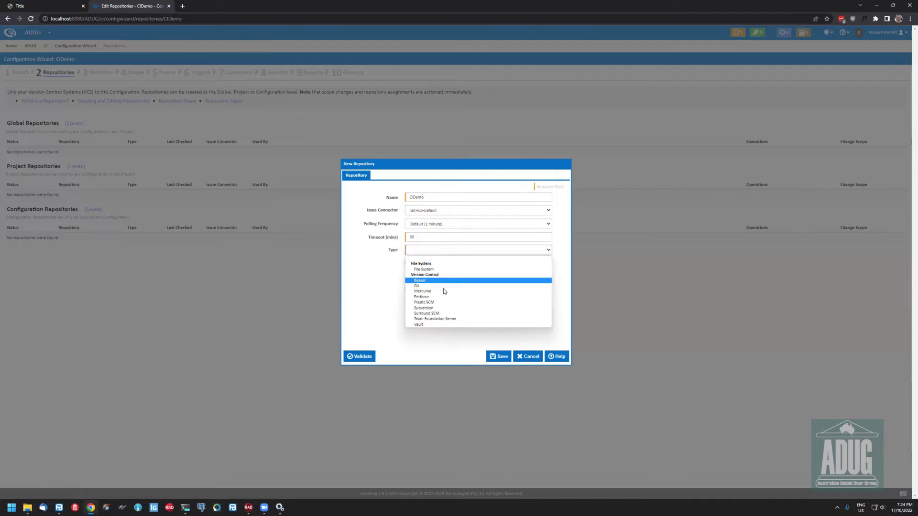
pyautogui.click(443, 286)
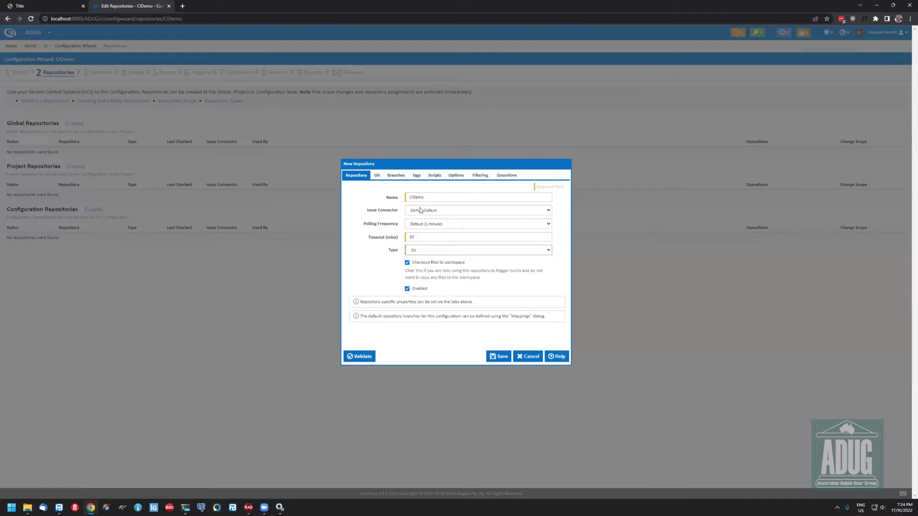
# Paste the GitHub repository URL, set authentication to None, validate and save
pyautogui.click(376, 177)
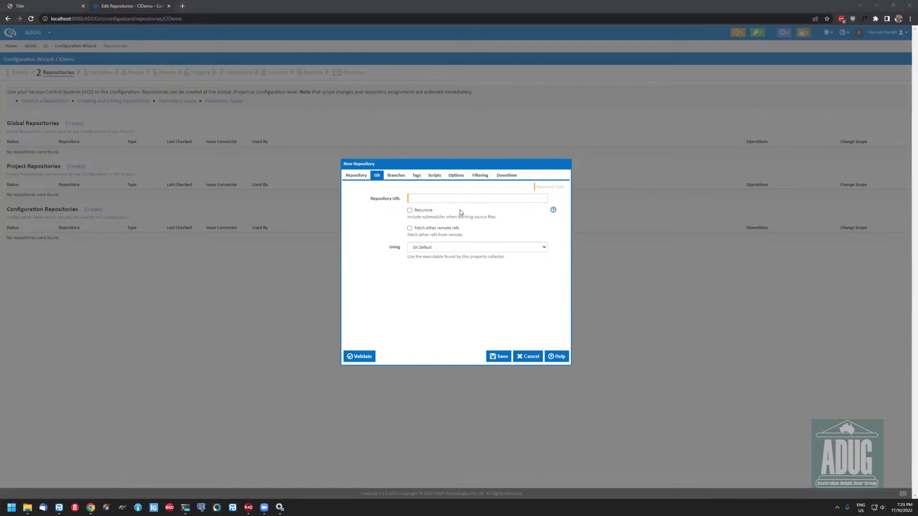
pyautogui.hotkey('ctrl', 'v')
pyautogui.click(443, 214)
pyautogui.click(443, 214)
pyautogui.click(443, 214)
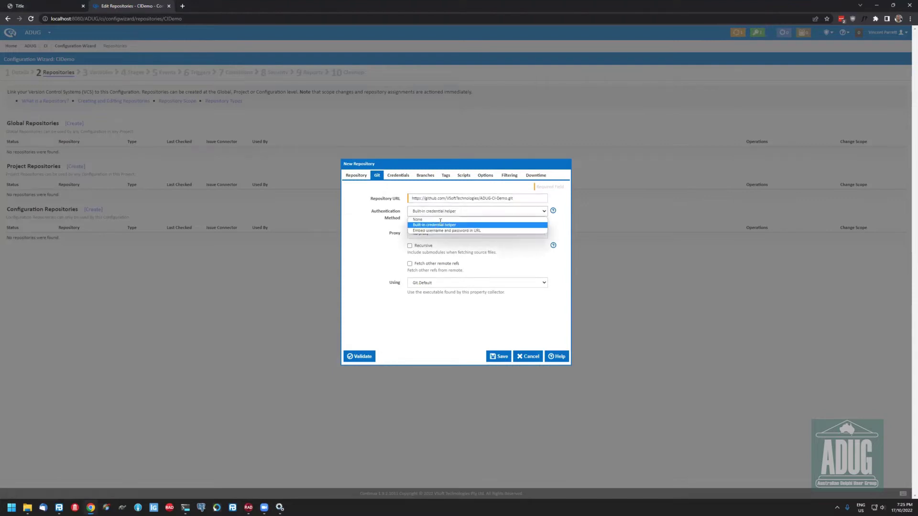
pyautogui.click(441, 219)
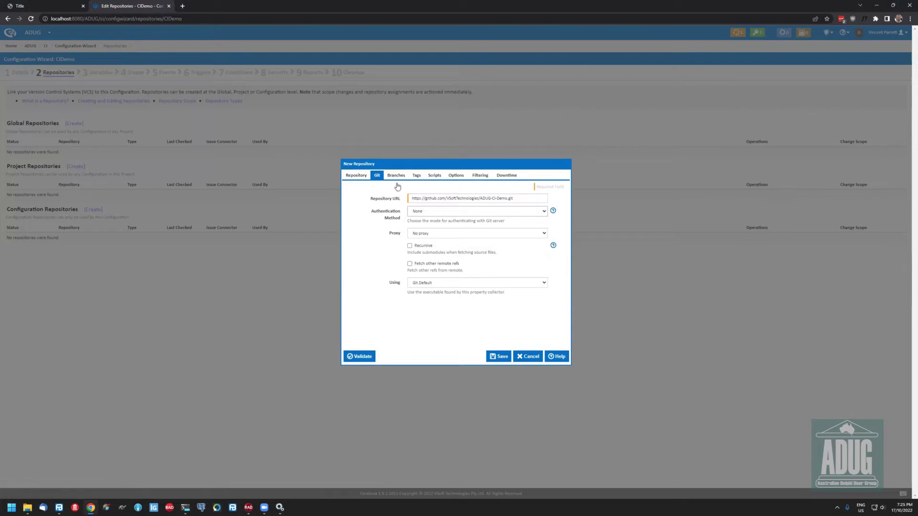
pyautogui.click(358, 357)
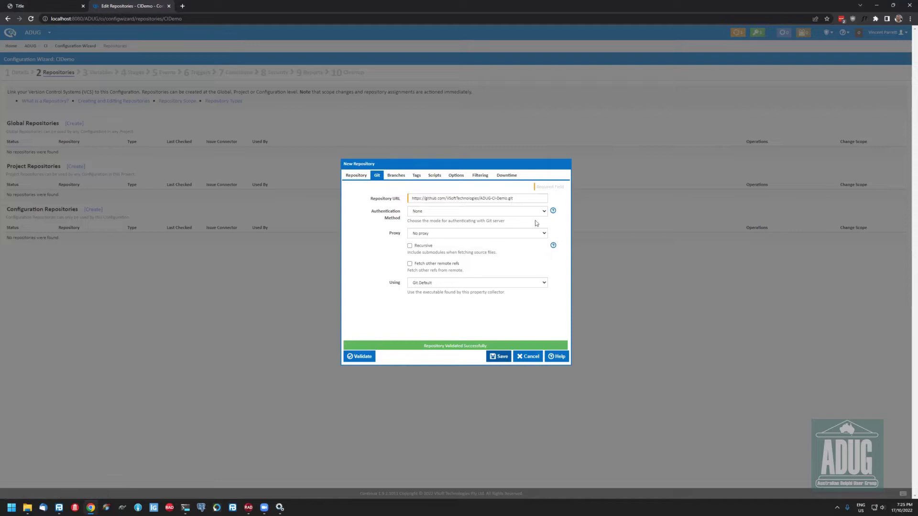
pyautogui.click(493, 356)
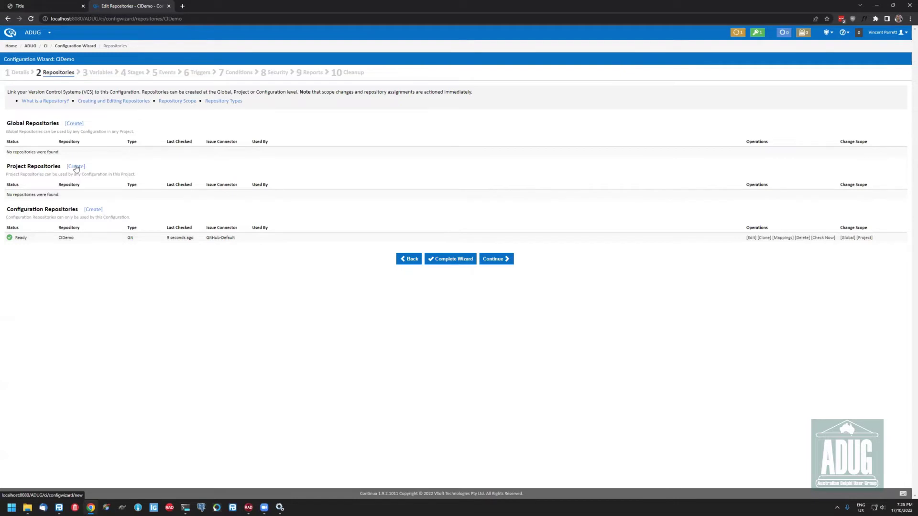
# Start a repository named DUnitX with GitHub-Default issue connector and Git type
pyautogui.click(95, 209)
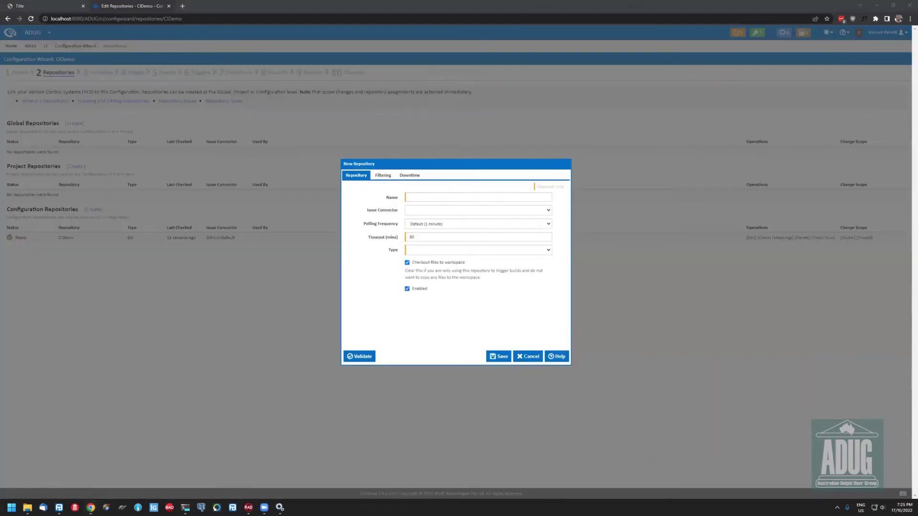
pyautogui.click(438, 197)
pyautogui.write('https://github.com/VSoftTechnologies/DUnitX.git')
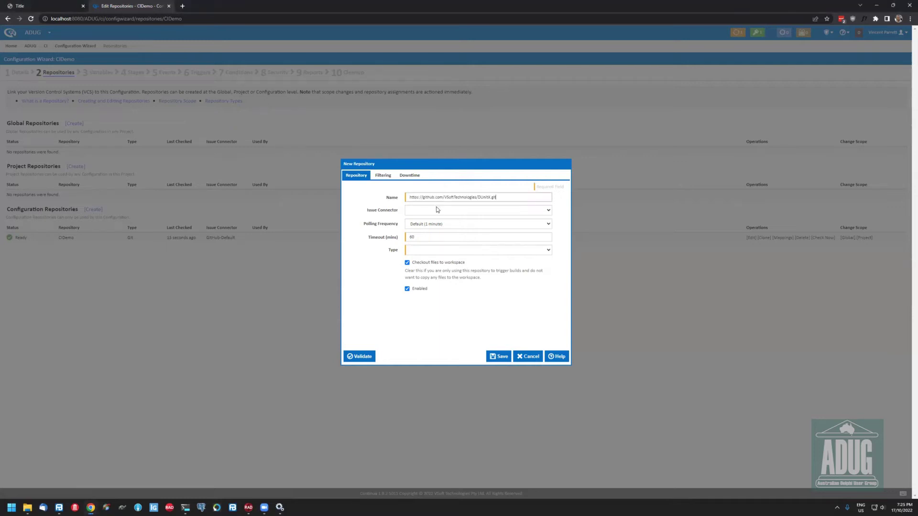
pyautogui.hotkey('ctrl', 'z')
pyautogui.write('DUnitX')
pyautogui.click(440, 210)
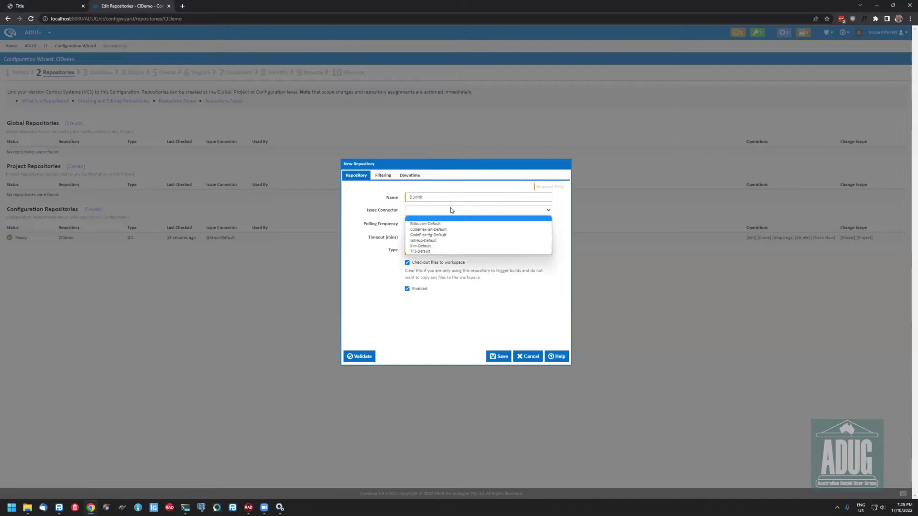
pyautogui.click(430, 240)
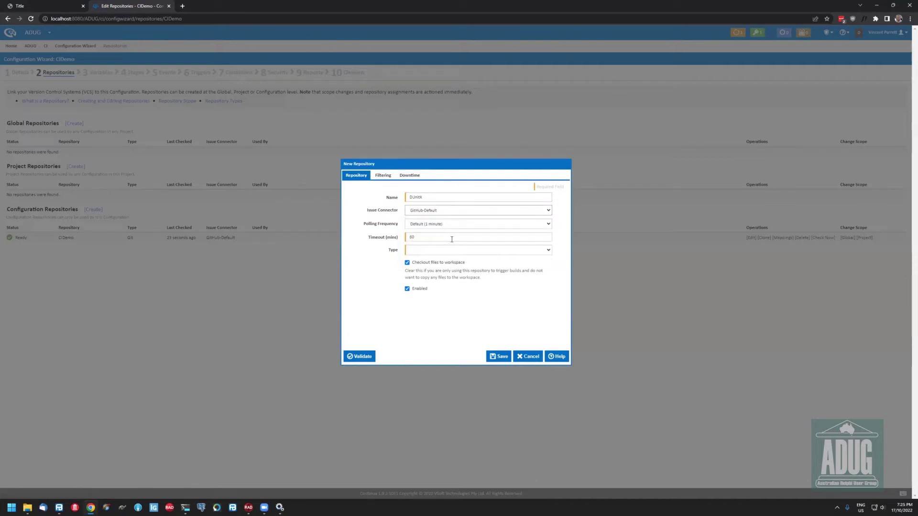
pyautogui.click(441, 251)
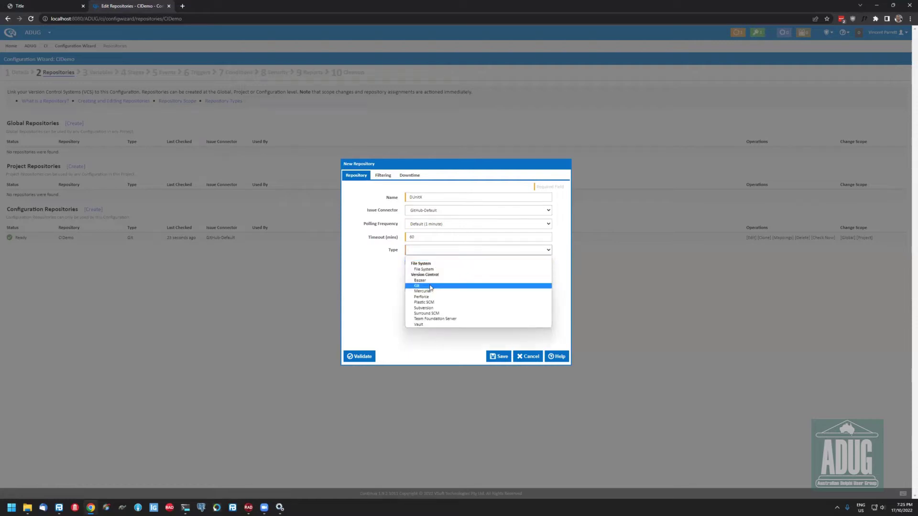
pyautogui.click(430, 286)
# Paste the DUnitX GitHub URL, set the default branch to master, and save
pyautogui.click(376, 175)
pyautogui.click(423, 197)
pyautogui.hotkey('ctrl', 'v')
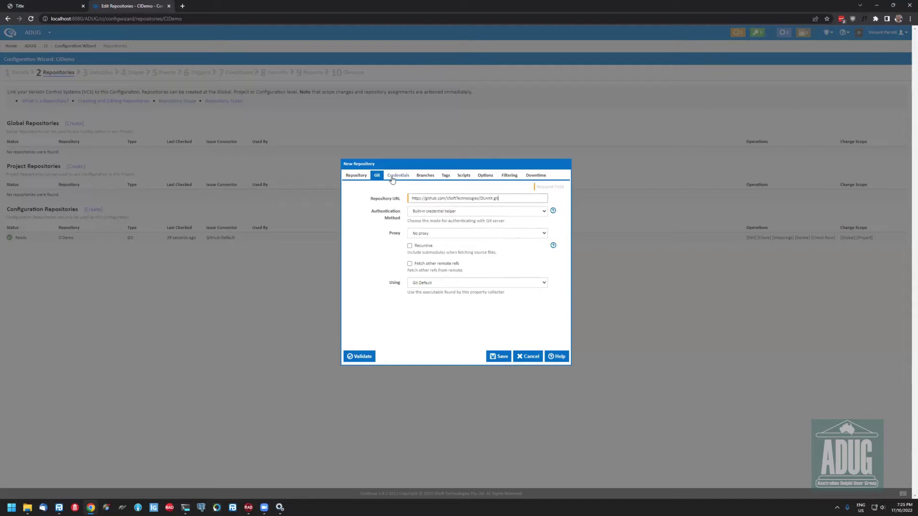
pyautogui.click(425, 175)
pyautogui.click(375, 214)
pyautogui.write('master')
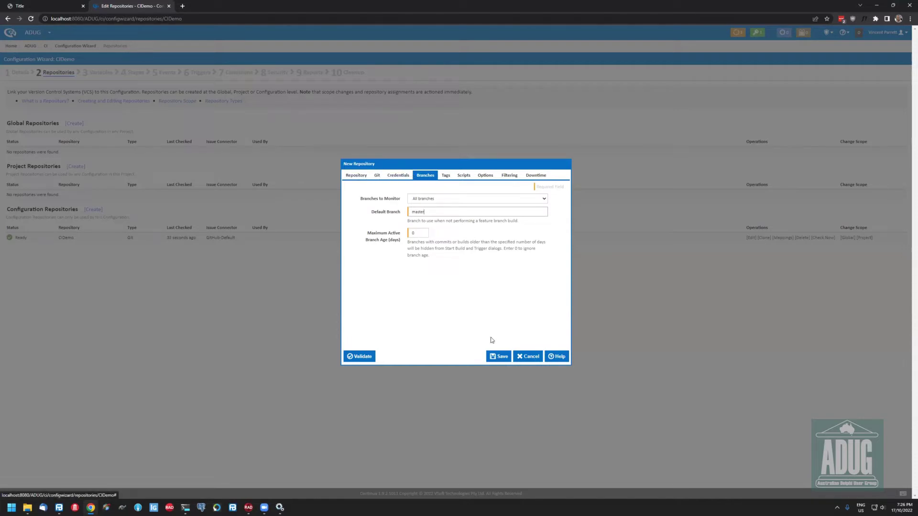
pyautogui.click(494, 361)
pyautogui.click(494, 360)
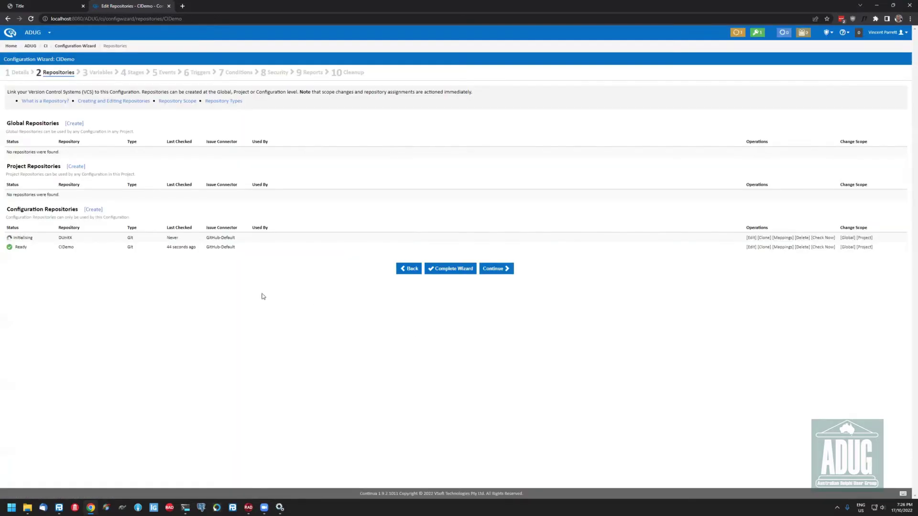
# Set the CIDemo repository's polling frequency to Very frequent (30 seconds) and save it
pyautogui.click(751, 247)
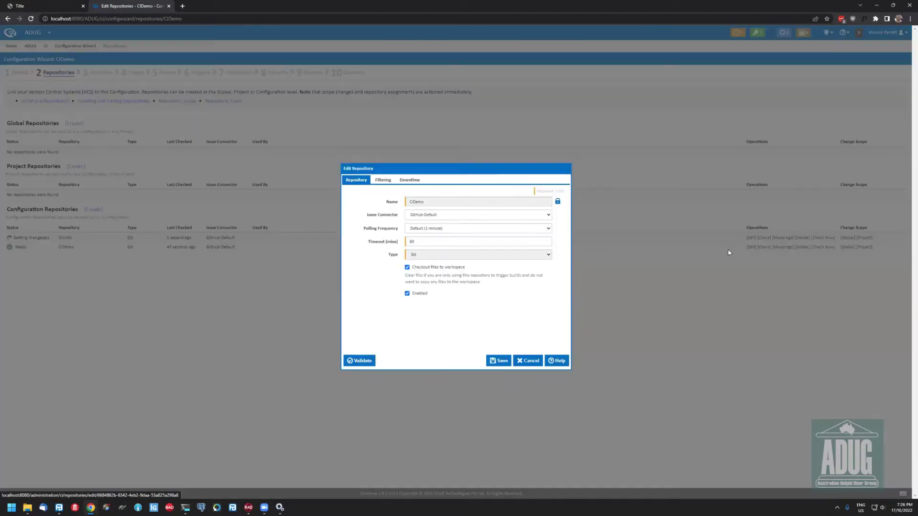
pyautogui.click(438, 225)
pyautogui.click(434, 261)
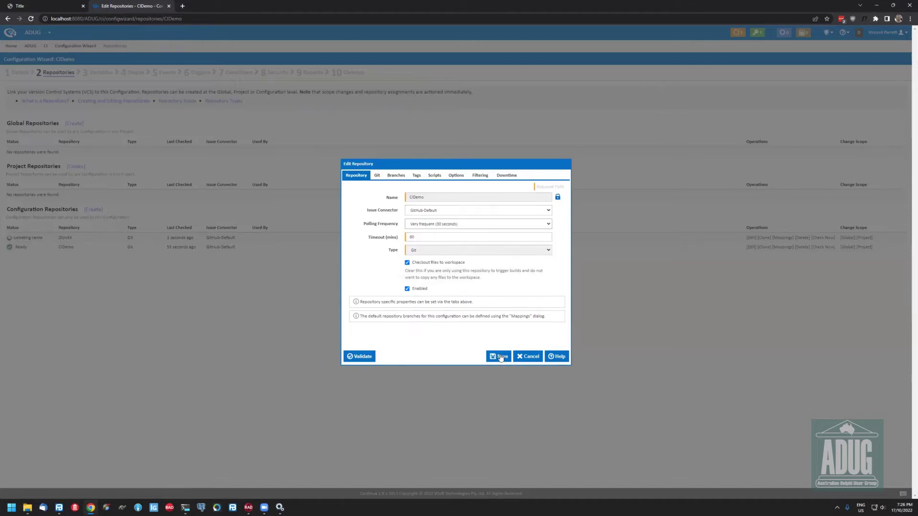
pyautogui.click(500, 357)
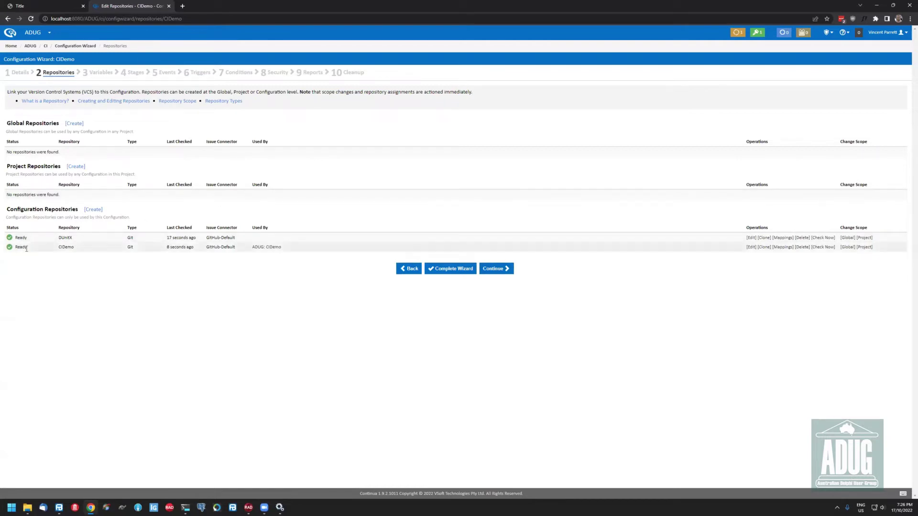
# Change the DUnitX repository's scope to Project
pyautogui.moveTo(56, 249); pyautogui.dragTo(132, 248)
pyautogui.click(132, 248)
pyautogui.moveTo(58, 237); pyautogui.dragTo(365, 245)
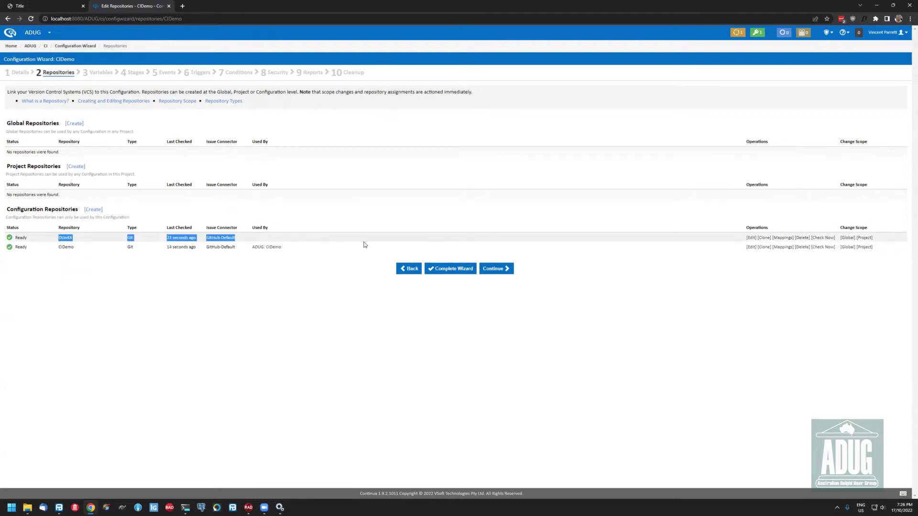
pyautogui.click(360, 223)
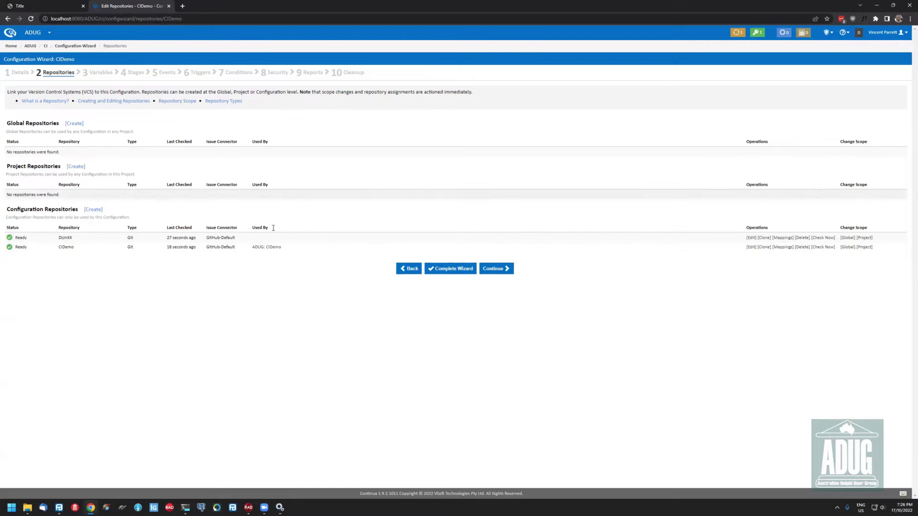
pyautogui.moveTo(49, 249); pyautogui.dragTo(88, 253)
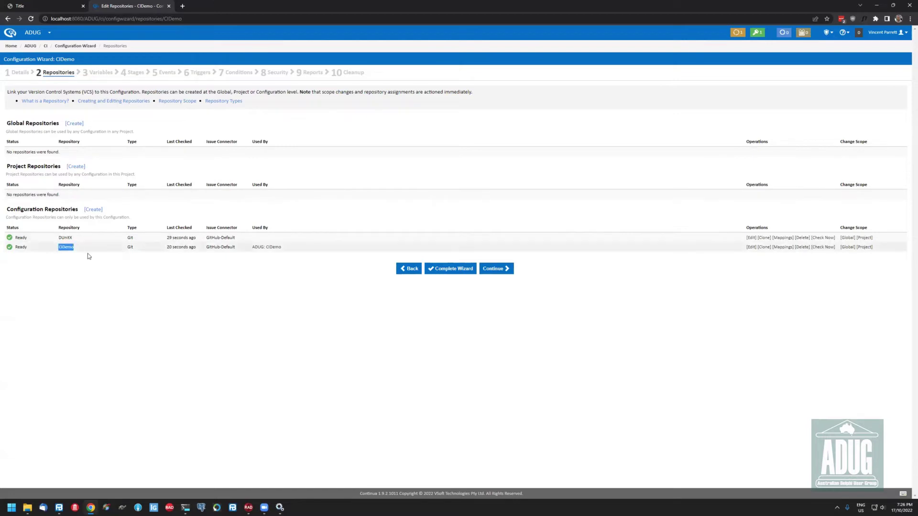
pyautogui.click(64, 248)
pyautogui.doubleClick(64, 248)
pyautogui.click(88, 257)
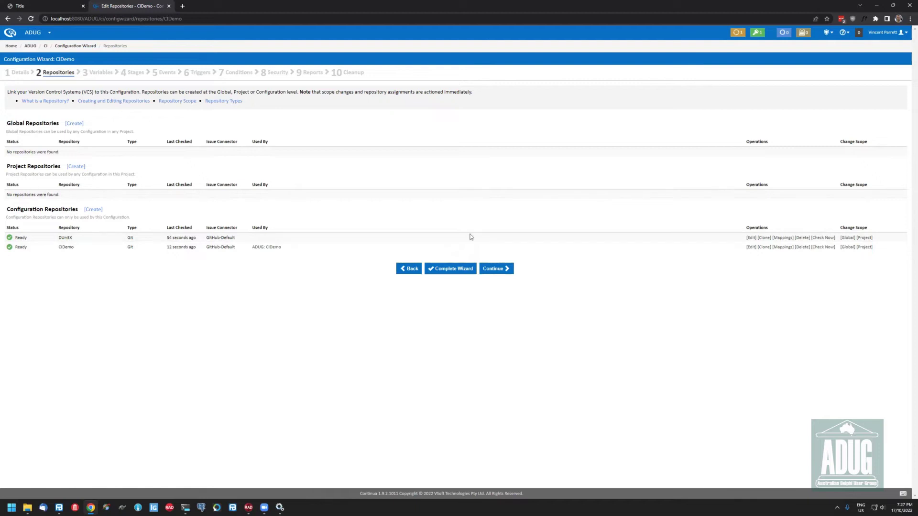
pyautogui.click(864, 238)
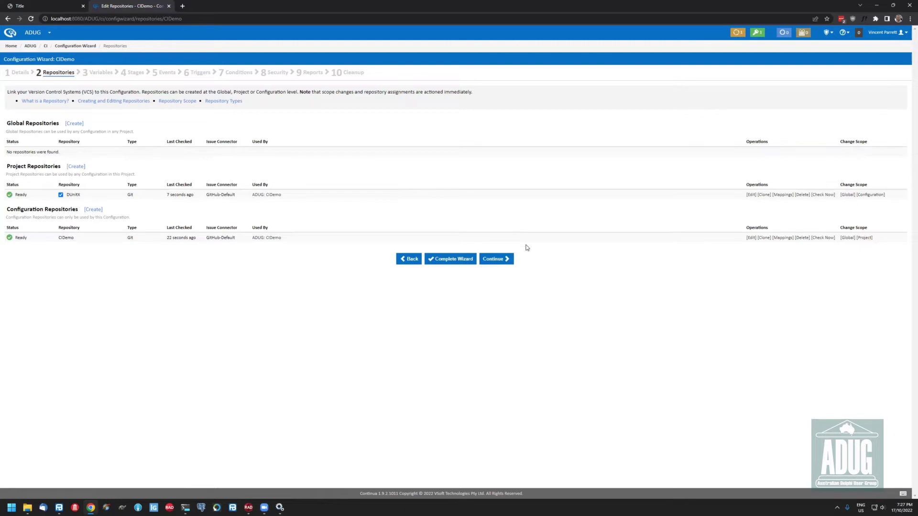
# Skip the Variables step, cancelling a new variable after viewing its types, and continue to Stages
pyautogui.click(496, 262)
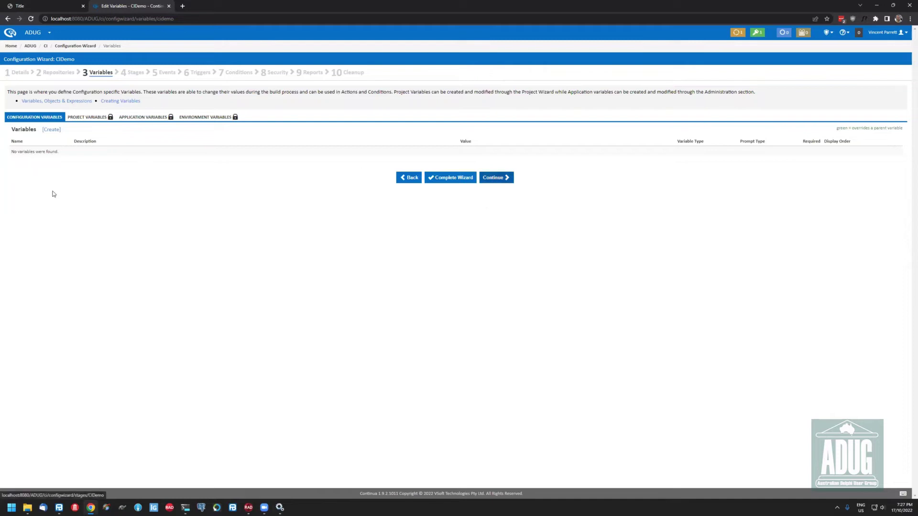
pyautogui.click(52, 130)
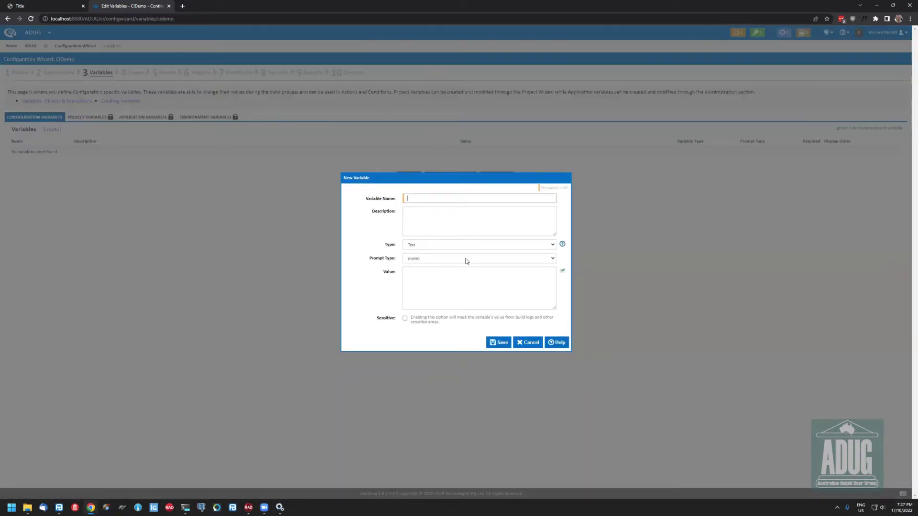
pyautogui.click(460, 245)
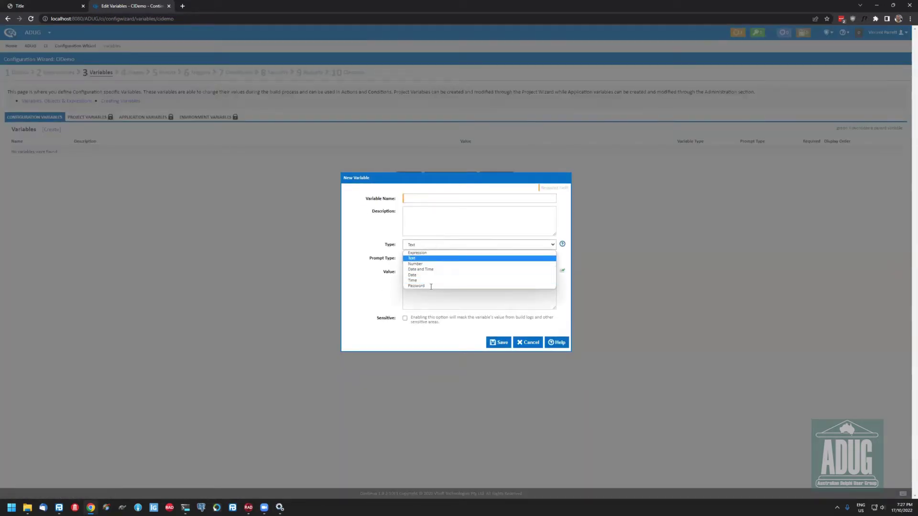
pyautogui.click(531, 334)
pyautogui.click(529, 343)
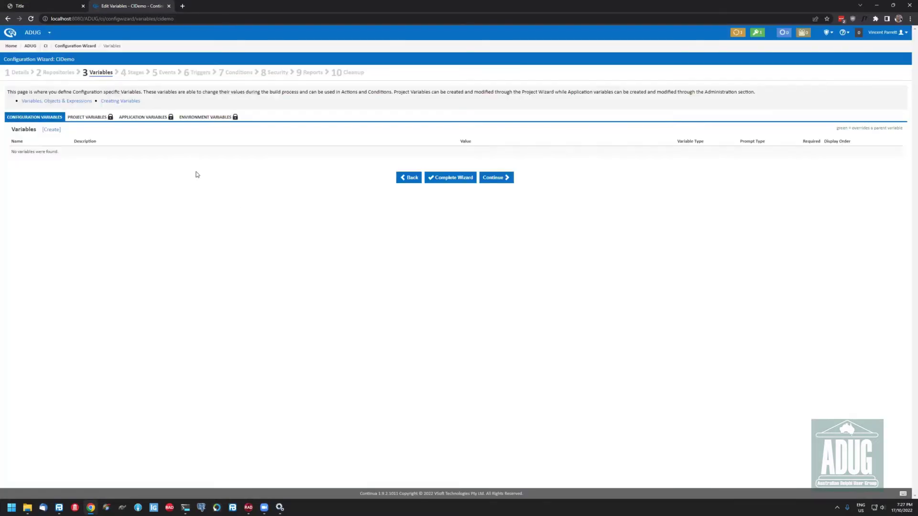
pyautogui.click(495, 177)
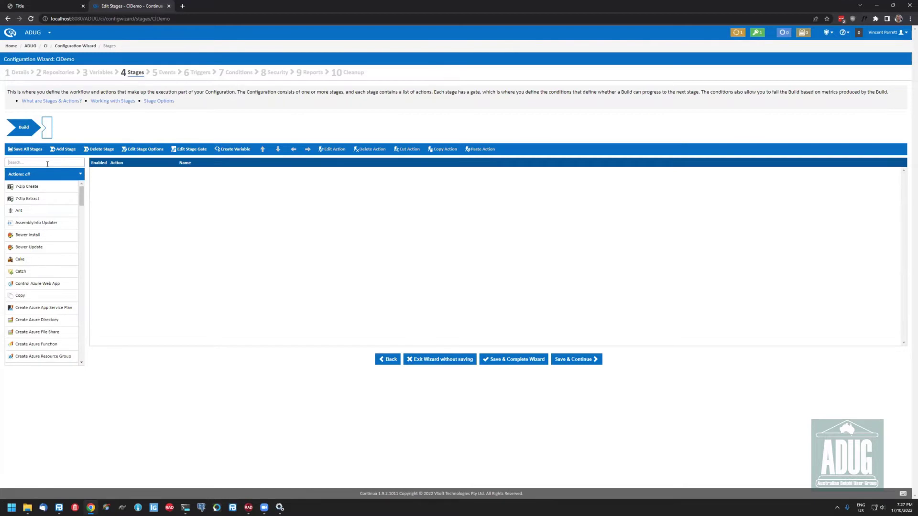
# Add an MSBuild action to the Build stage building ADugCIDemo.dproj from the CIDemo source for Win32
pyautogui.write('msb')
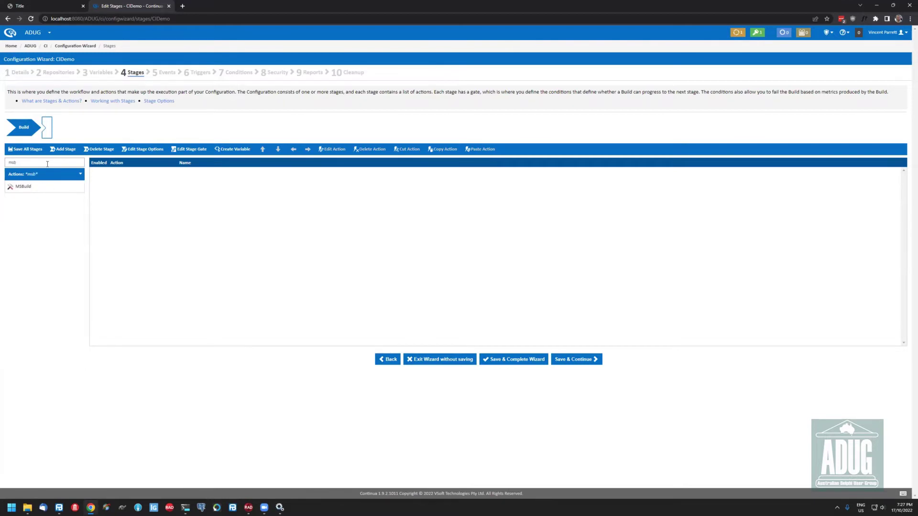
pyautogui.moveTo(35, 188); pyautogui.dragTo(350, 251)
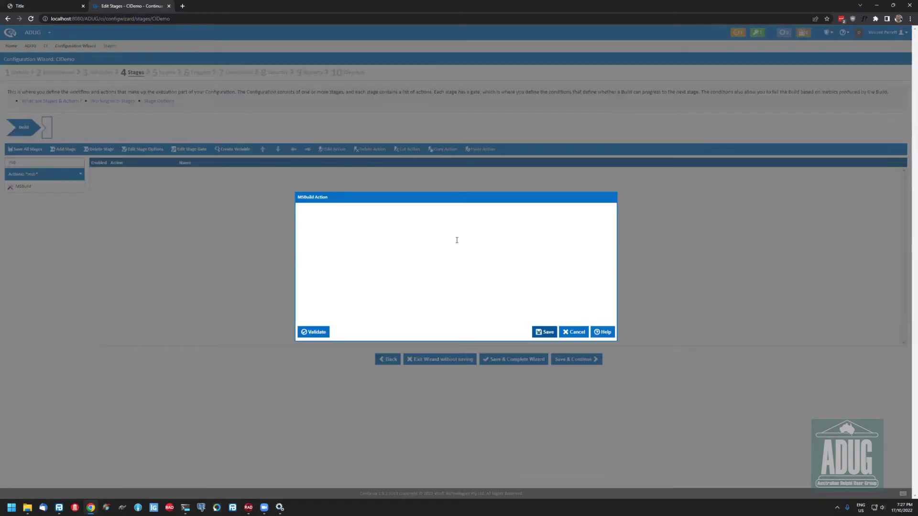
pyautogui.press('Tab')
pyautogui.press('Tab')
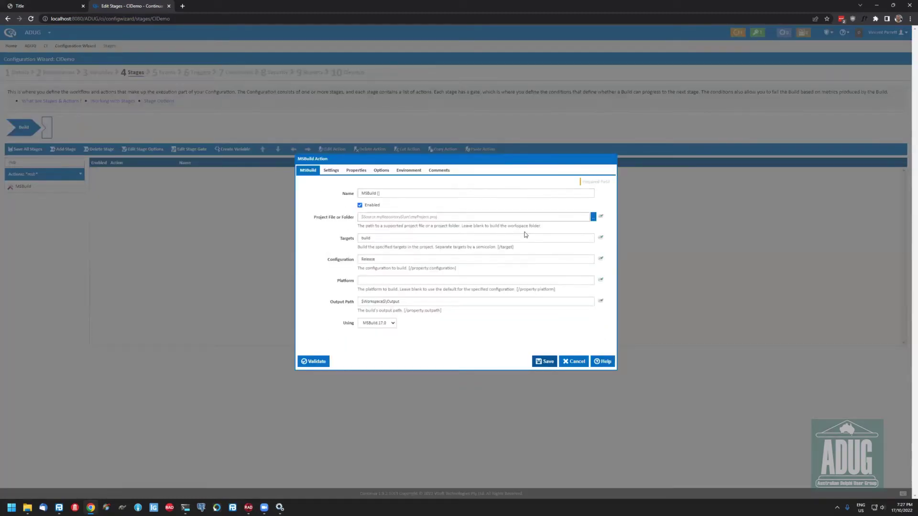
pyautogui.write('$S')
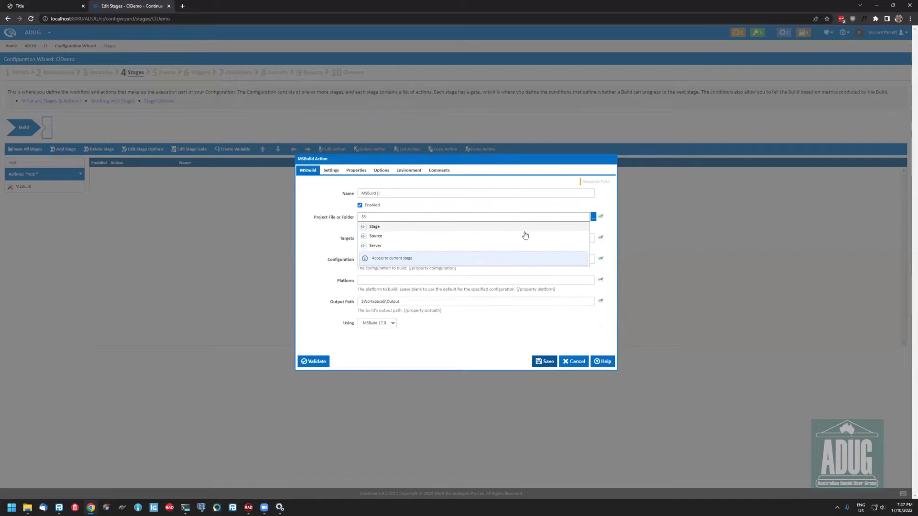
pyautogui.click(524, 235)
pyautogui.click(525, 236)
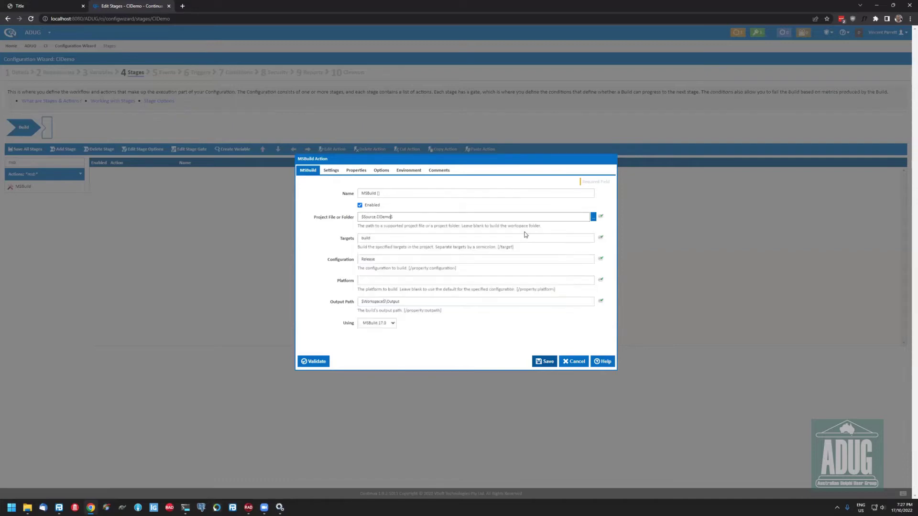
pyautogui.rightClick(525, 234)
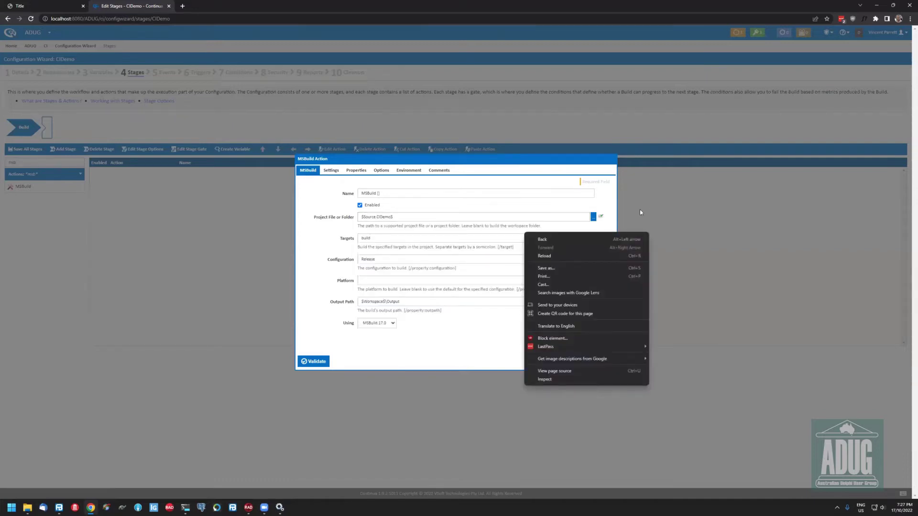
pyautogui.click(597, 218)
pyautogui.click(593, 217)
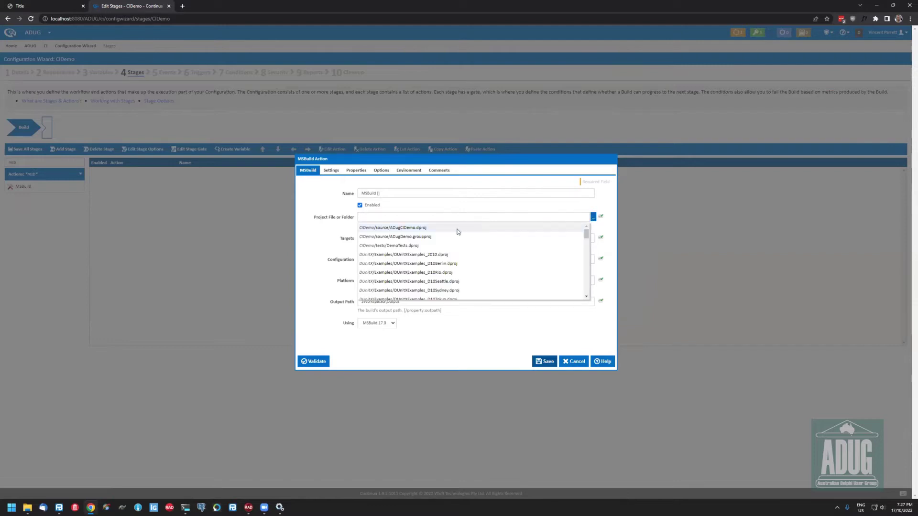
pyautogui.click(404, 229)
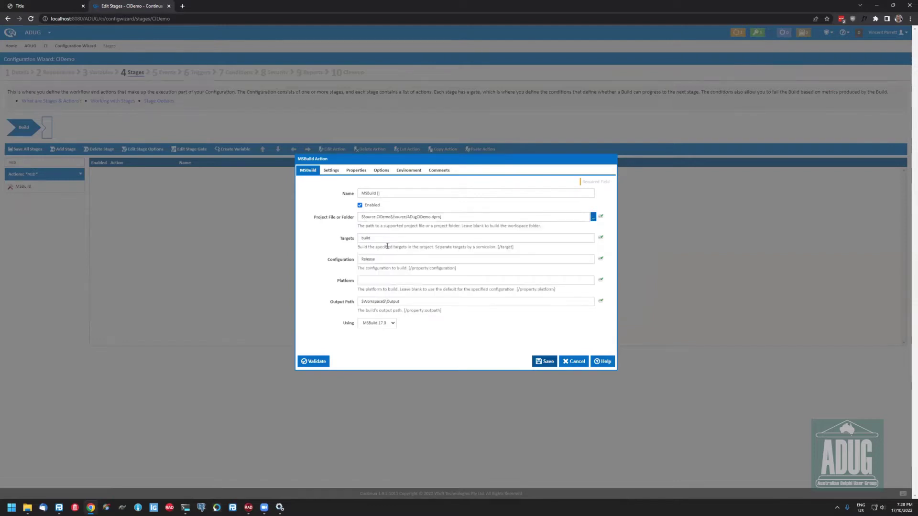
pyautogui.click(395, 290)
pyautogui.write('Win32')
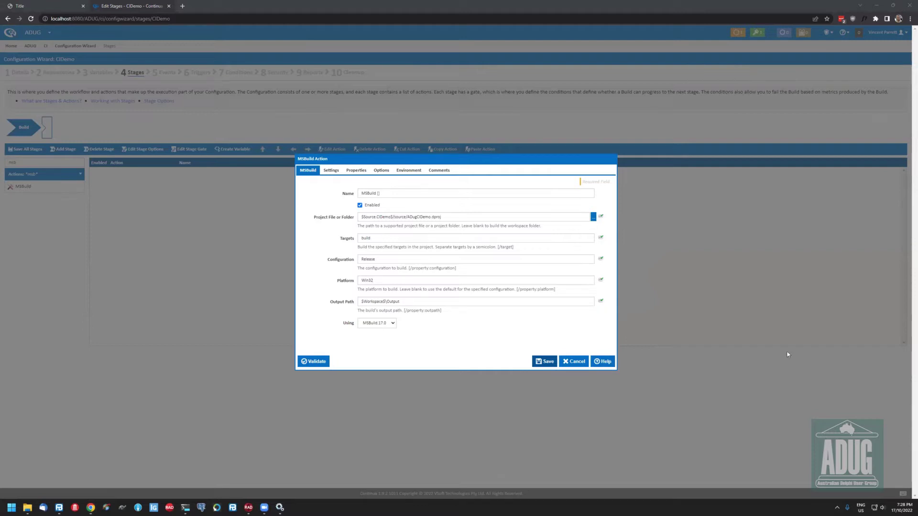
# Paste the RAD Studio rsvars.bat variables (e.g. BDS=E:\Emb\Studio\22.0) into the action's environment
pyautogui.click(408, 170)
pyautogui.click(438, 231)
pyautogui.write('BDS=E:\\Emb\\Studio\\22.0 BDSINCLUDE=E:\\Emb\\Studio\\22.0\\include BDSCOMMONDIR=C:\\Users\\Public\\Documents\\Embarcadero\\Studio\\22.0 FrameworkDir=C:\\Windows\\Microsoft.NET\\Framework\\v4.0.30319 FrameworkVersion=v4.5')
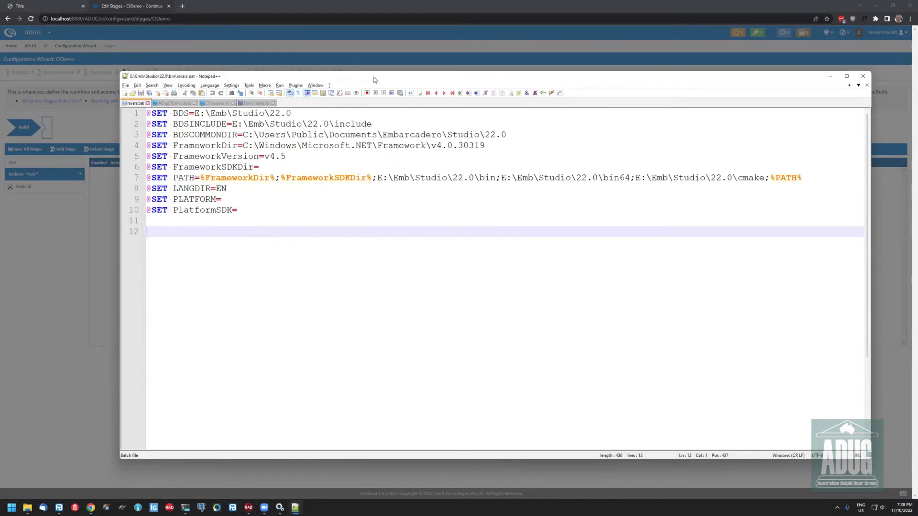
pyautogui.hotkey('alt', 'F4')
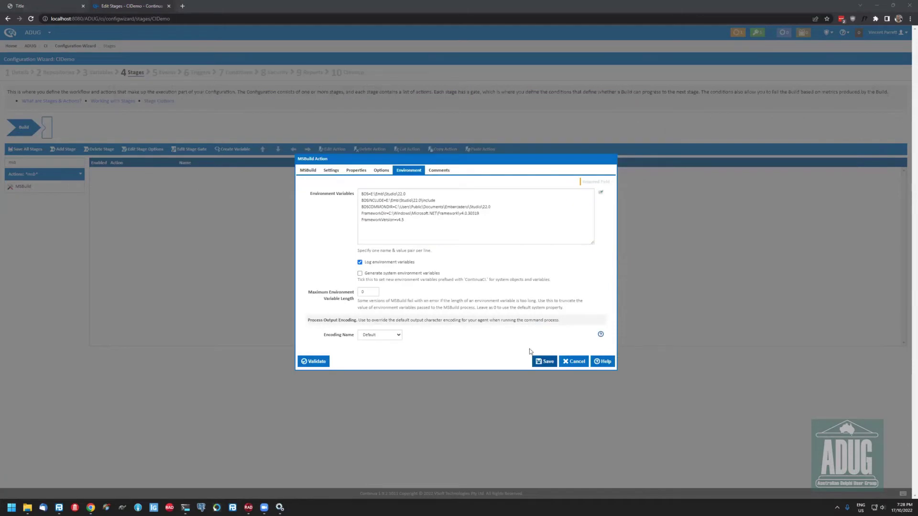
pyautogui.click(381, 170)
pyautogui.click(359, 171)
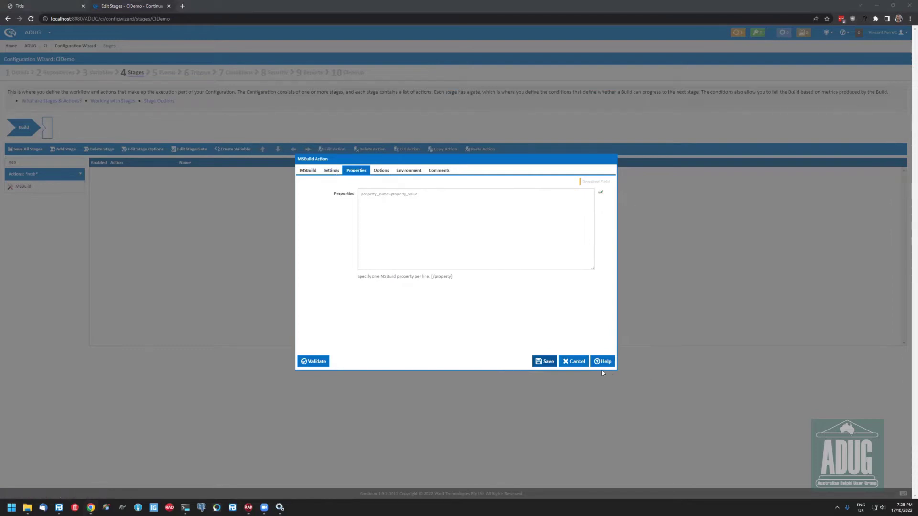
# Add the MSBuild property DCC_ExeOutput=$Workspace$/output/win32 and switch to the project file
pyautogui.click(464, 233)
pyautogui.write('DCC_ExeOutput=$Workspace$/output/win64')
pyautogui.press('BackSpace')
pyautogui.press('BackSpace')
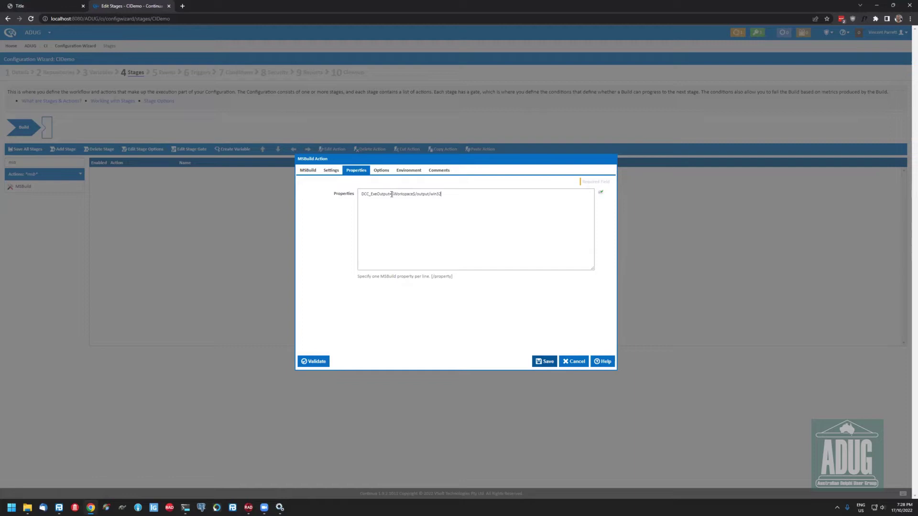
pyautogui.moveTo(390, 194); pyautogui.dragTo(351, 192)
pyautogui.hotkey('alt', 'Tab')
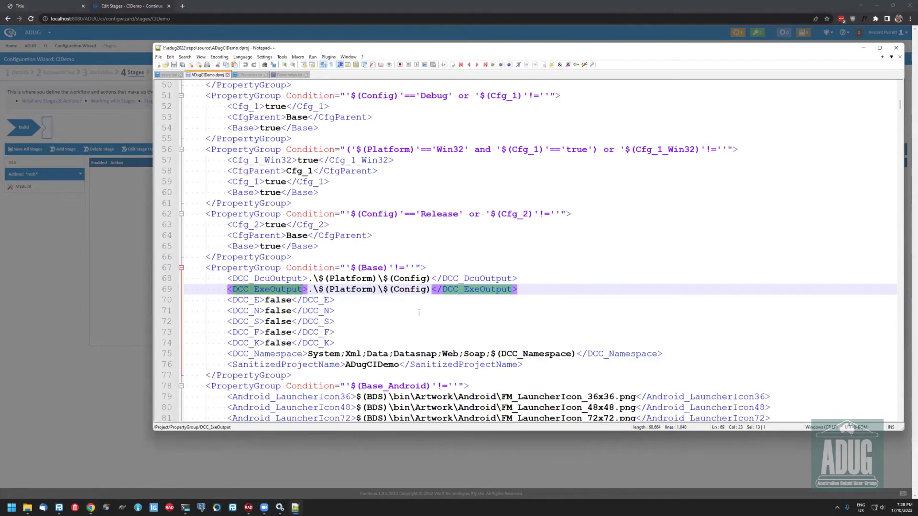
# Inspect the DCC_ExeOutput entry on line 69 and its Base PropertyGroup in ADugCIDemo.dproj, then close Notepad++
pyautogui.click(418, 312)
pyautogui.moveTo(232, 290); pyautogui.dragTo(303, 290)
pyautogui.press('Down')
pyautogui.press('Down')
pyautogui.press('Down')
pyautogui.press('Down')
pyautogui.press('End')
pyautogui.click(379, 268)
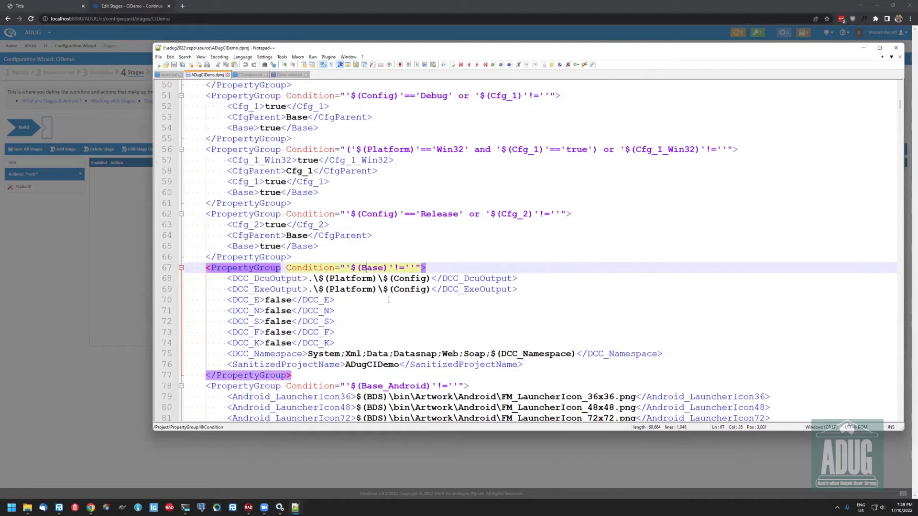
pyautogui.scroll(-10, 391, 306)
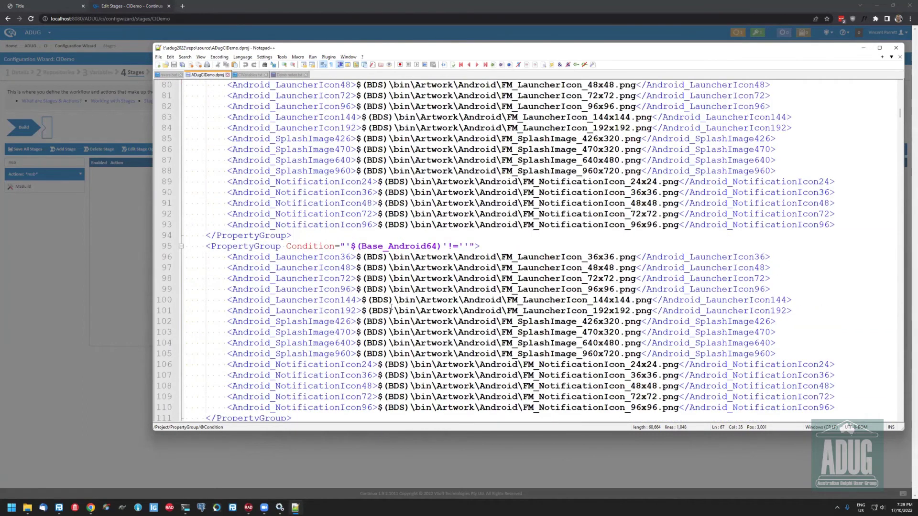
pyautogui.scroll(-15, 392, 307)
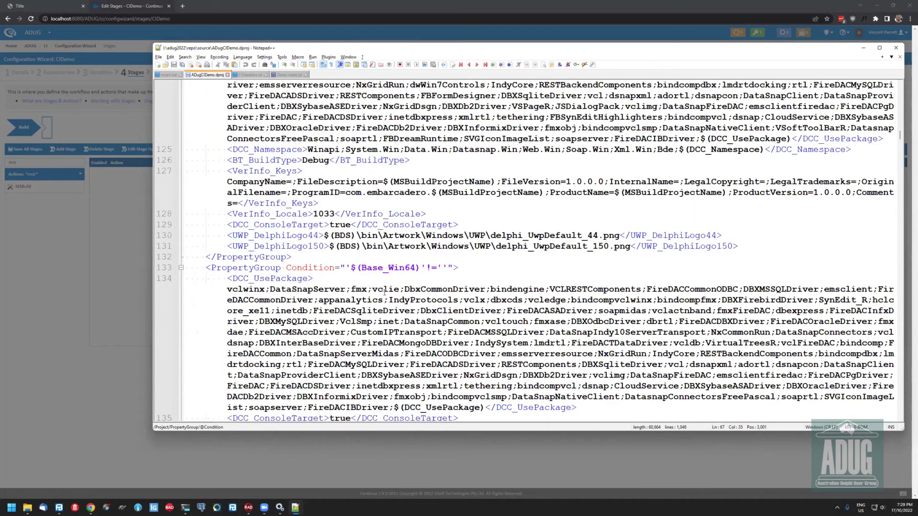
pyautogui.scroll(-20, 384, 291)
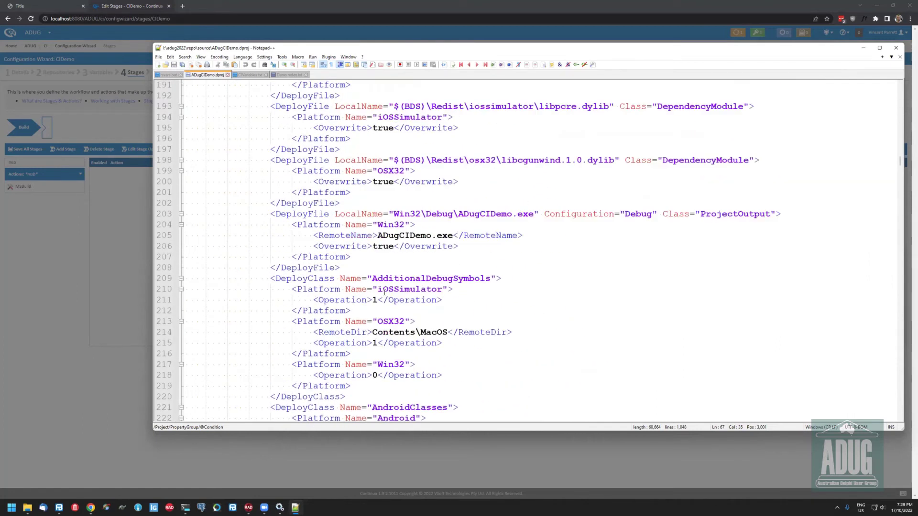
pyautogui.scroll(20, 384, 291)
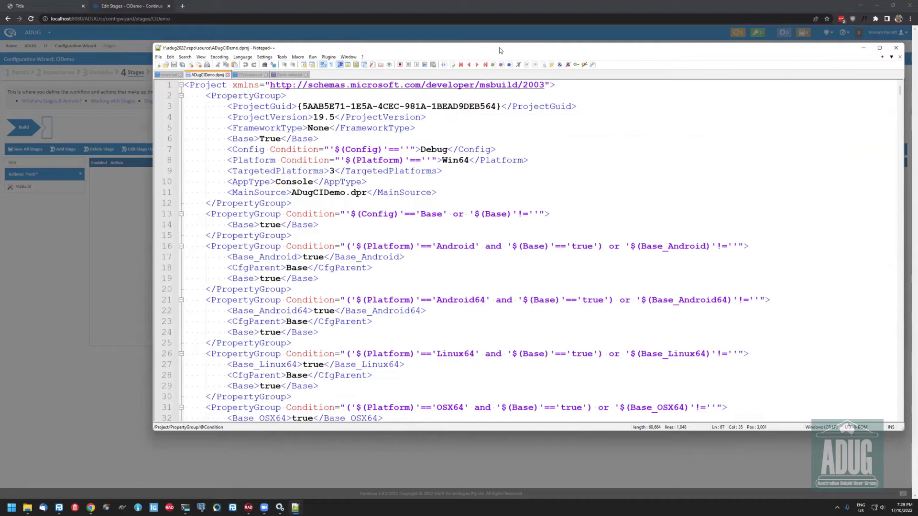
pyautogui.hotkey('alt', 'F4')
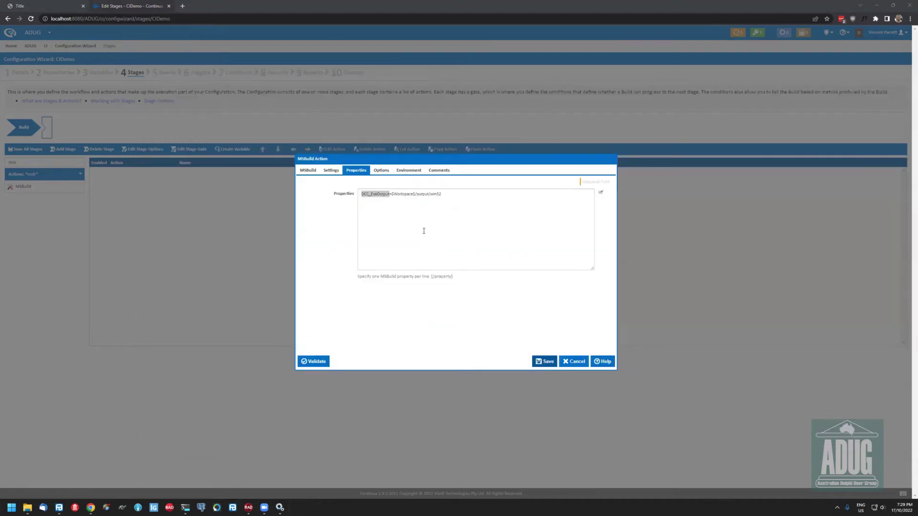
# Review the MSBuild action's Options and Environment settings, then save the action
pyautogui.click(423, 231)
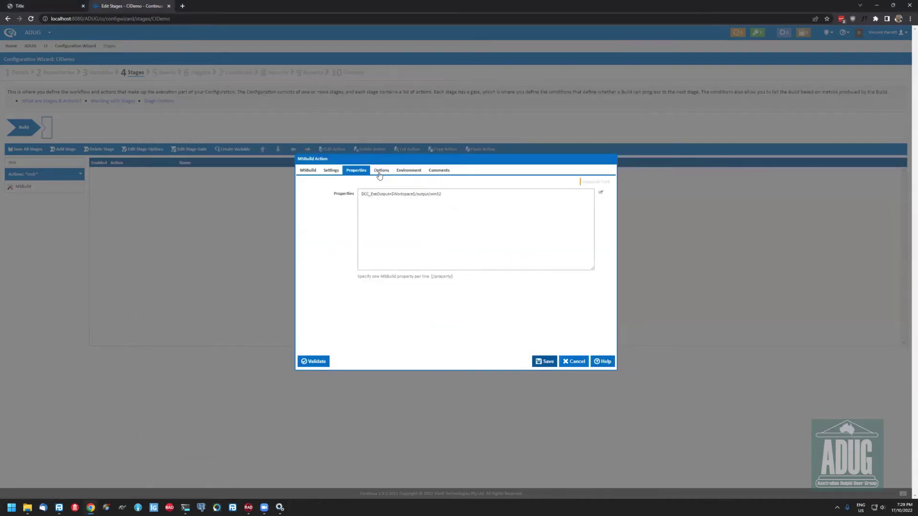
pyautogui.click(380, 175)
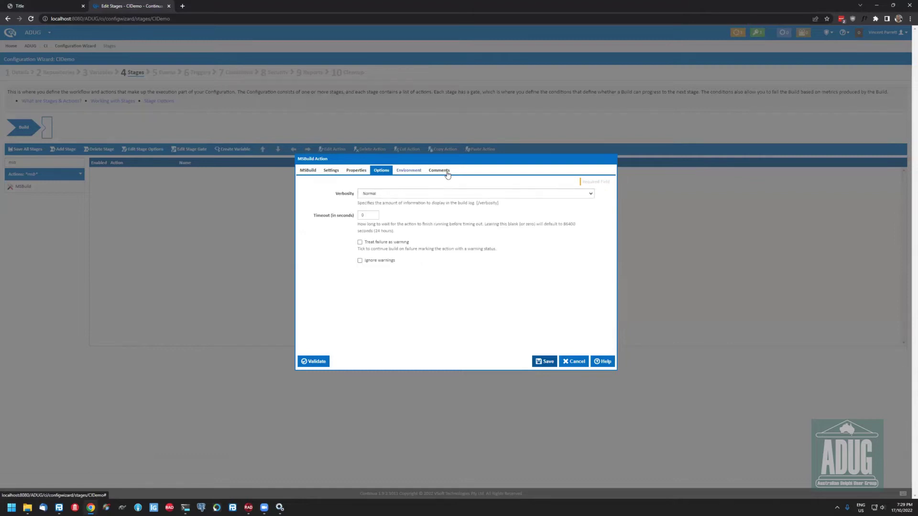
pyautogui.press('Right')
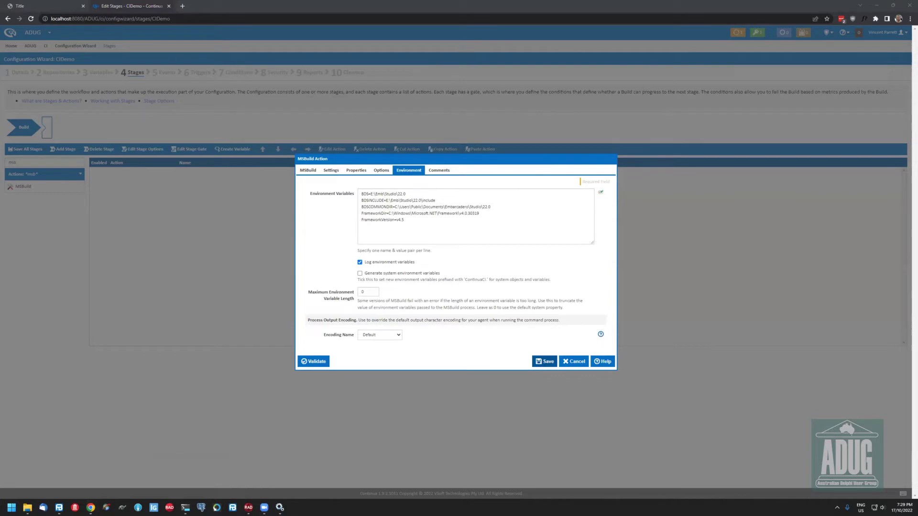
pyautogui.click(545, 362)
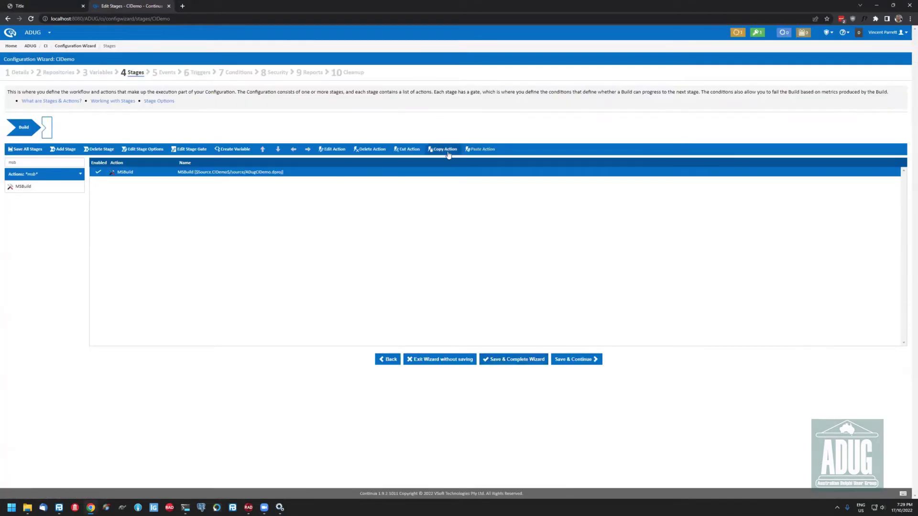
# Duplicate the MSBuild action as a Win64 build outputting to $Workspace$/output/win64, then save the stages
pyautogui.click(448, 151)
pyautogui.click(478, 150)
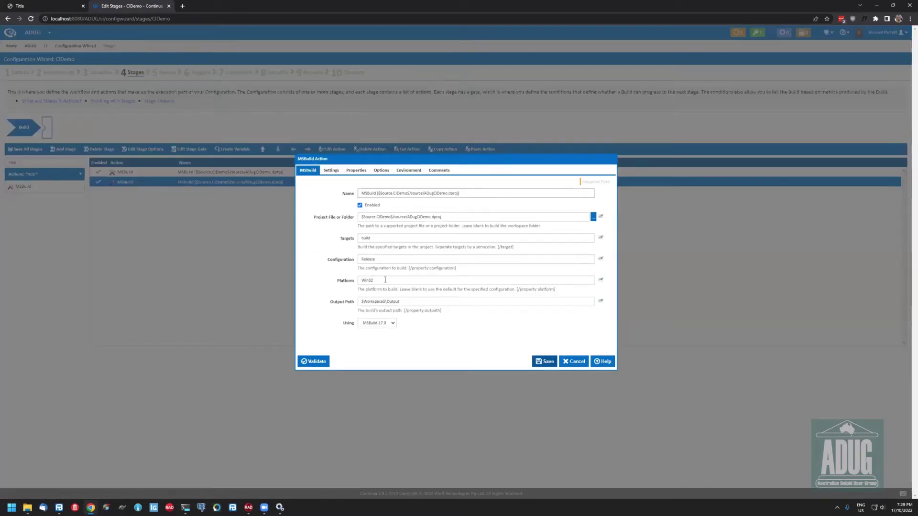
pyautogui.click(385, 280)
pyautogui.click(356, 171)
pyautogui.click(469, 193)
pyautogui.hotkey('shift', 'Left')
pyautogui.hotkey('shift', 'Left')
pyautogui.write('64')
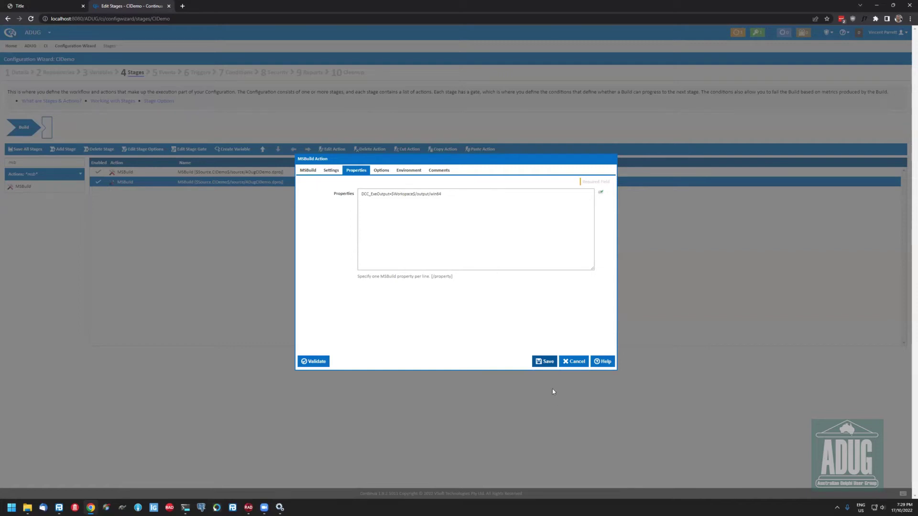
pyautogui.click(544, 366)
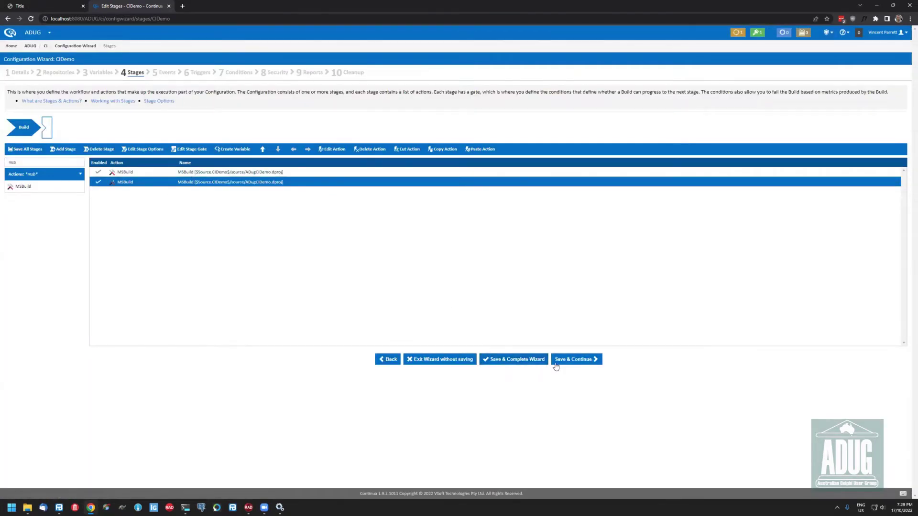
pyautogui.click(577, 361)
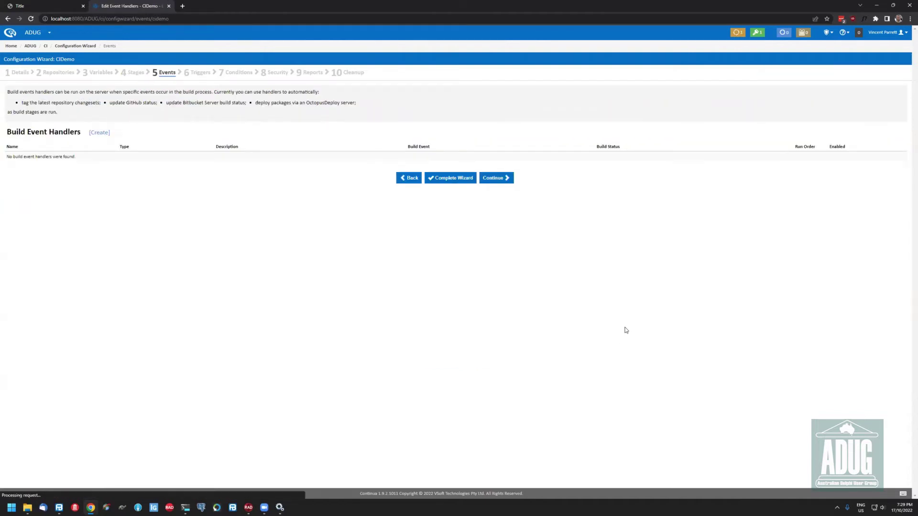
# Continue past the Events step without adding any build event handlers
pyautogui.click(492, 181)
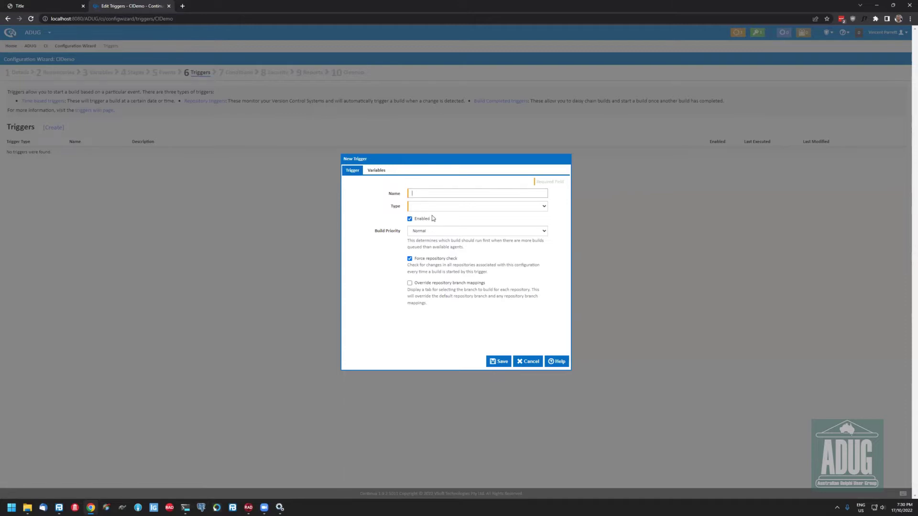
# Add a Repository trigger named CIDemo watching the CIDemo repository with quiet interval 1 minute
pyautogui.click(459, 206)
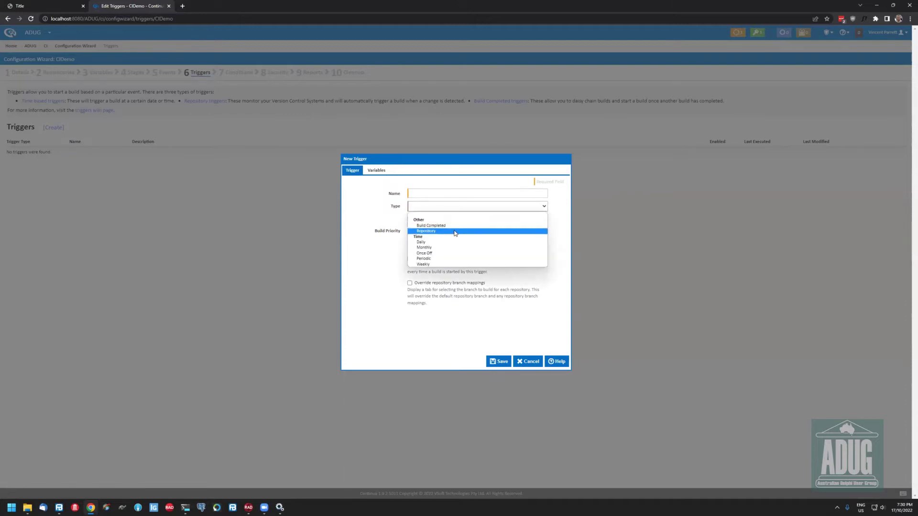
pyautogui.click(454, 232)
pyautogui.click(432, 192)
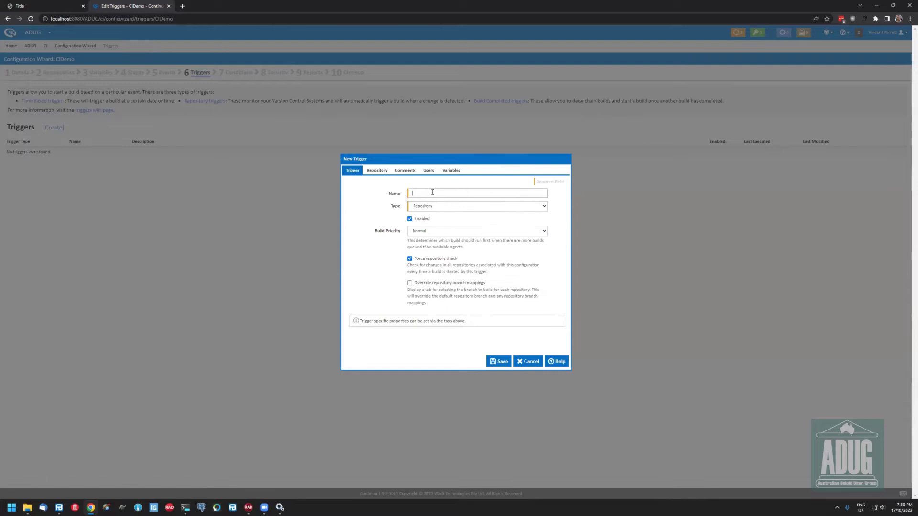
pyautogui.write('emo')
pyautogui.click(377, 171)
pyautogui.click(493, 196)
pyautogui.click(465, 208)
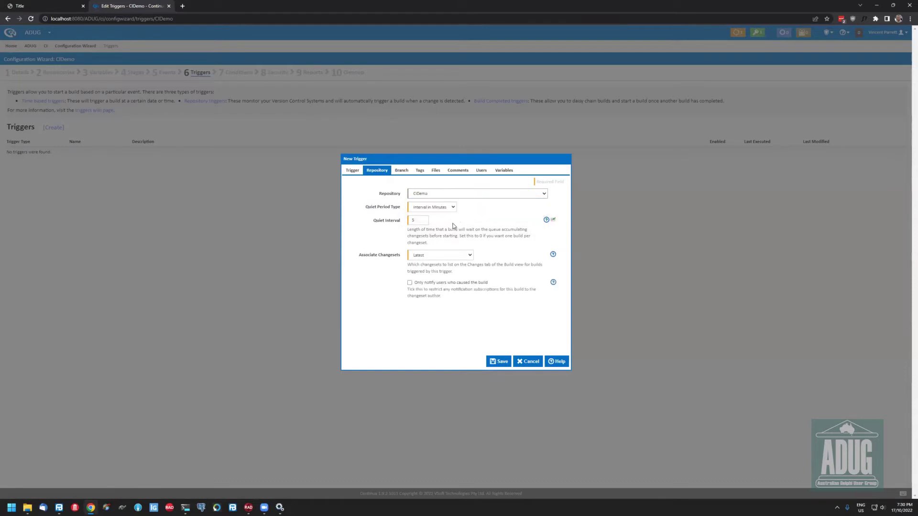
pyautogui.doubleClick(414, 220)
pyautogui.write('1')
pyautogui.click(498, 361)
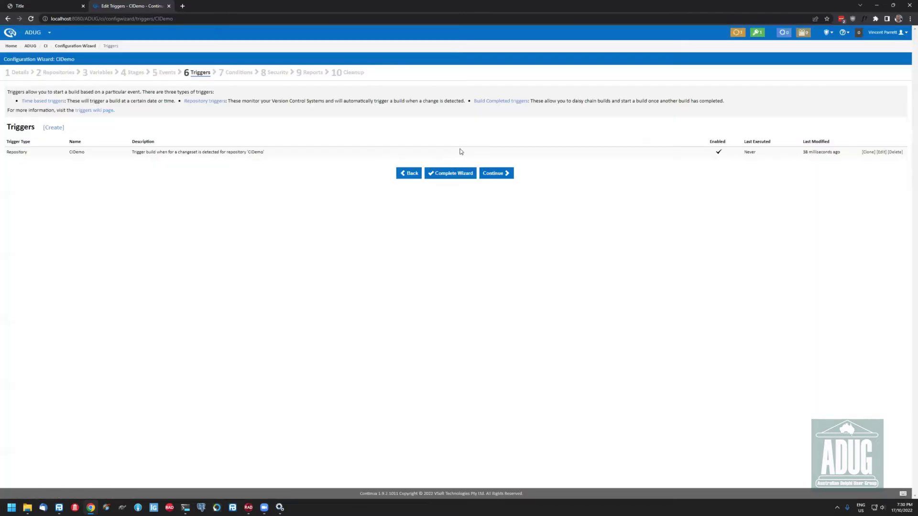
# Complete the wizard, then check the CIDemo and DUnitX branch choices in Queue Options and close it
pyautogui.click(457, 173)
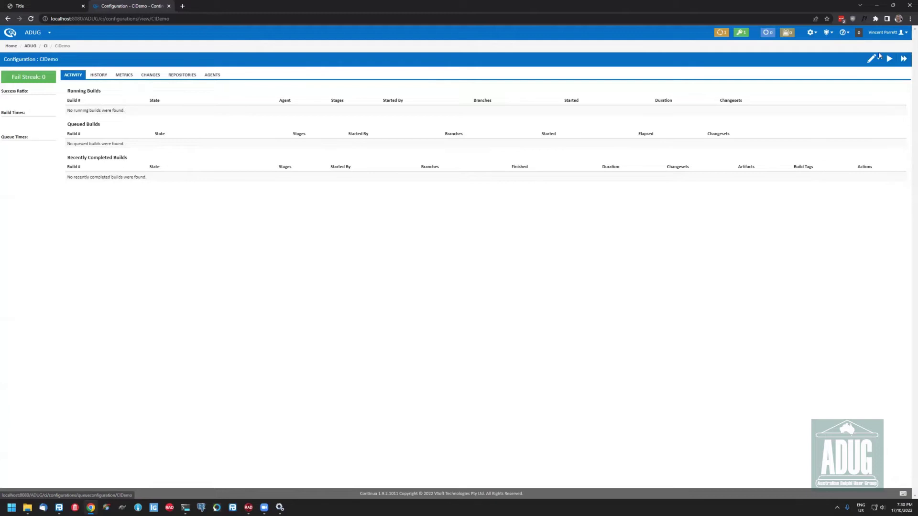
pyautogui.click(889, 58)
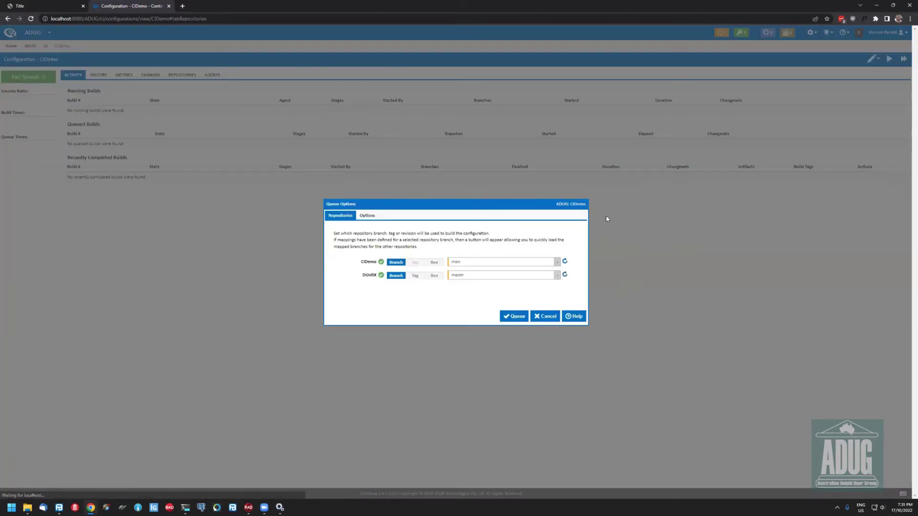
pyautogui.click(556, 265)
pyautogui.click(557, 274)
pyautogui.click(556, 275)
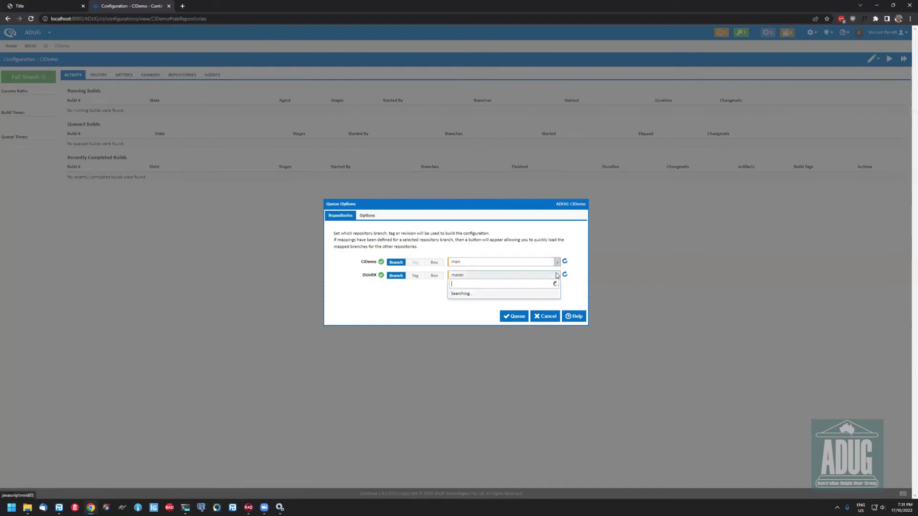
pyautogui.click(487, 317)
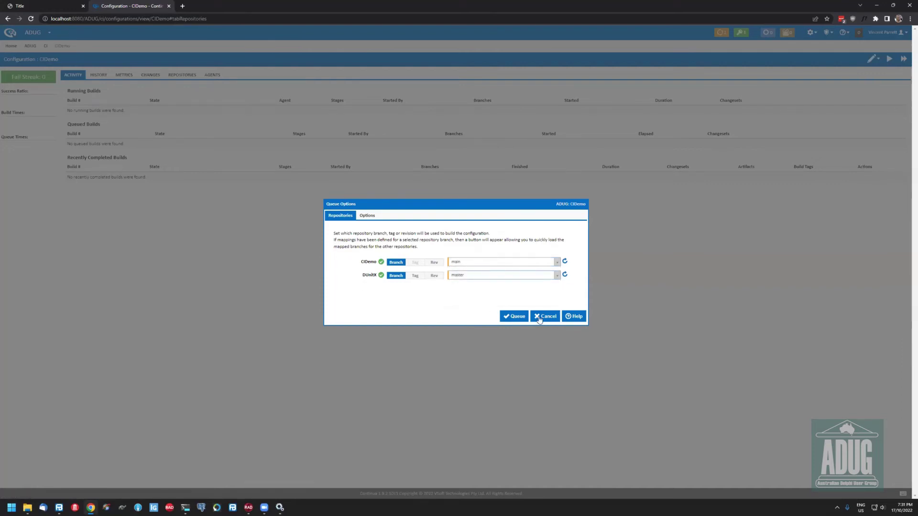
pyautogui.click(538, 319)
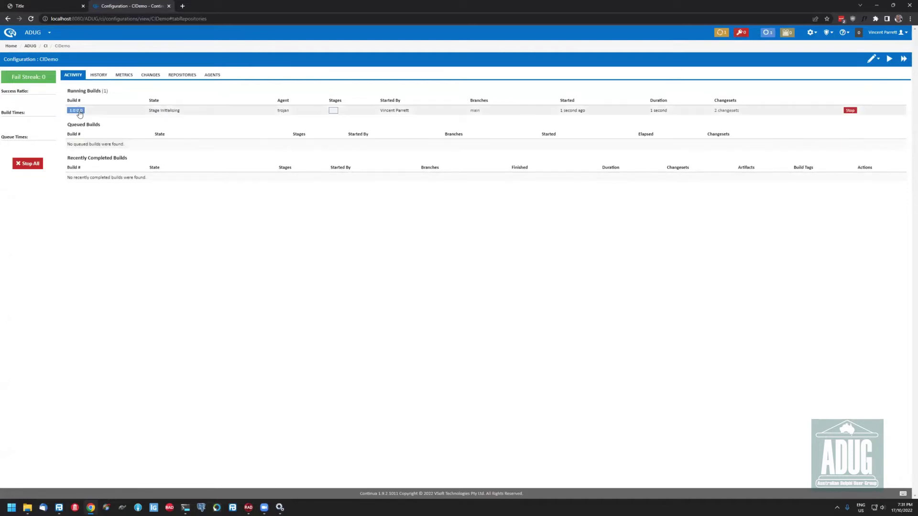
# Open build 1.0.0.0's log, expand both MSBuild steps' output, and check its artifacts
pyautogui.click(80, 113)
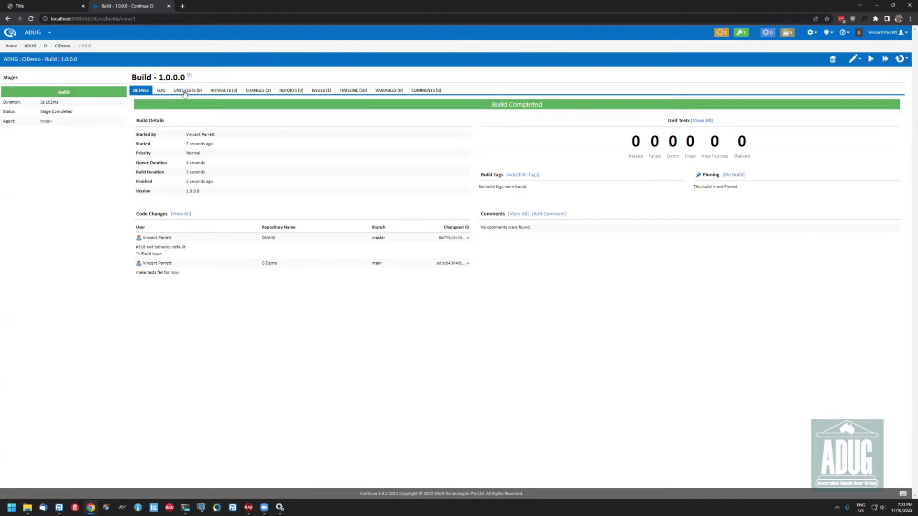
pyautogui.click(160, 90)
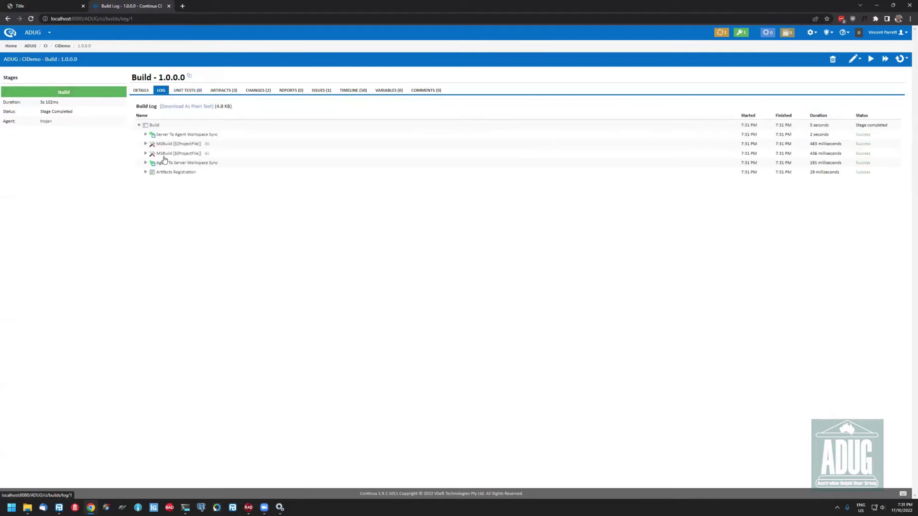
pyautogui.click(146, 143)
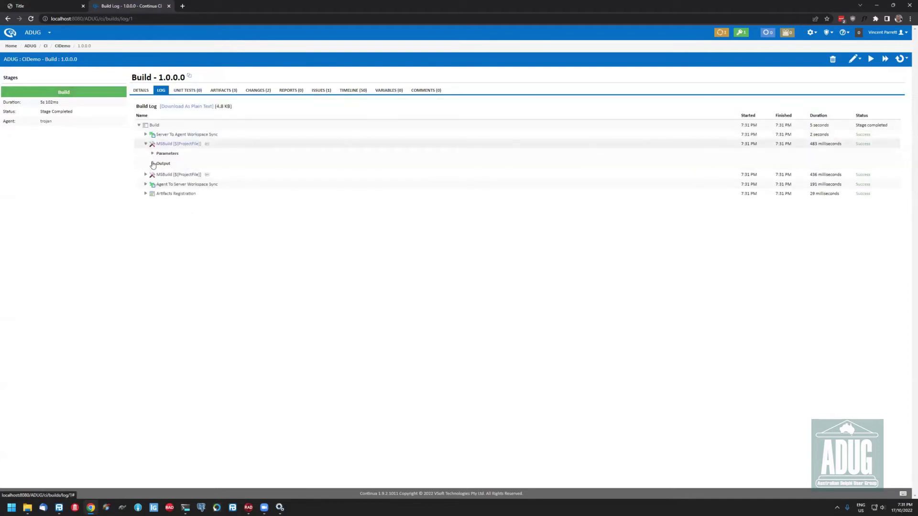
pyautogui.click(146, 205)
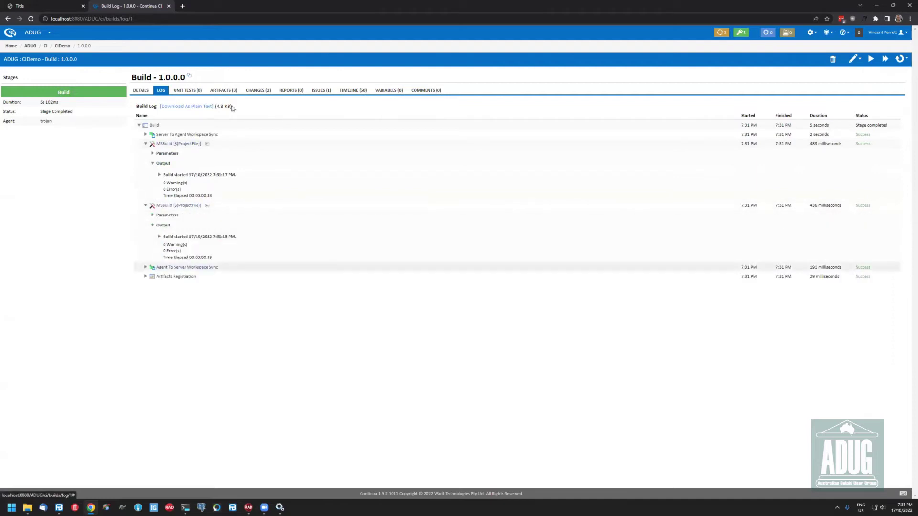
pyautogui.click(225, 91)
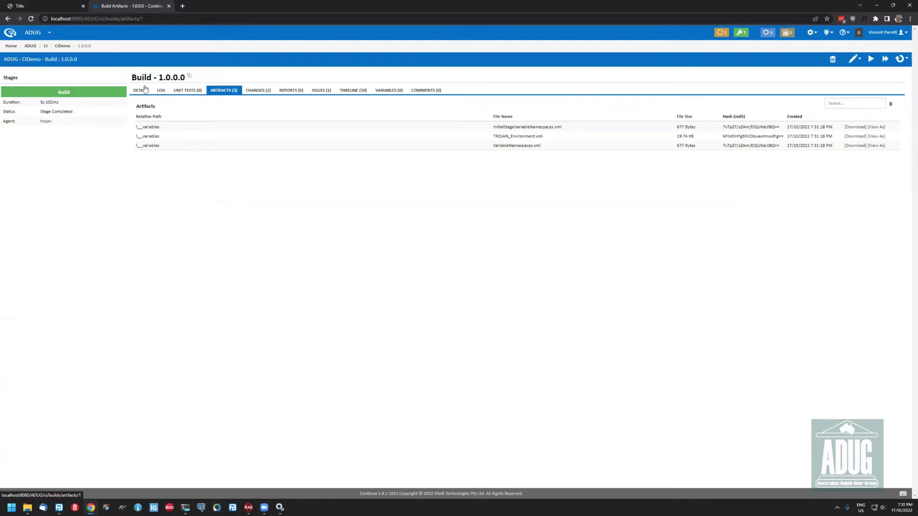
pyautogui.click(854, 58)
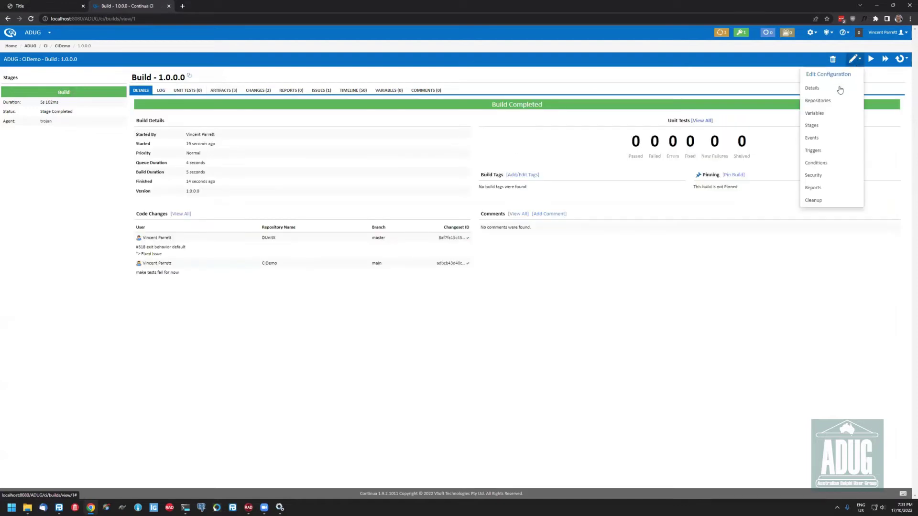
# Open the Build stage's options from the wizard's Stages page and show its workspace rules
pyautogui.click(812, 125)
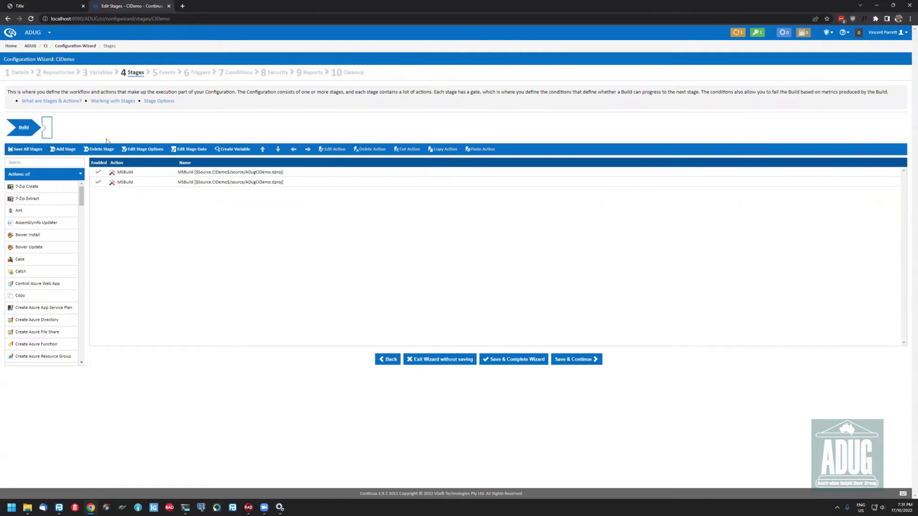
pyautogui.doubleClick(32, 126)
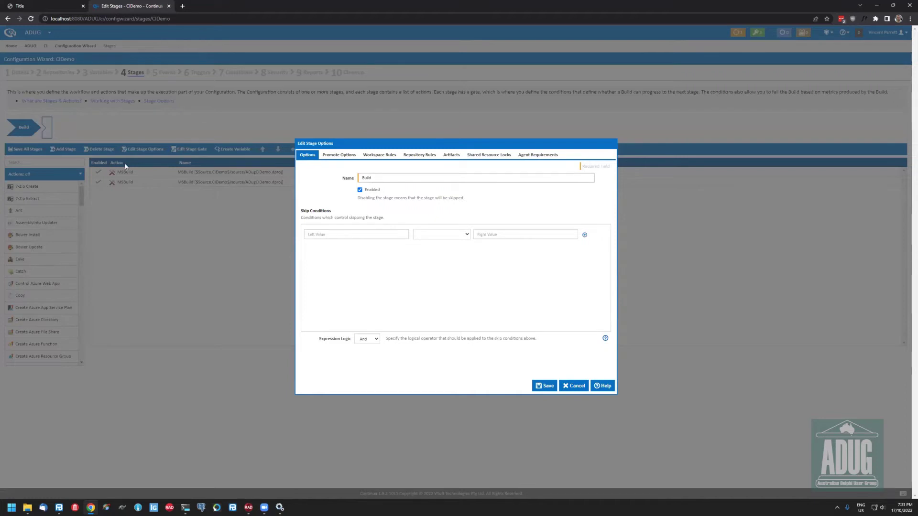
pyautogui.press('Escape')
pyautogui.press('Return')
pyautogui.click(385, 158)
pyautogui.click(389, 263)
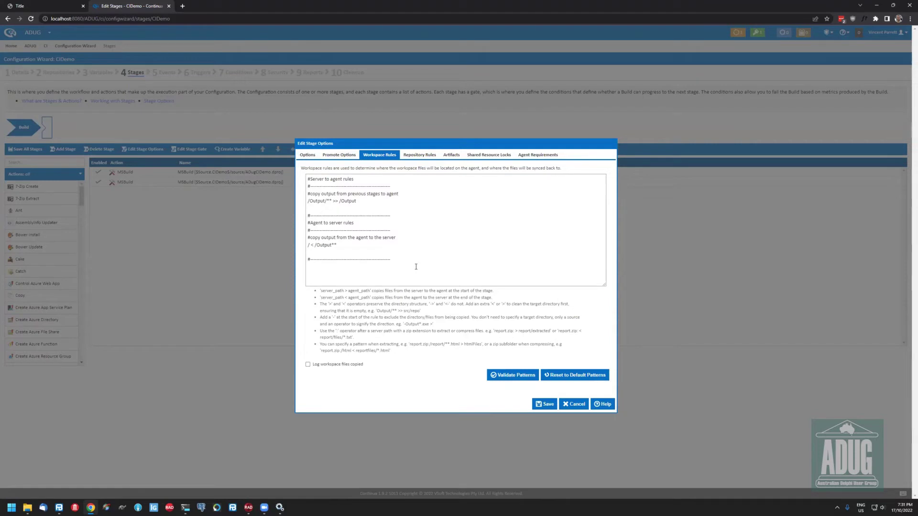
pyautogui.click(428, 157)
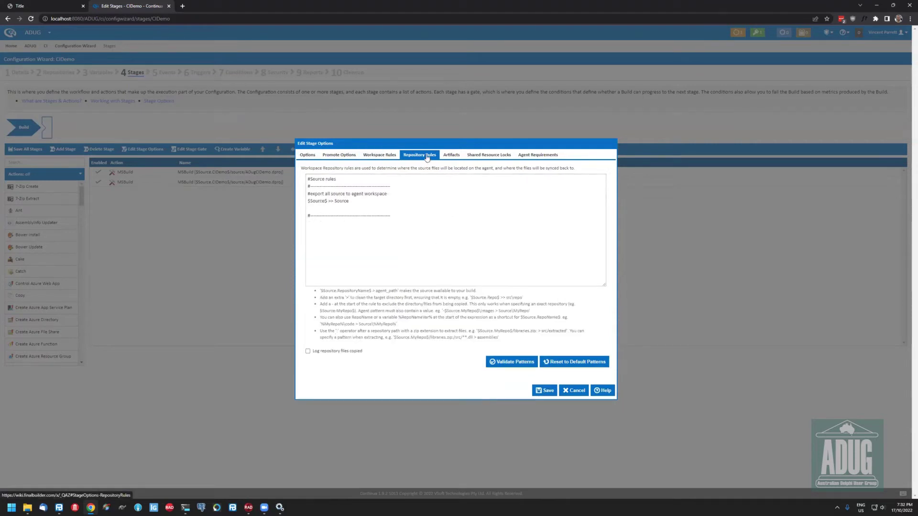
pyautogui.click(390, 159)
pyautogui.click(368, 269)
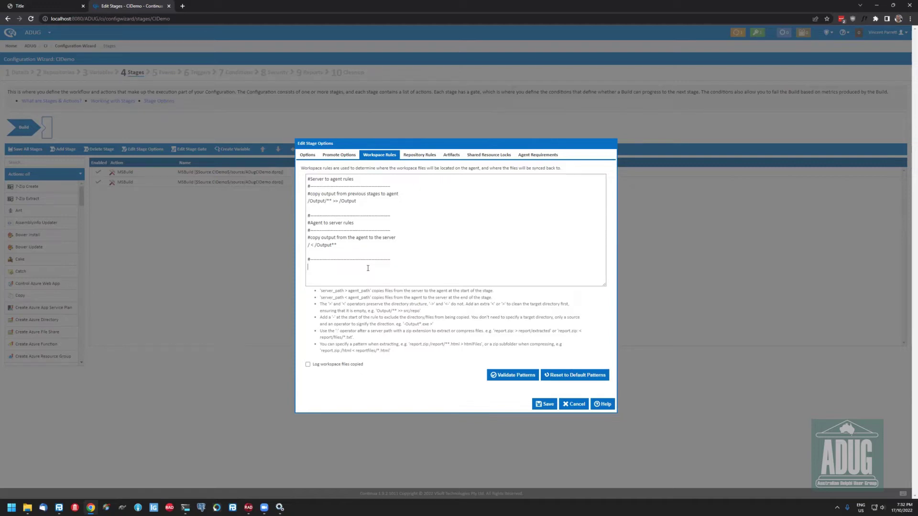
# Add artifact rule /output/**.exe to the Build stage, validate it, and save the configuration
pyautogui.click(445, 158)
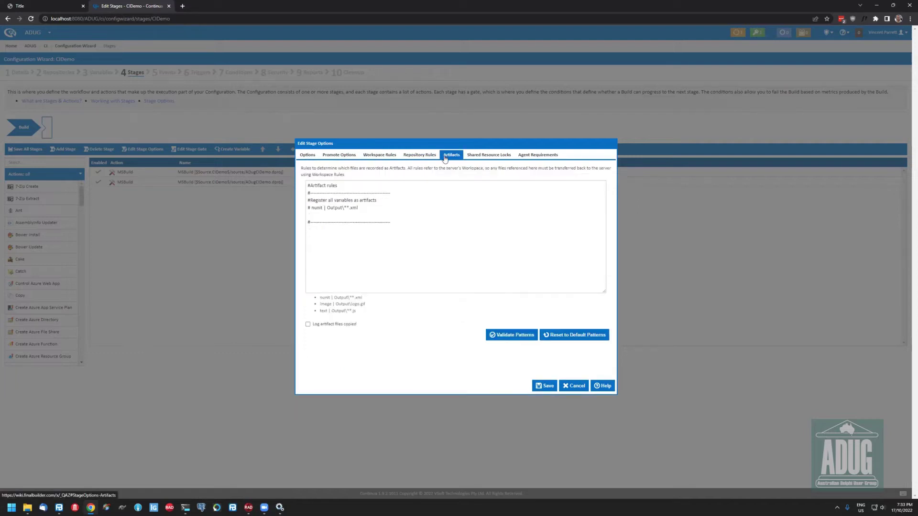
pyautogui.click(359, 254)
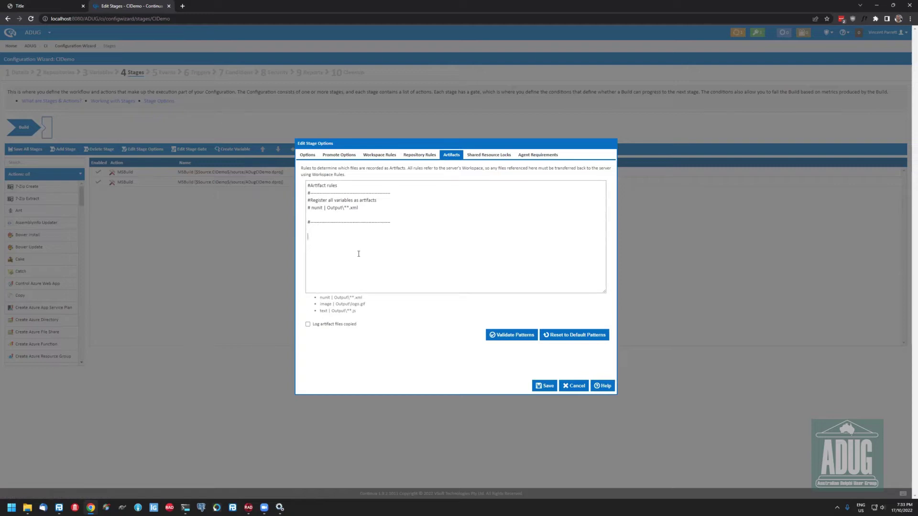
pyautogui.write('/output/**.exe')
pyautogui.click(512, 337)
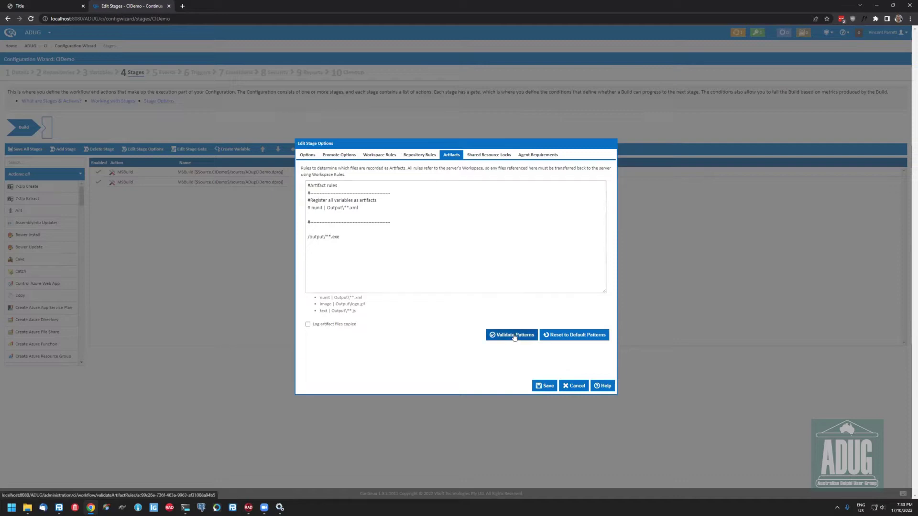
pyautogui.click(545, 386)
pyautogui.click(529, 364)
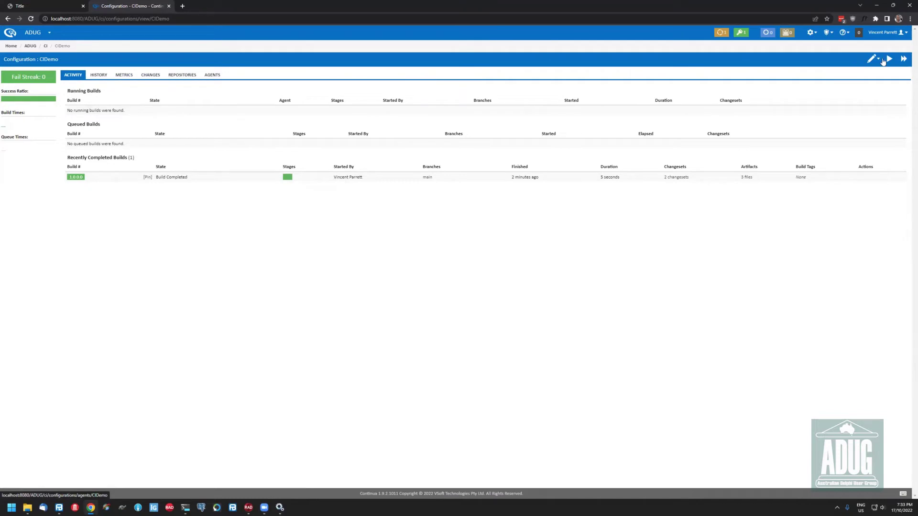
pyautogui.click(875, 59)
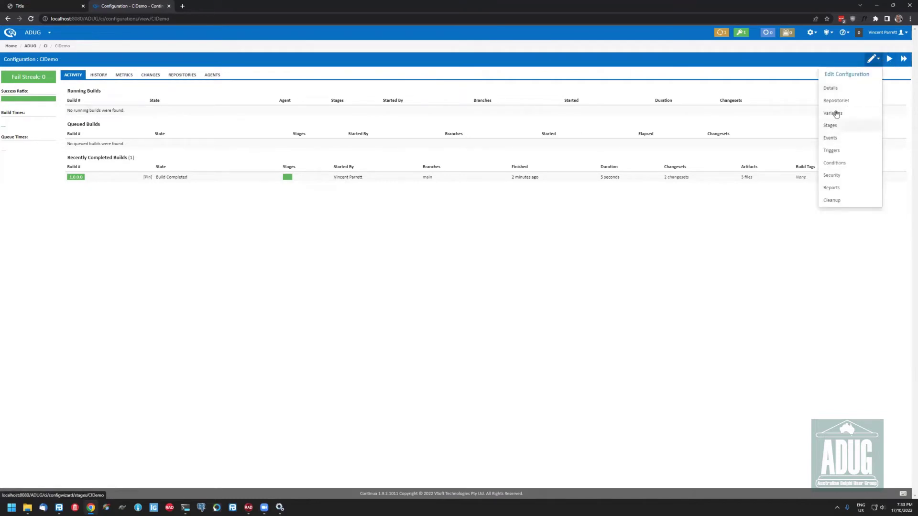
# Look over the Build stage's workspace rules, cancel unchanged, and open the newly queued build
pyautogui.click(835, 128)
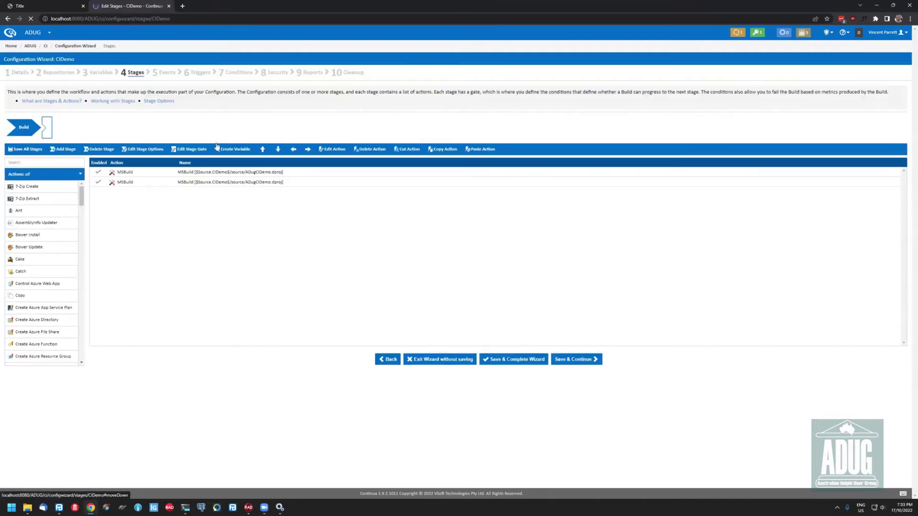
pyautogui.doubleClick(40, 129)
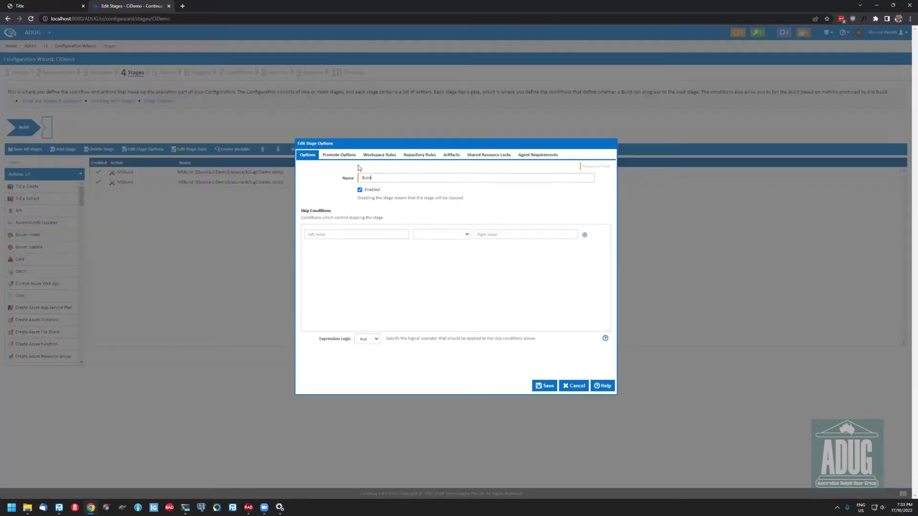
pyautogui.click(379, 154)
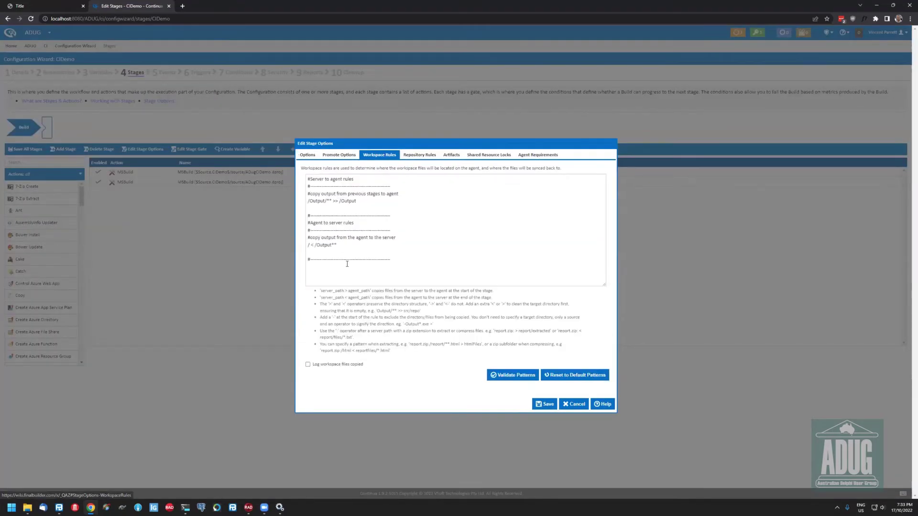
pyautogui.moveTo(309, 247); pyautogui.dragTo(338, 246)
pyautogui.click(467, 250)
pyautogui.click(565, 404)
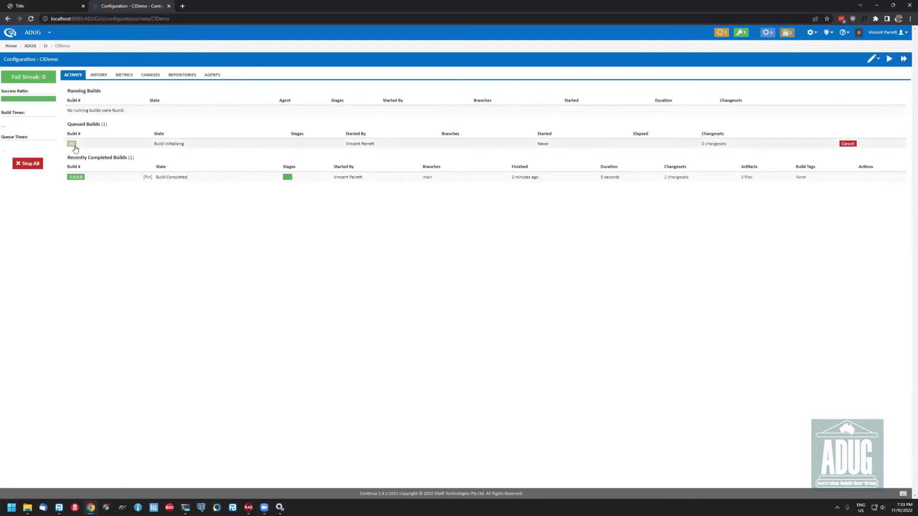
pyautogui.click(75, 144)
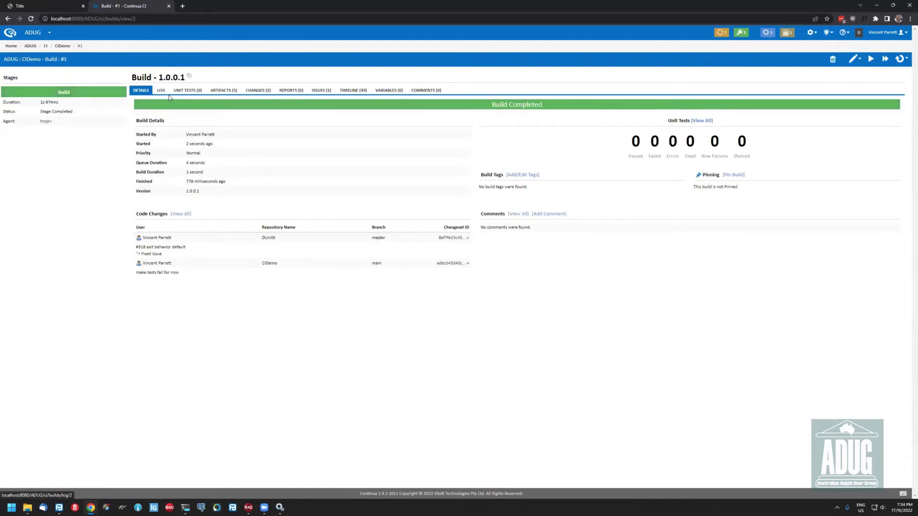
# Download the win32 ADugCIDemo.exe artifact from build 1.0.0.1
pyautogui.click(223, 90)
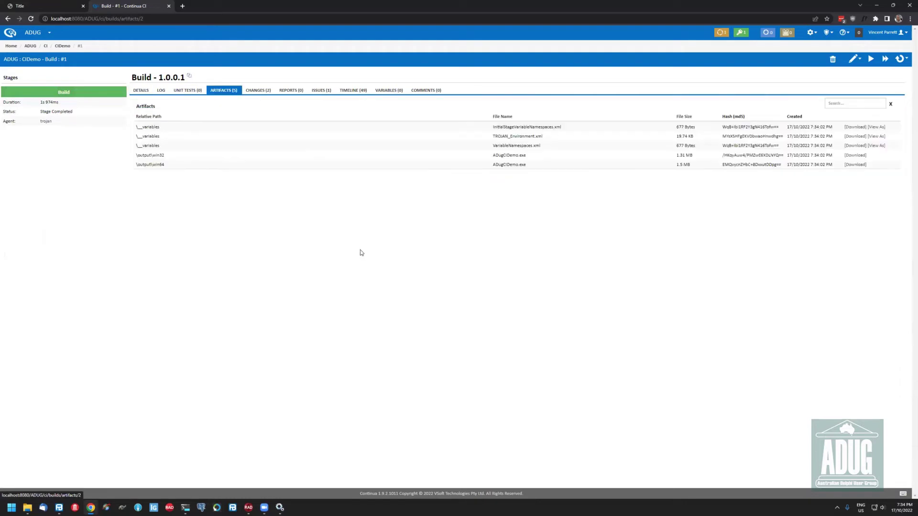
pyautogui.moveTo(509, 156)
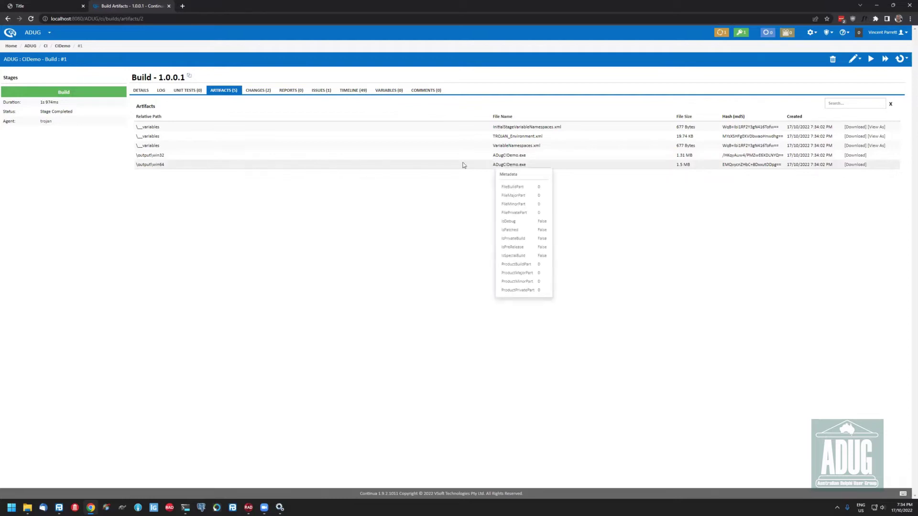
pyautogui.click(855, 156)
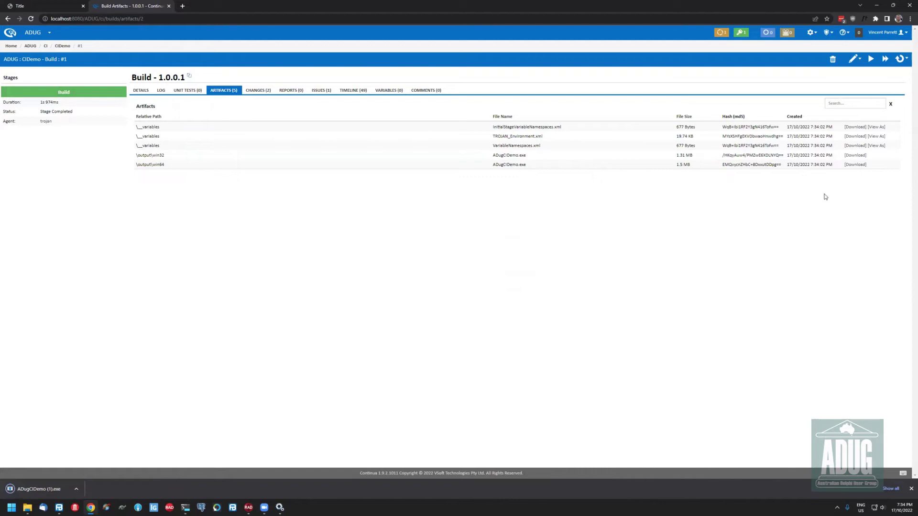
pyautogui.click(144, 91)
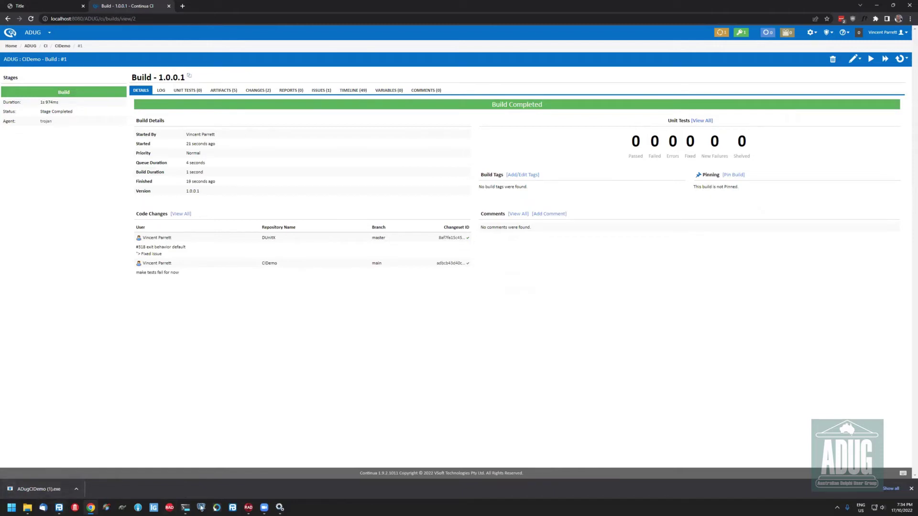
pyautogui.click(247, 507)
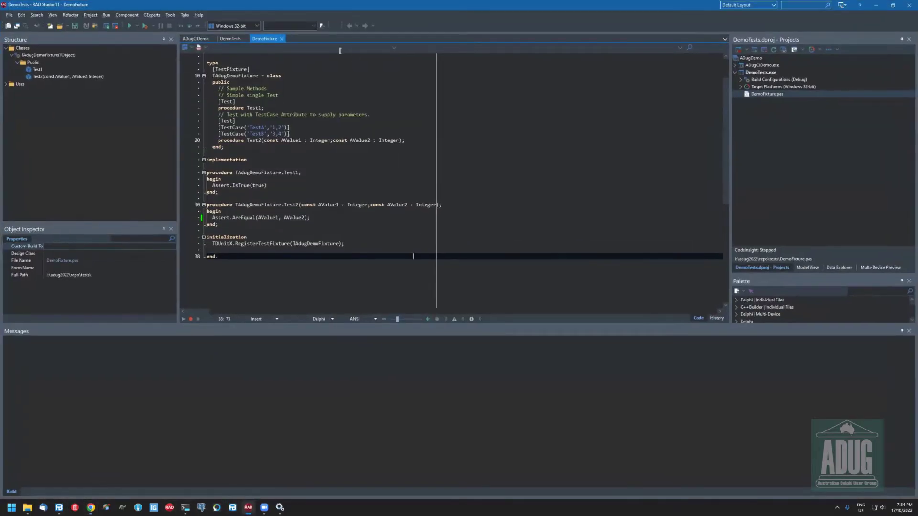
# Change the ADugCIDemo.dpr greeting from 'Hello Adug' to 'Hello ADUG' and save it
pyautogui.doubleClick(756, 66)
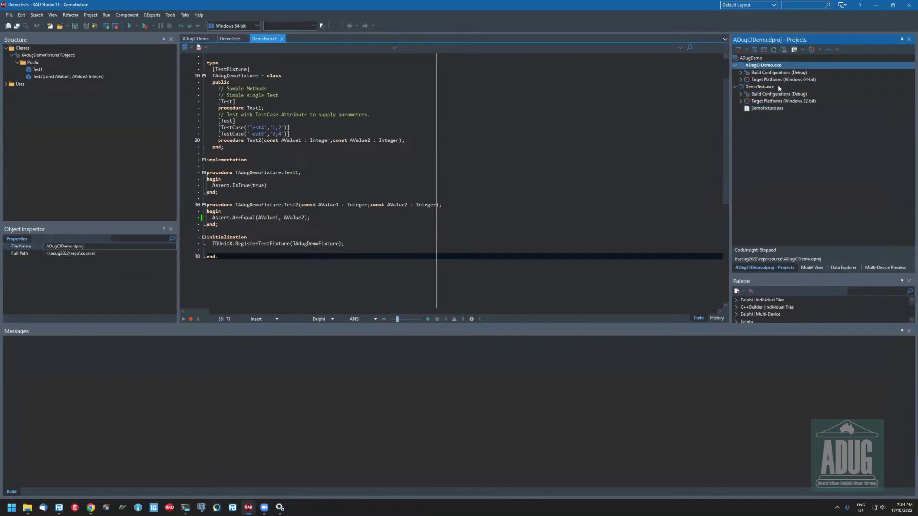
pyautogui.click(766, 87)
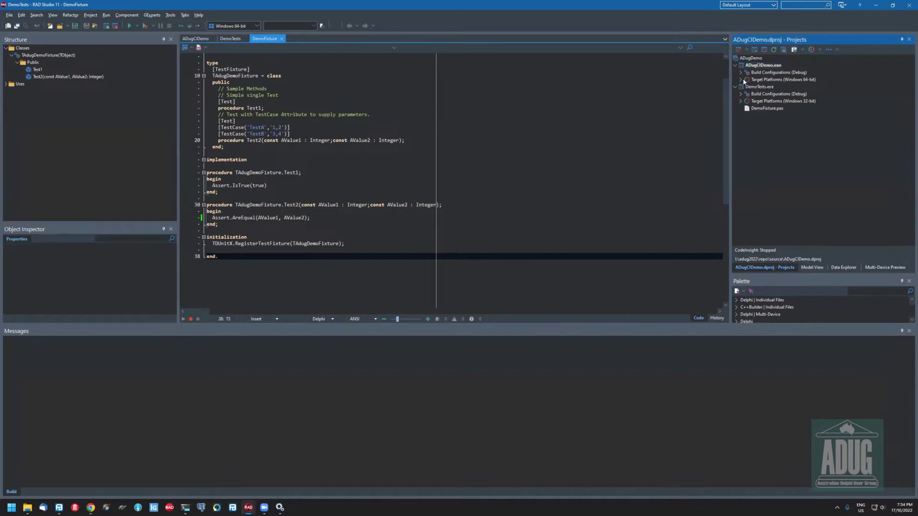
pyautogui.doubleClick(761, 66)
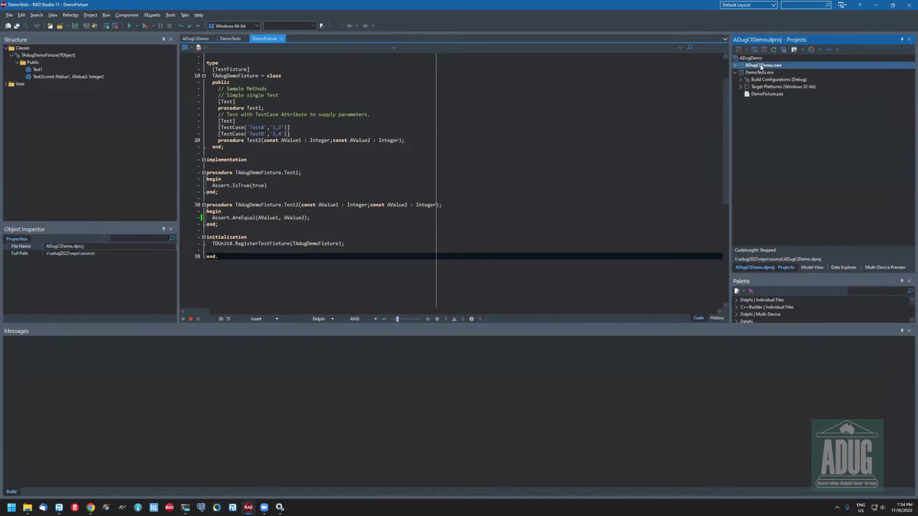
pyautogui.rightClick(760, 66)
pyautogui.press('Return')
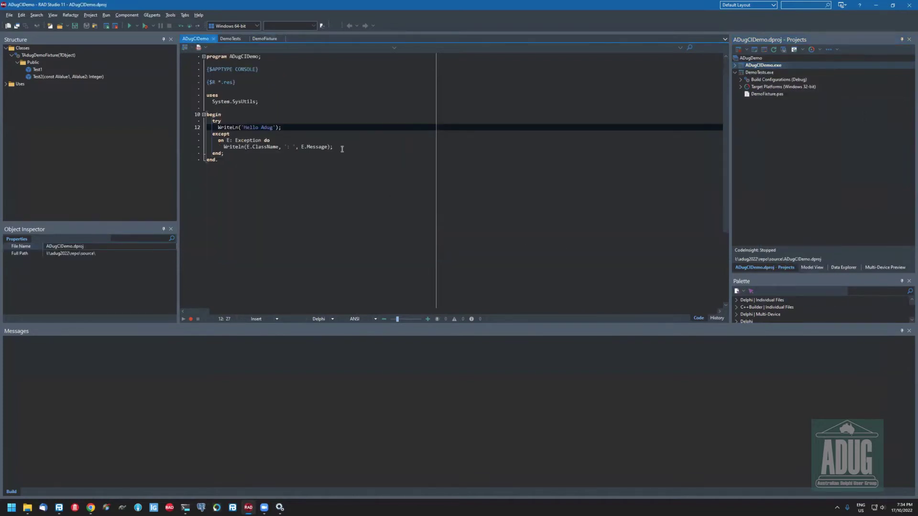
pyautogui.click(346, 128)
pyautogui.press('Left')
pyautogui.press('Left')
pyautogui.press('BackSpace')
pyautogui.press('BackSpace')
pyautogui.press('BackSpace')
pyautogui.write('DUG')
pyautogui.hotkey('ctrl', 's')
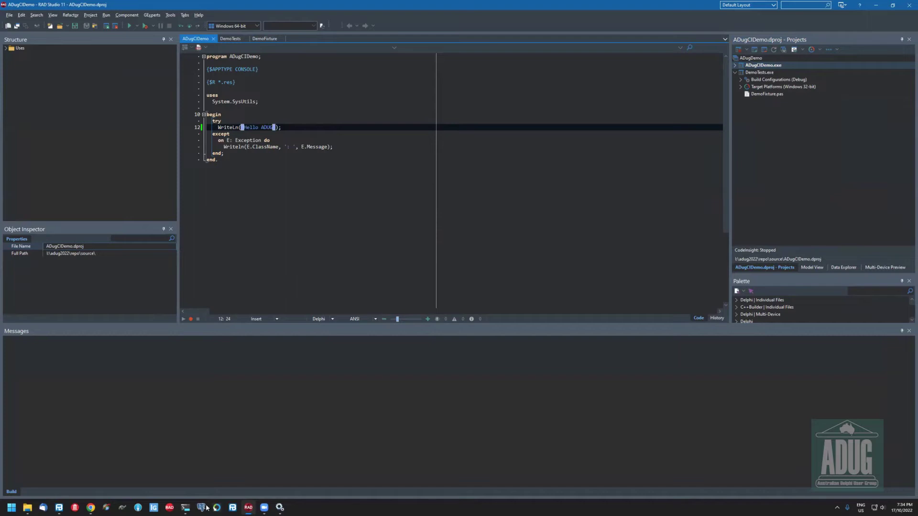
# Close the finished remote SSH session's Command Prompt window
pyautogui.click(184, 508)
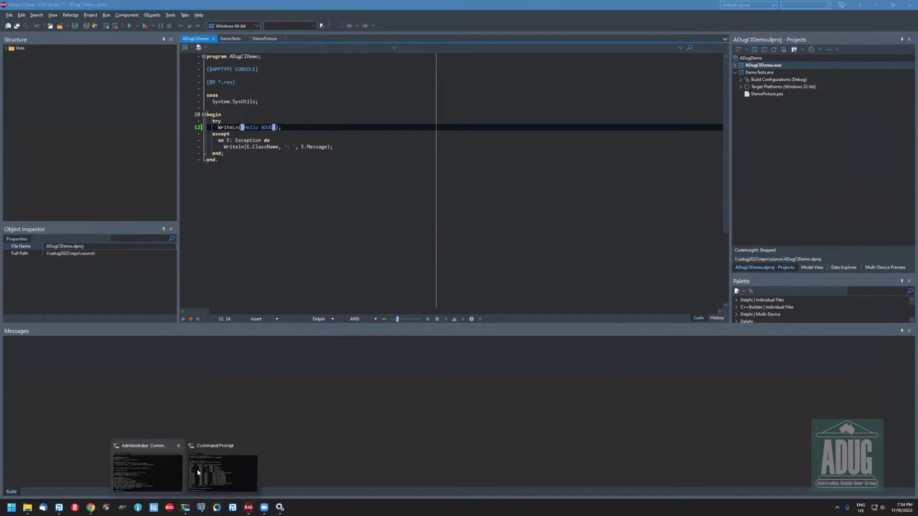
pyautogui.click(197, 475)
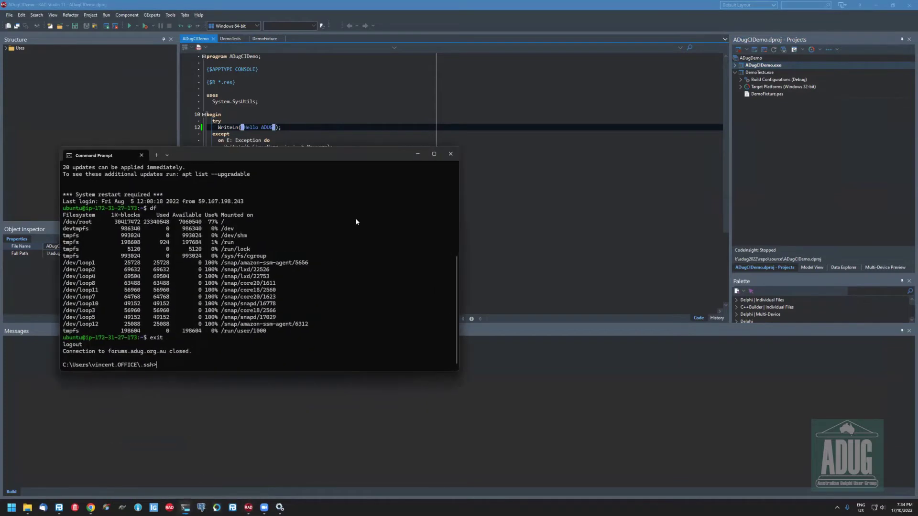
pyautogui.click(451, 153)
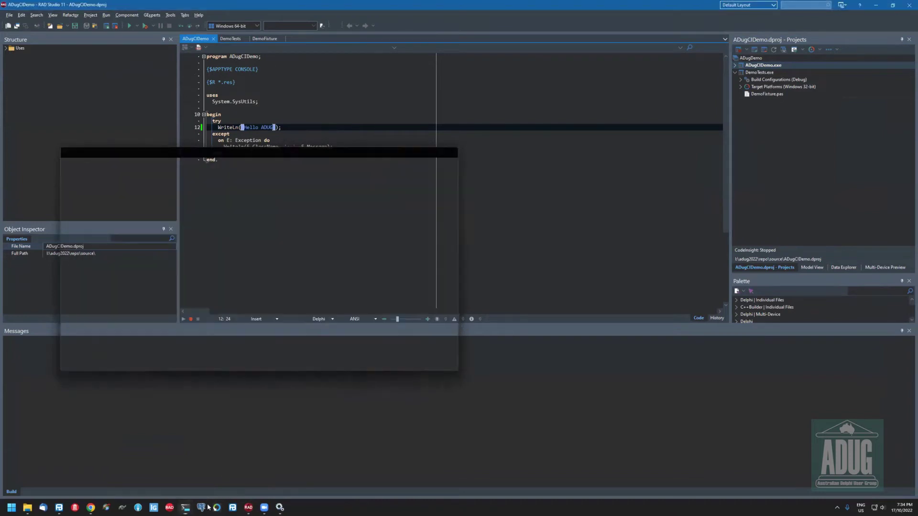
# Run git status, close the ADUGCIDemo.fbp8 project in FinalBuilder, and recheck the status
pyautogui.hotkey('alt', 'Tab')
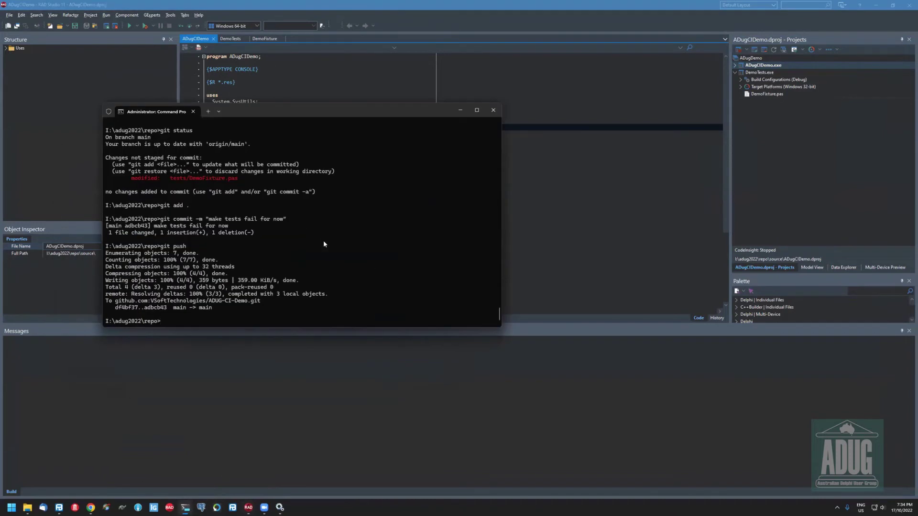
pyautogui.write('git status')
pyautogui.press('Return')
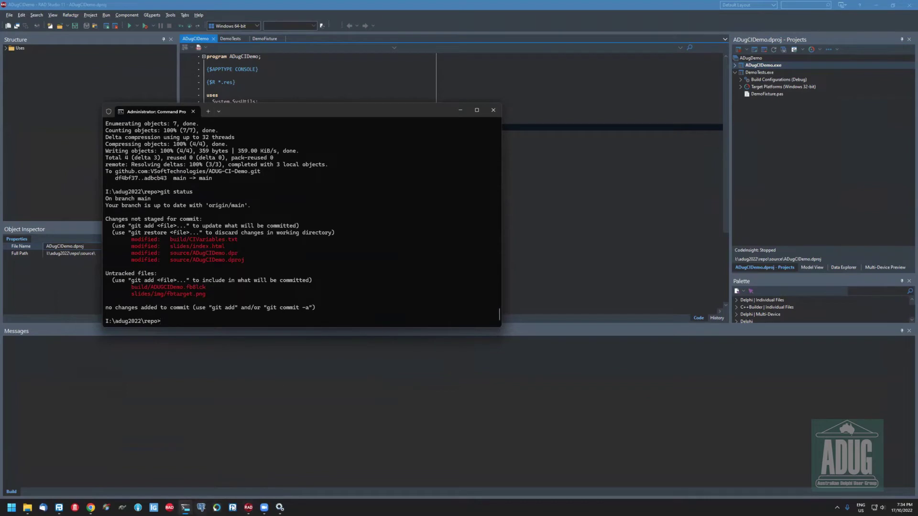
pyautogui.click(61, 508)
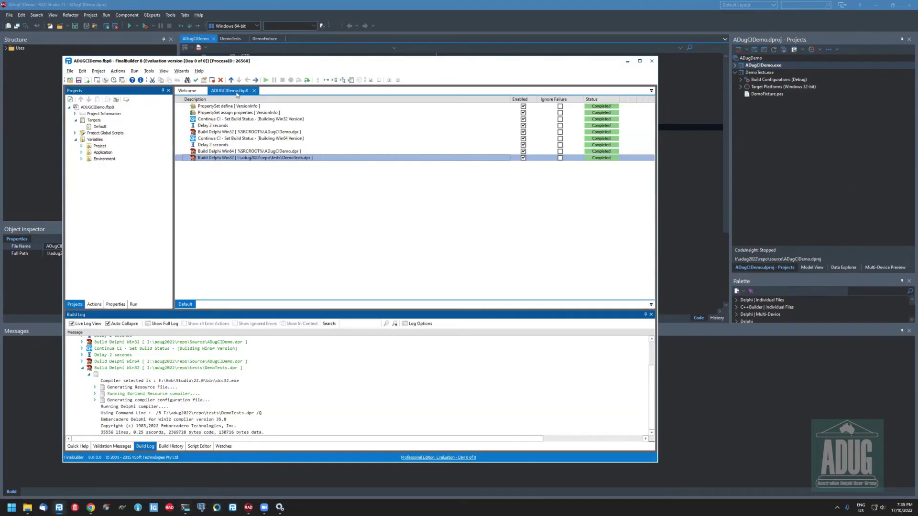
pyautogui.click(253, 90)
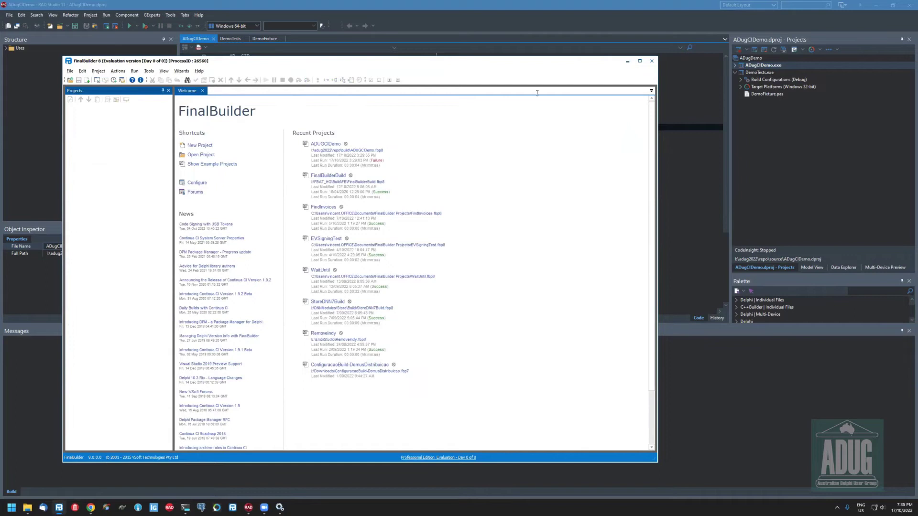
pyautogui.click(627, 61)
pyautogui.press('Up')
pyautogui.press('Return')
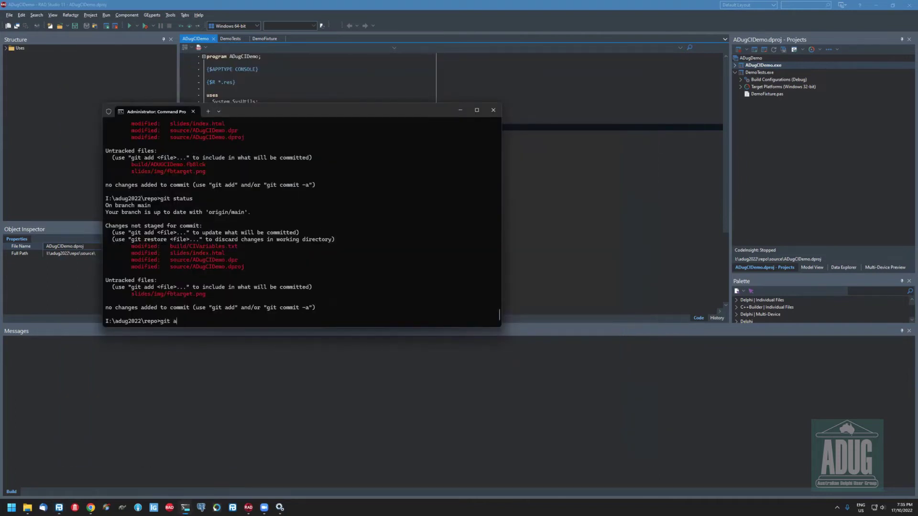
# Stage everything with git add ., commit it as "demo", and push to main
pyautogui.write('git add .')
pyautogui.press('Return')
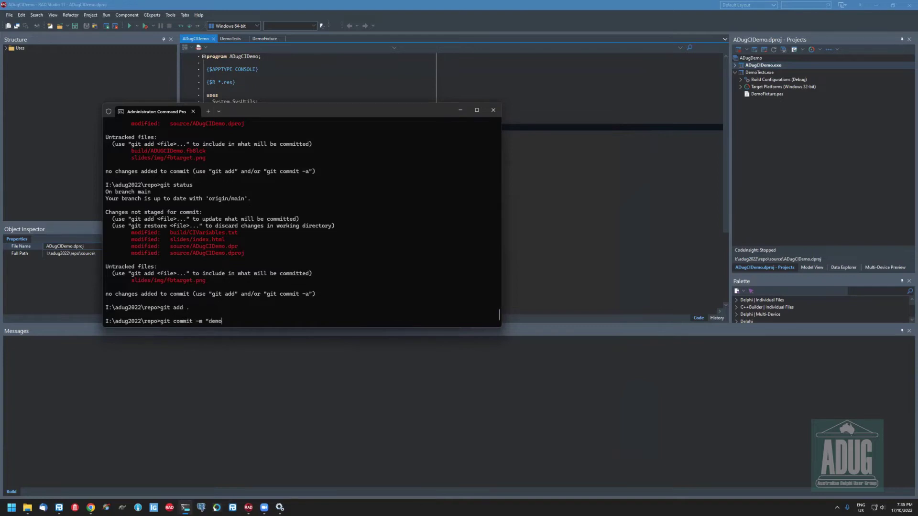
pyautogui.press('Return')
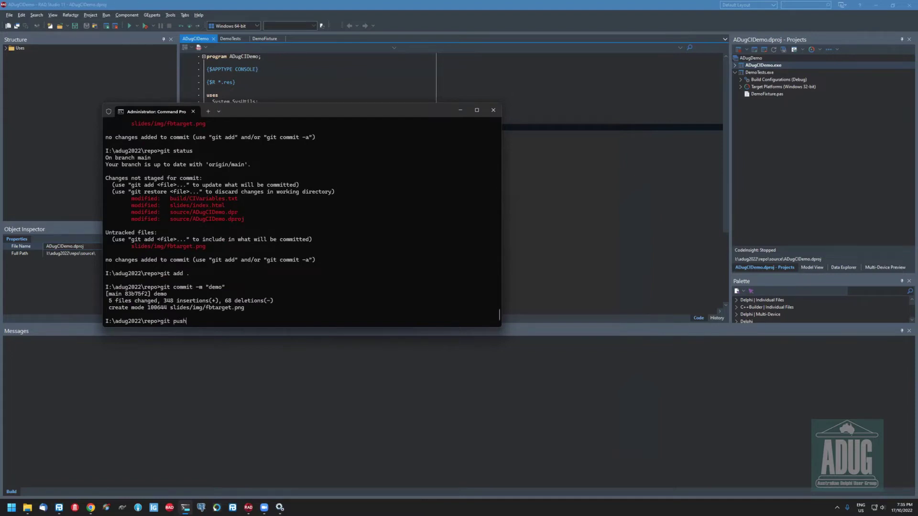
pyautogui.write('git push')
pyautogui.press('Return')
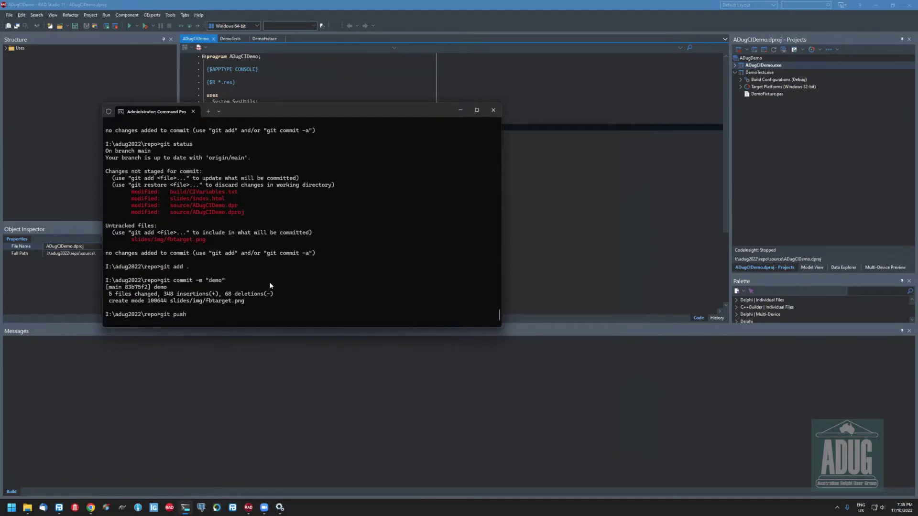
pyautogui.click(94, 507)
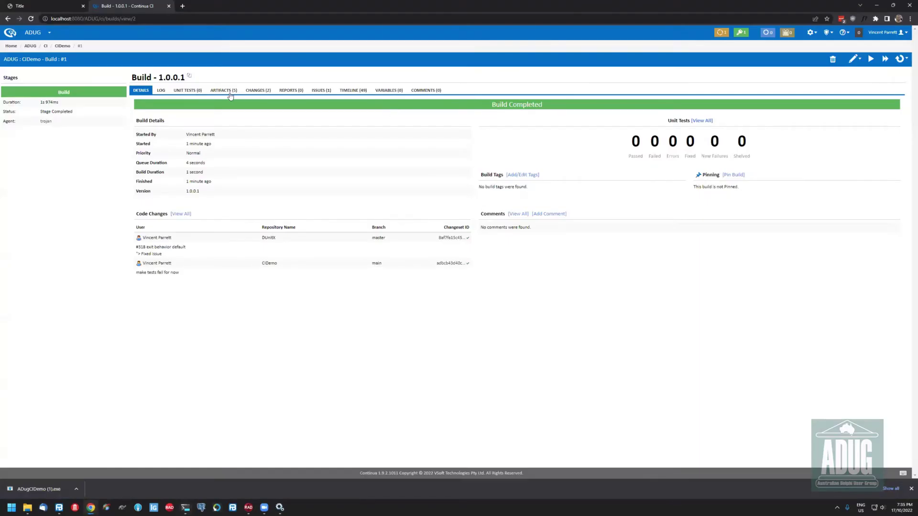
# End the quiet period on CIDemo's queued build from the Activity tab and open build 1.0.0.2
pyautogui.click(63, 46)
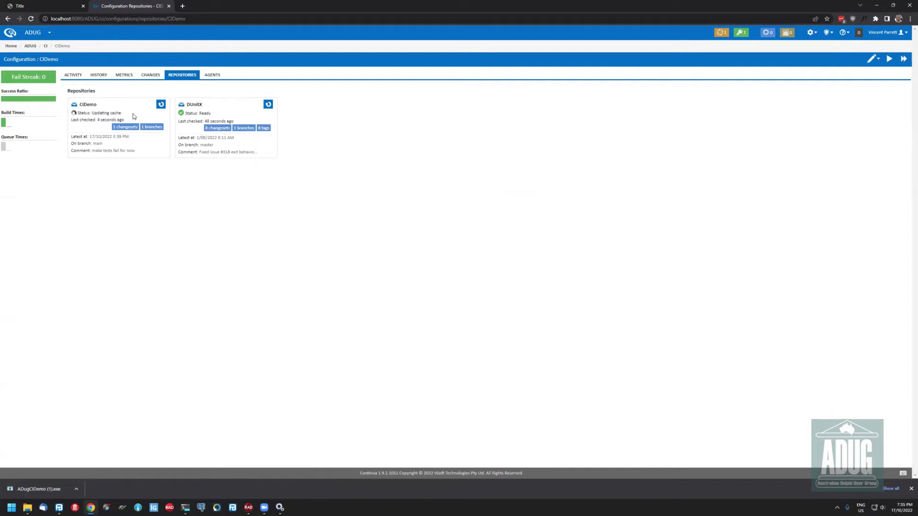
pyautogui.click(72, 76)
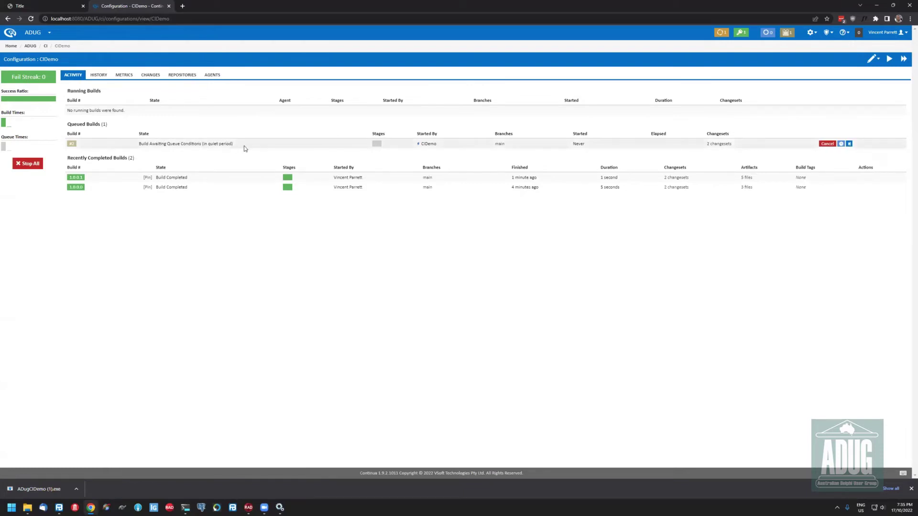
pyautogui.click(841, 144)
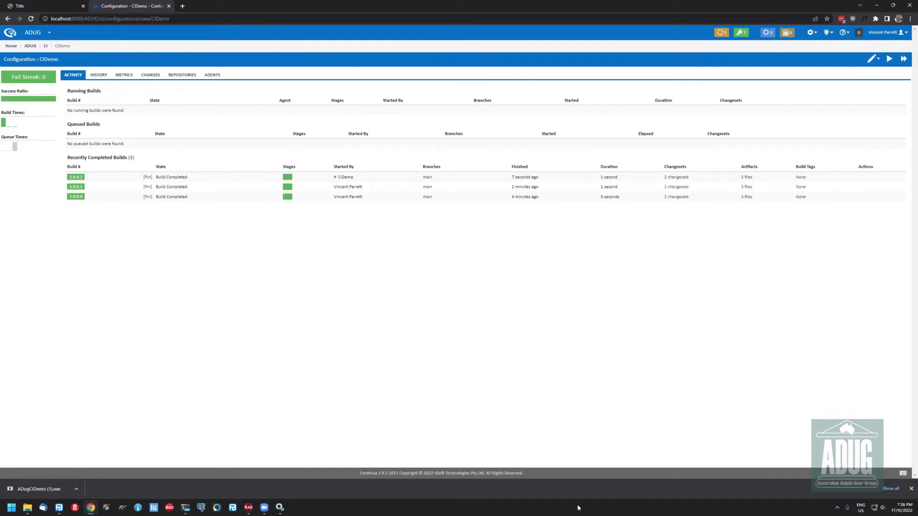
pyautogui.click(76, 178)
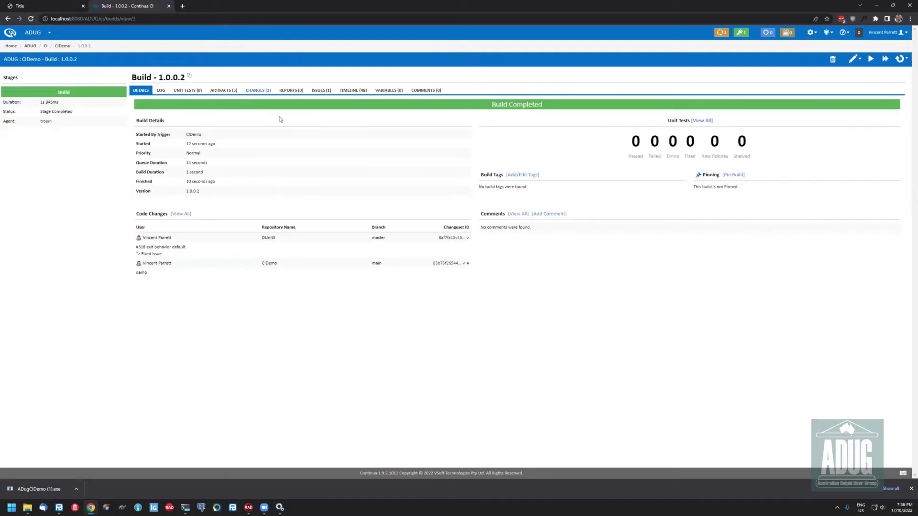
# Review build 1.0.0.2's CIDemo and DUnitX changed files, then its artifacts and linked issues
pyautogui.click(258, 89)
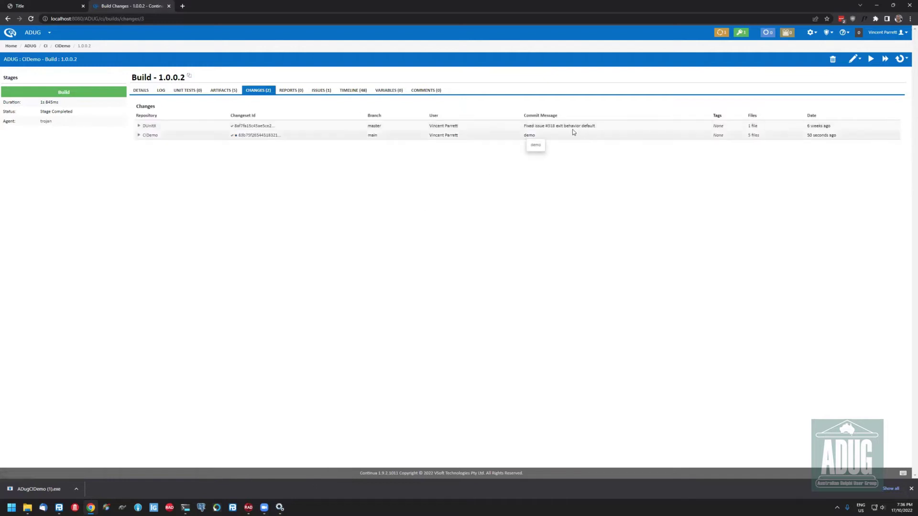
pyautogui.click(139, 136)
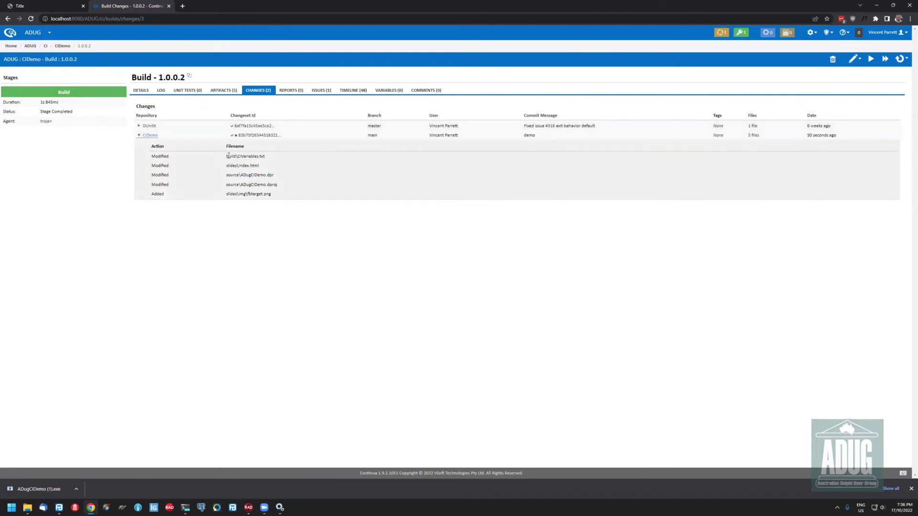
pyautogui.moveTo(284, 194); pyautogui.dragTo(151, 153)
pyautogui.click(184, 151)
pyautogui.click(144, 126)
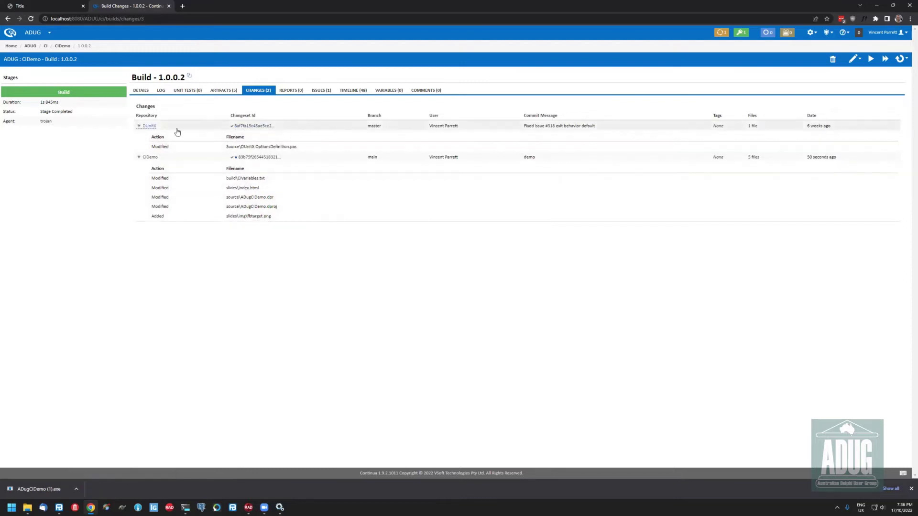
pyautogui.click(139, 126)
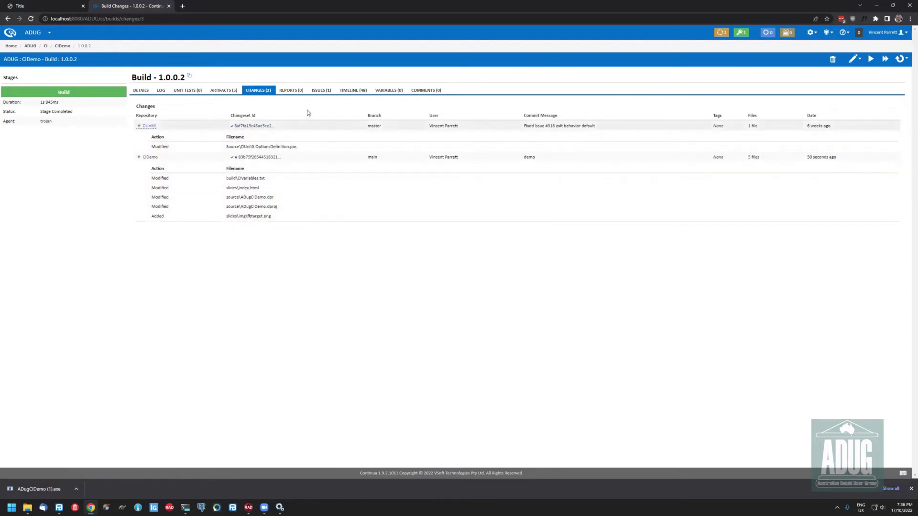
pyautogui.click(234, 96)
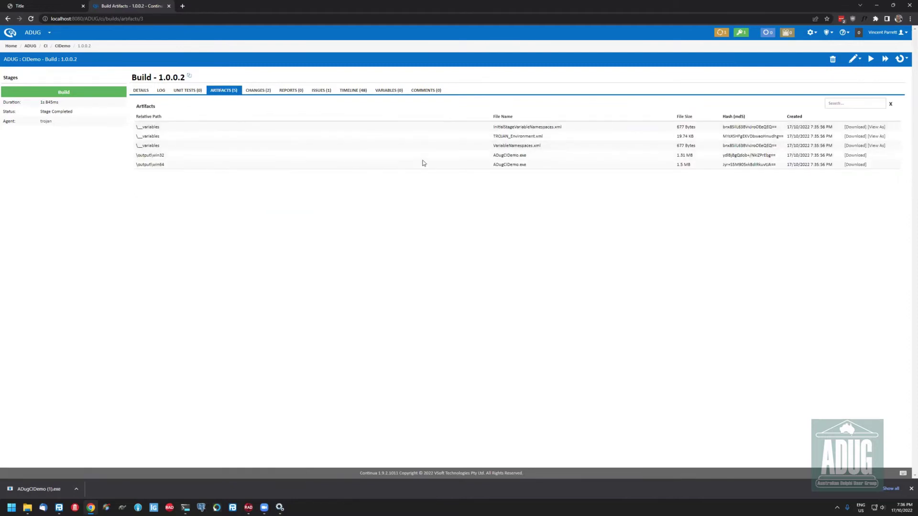
pyautogui.click(319, 92)
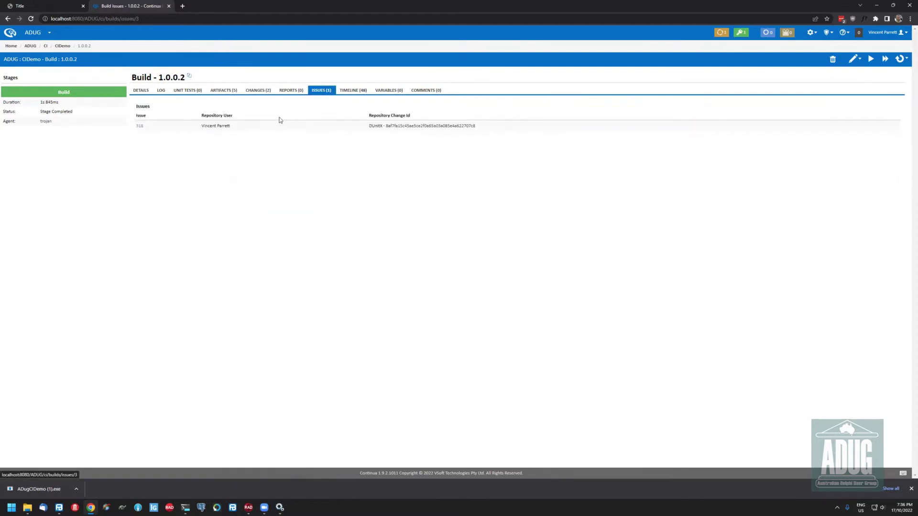
# Inspect the DUnitX 'Fixed issue #318' commit message and open issue 318 on GitHub
pyautogui.click(256, 93)
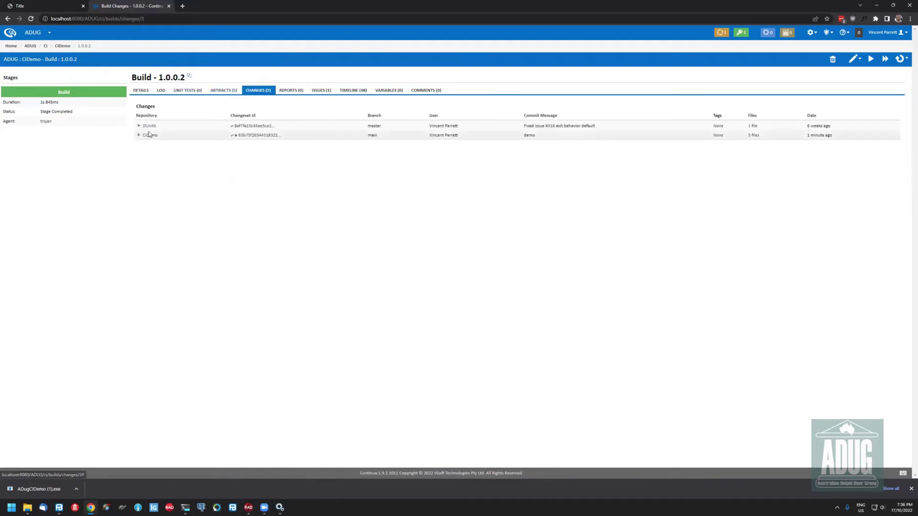
pyautogui.click(144, 127)
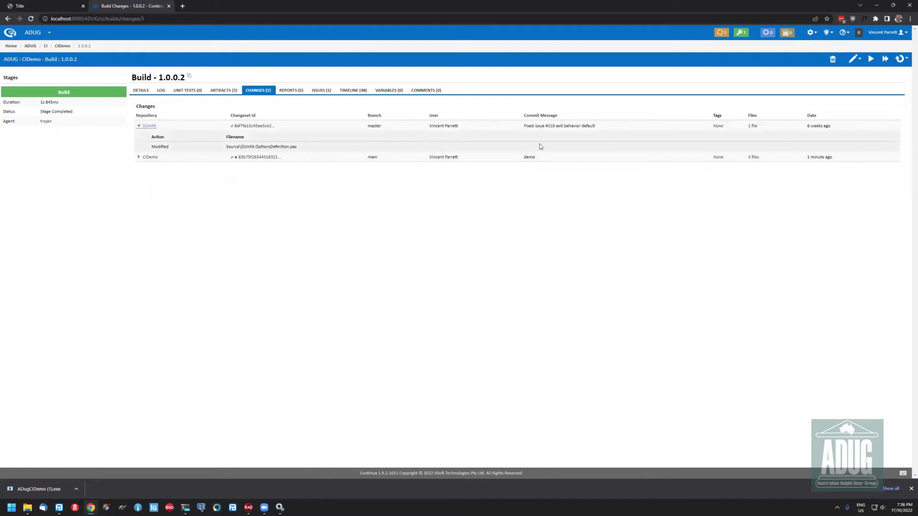
pyautogui.moveTo(540, 132); pyautogui.dragTo(517, 124)
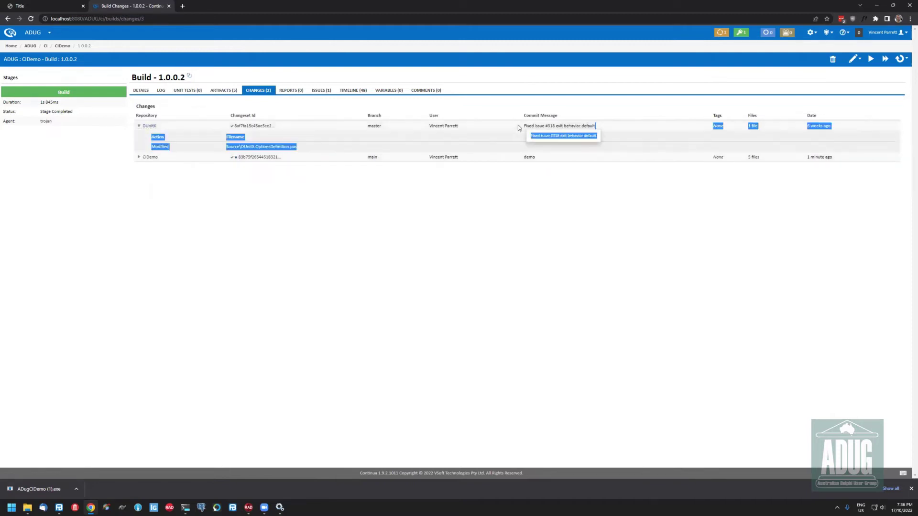
pyautogui.tripleClick(530, 126)
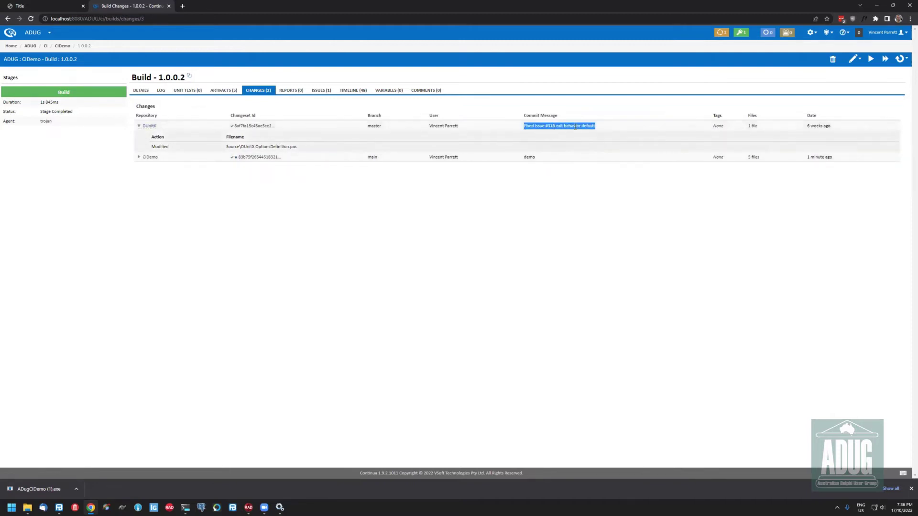
pyautogui.click(245, 99)
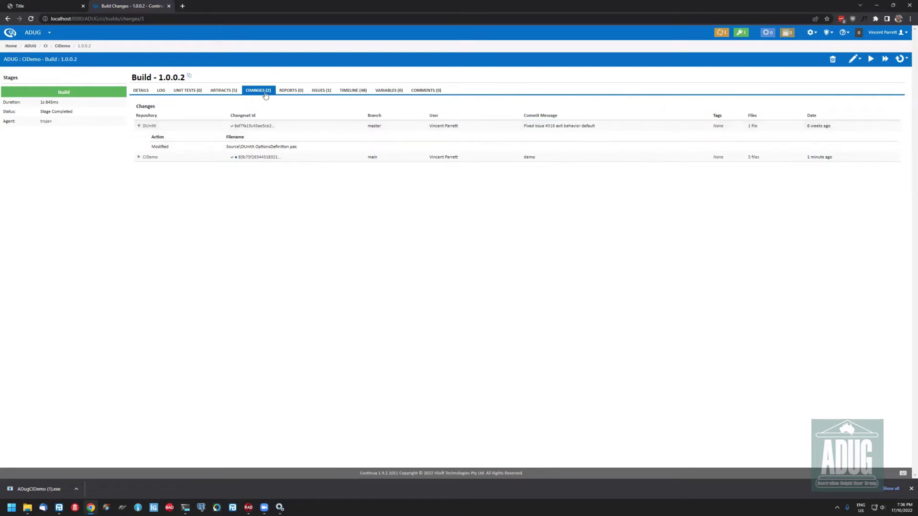
pyautogui.click(321, 89)
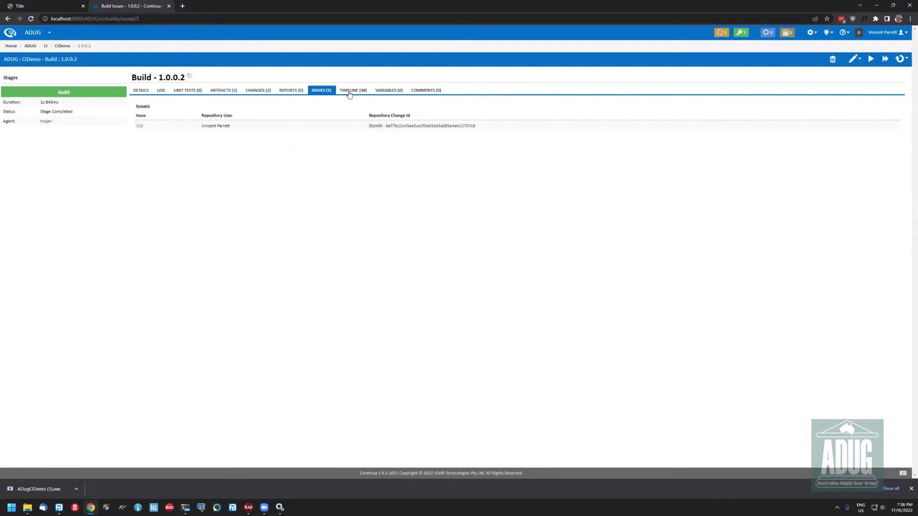
pyautogui.click(140, 126)
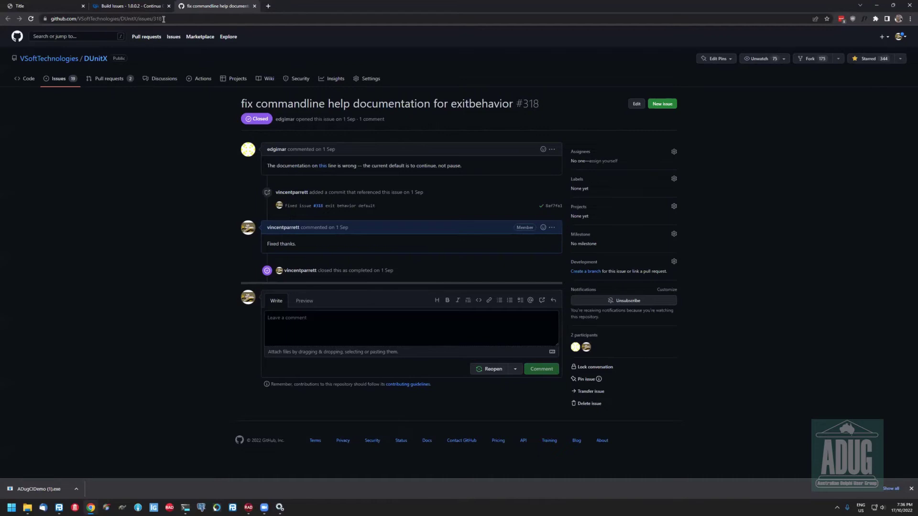
# Close the GitHub issue #318 tab and show build 1.0.0.2's details page
pyautogui.hotkey('ctrl', 'w')
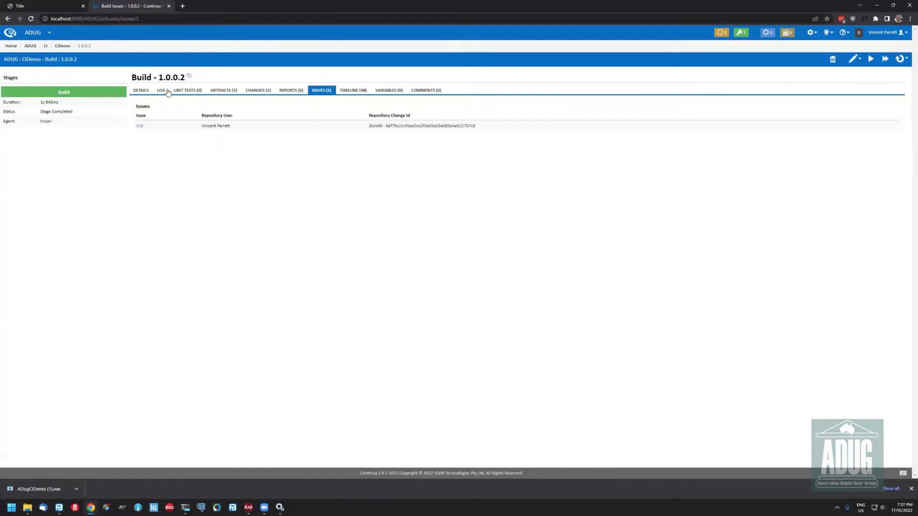
pyautogui.click(148, 91)
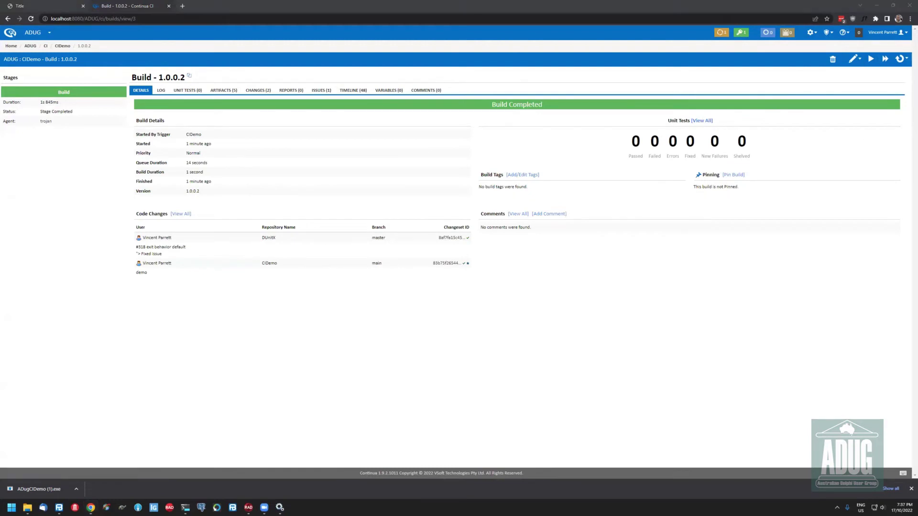
# In CIDemo's Stages, disable the MSBuild actions and search the available actions for FinalBuilder
pyautogui.click(856, 63)
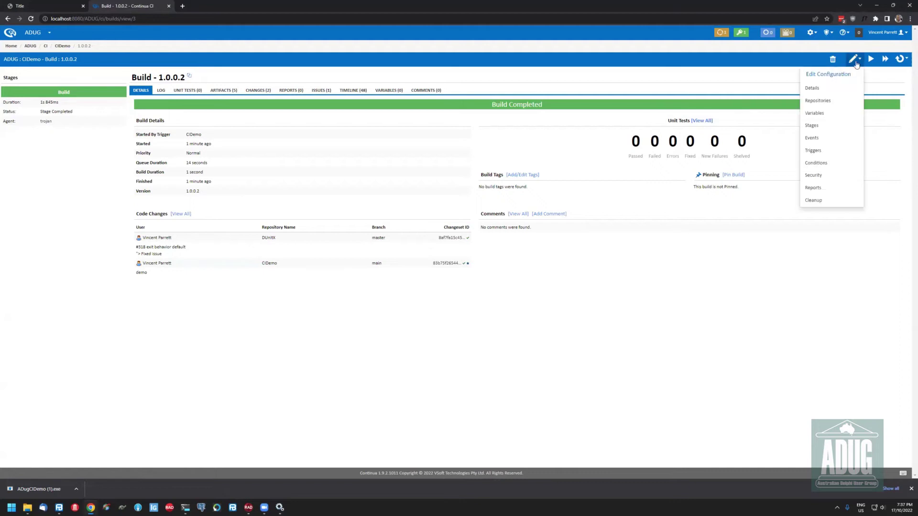
pyautogui.click(820, 127)
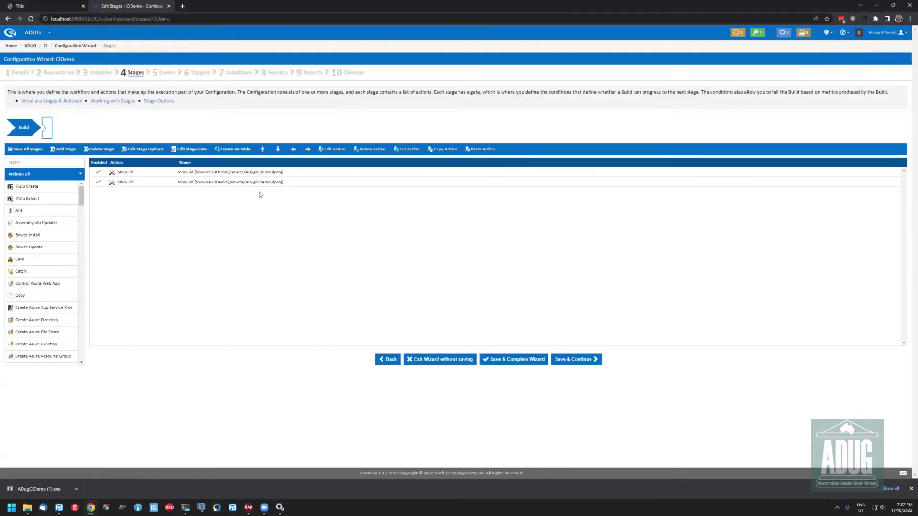
pyautogui.doubleClick(202, 173)
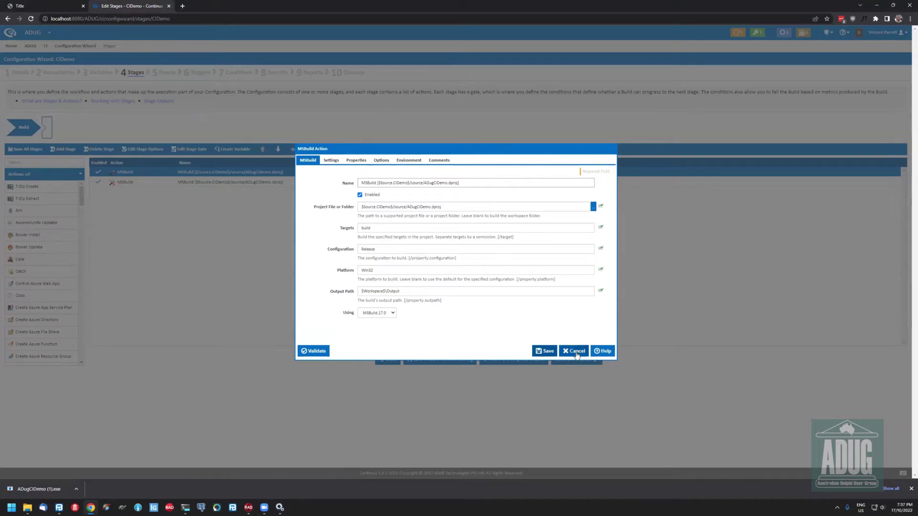
pyautogui.click(175, 234)
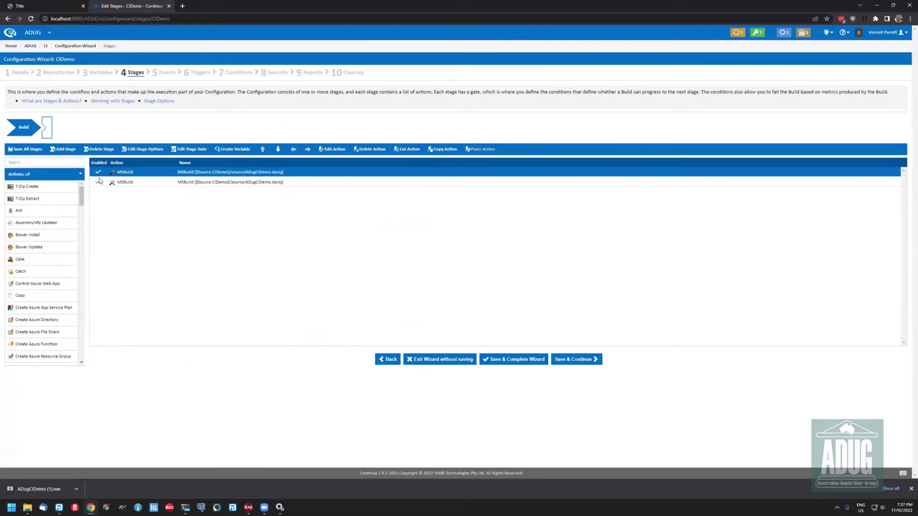
pyautogui.click(101, 182)
pyautogui.click(31, 162)
pyautogui.write('tinalbuil')
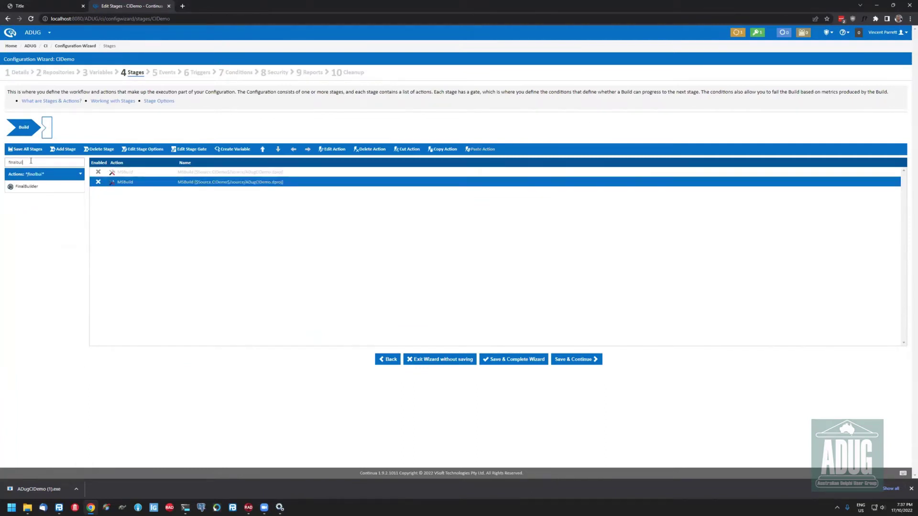
# Add a FinalBuilder action using ADUGCIDemo.fbp8 and paste in the six build variables
pyautogui.moveTo(46, 187); pyautogui.dragTo(268, 256)
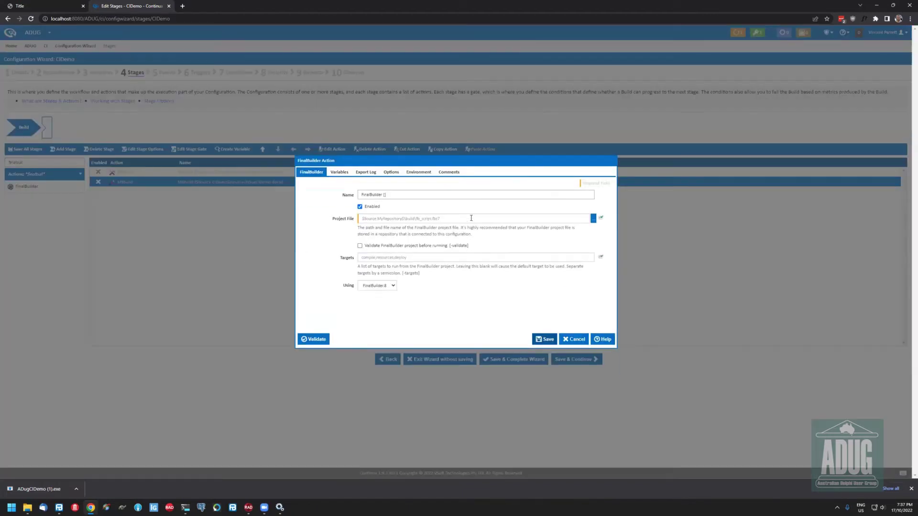
pyautogui.click(586, 219)
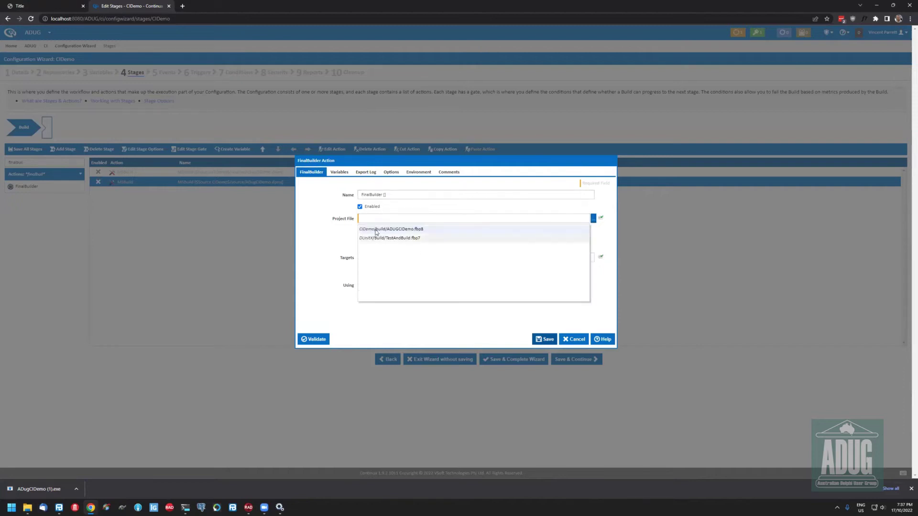
pyautogui.click(421, 230)
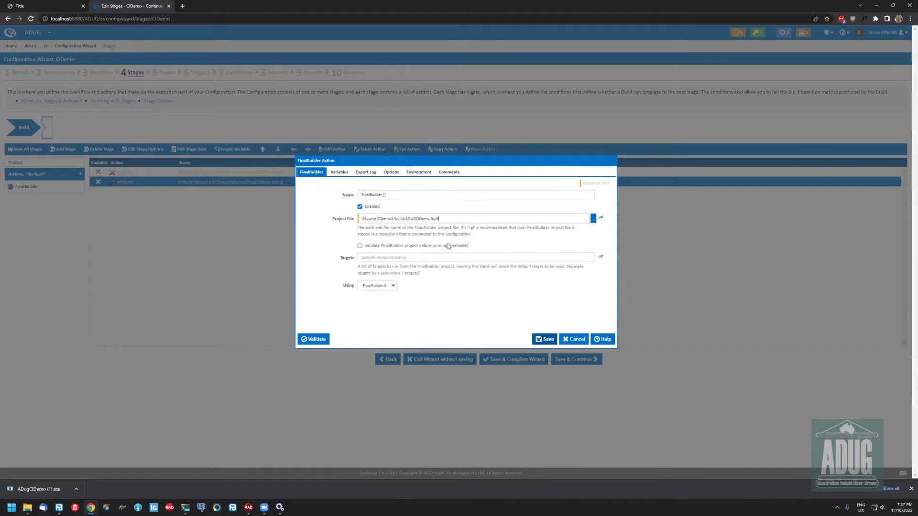
pyautogui.click(336, 174)
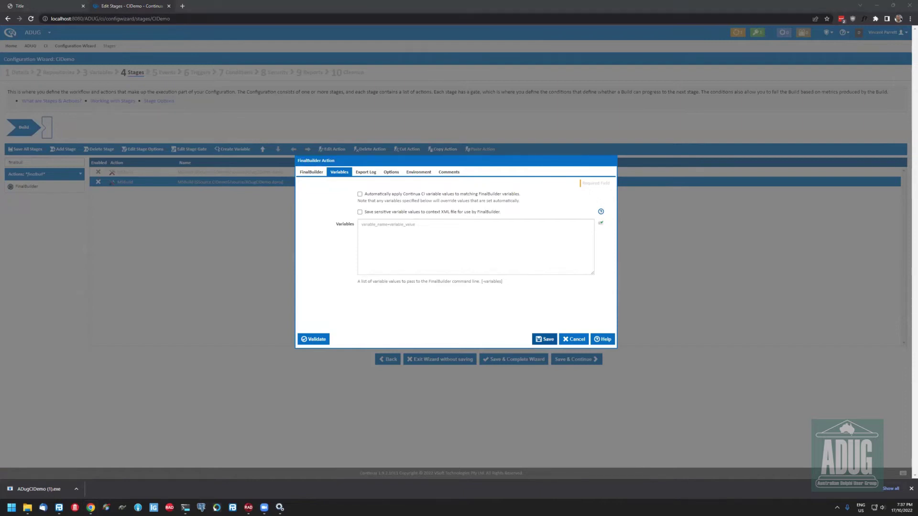
pyautogui.click(410, 248)
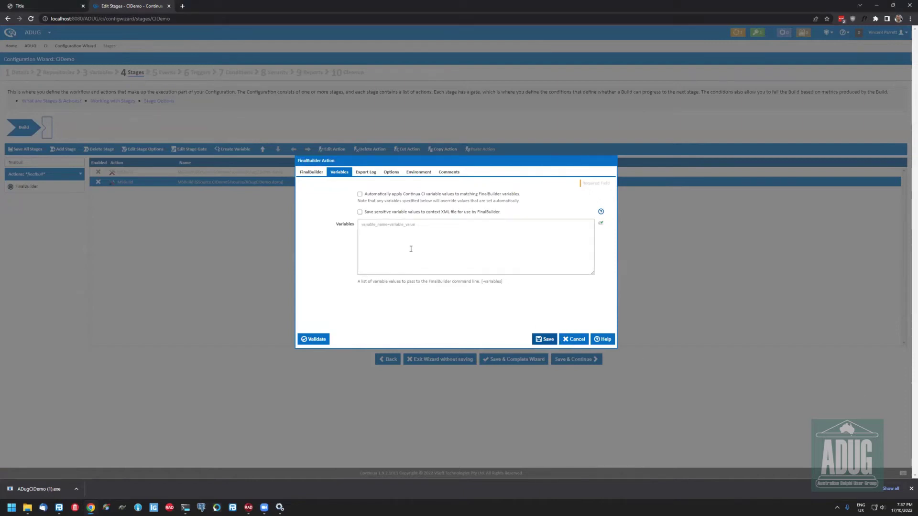
pyautogui.write('VersionInfo_MajorVersion=$Build.Version.Default.Major$ VersionInfo_MinorVersion=$Build.Version.Default.Minor$ VersionInfo_ReleaseVersion=$Build.Version.Default.Revision$ VersionInfo_BuildVersion=$Build.Version.Default.Build$ OutputDir=$Workspace$/output DUnitX=$Source.DunitX$/Source')
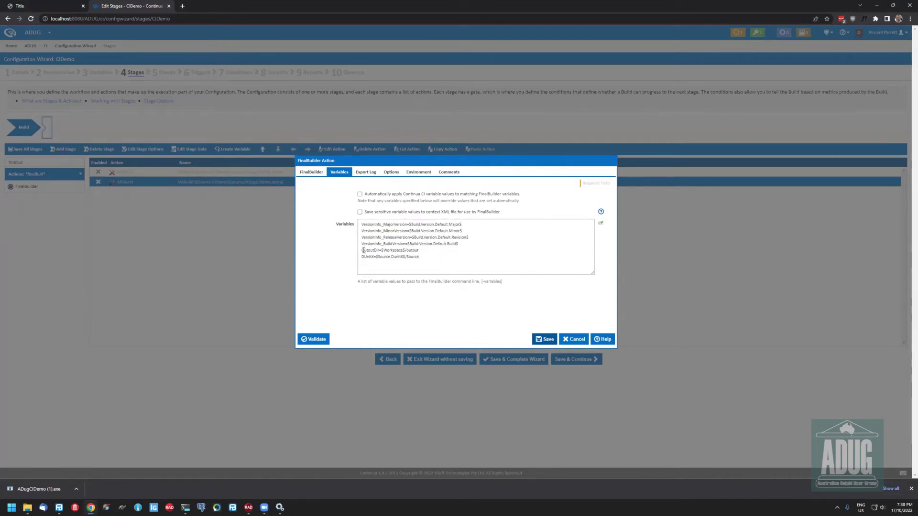
pyautogui.tripleClick(427, 252)
pyautogui.tripleClick(445, 260)
pyautogui.click(453, 264)
# Set the log export file to $Workspace$, save the action, and complete the wizard
pyautogui.click(371, 173)
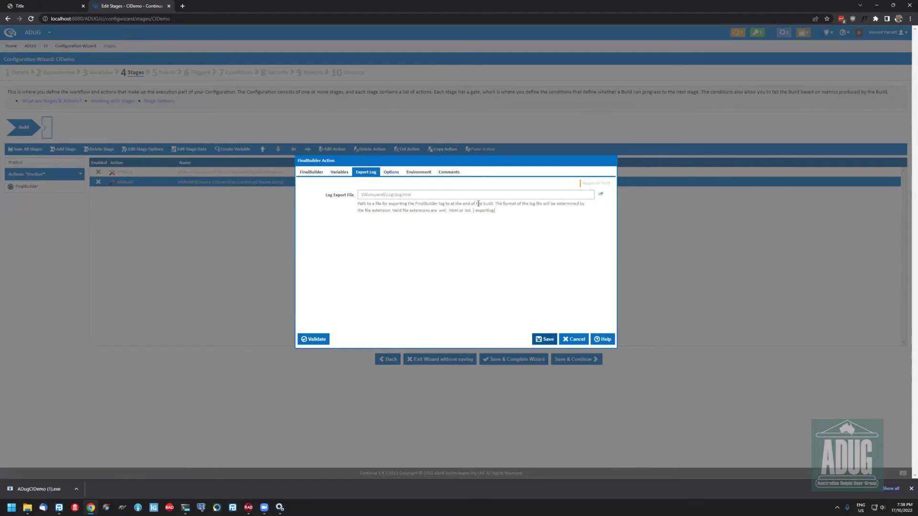
pyautogui.write('$')
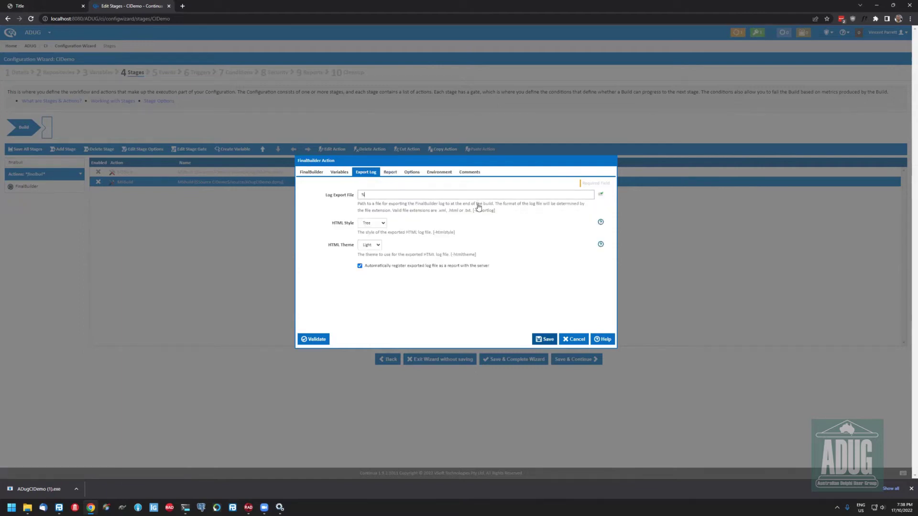
pyautogui.write('Wor')
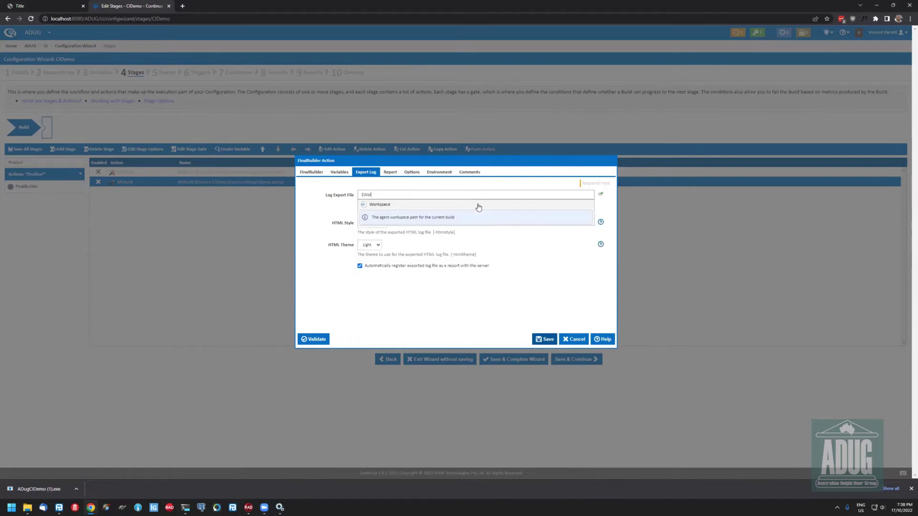
pyautogui.click(478, 205)
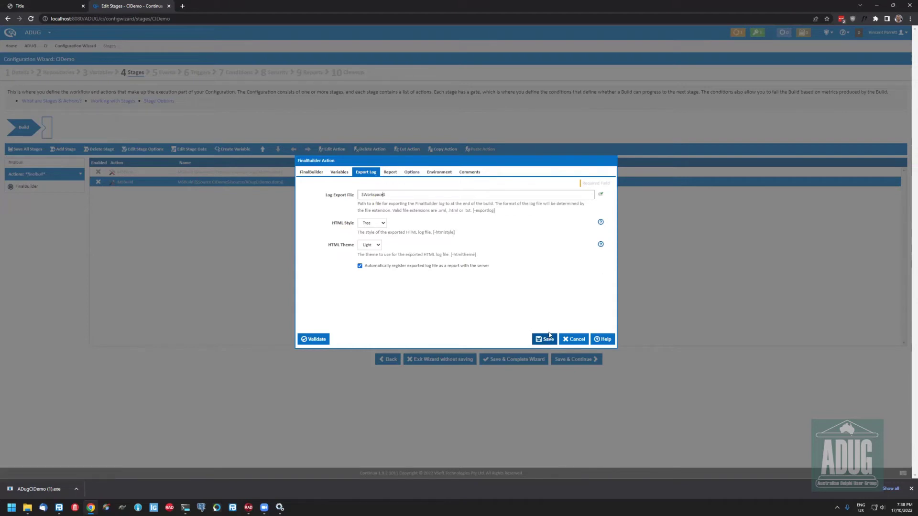
pyautogui.click(390, 173)
pyautogui.click(412, 172)
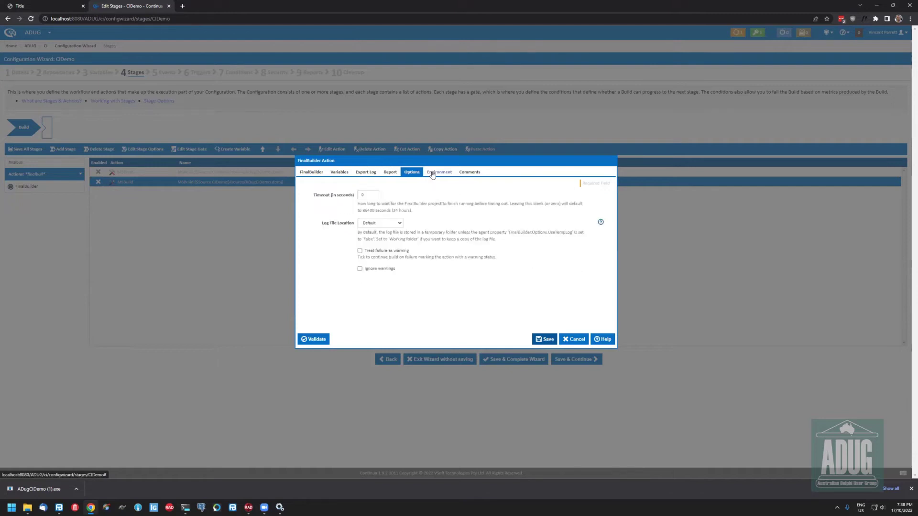
pyautogui.click(431, 173)
pyautogui.click(549, 339)
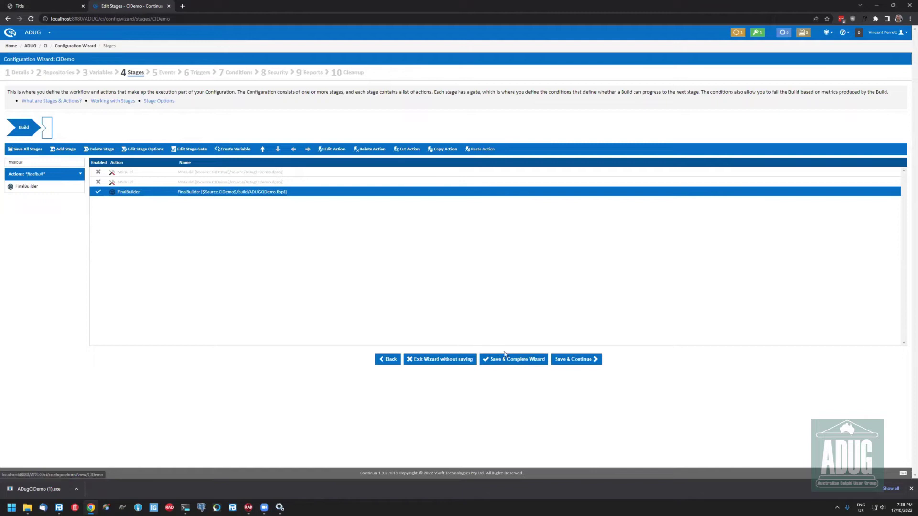
pyautogui.click(523, 364)
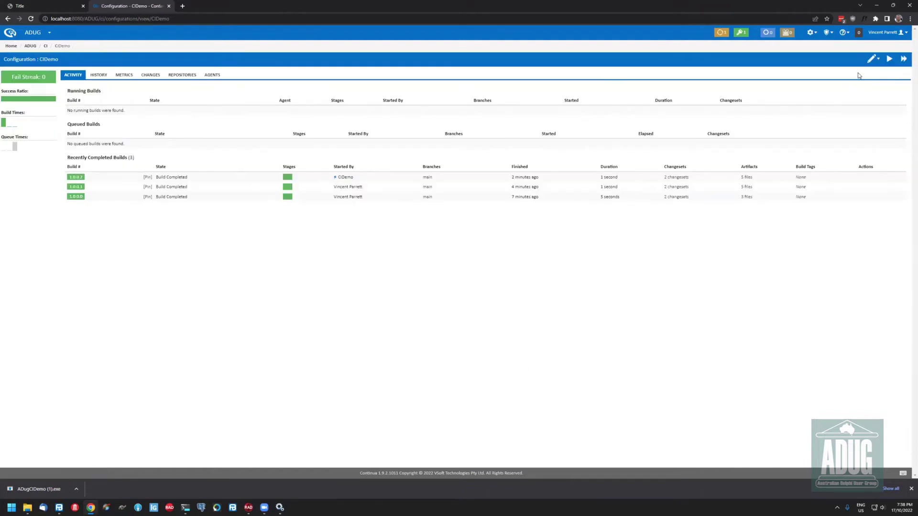
# Start build #3 of CIDemo and review its log, the Delphi build steps, and reports
pyautogui.click(889, 59)
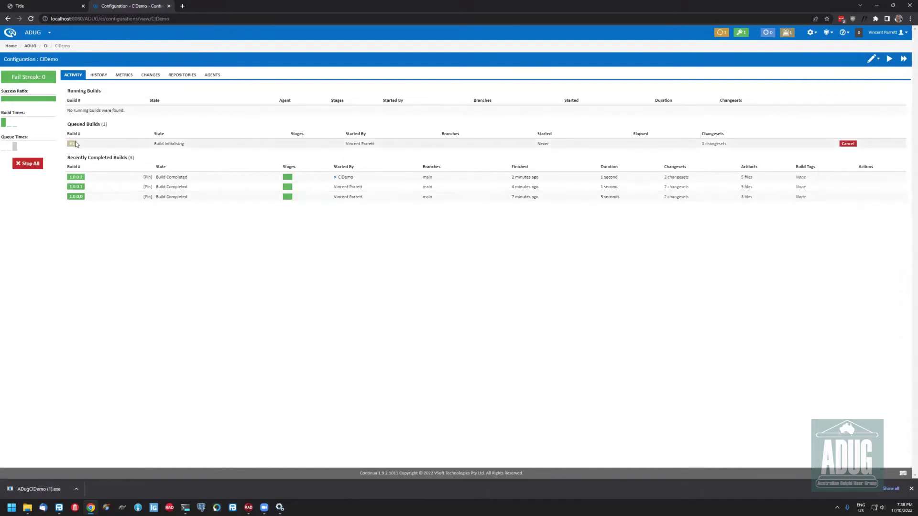
pyautogui.click(87, 143)
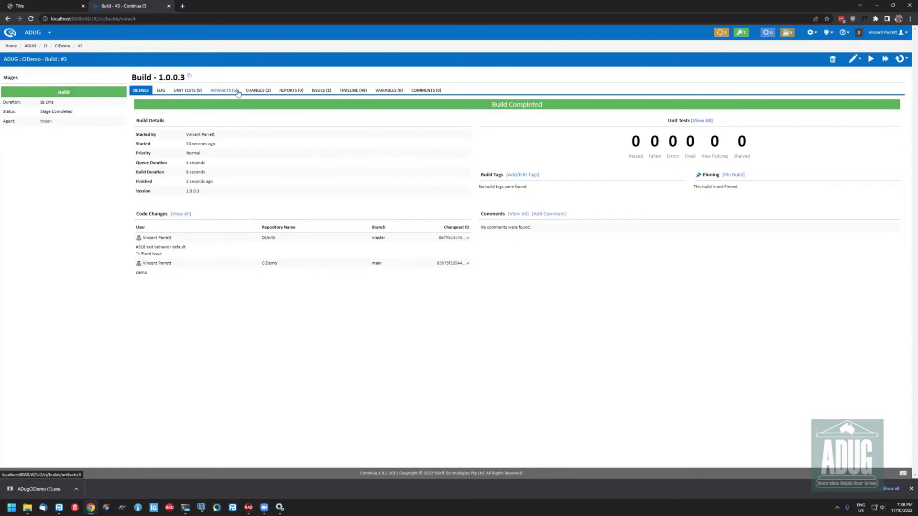
pyautogui.click(160, 90)
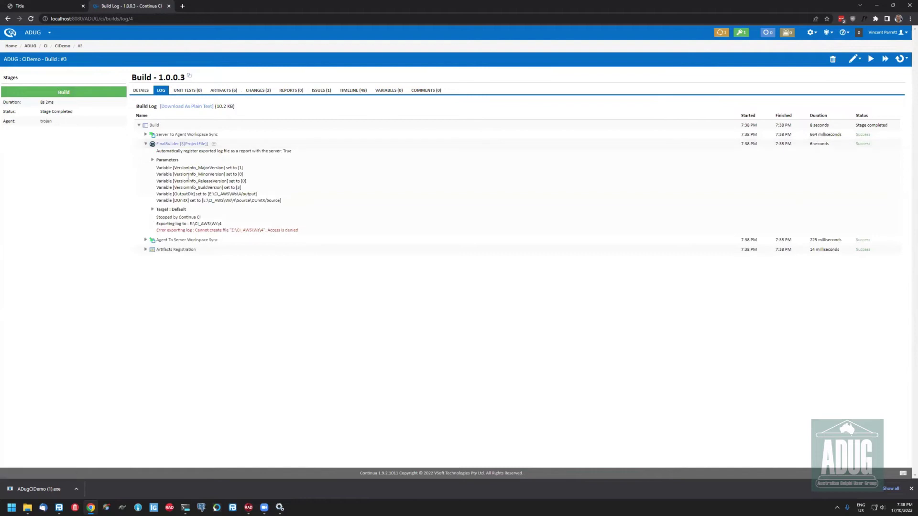
pyautogui.moveTo(263, 196); pyautogui.dragTo(307, 208)
pyautogui.click(284, 231)
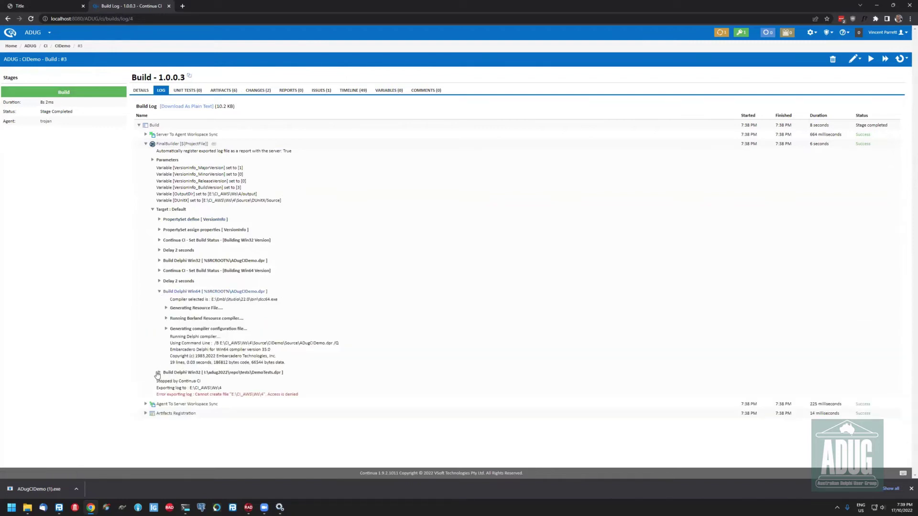
pyautogui.click(159, 373)
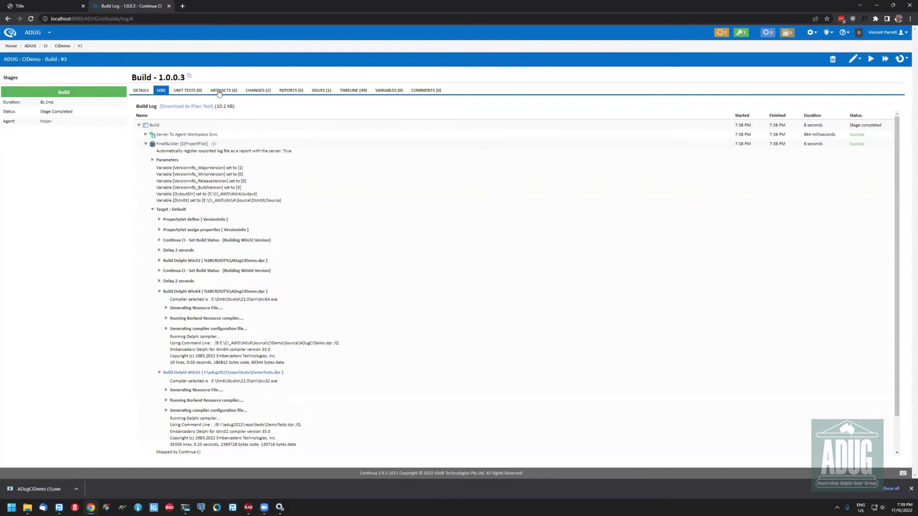
pyautogui.click(291, 92)
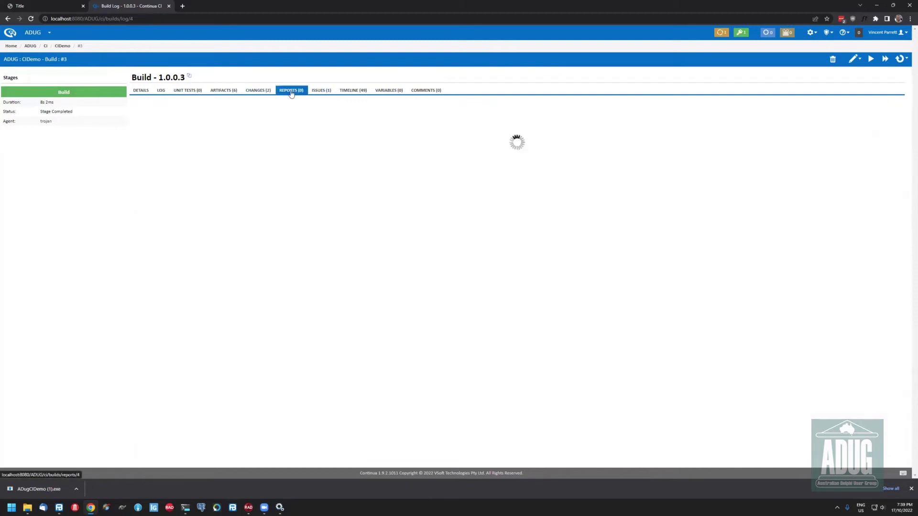
pyautogui.click(144, 92)
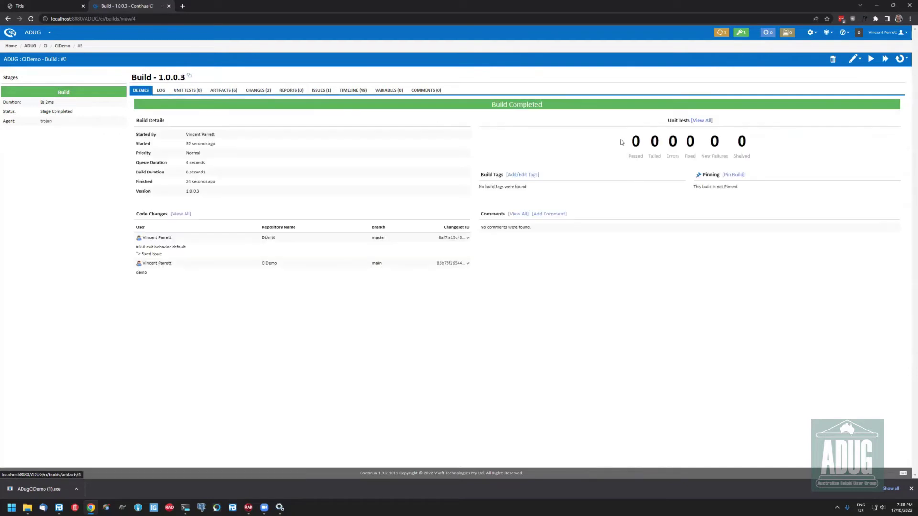
# Go to the CIDemo configuration's Stages editor
pyautogui.click(854, 59)
pyautogui.click(854, 59)
pyautogui.click(817, 128)
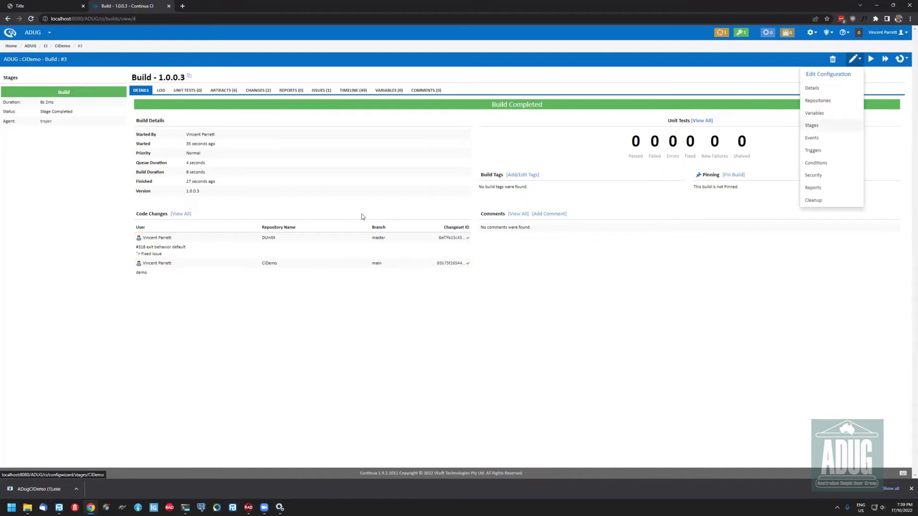
# Change the FinalBuilder log export path to $Workspace$\output\buildlog.html and save the stages
pyautogui.doubleClick(182, 193)
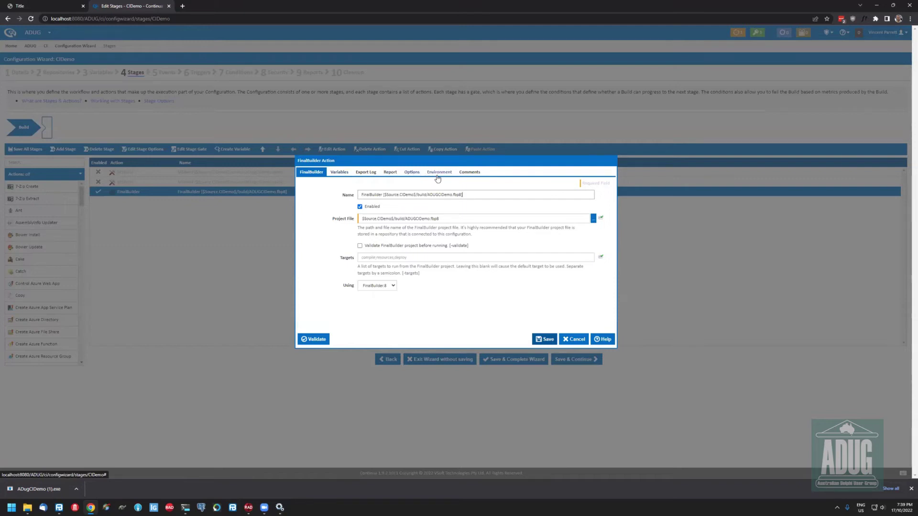
pyautogui.click(368, 172)
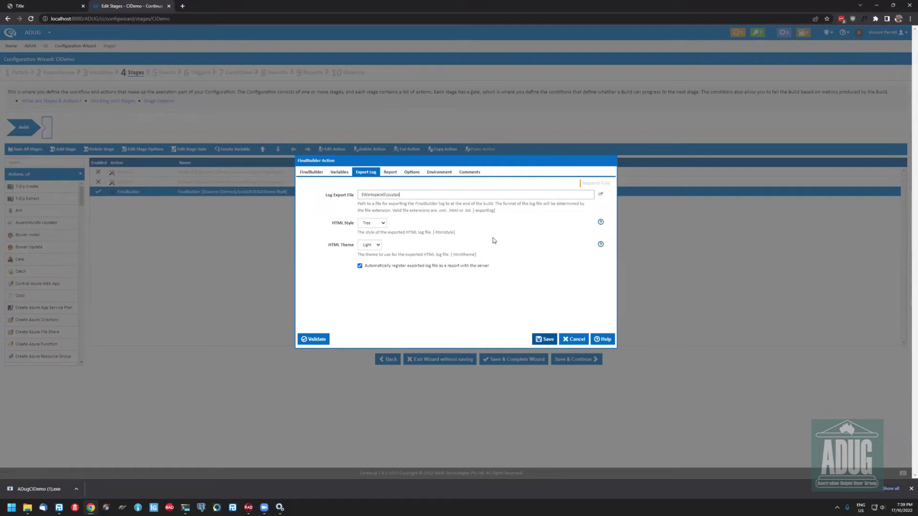
pyautogui.write('put')
pyautogui.click(555, 337)
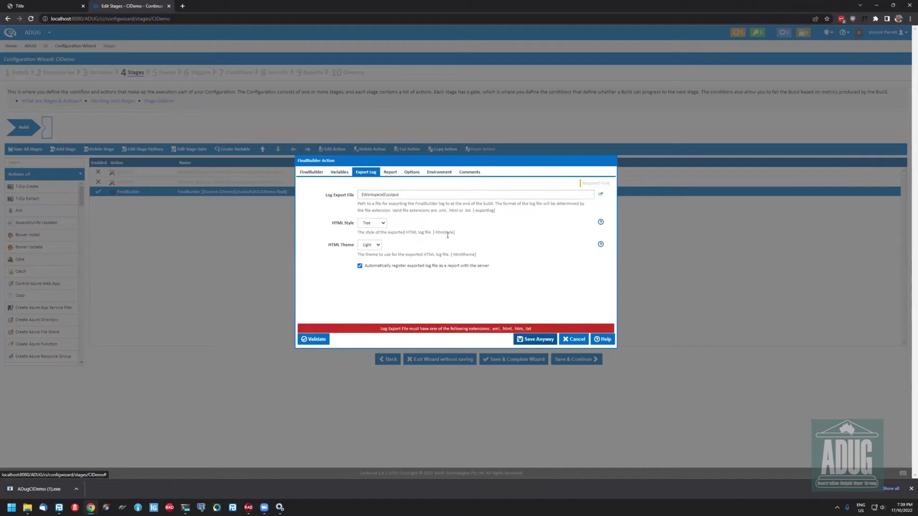
pyautogui.click(427, 194)
pyautogui.write('\\')
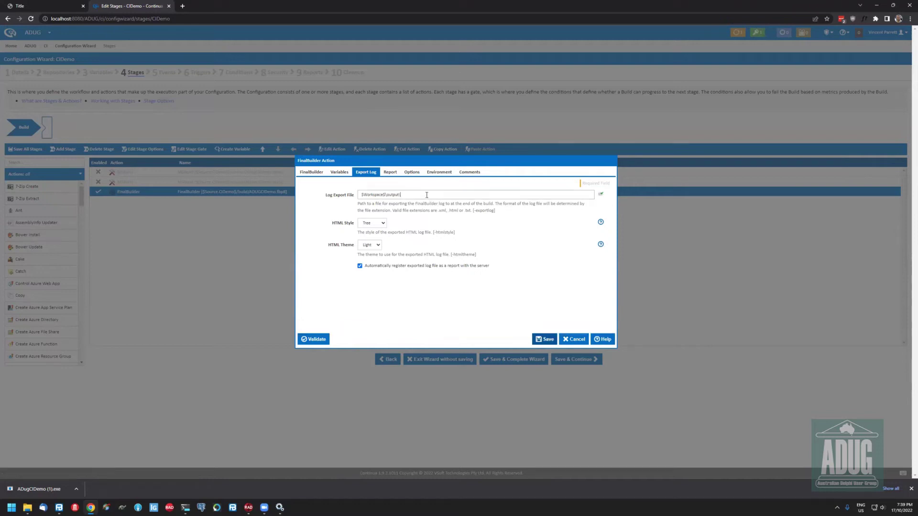
pyautogui.write('build.l')
pyautogui.click(514, 359)
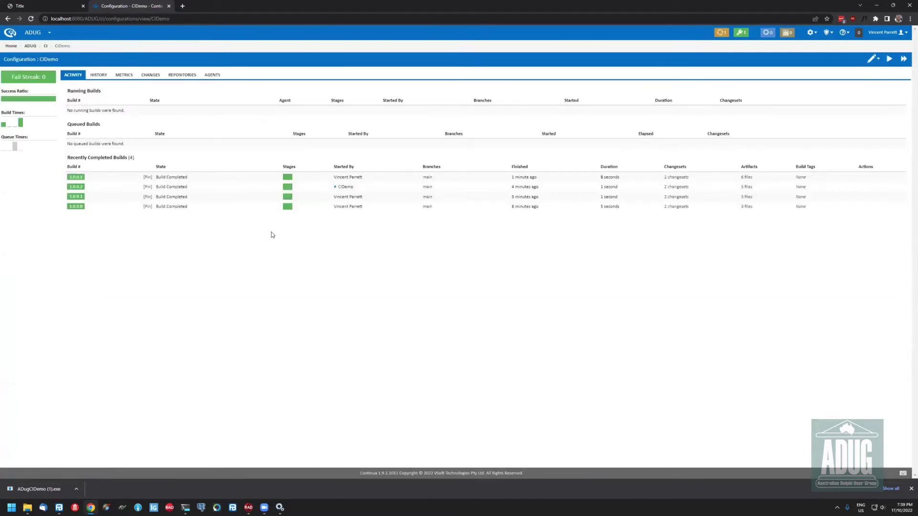
# Run build 1.0.0.4 and expand the PropertySet, Build Delphi, Set Build Status and Delay entries in its report
pyautogui.click(903, 58)
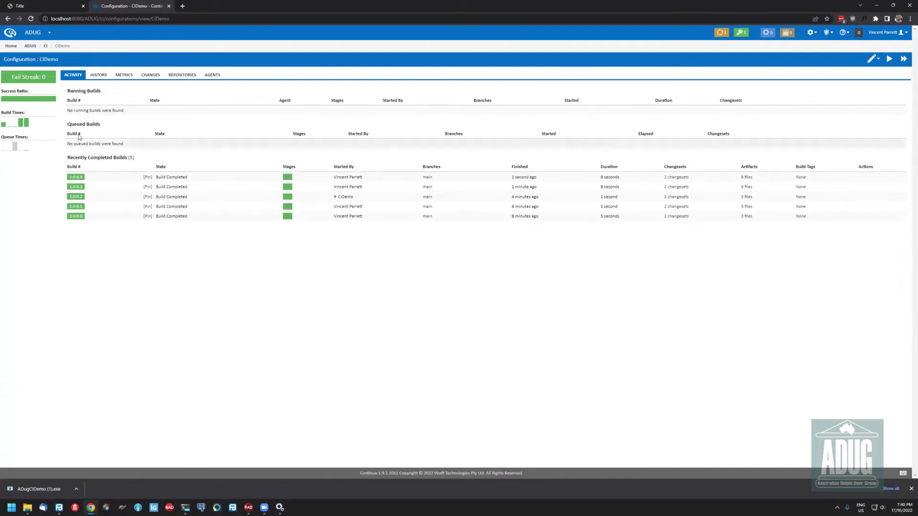
pyautogui.click(78, 178)
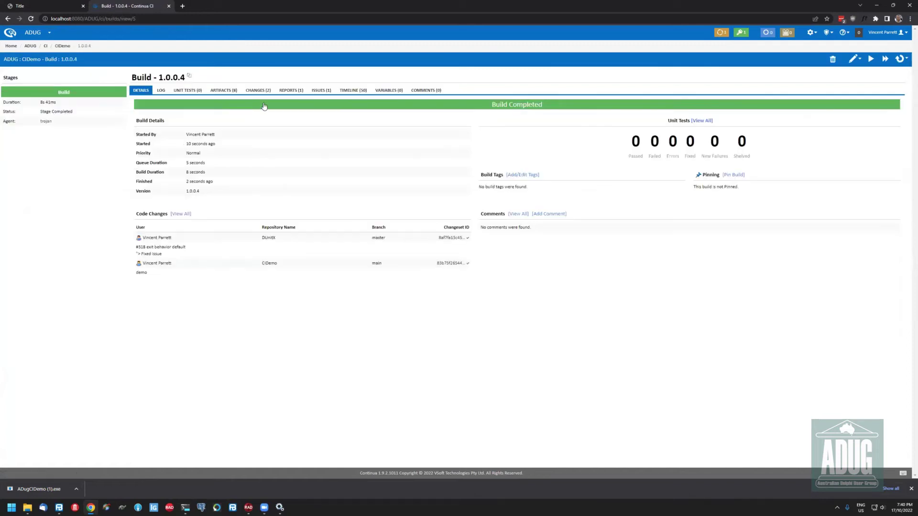
pyautogui.click(293, 94)
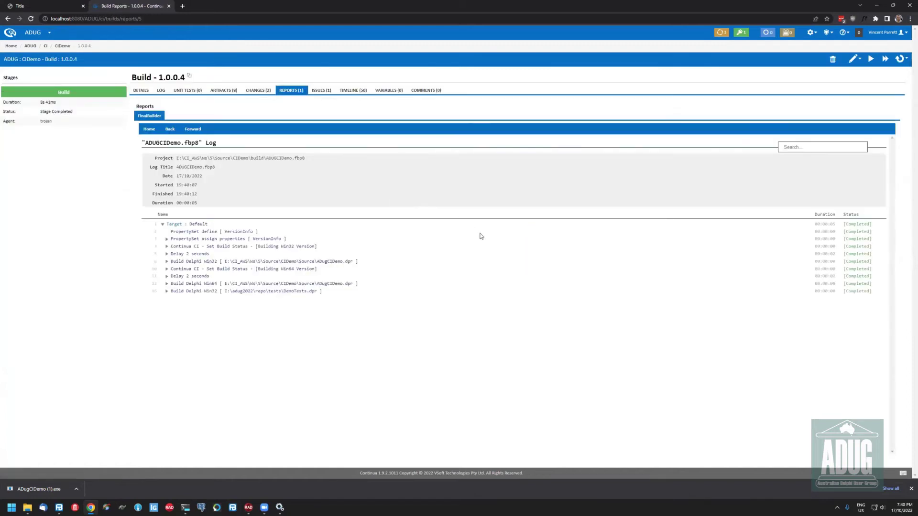
pyautogui.click(167, 239)
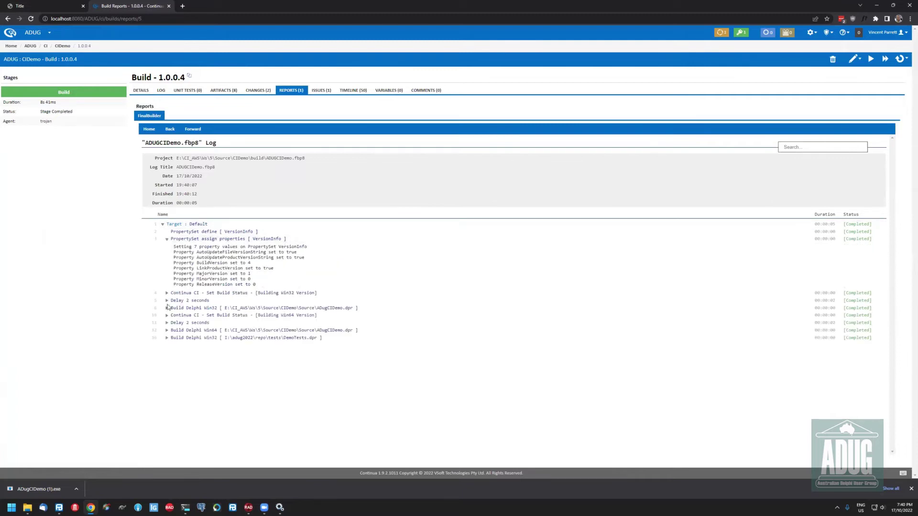
pyautogui.click(167, 322)
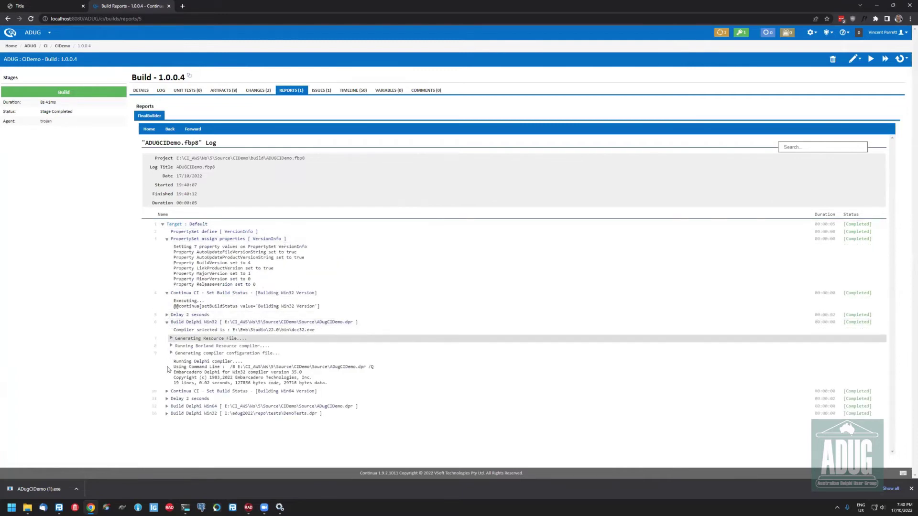
pyautogui.click(171, 353)
pyautogui.click(167, 399)
pyautogui.click(167, 421)
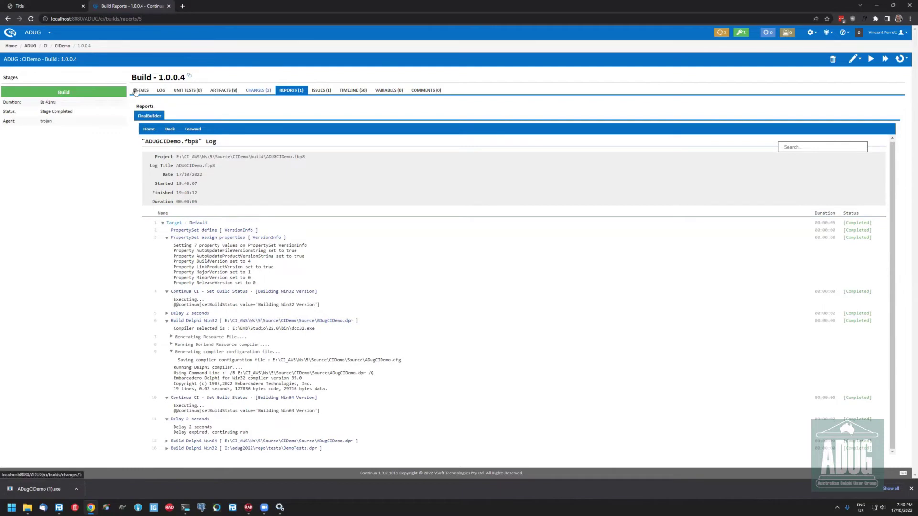
# Open CIDemo's Stages step, then open the ADUGCIDemo project in FinalBuilder 8
pyautogui.click(853, 58)
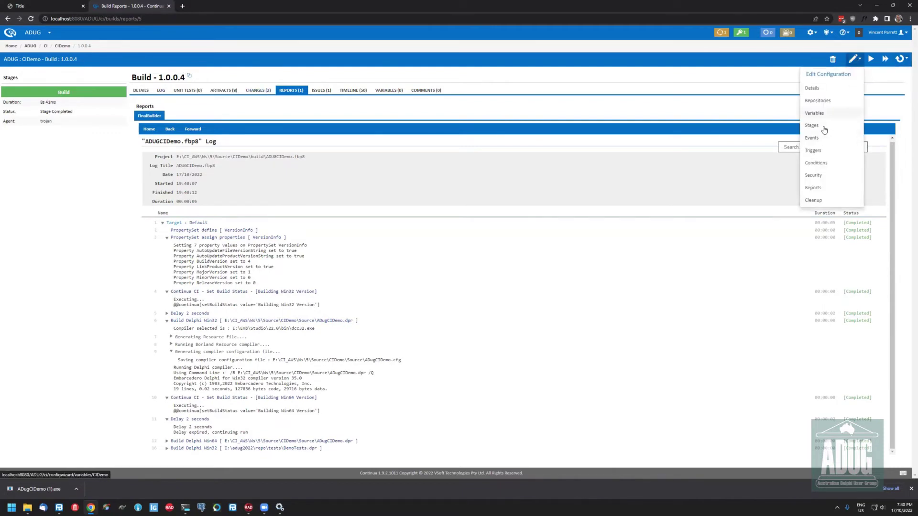
pyautogui.click(784, 129)
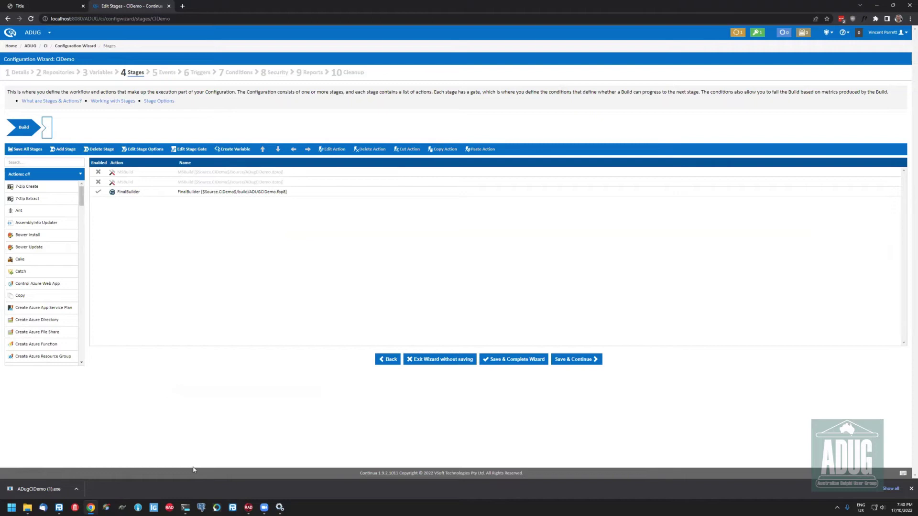
pyautogui.click(61, 507)
pyautogui.click(327, 145)
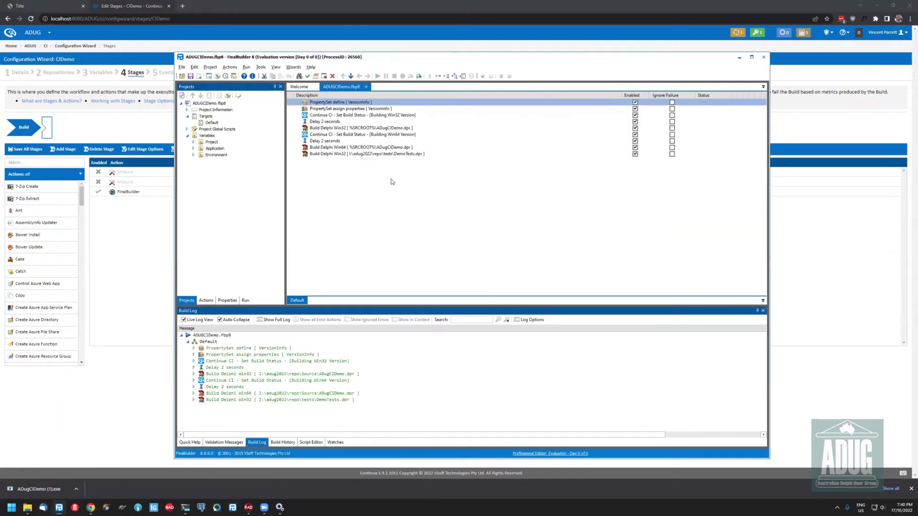
# Inspect the PropertySet define and assign-properties actions' settings in ADUGCIDemo
pyautogui.press('Down')
pyautogui.press('Up')
pyautogui.press('Down')
pyautogui.press('Up')
pyautogui.press('Return')
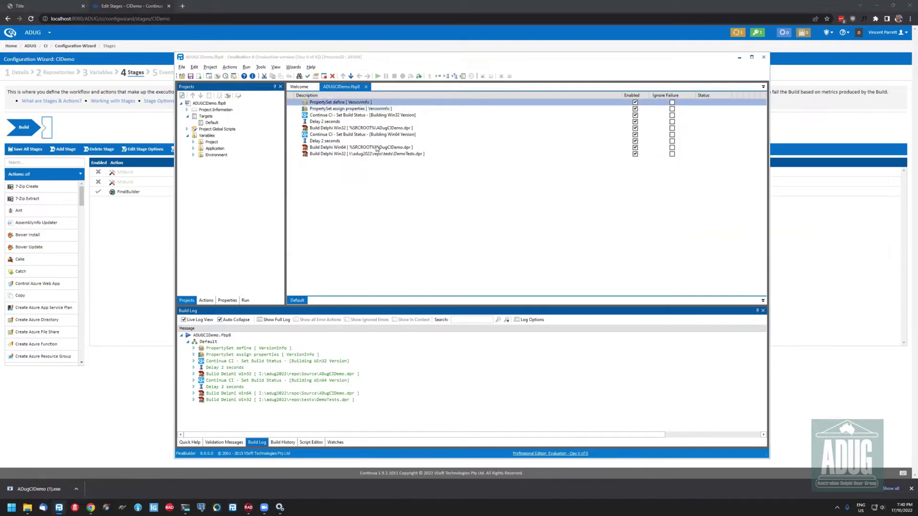
pyautogui.press('Escape')
pyautogui.press('Down')
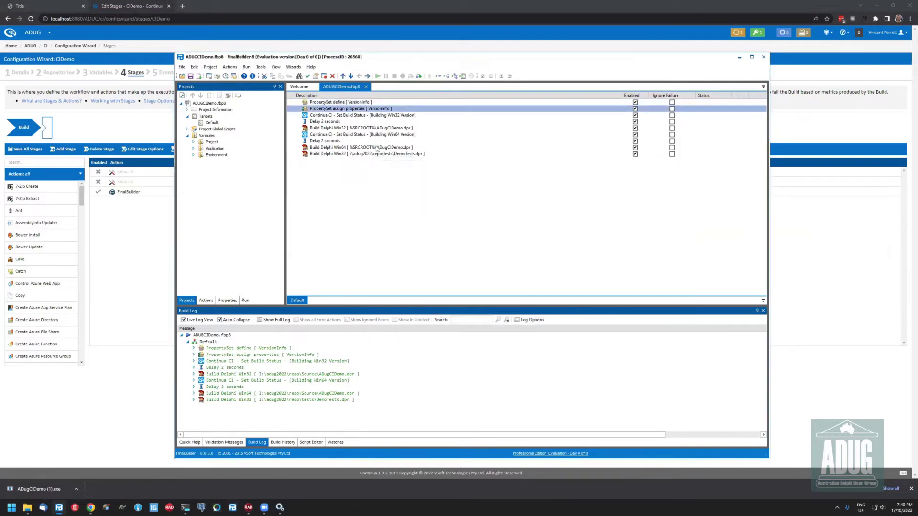
pyautogui.press('Return')
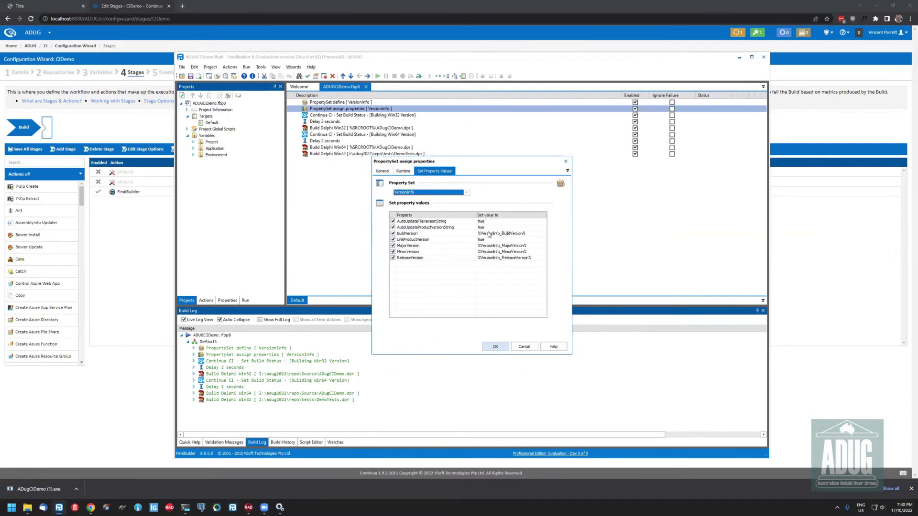
pyautogui.press('Escape')
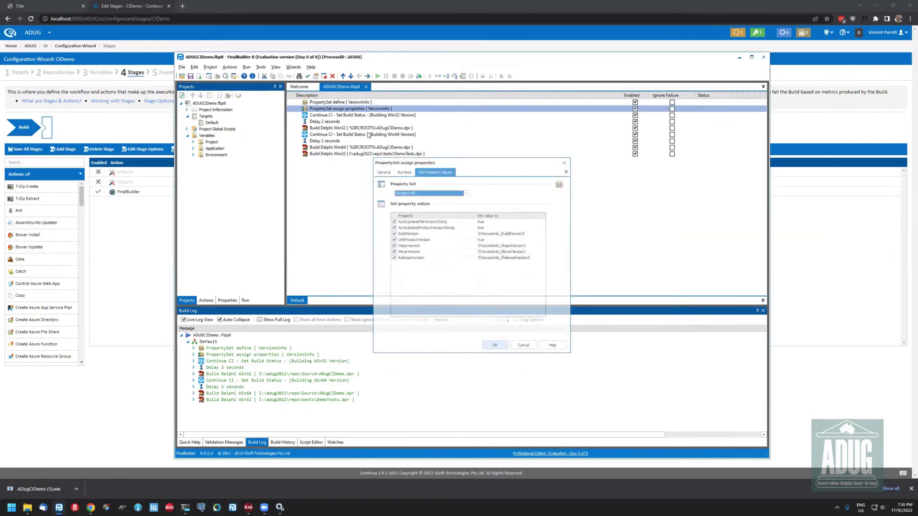
# Check Build Delphi Win32's Version Info uses the VersionInfo property set, then open Continua's Details step
pyautogui.click(365, 116)
pyautogui.click(368, 120)
pyautogui.click(367, 117)
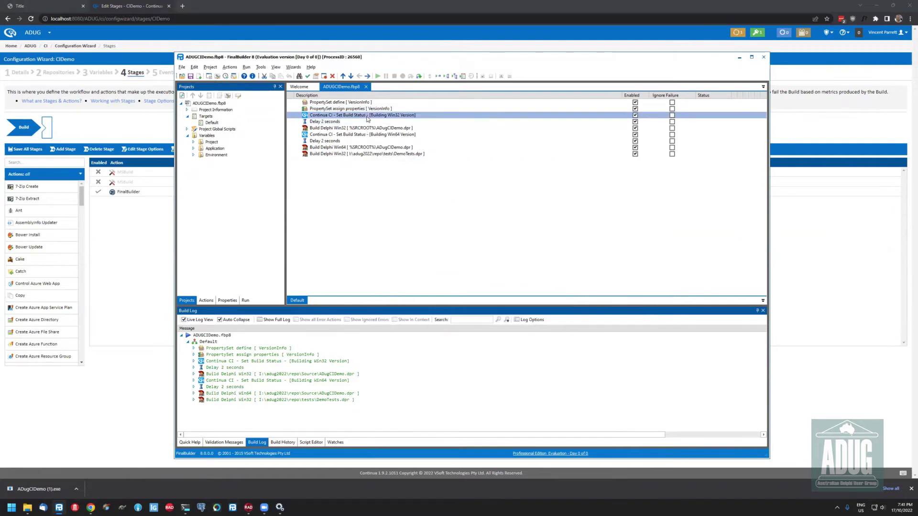
pyautogui.press('Down')
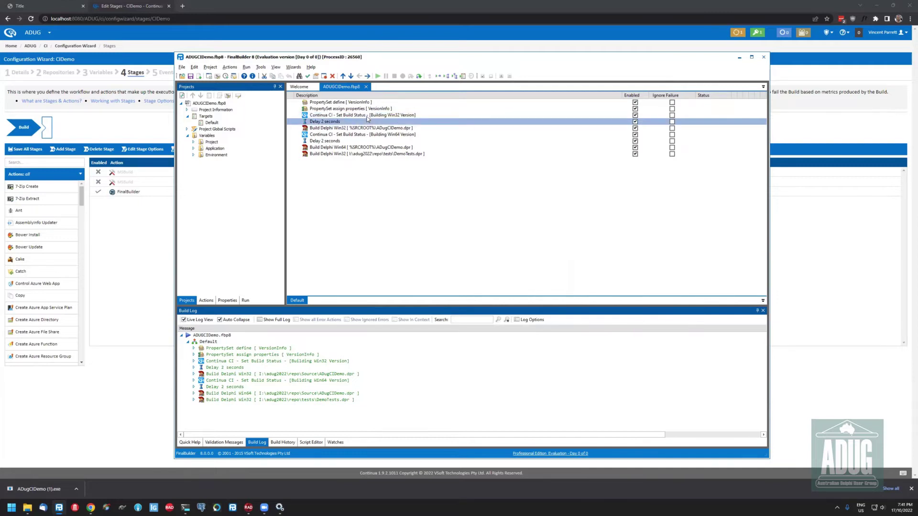
pyautogui.press('Down')
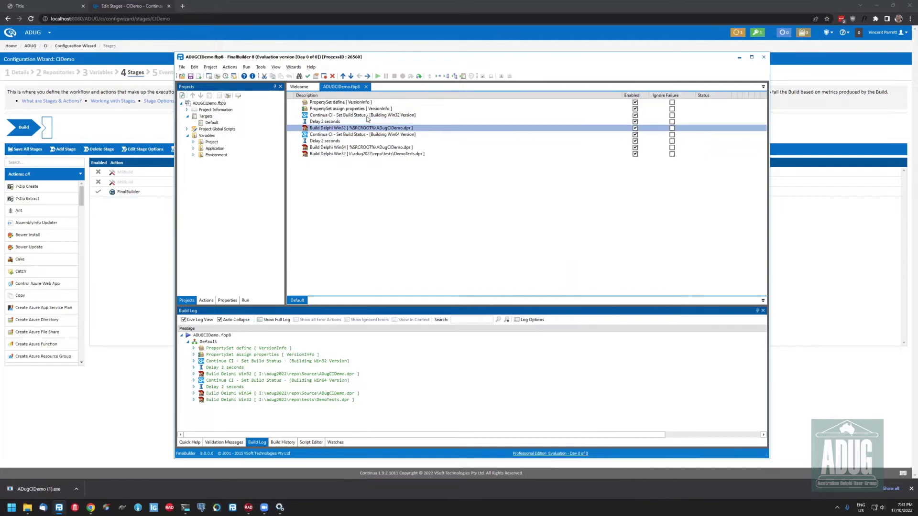
pyautogui.press('Return')
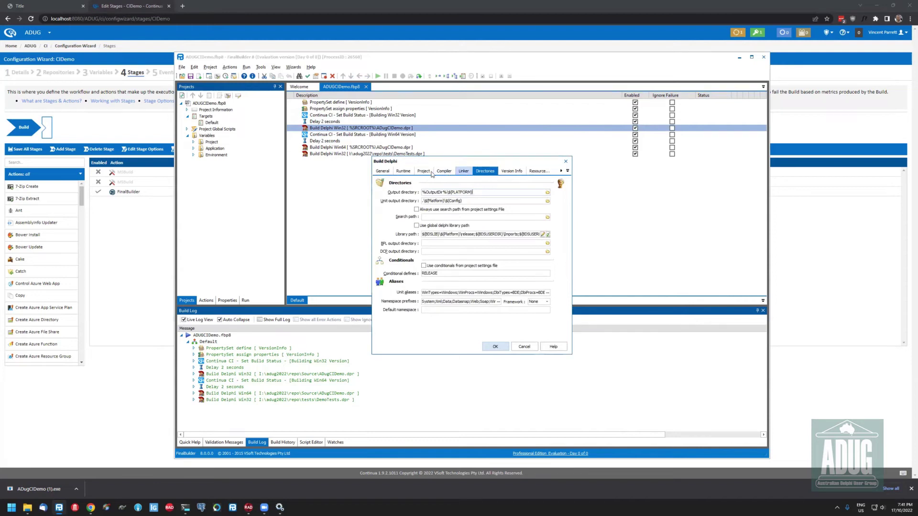
pyautogui.click(510, 171)
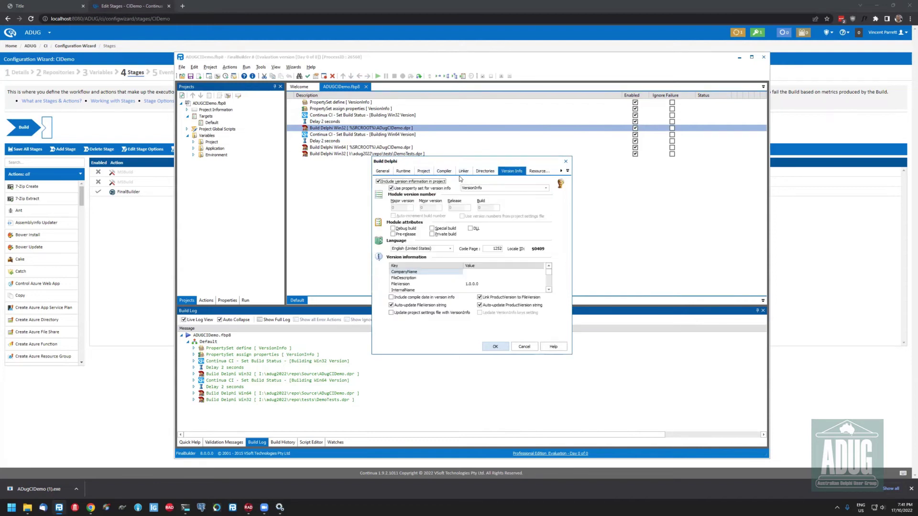
pyautogui.moveTo(430, 159); pyautogui.dragTo(406, 140)
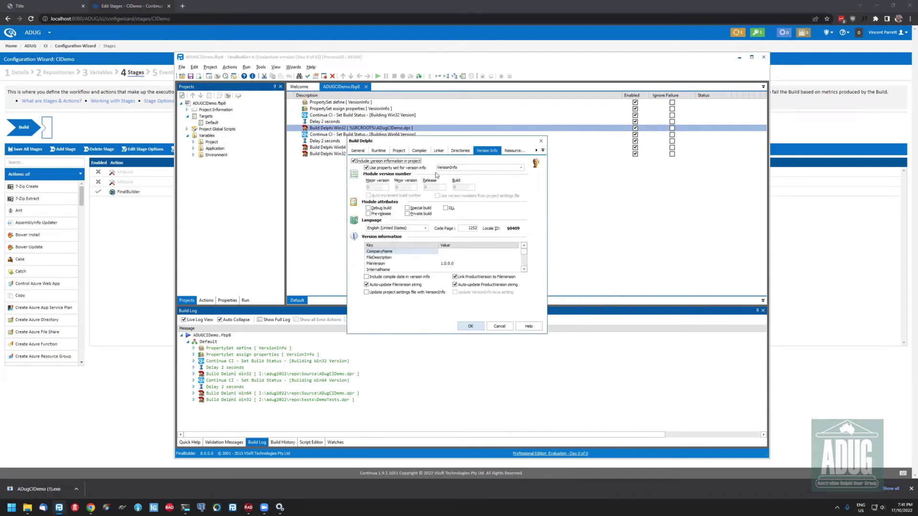
pyautogui.click(463, 170)
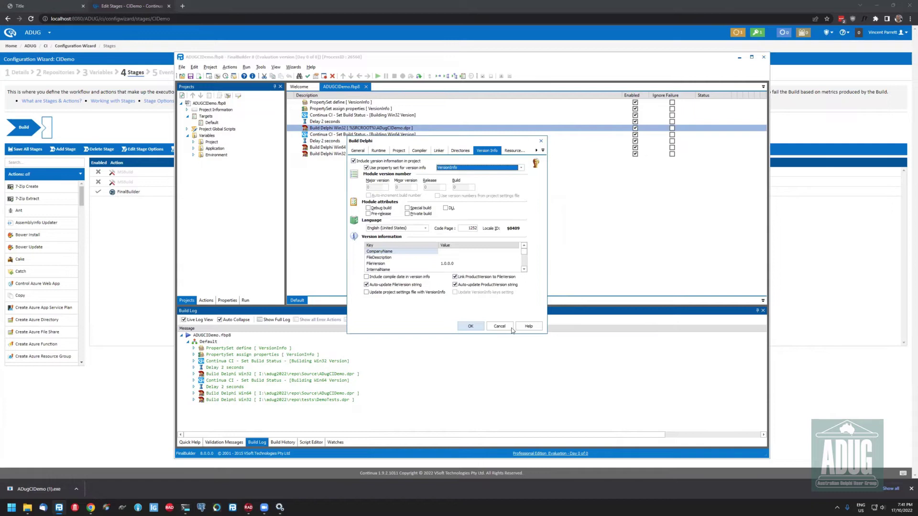
pyautogui.click(128, 415)
pyautogui.click(20, 72)
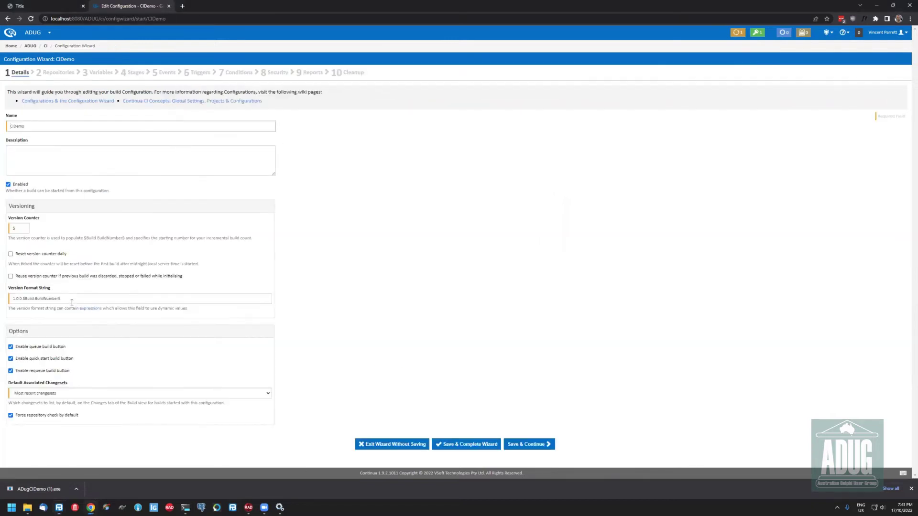
# Confirm the version format string 1.0.0.$Build.BuildNumber$, go to Stages, and return to FinalBuilder
pyautogui.click(68, 294)
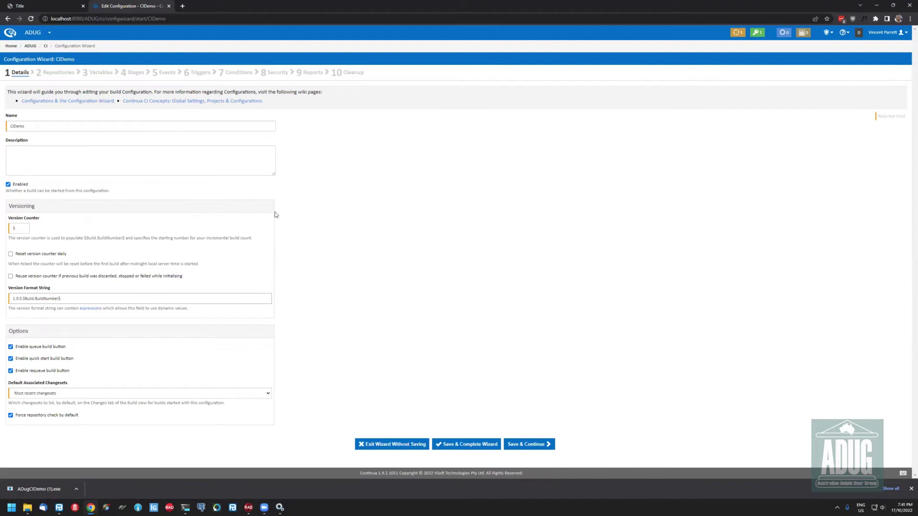
pyautogui.click(136, 75)
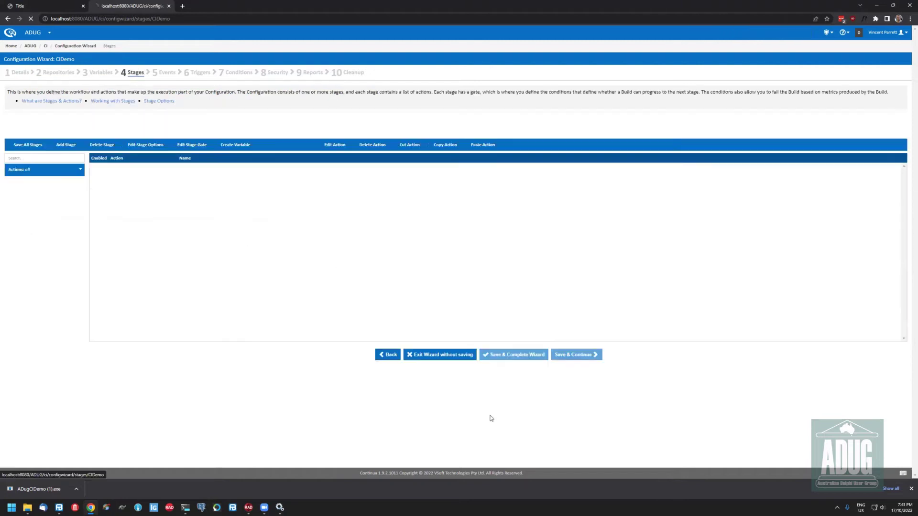
pyautogui.hotkey('alt', 'Tab')
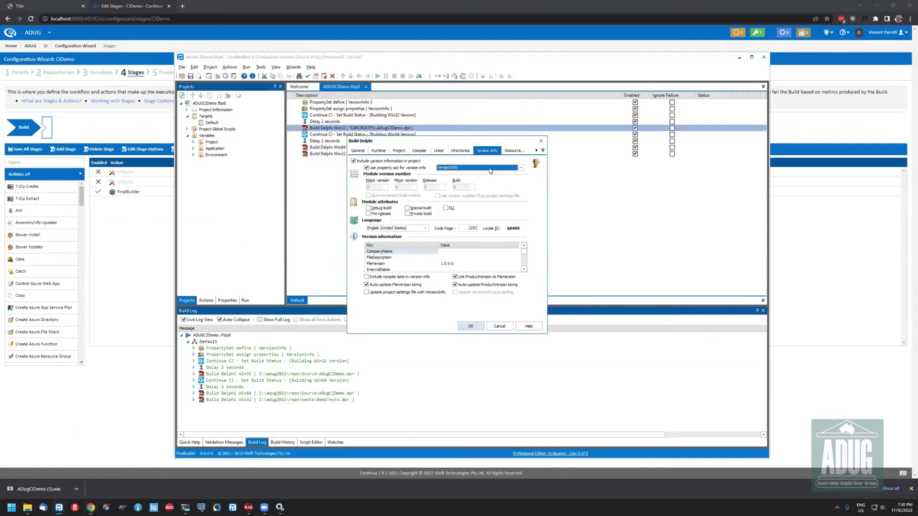
# Cancel the Build Delphi dialog, run ADUGCIDemo with F9, and check the Project variables
pyautogui.click(509, 325)
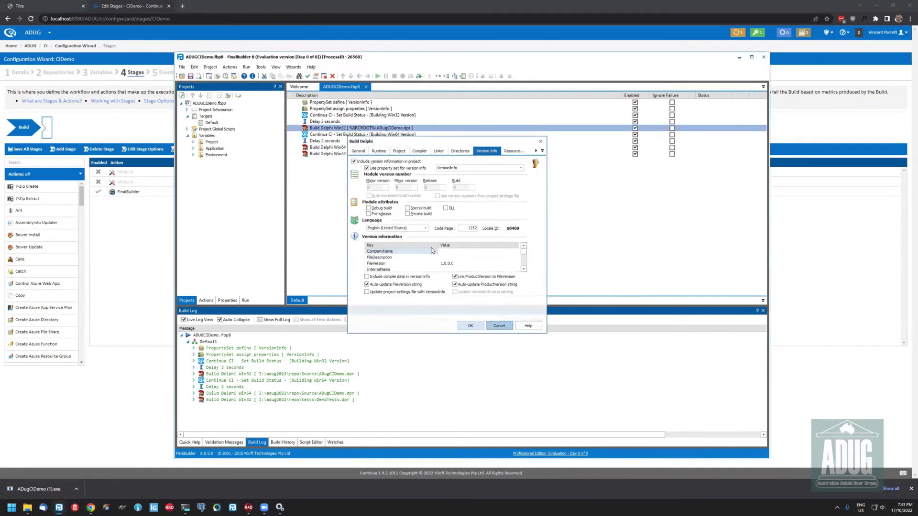
pyautogui.press('F9')
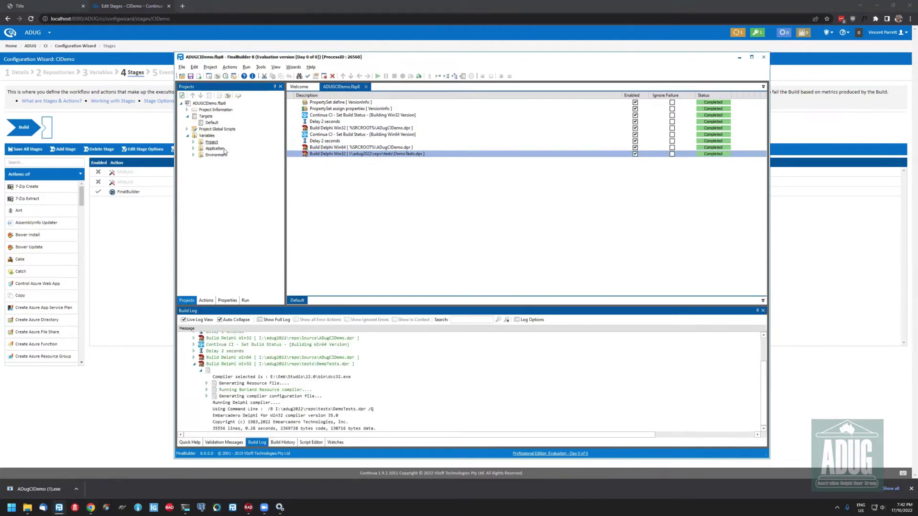
pyautogui.click(194, 142)
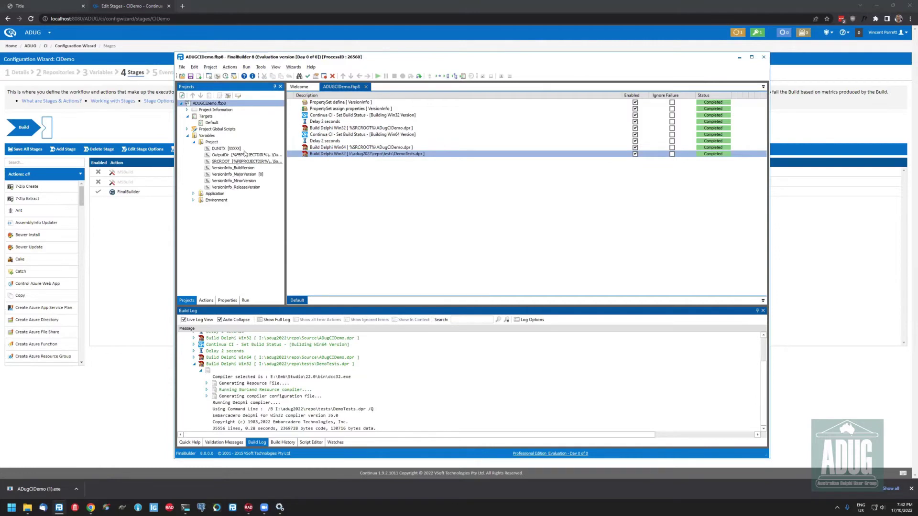
pyautogui.click(382, 230)
pyautogui.hotkey('alt', 'Tab')
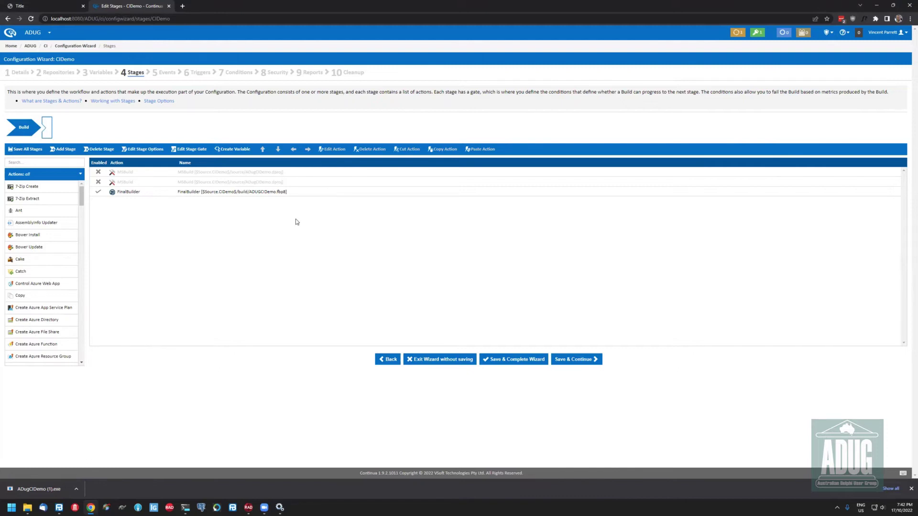
# Create a stage named Test and filter the actions list with 'exec'
pyautogui.click(62, 150)
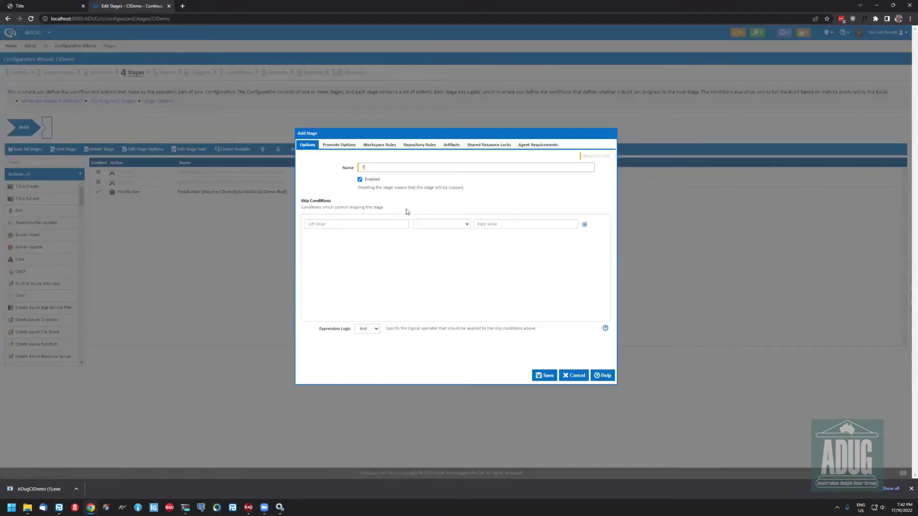
pyautogui.press('Return')
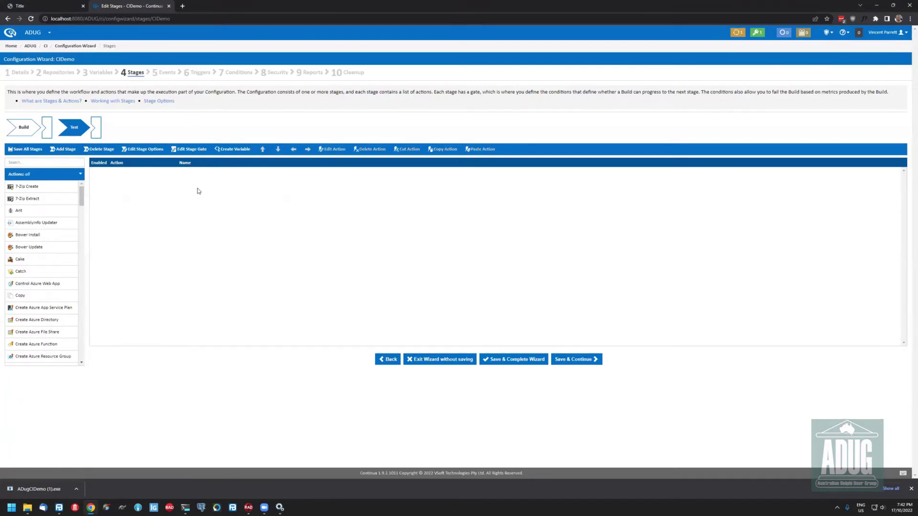
pyautogui.click(30, 164)
pyautogui.write('execu')
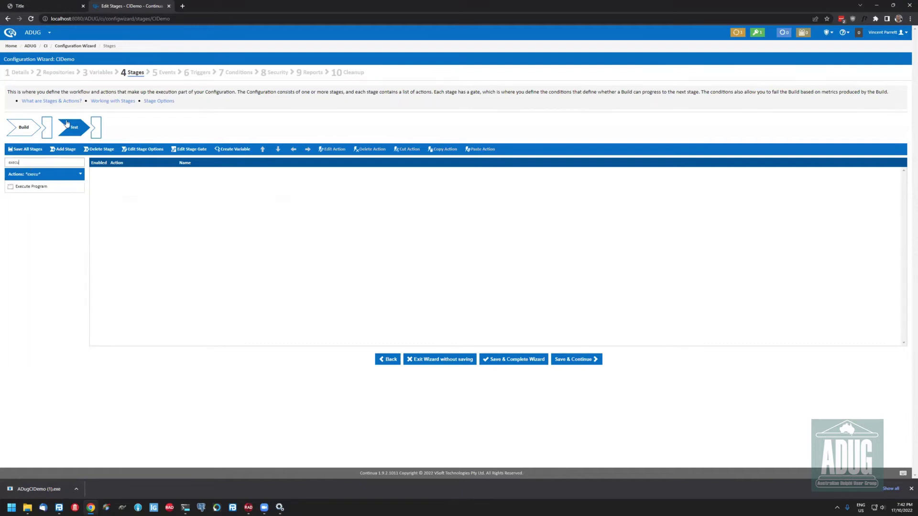
# Add an Execute Program action with executable path $Workspace$/output/win32/demotests.exe
pyautogui.click(29, 189)
pyautogui.moveTo(220, 204); pyautogui.dragTo(221, 204)
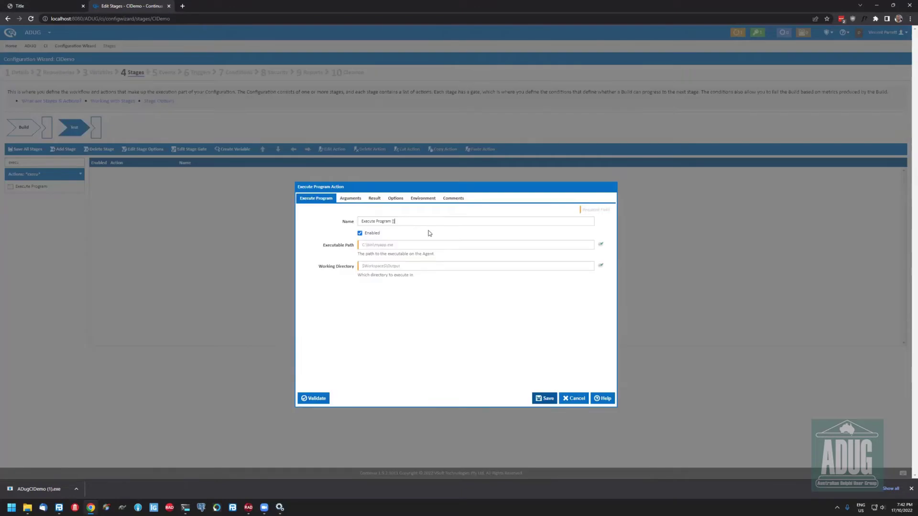
pyautogui.click(500, 204)
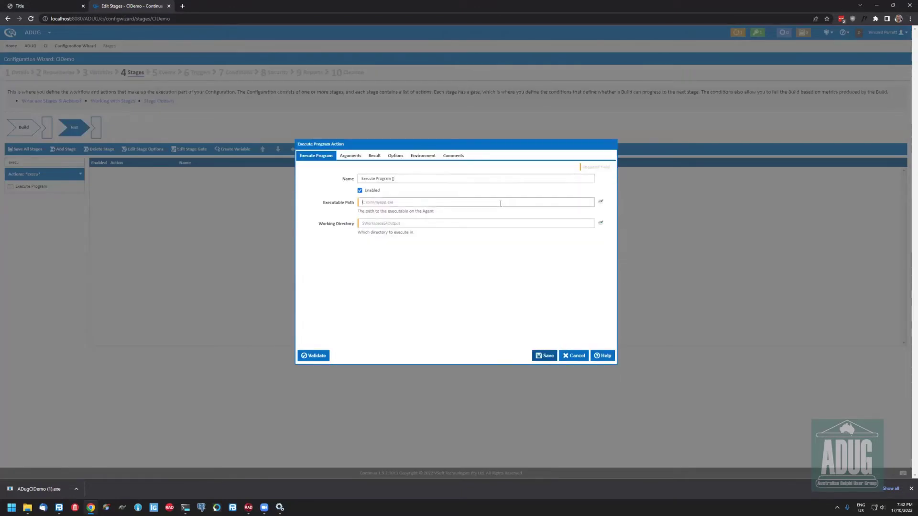
pyautogui.write('$W')
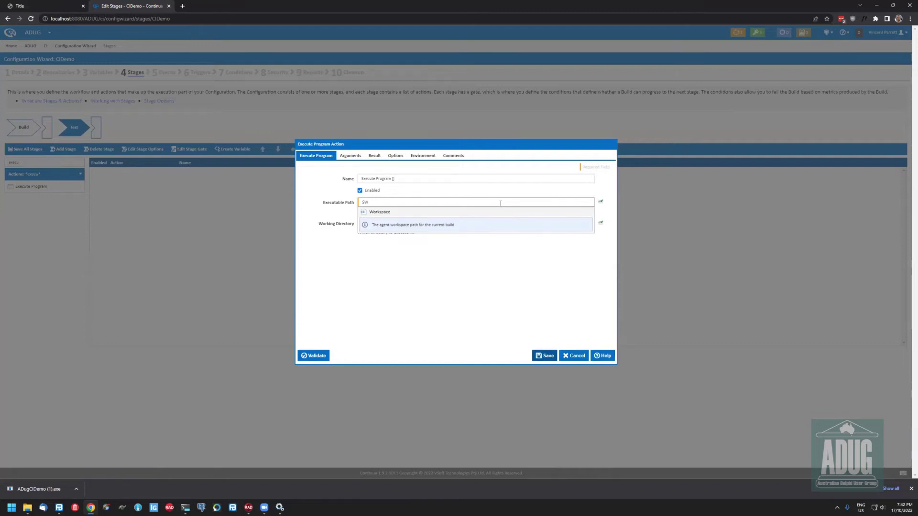
pyautogui.press('Return')
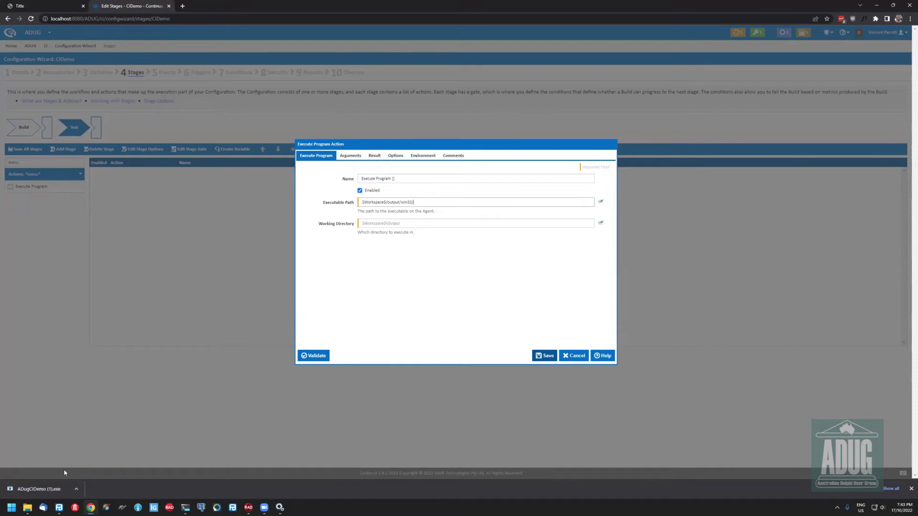
pyautogui.click(248, 508)
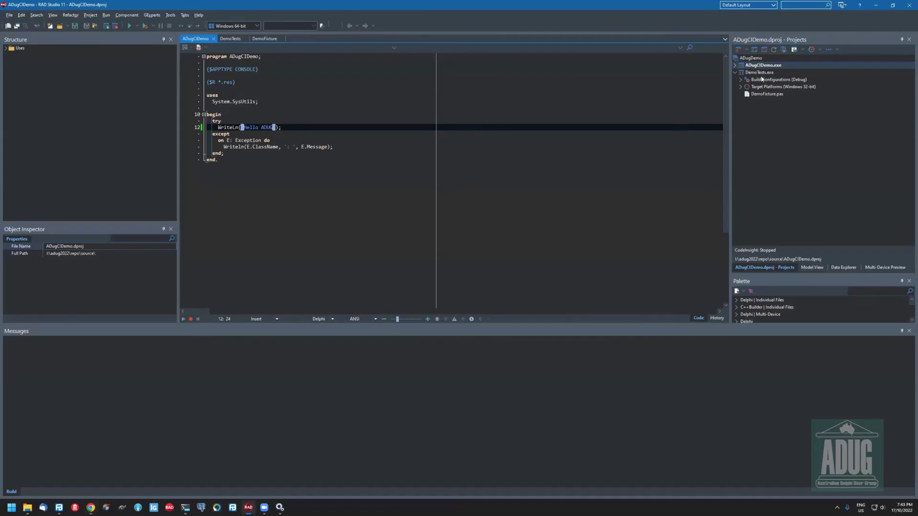
pyautogui.hotkey('alt', 'Tab')
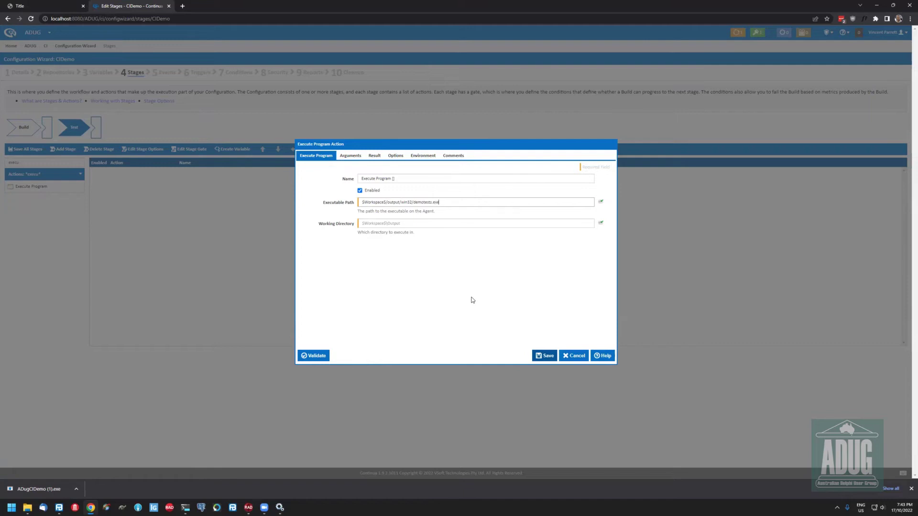
# Set the working directory to $Workspace$/output/win32 and save the action
pyautogui.hotkey('ctrl', 'shift', 'Right')
pyautogui.hotkey('ctrl', 'c')
pyautogui.click(417, 228)
pyautogui.hotkey('ctrl', 'v')
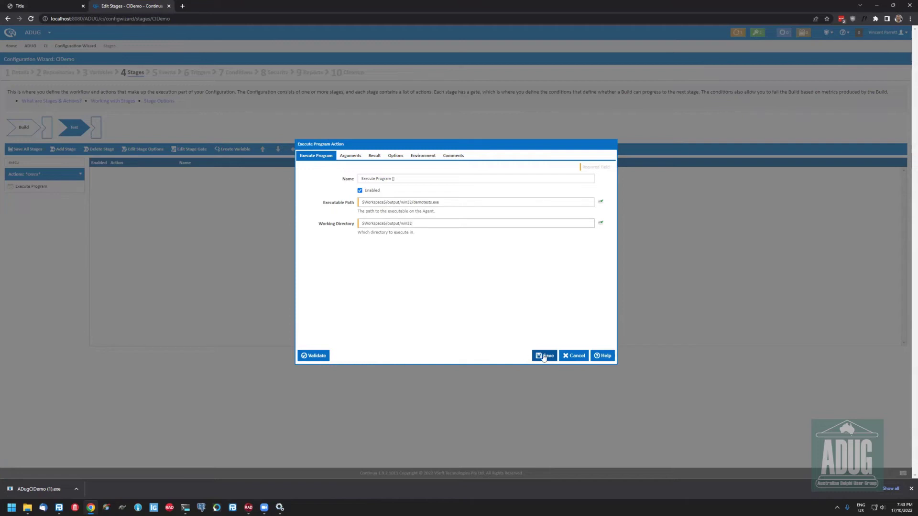
pyautogui.click(392, 178)
pyautogui.write('[]')
pyautogui.press('Return')
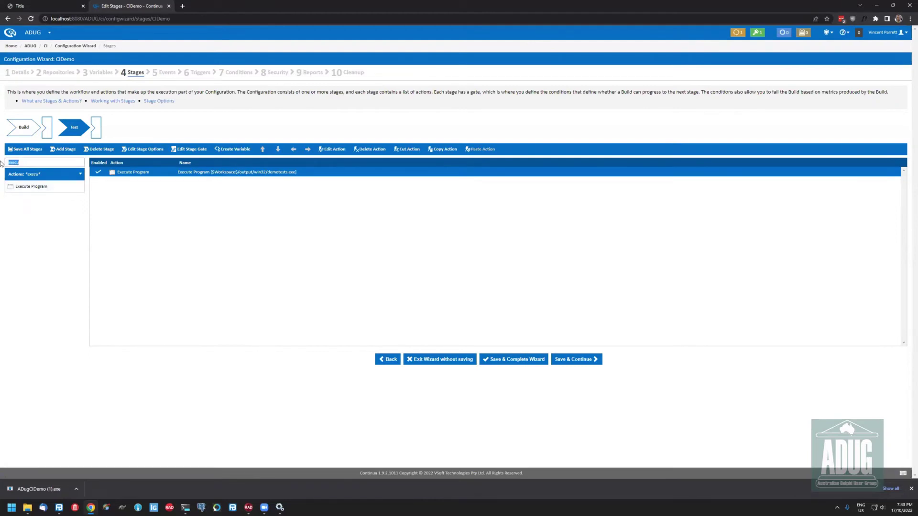
# Filter Continua actions by 'nun', then open DemoFixture.pas and the DemoTests project source in RAD Studio
pyautogui.write('nun')
pyautogui.click(253, 508)
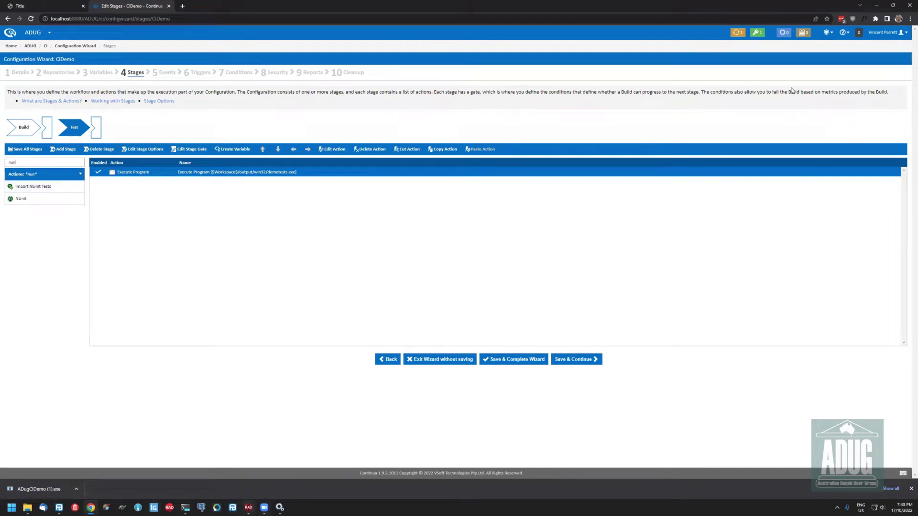
pyautogui.doubleClick(767, 94)
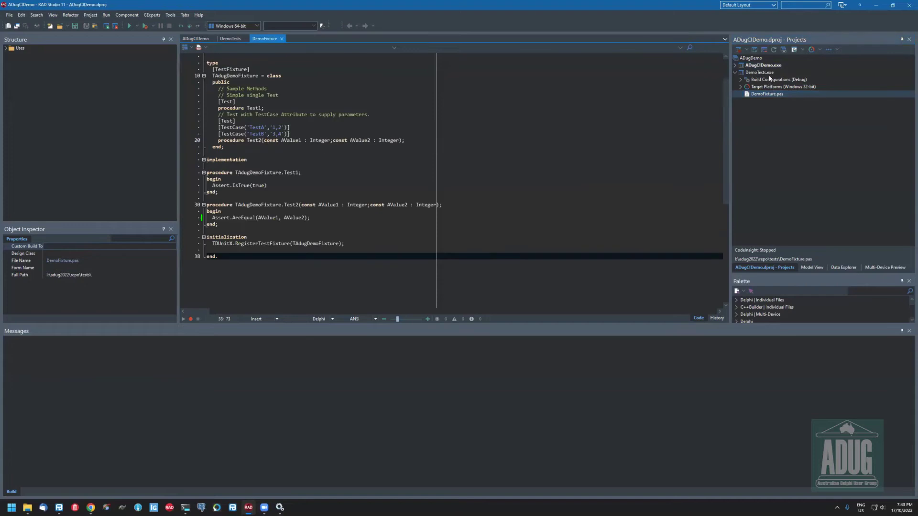
pyautogui.rightClick(769, 72)
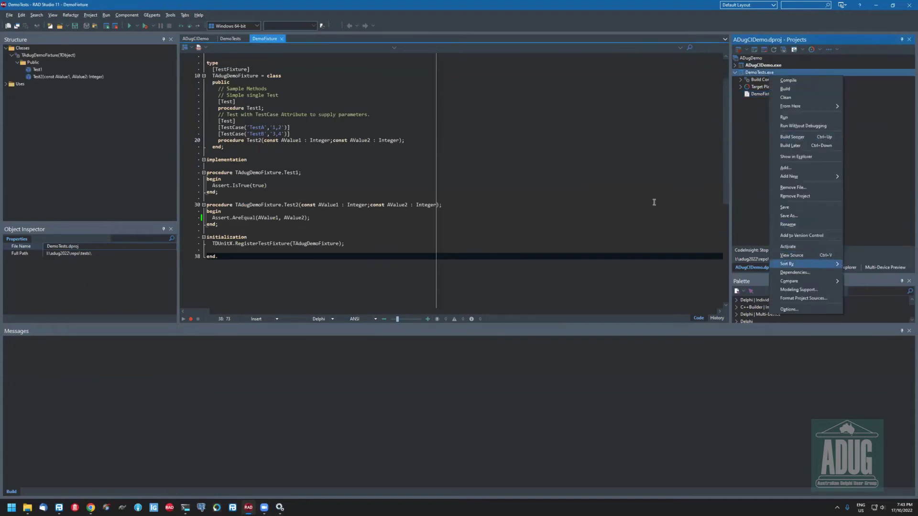
pyautogui.click(804, 256)
# Highlight the DemoTests code that creates the NUnit XML logger, then go back to Continua CI
pyautogui.click(525, 166)
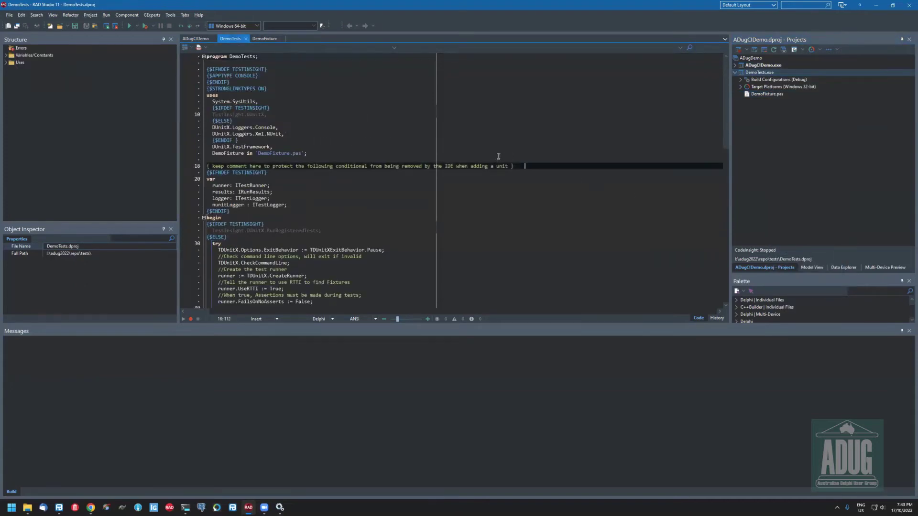
pyautogui.scroll(-3, 498, 157)
pyautogui.scroll(-11, 451, 194)
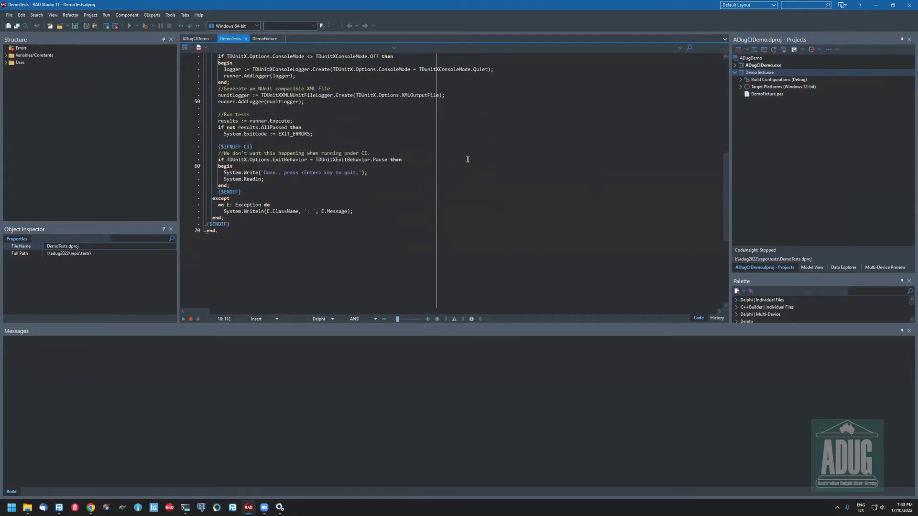
pyautogui.scroll(6, 471, 153)
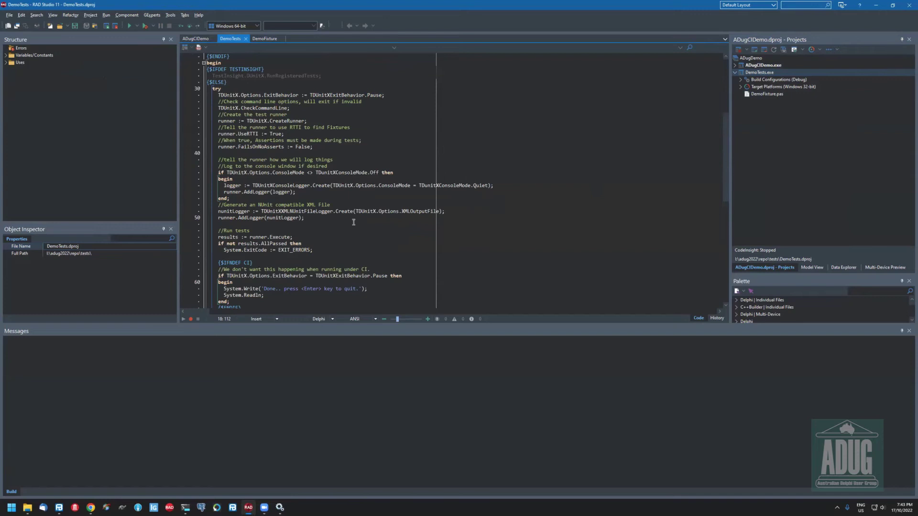
pyautogui.moveTo(207, 204); pyautogui.dragTo(353, 224)
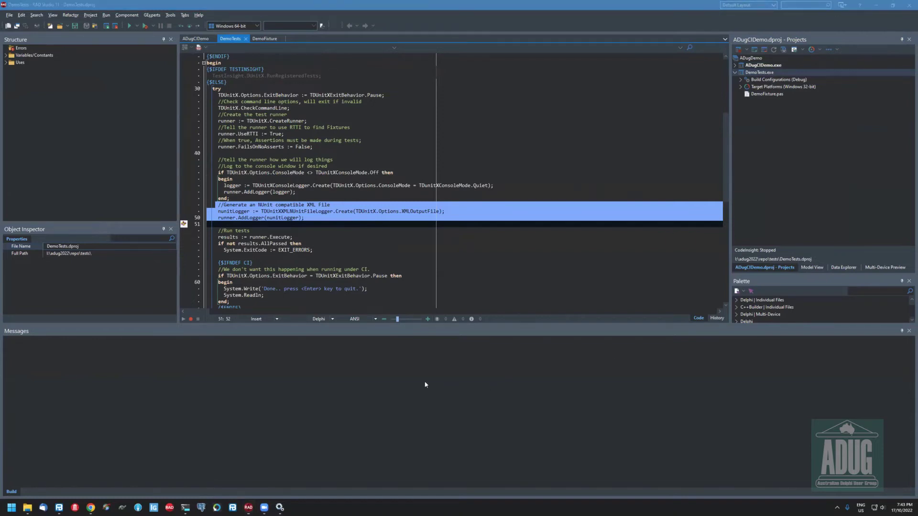
pyautogui.click(401, 250)
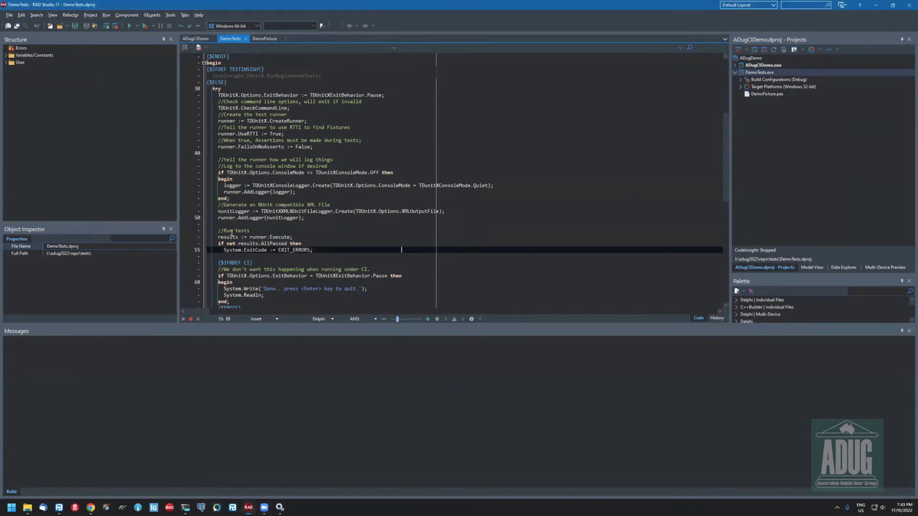
pyautogui.click(91, 508)
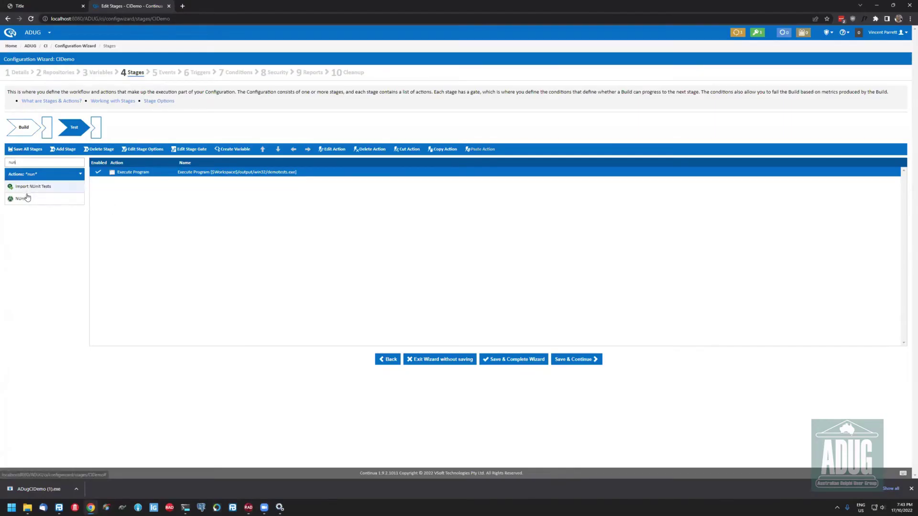
# Place an Import NUnit Tests action after Execute Program, reading XML files from $Workspace$/output/**.xml
pyautogui.moveTo(486, 271); pyautogui.dragTo(485, 270)
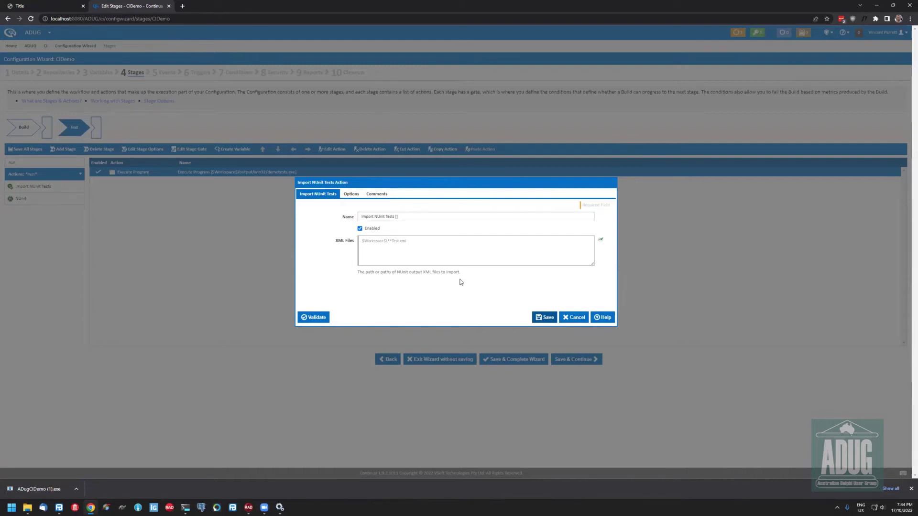
pyautogui.write('$W')
pyautogui.press('Return')
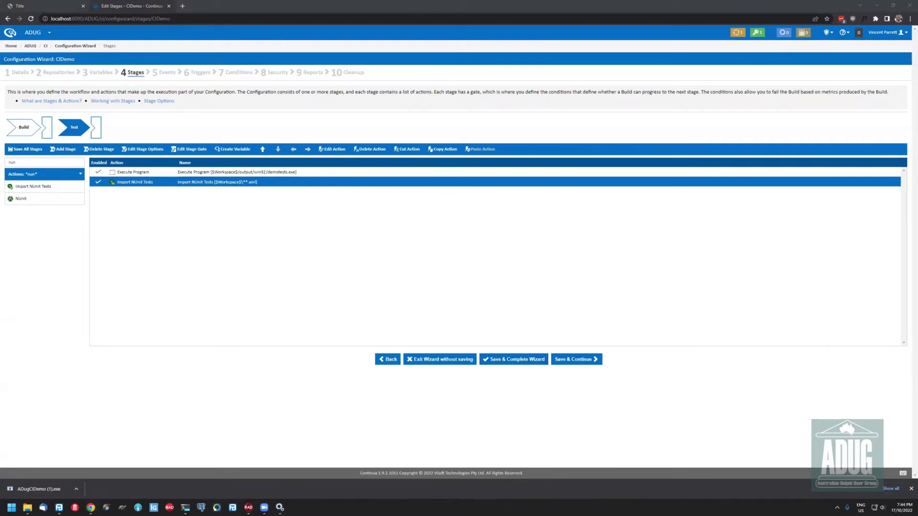
pyautogui.doubleClick(284, 221)
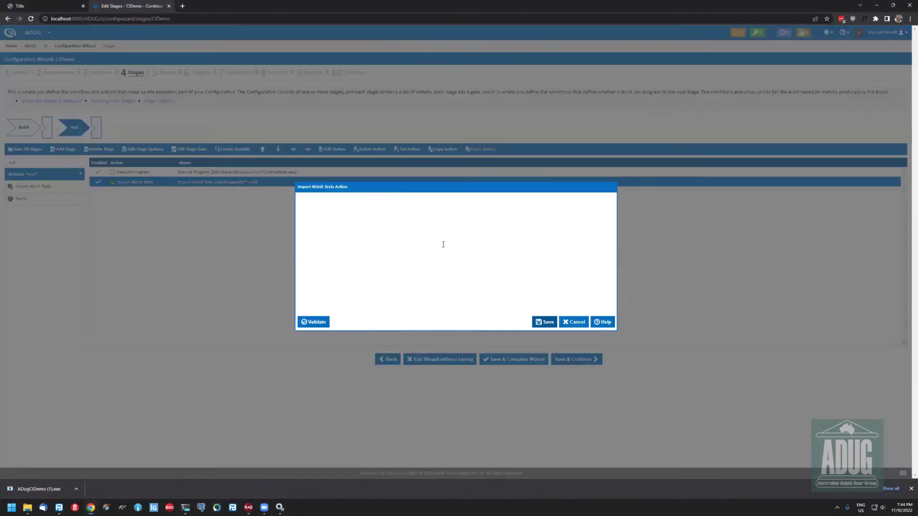
pyautogui.click(543, 317)
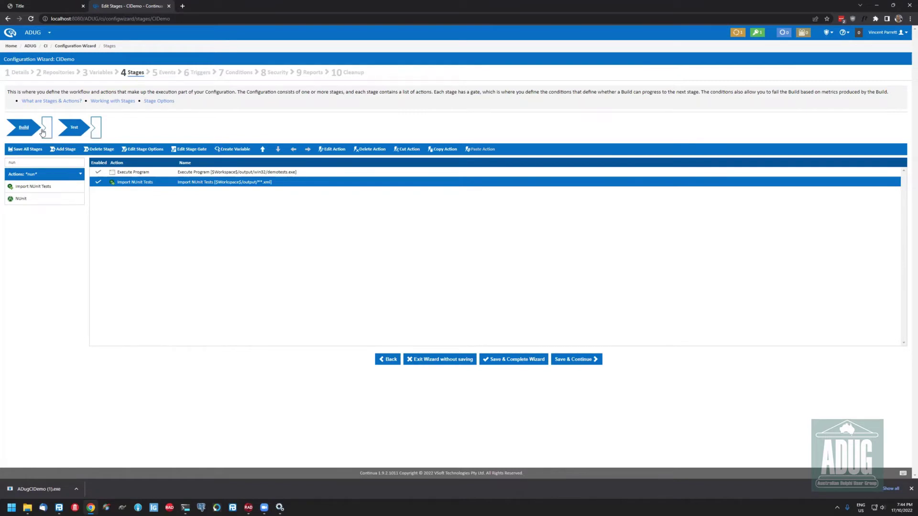
# Open the Test stage gate and check its conditions: $Stage.IsSuccessful$ True, zero UnitTests.Failed, zero UnitTests.Errors
pyautogui.click(47, 130)
pyautogui.click(77, 131)
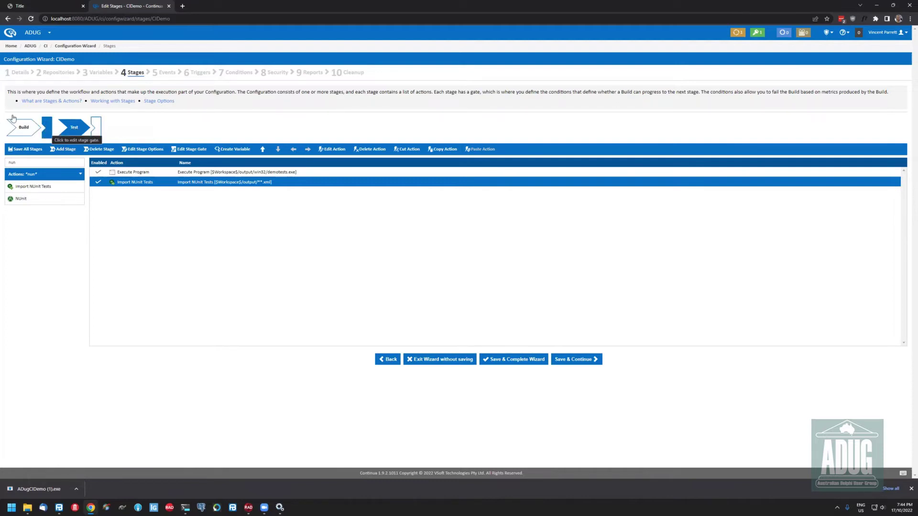
pyautogui.doubleClick(47, 128)
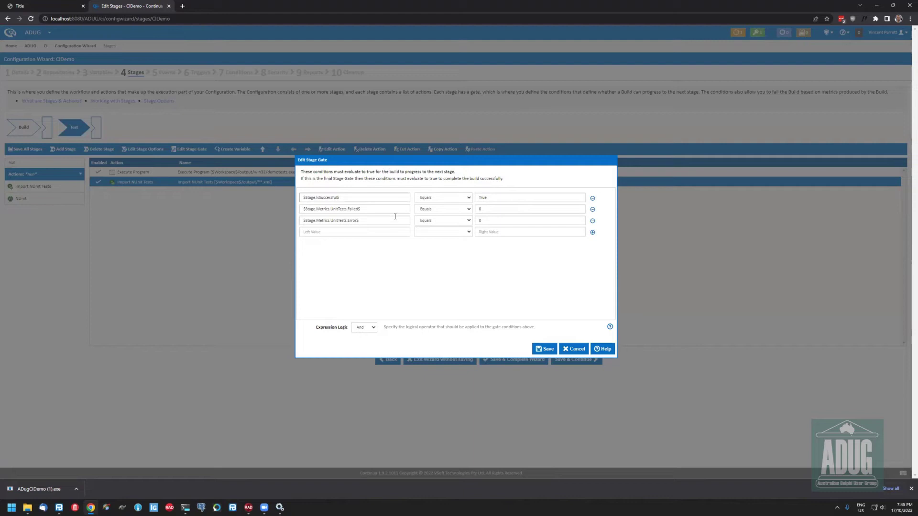
pyautogui.click(529, 206)
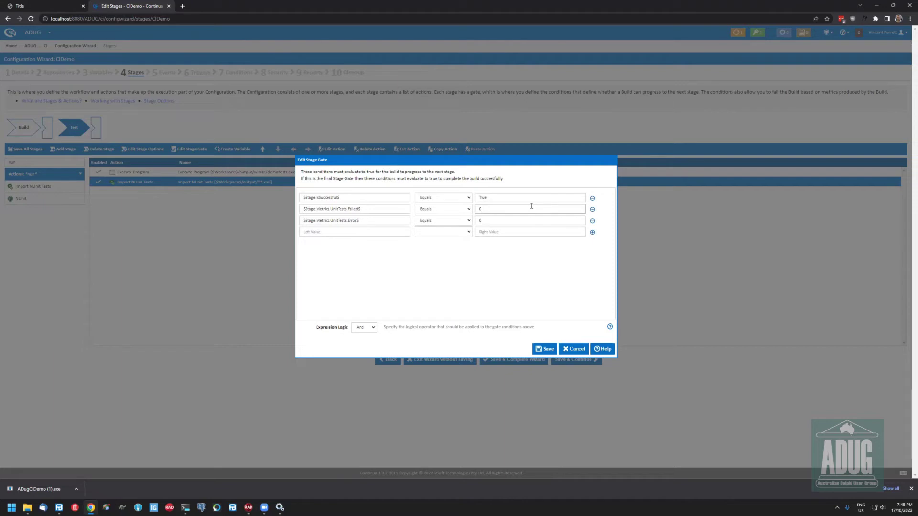
pyautogui.click(497, 197)
pyautogui.click(379, 200)
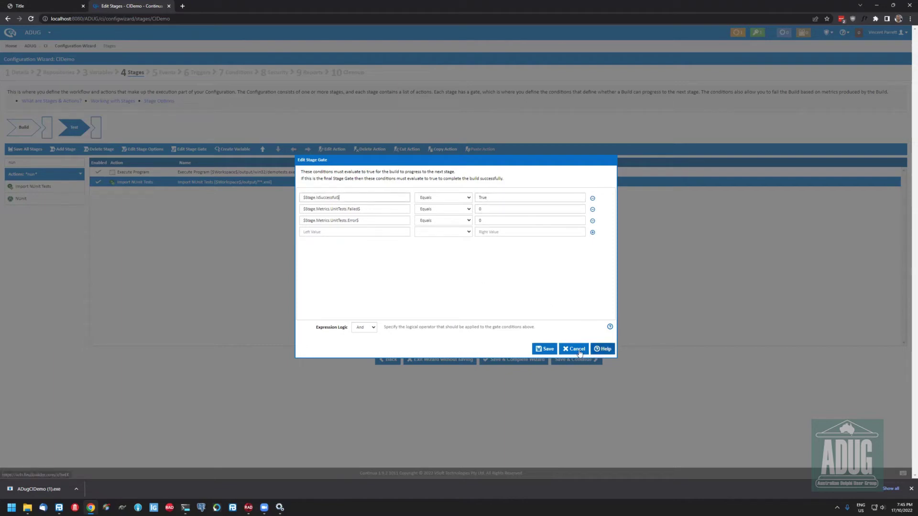
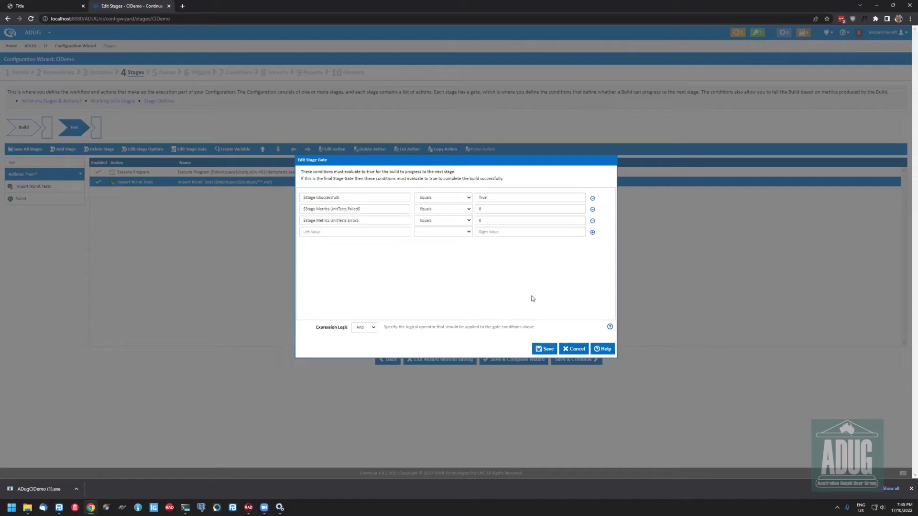
# Close the Test stage gate, untick 'Always automatically promote' on the Build stage, and open a new tab
pyautogui.click(573, 351)
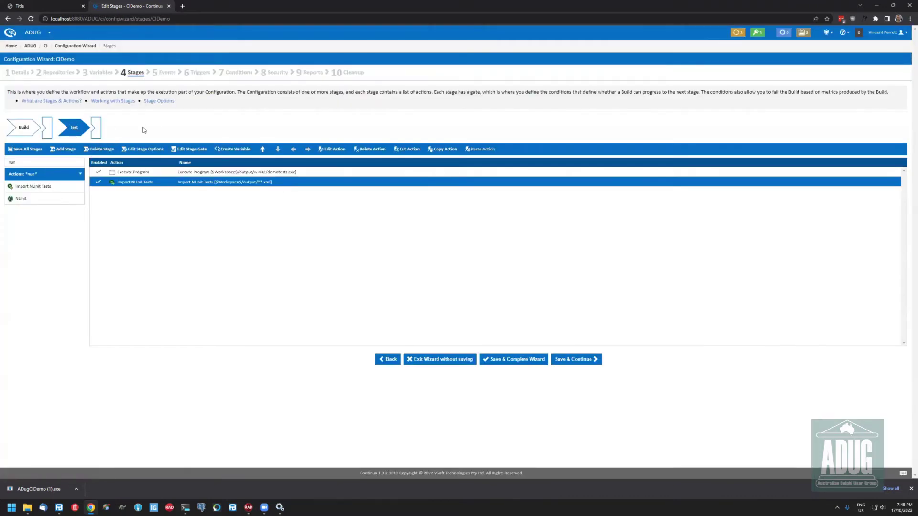
pyautogui.doubleClick(34, 132)
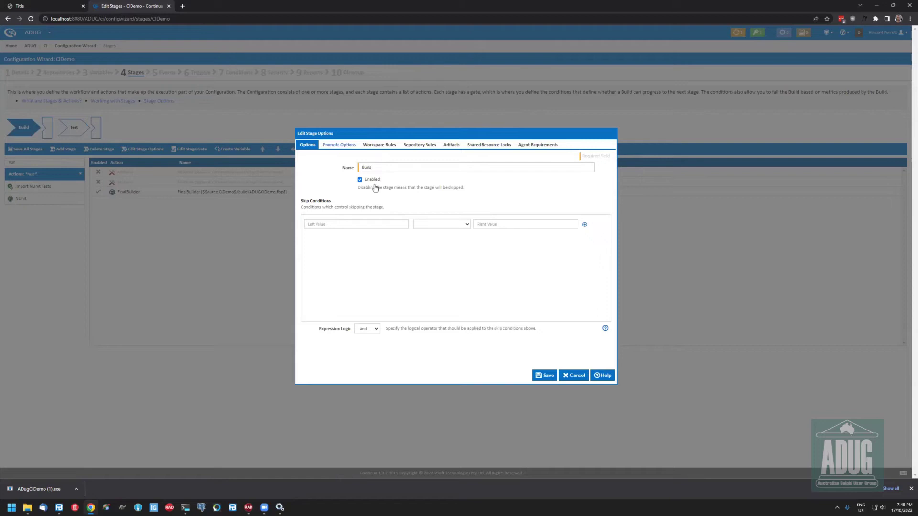
pyautogui.click(339, 144)
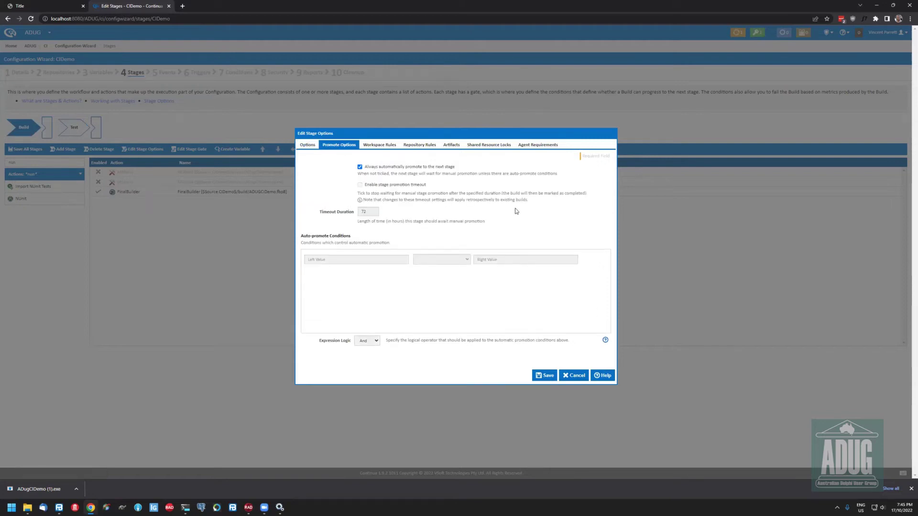
pyautogui.click(401, 167)
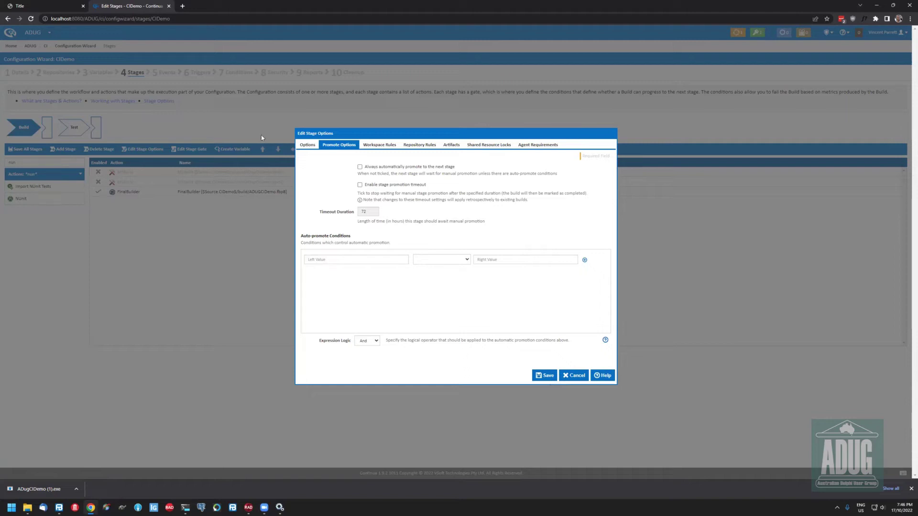
pyautogui.click(182, 6)
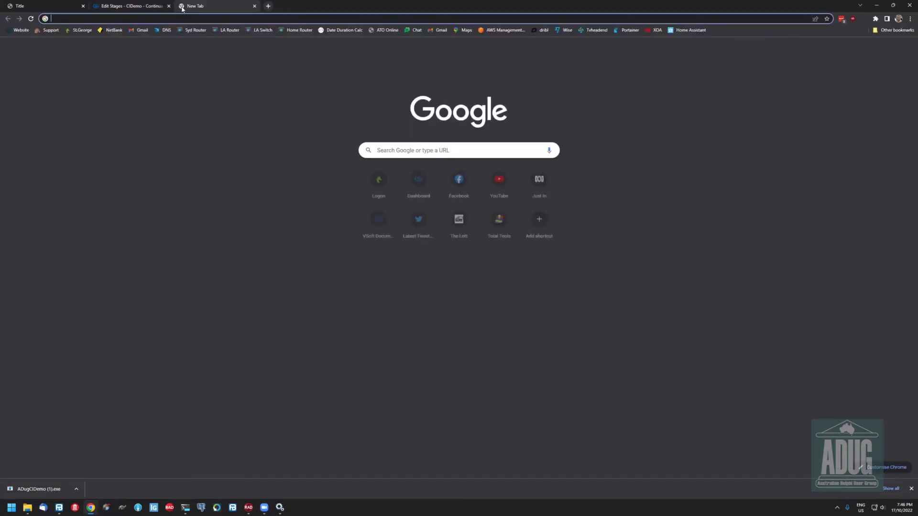
# Load the hercules/ dashboard and open the FinalBuilder_8 configuration's Stages editor
pyautogui.write('her')
pyautogui.press('Return')
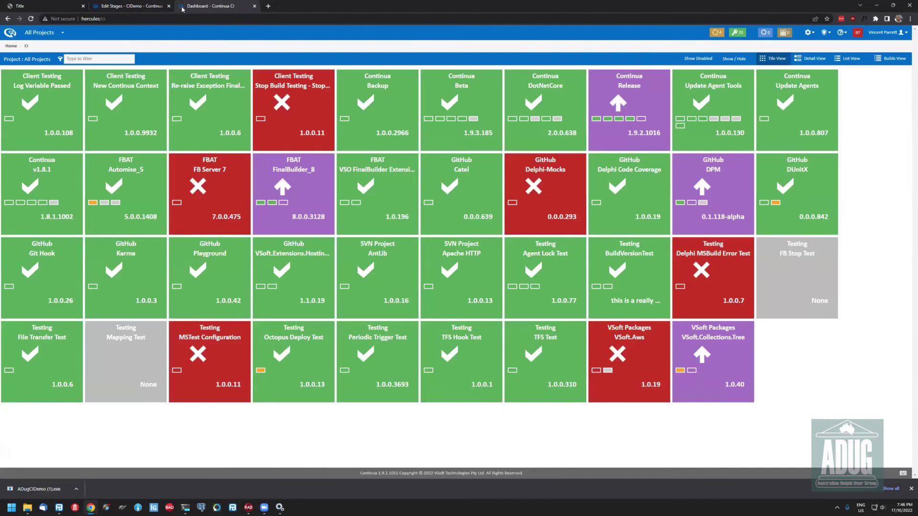
pyautogui.click(293, 174)
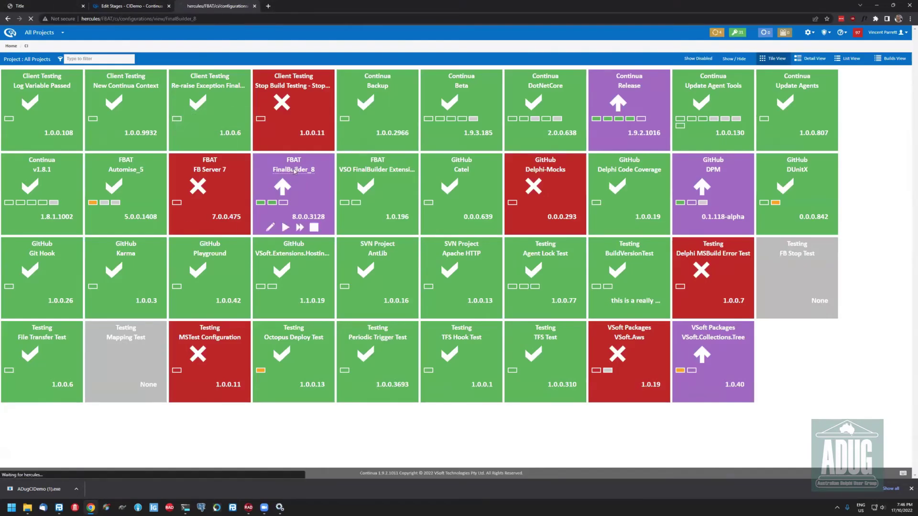
pyautogui.click(877, 62)
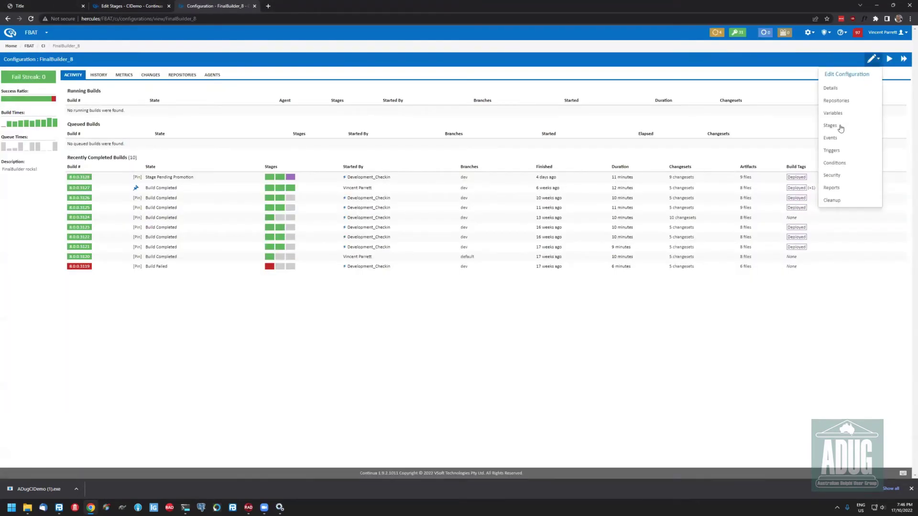
pyautogui.click(830, 126)
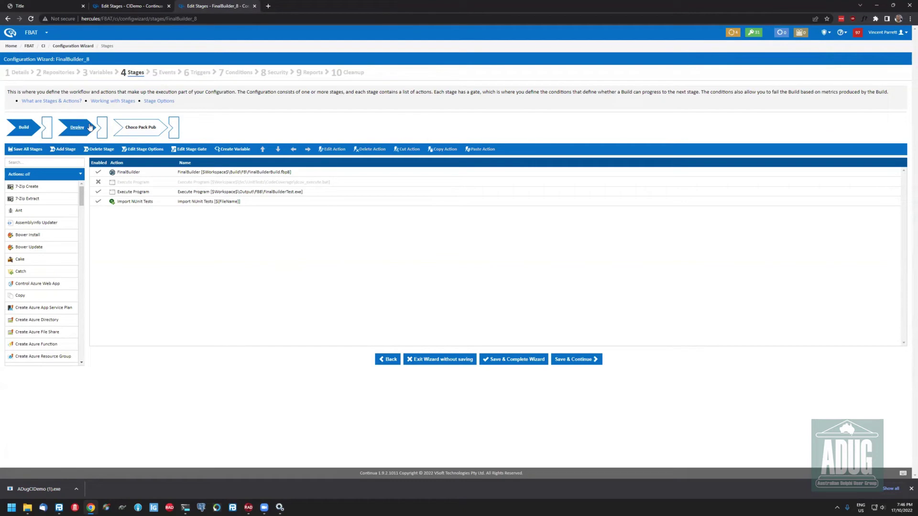
# Inspect FinalBuilder_8's Build stage promote options, then the Choco Pack Pub and Build stage actions
pyautogui.click(25, 125)
pyautogui.doubleClick(27, 126)
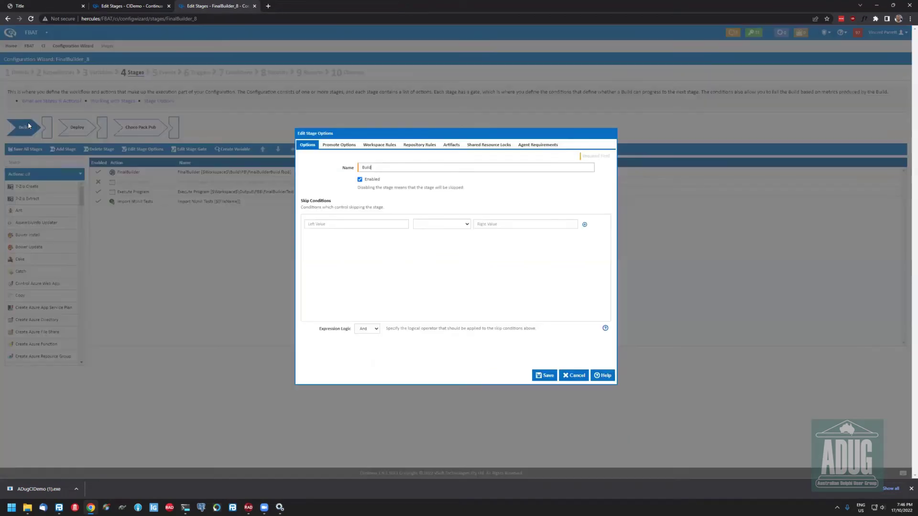
pyautogui.click(337, 145)
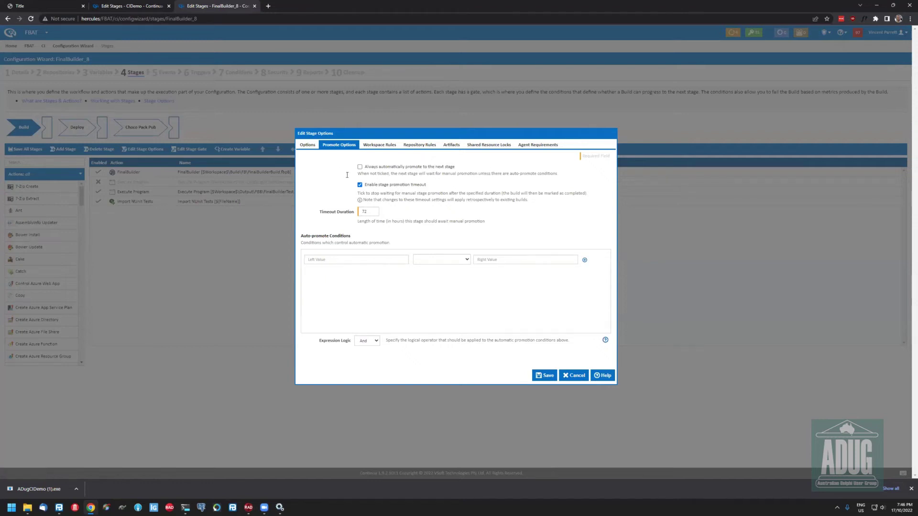
pyautogui.press('Escape')
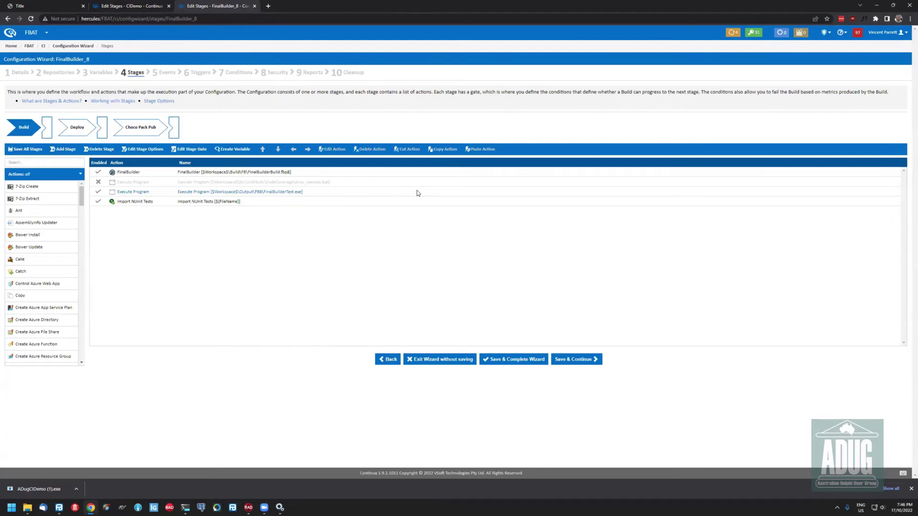
pyautogui.click(142, 133)
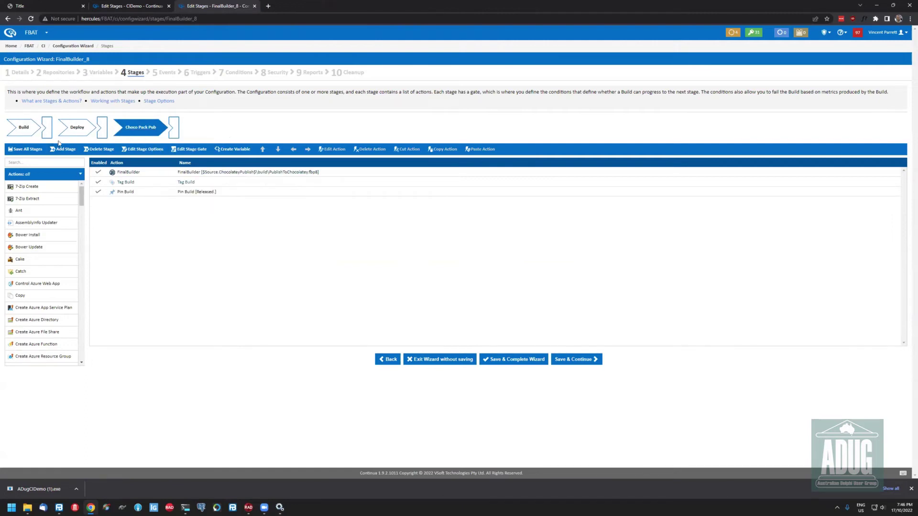
pyautogui.click(26, 130)
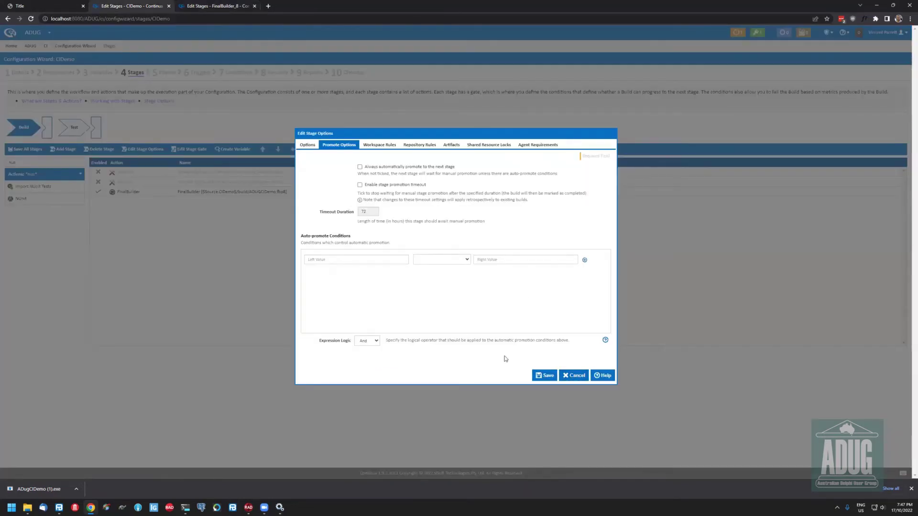
# Discard the Build stage option changes, save the CIDemo stages and start a new build
pyautogui.click(573, 375)
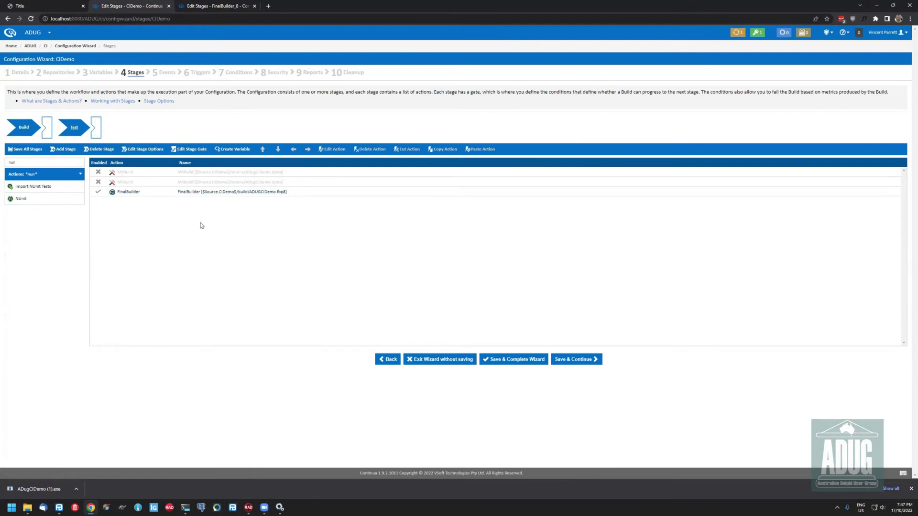
pyautogui.click(523, 363)
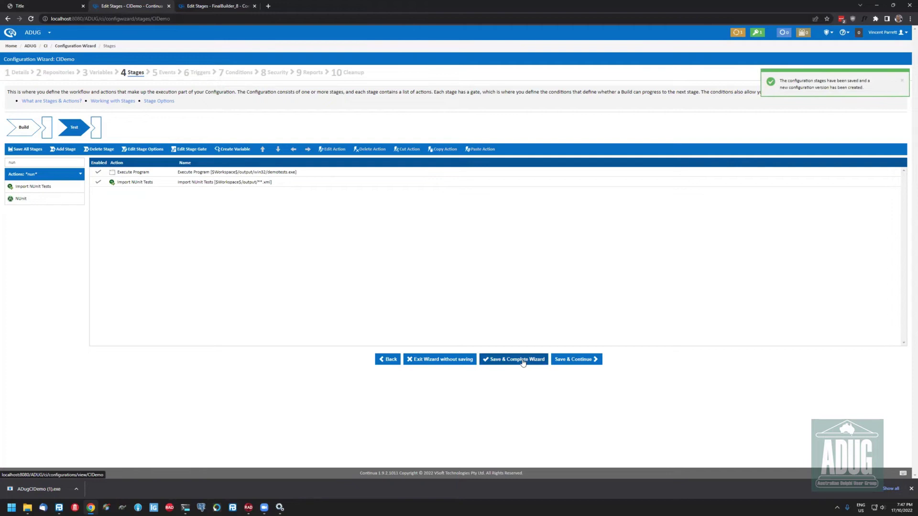
pyautogui.click(903, 59)
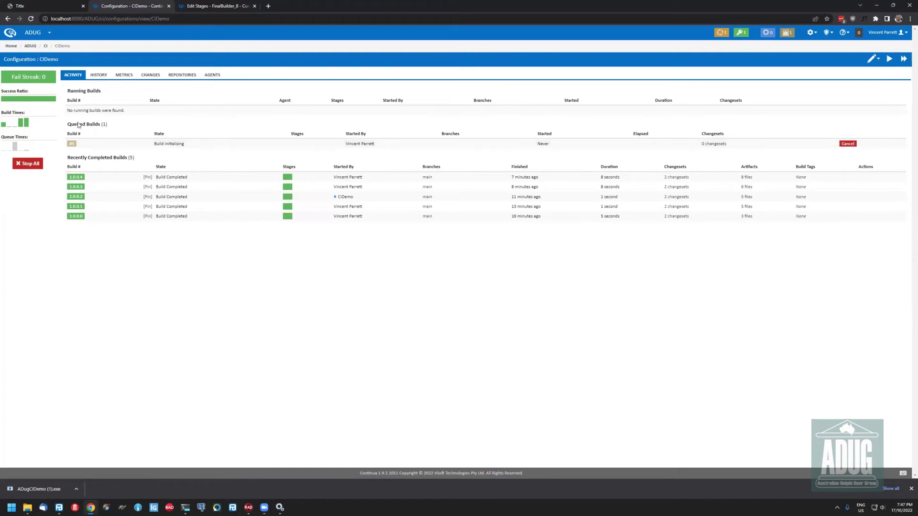
# Trace build 1.0.0.5's log to the Execute Program step where demotests.exe exited with code 1
pyautogui.click(72, 144)
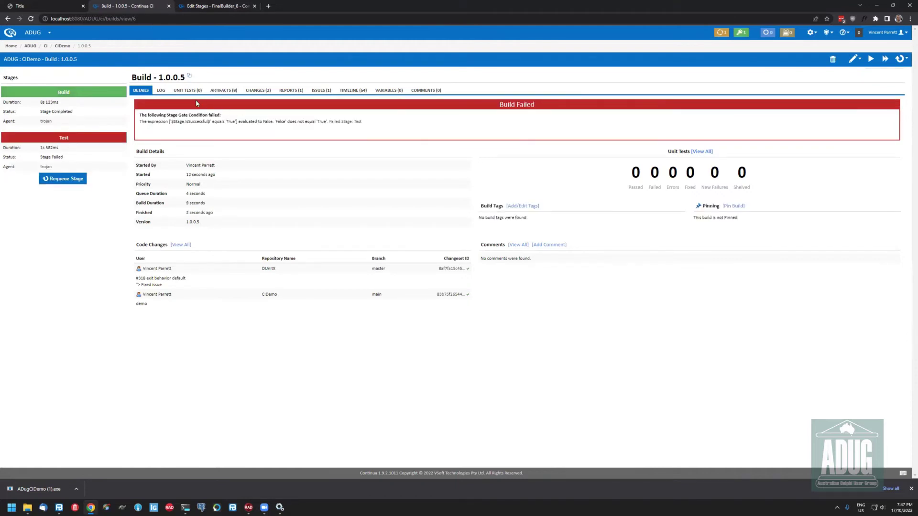
pyautogui.click(161, 91)
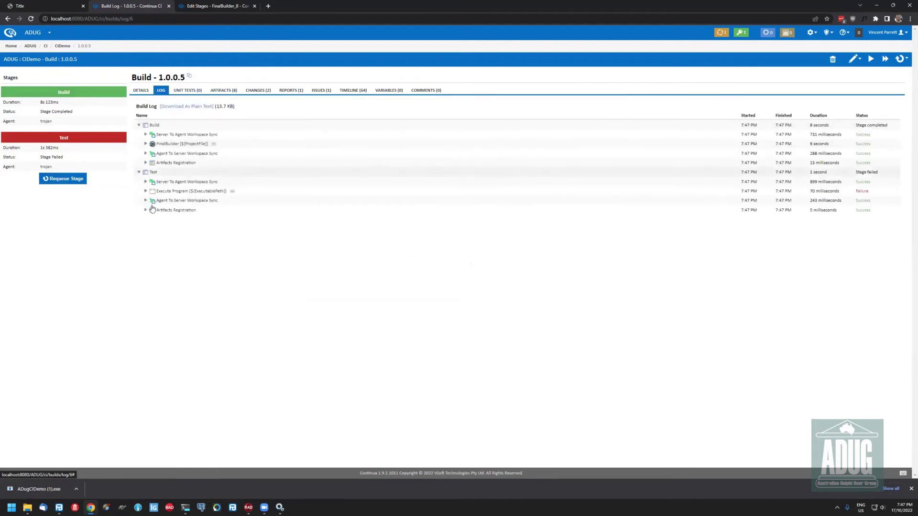
pyautogui.click(275, 192)
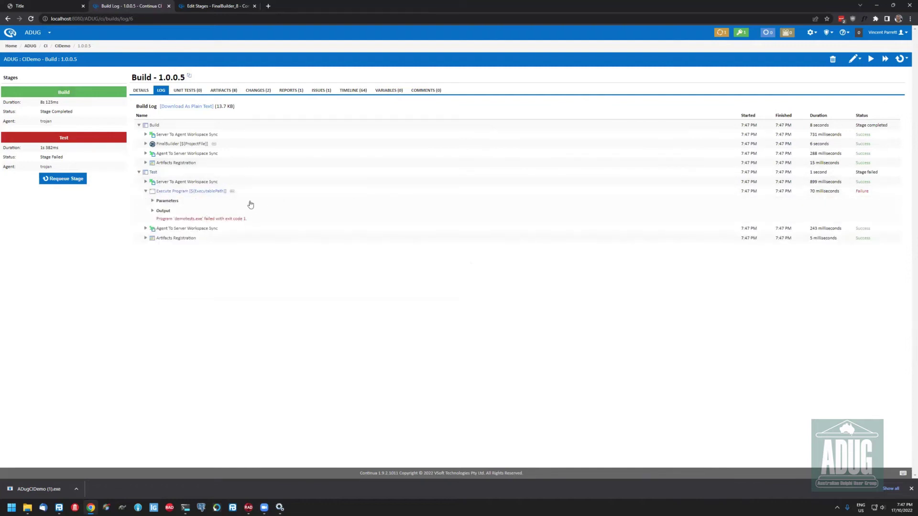
pyautogui.click(854, 59)
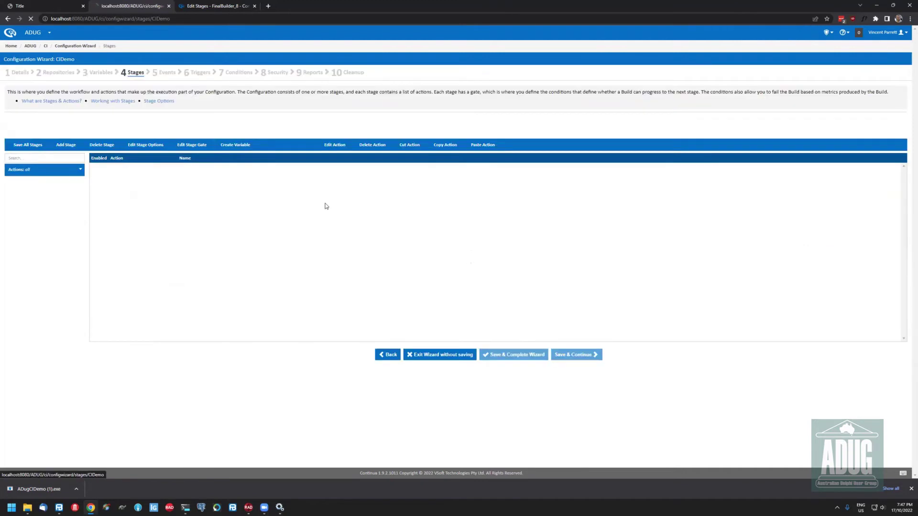
# Set the Test stage's Execute Program exit code rule to 'less than or equal to' 1, then save
pyautogui.click(102, 136)
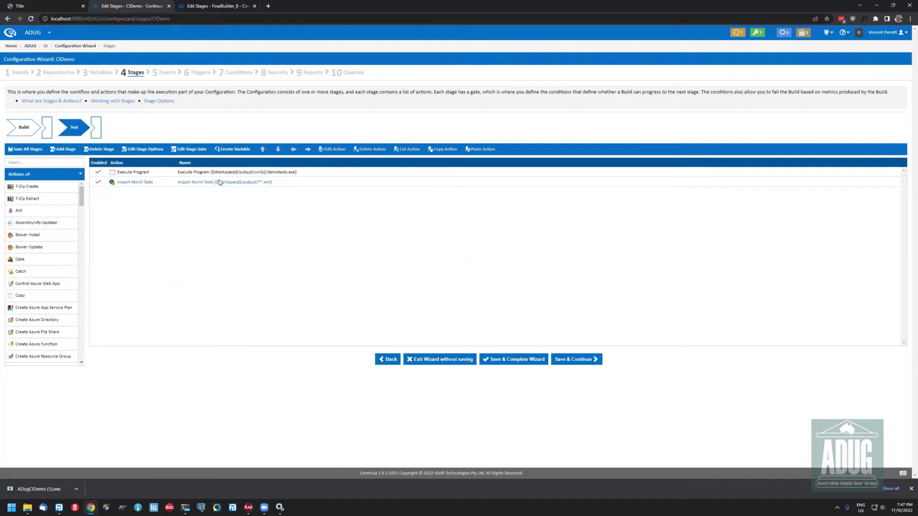
pyautogui.doubleClick(220, 172)
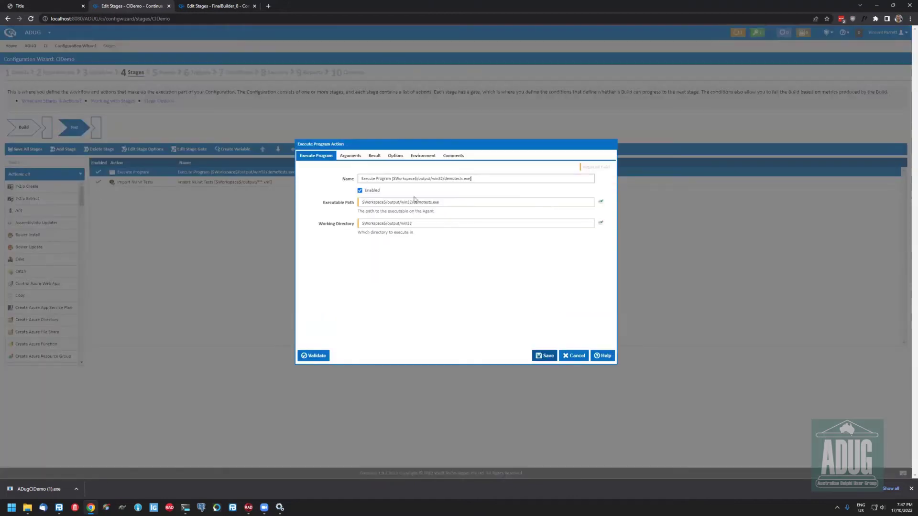
pyautogui.click(373, 157)
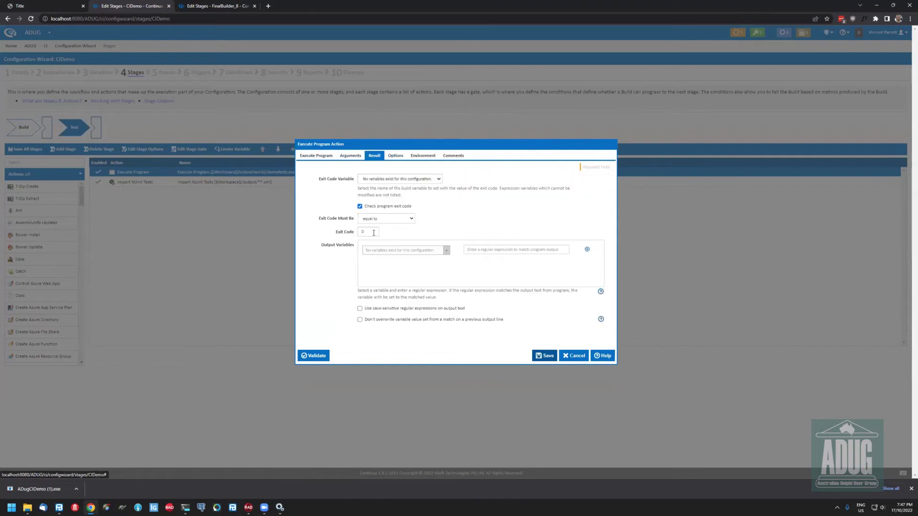
pyautogui.click(387, 218)
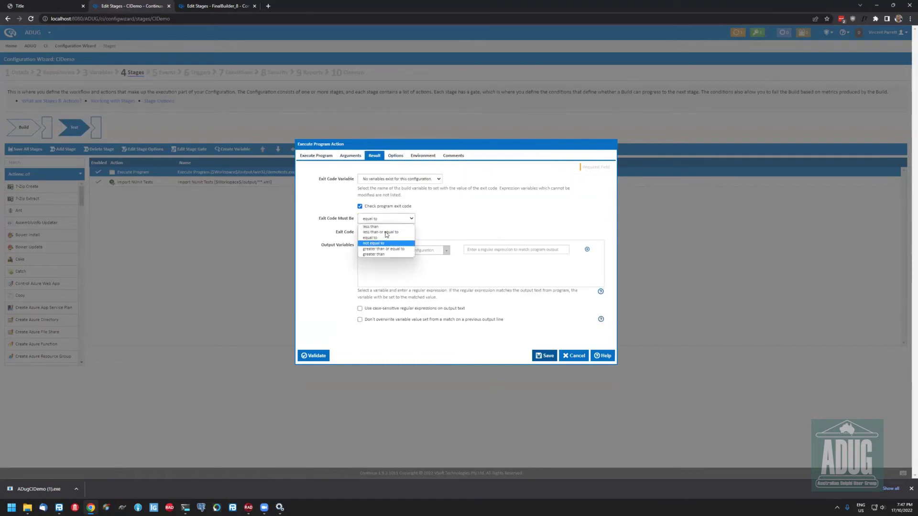
pyautogui.click(369, 233)
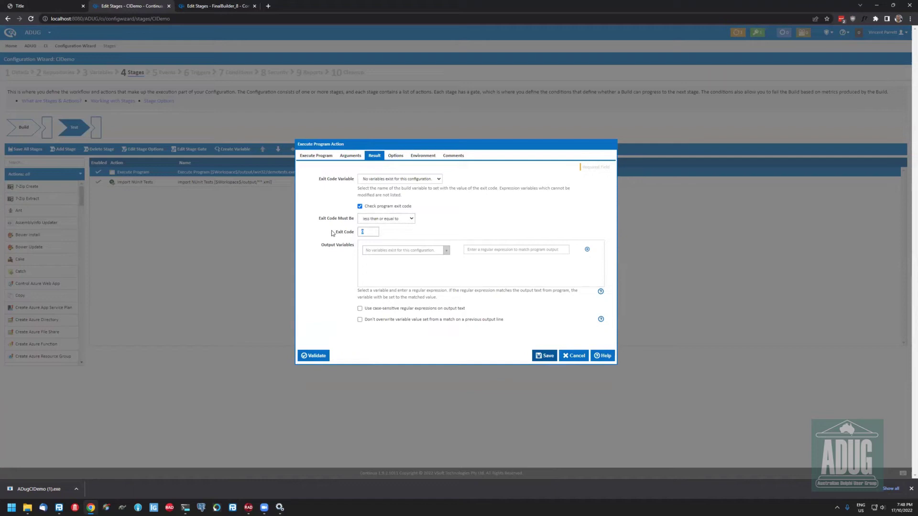
pyautogui.write('1')
pyautogui.click(544, 359)
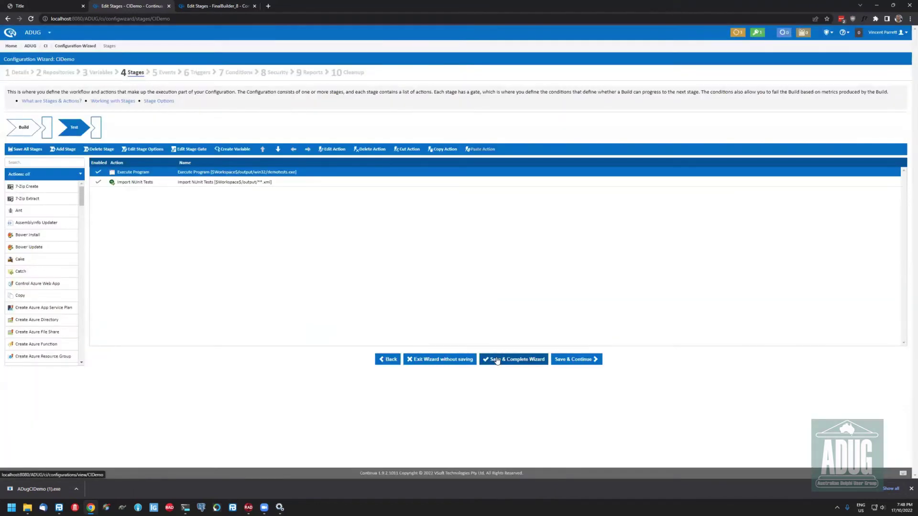
pyautogui.click(496, 360)
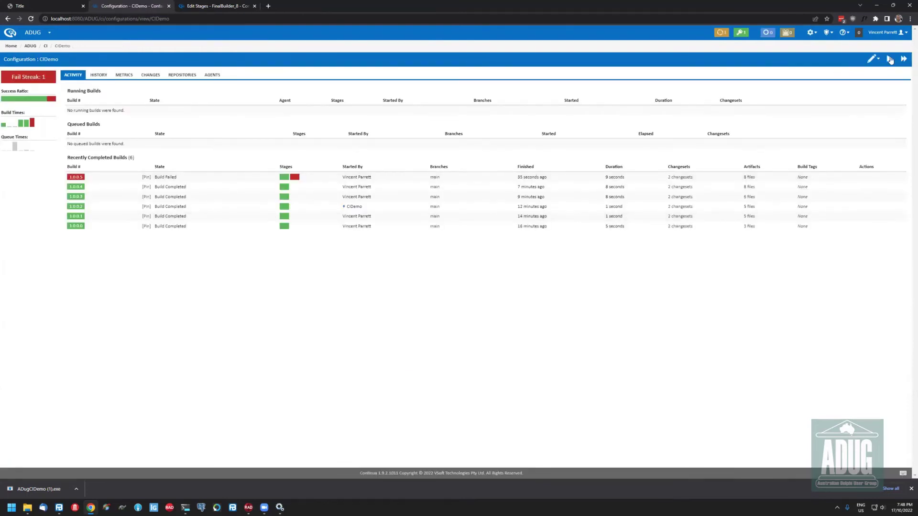
# Start another CIDemo build
pyautogui.click(889, 58)
pyautogui.click(872, 59)
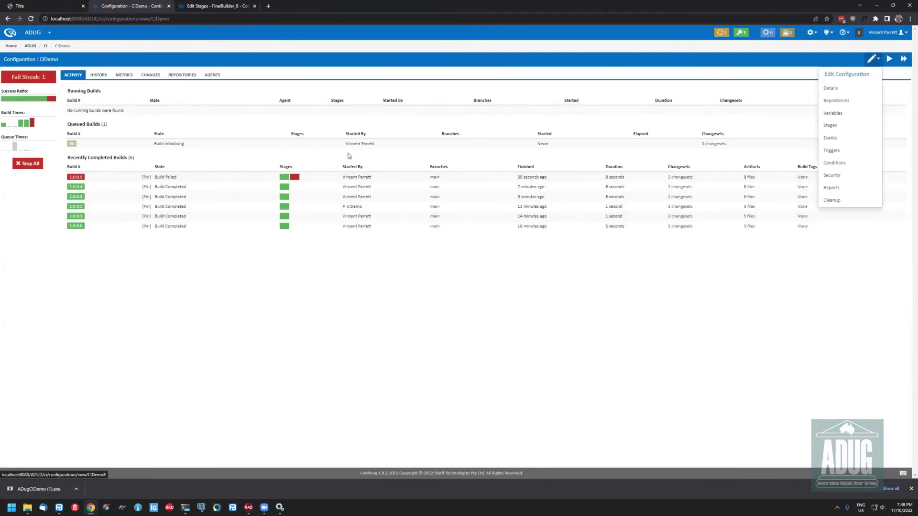
pyautogui.click(311, 160)
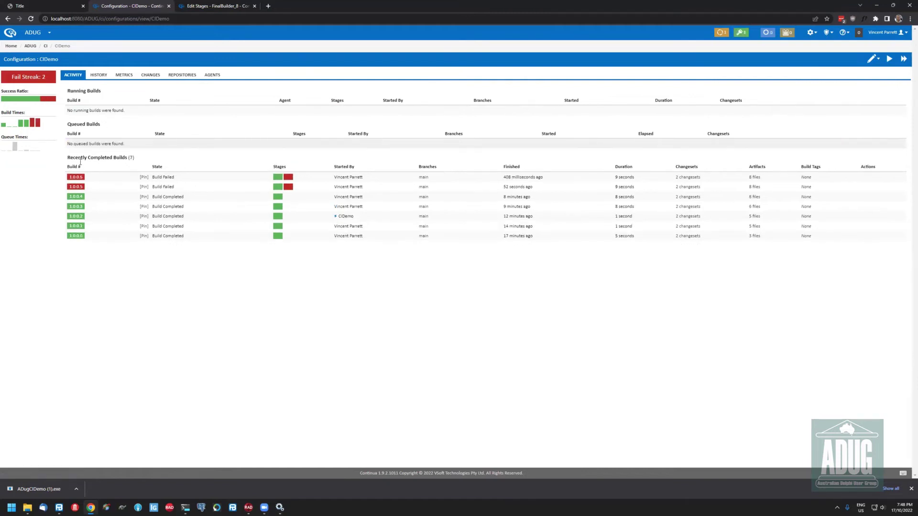
# Review build 1.0.0.6's unit test results, filtering to passed tests and the two new failures
pyautogui.moveTo(84, 177)
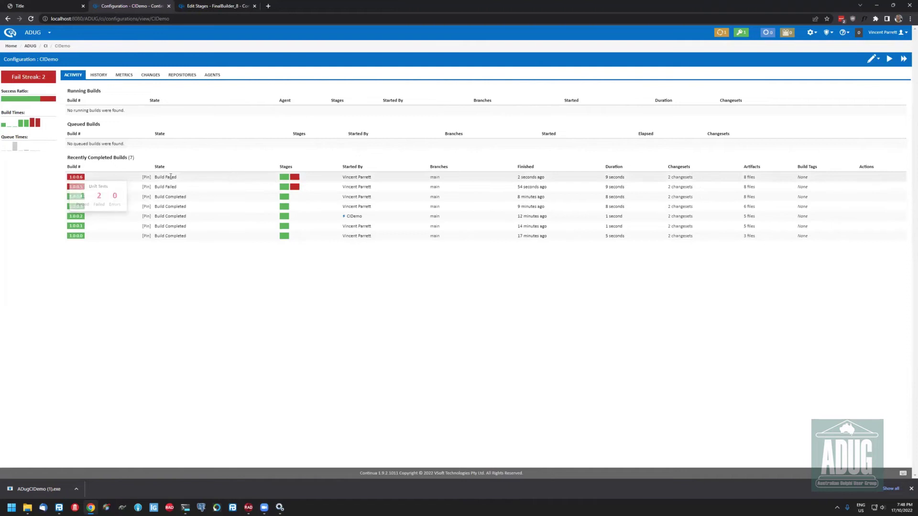
pyautogui.click(75, 178)
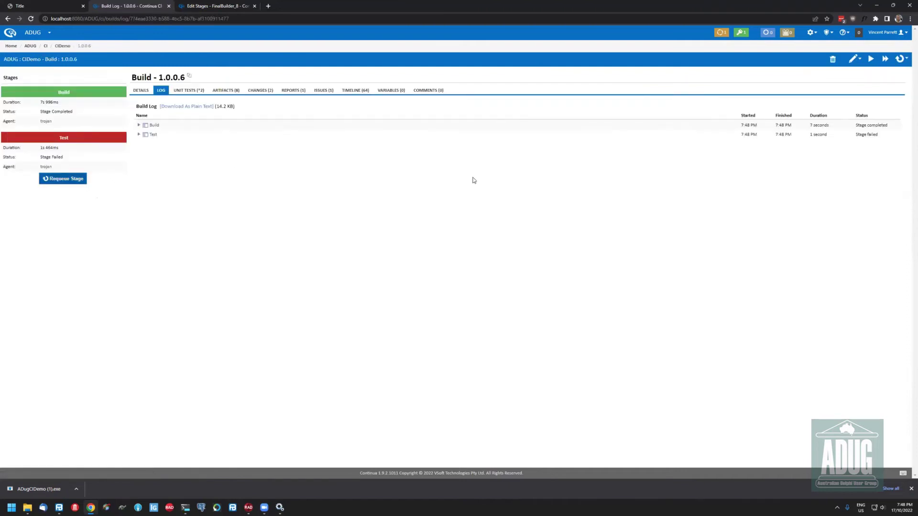
pyautogui.click(197, 93)
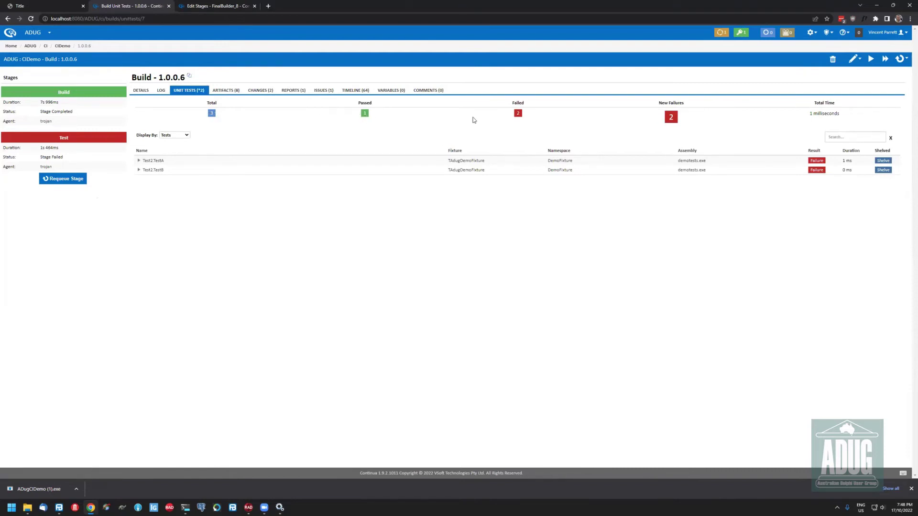
pyautogui.click(364, 115)
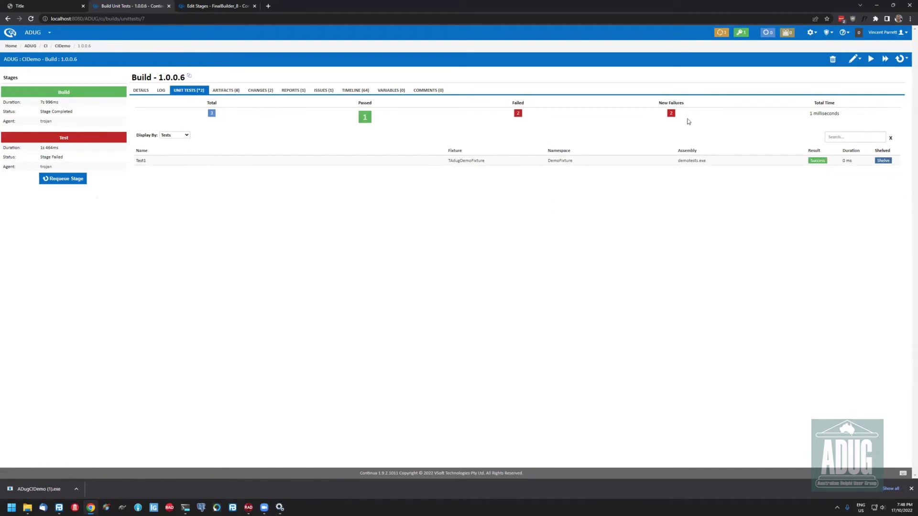
pyautogui.click(672, 118)
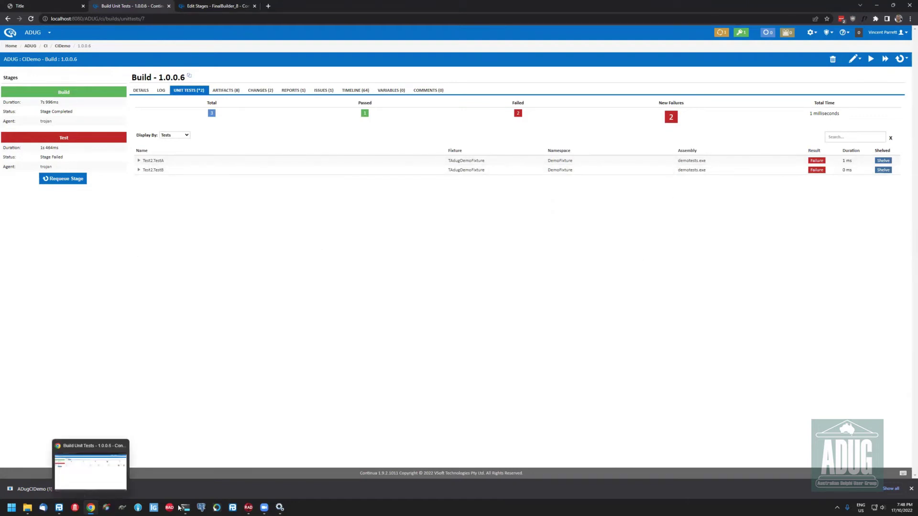
pyautogui.click(235, 485)
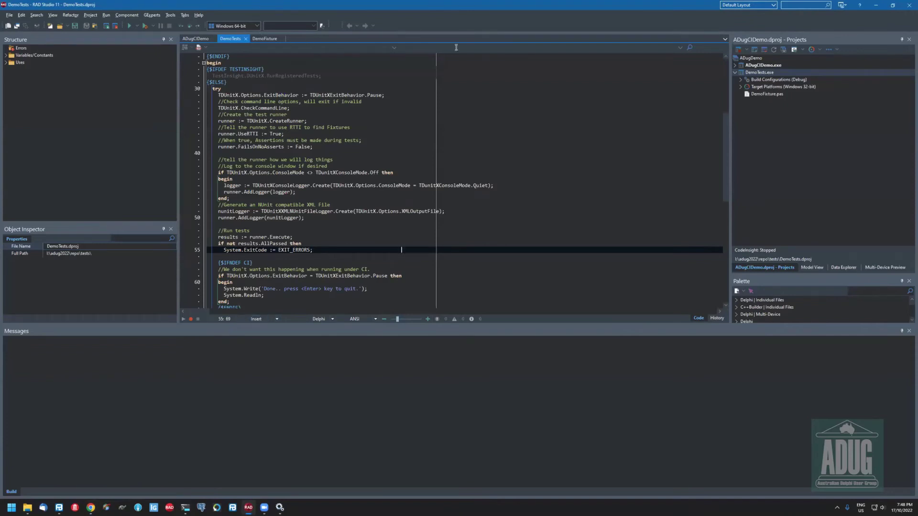
# Change Test2's Assert.AreEqual to Assert.AreNotEqual on line 32 of DemoFixture.pas and save
pyautogui.click(266, 38)
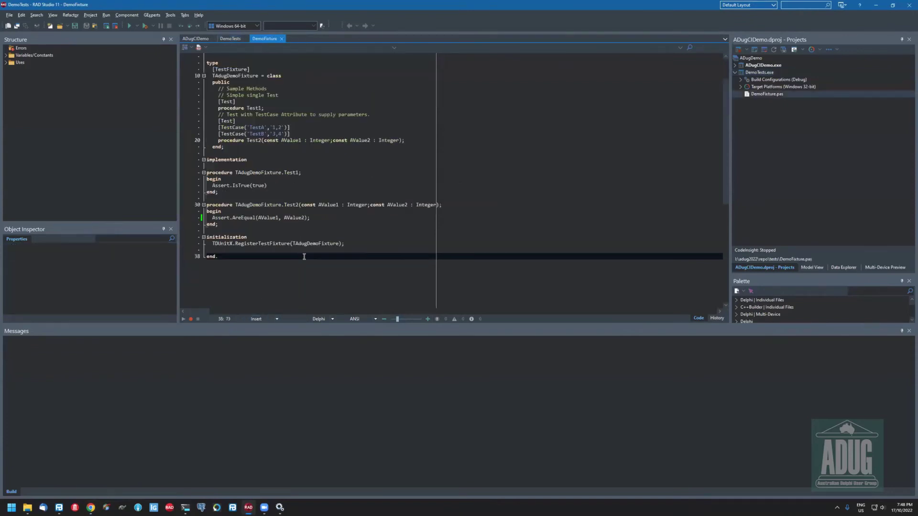
pyautogui.click(242, 216)
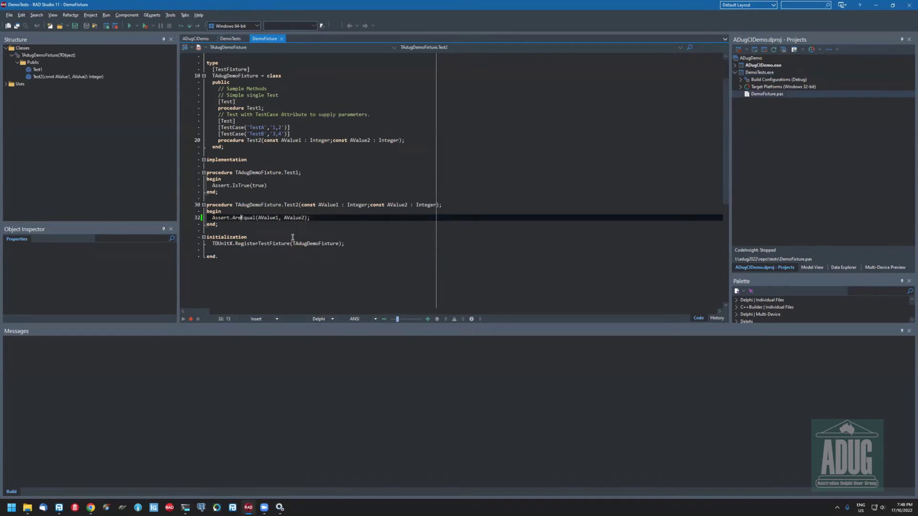
pyautogui.write('Not')
pyautogui.hotkey('ctrl', 's')
# Look over the TestA and TestB test case lines and the initialization section of DemoFixture.pas
pyautogui.click(306, 134)
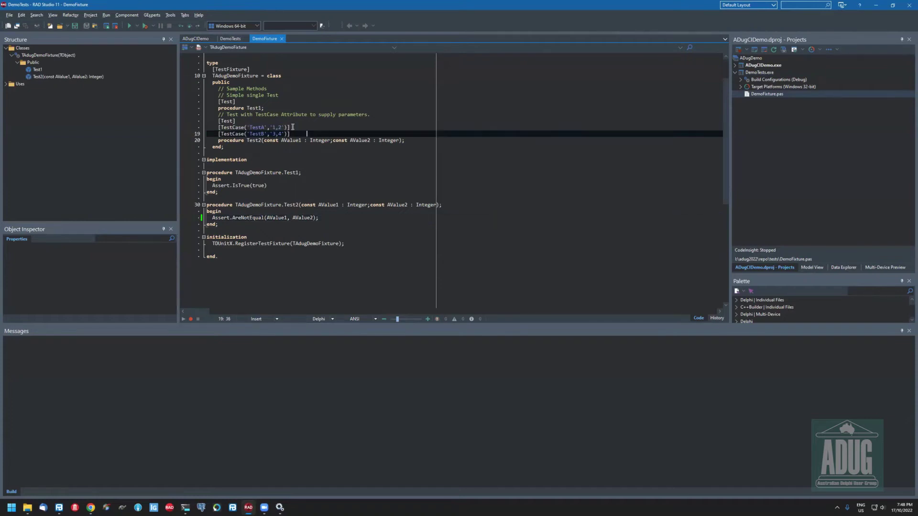
pyautogui.press('Up')
pyautogui.press('End')
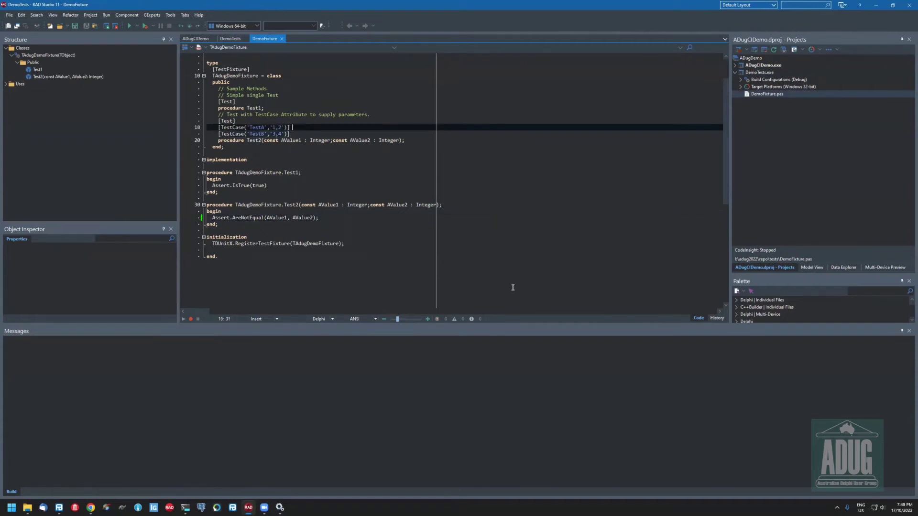
pyautogui.click(385, 236)
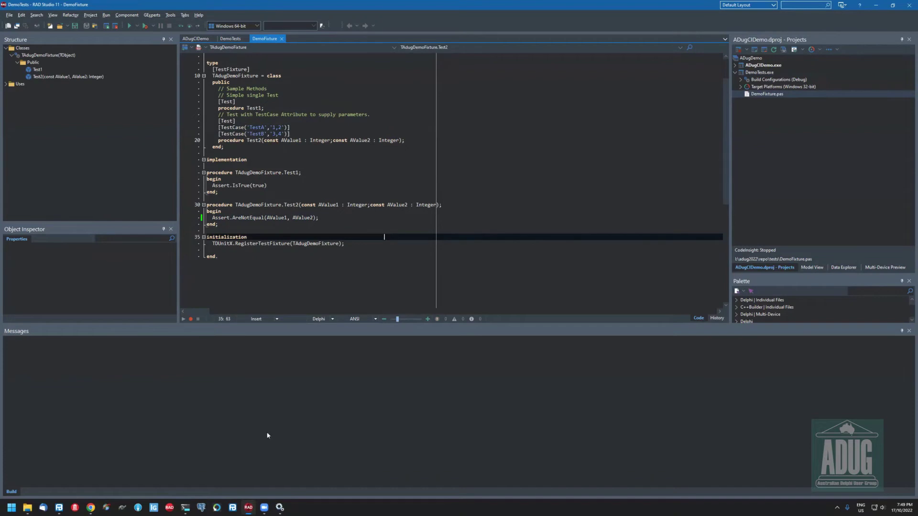
pyautogui.click(185, 507)
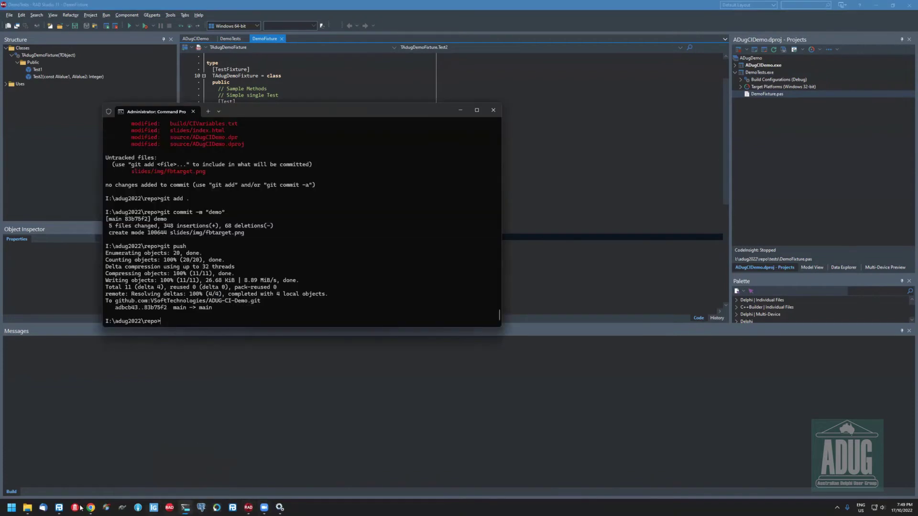
# Close the ADUGCIDemo.fbp8 project in FinalBuilder and run git status in the Command Prompt
pyautogui.hotkey('alt', 'Tab')
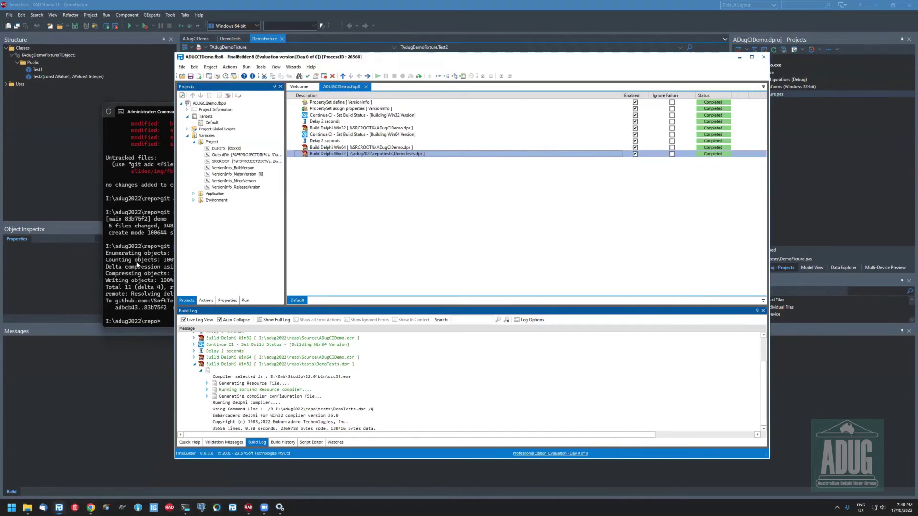
pyautogui.click(366, 87)
pyautogui.hotkey('alt', 'Tab')
pyautogui.write('git status')
pyautogui.press('Return')
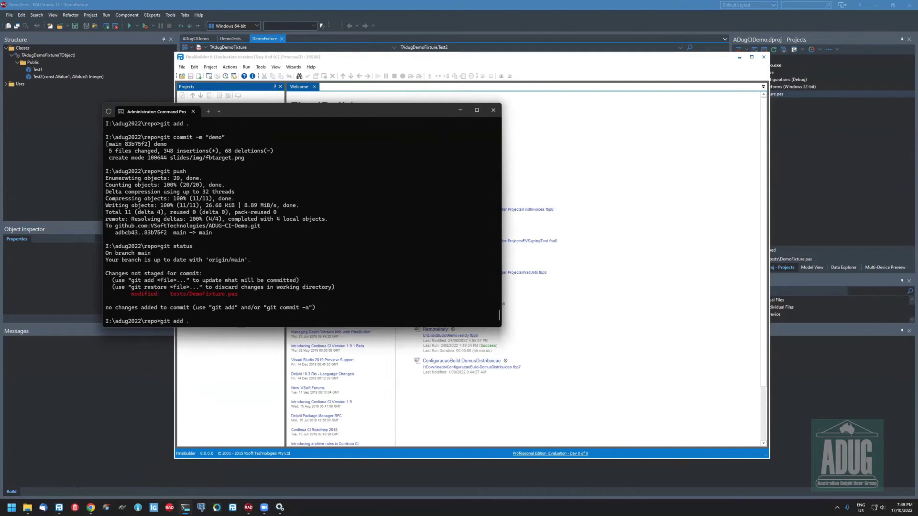
# Stage all changes, commit them as "fixed failing tests", and git push to GitHub
pyautogui.press('Return')
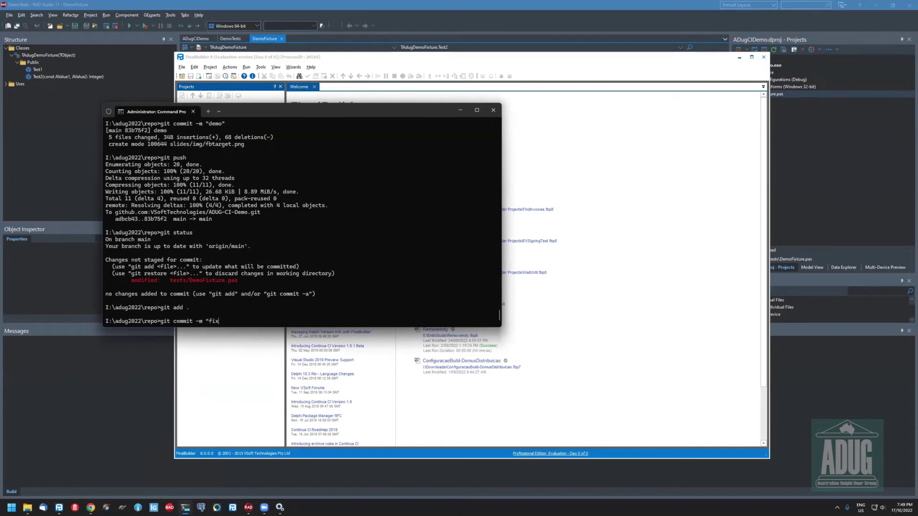
pyautogui.write('git commit -m "fixed failing tests"')
pyautogui.press('Return')
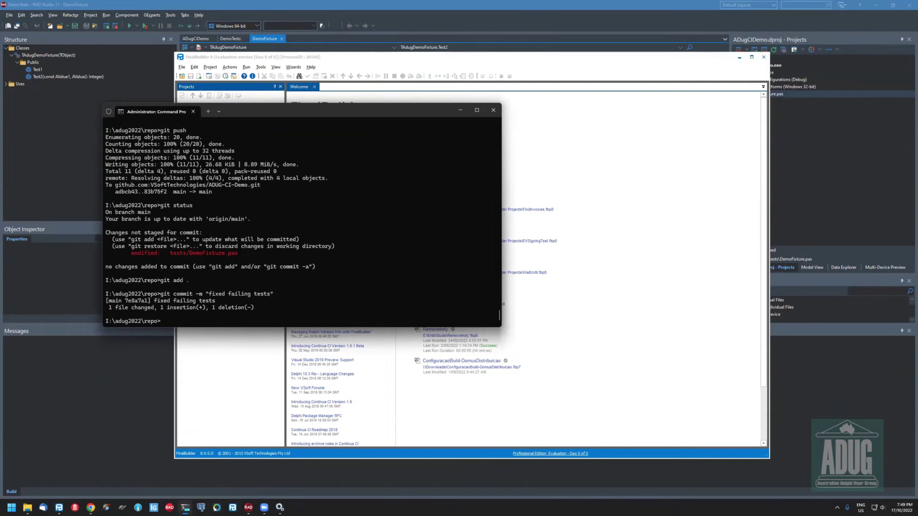
pyautogui.write('git push')
pyautogui.press('Return')
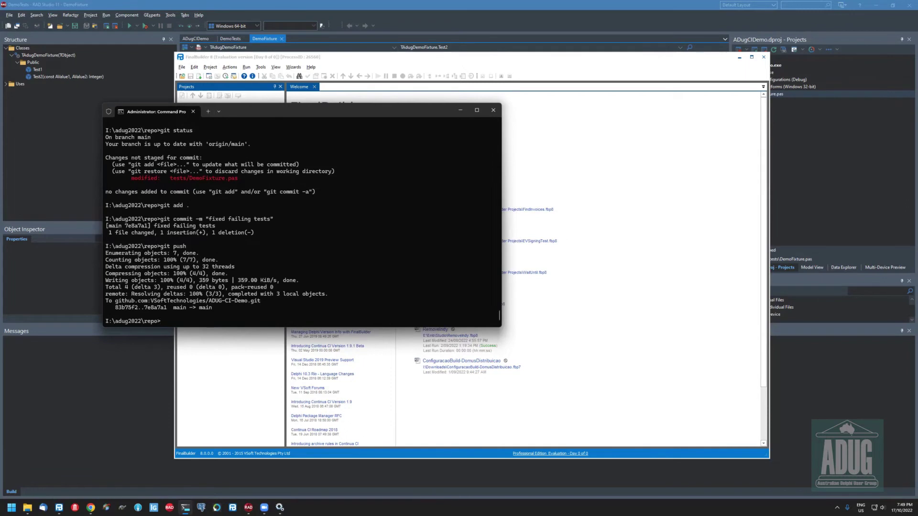
pyautogui.click(92, 507)
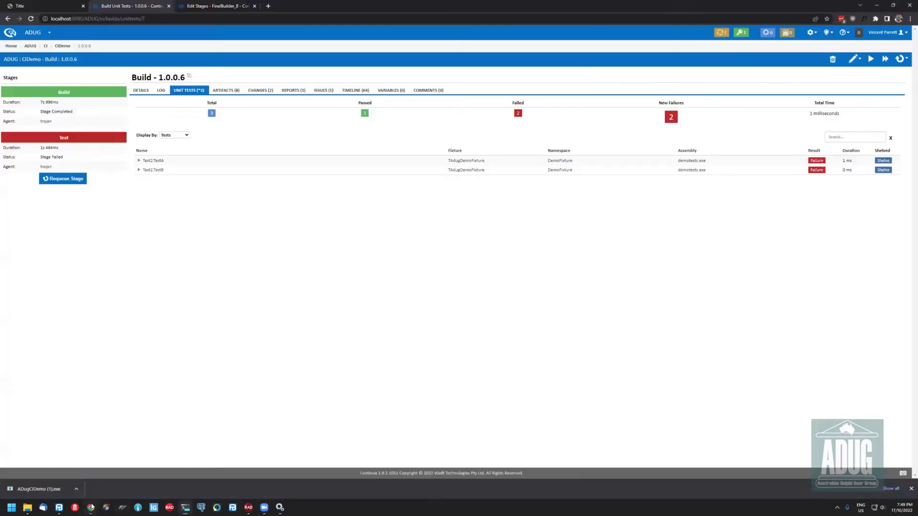
# Open CIDemo from the ADUG CI dashboard, check its repositories, and end the queued build's quiet period
pyautogui.click(45, 46)
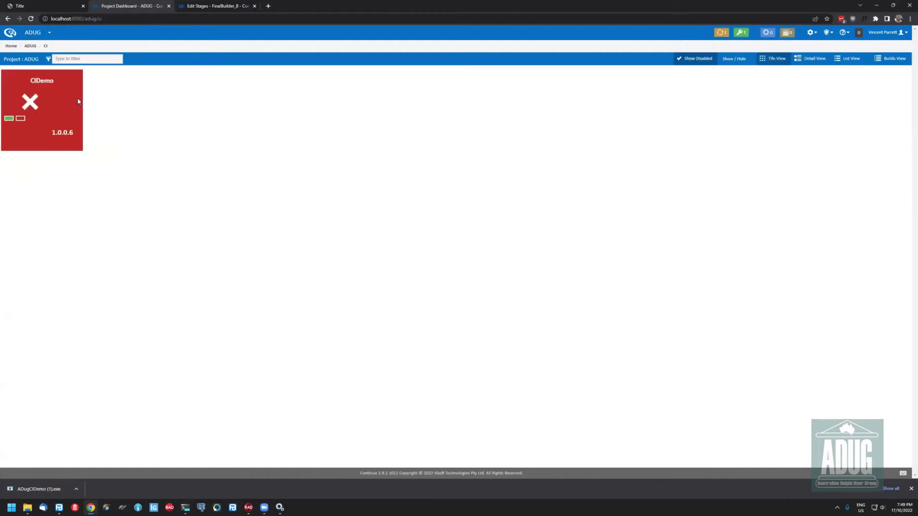
pyautogui.moveTo(74, 117)
pyautogui.click(42, 80)
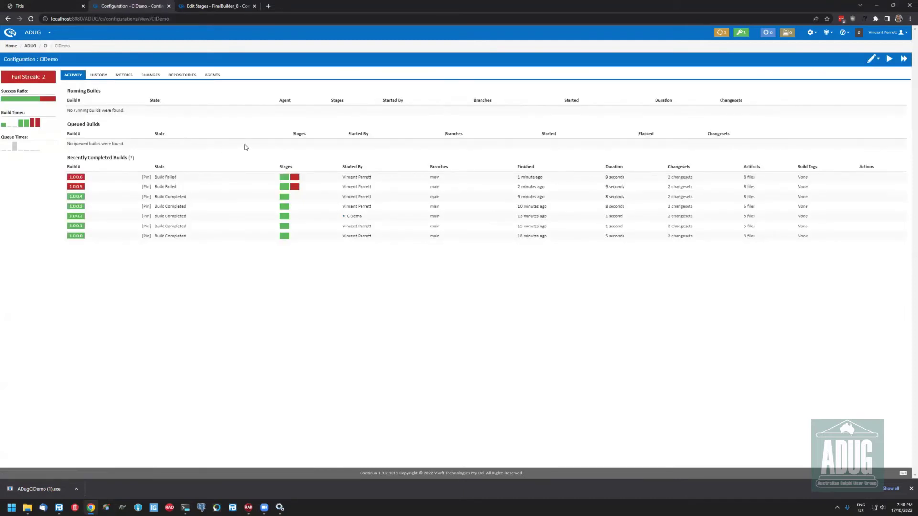
pyautogui.click(182, 76)
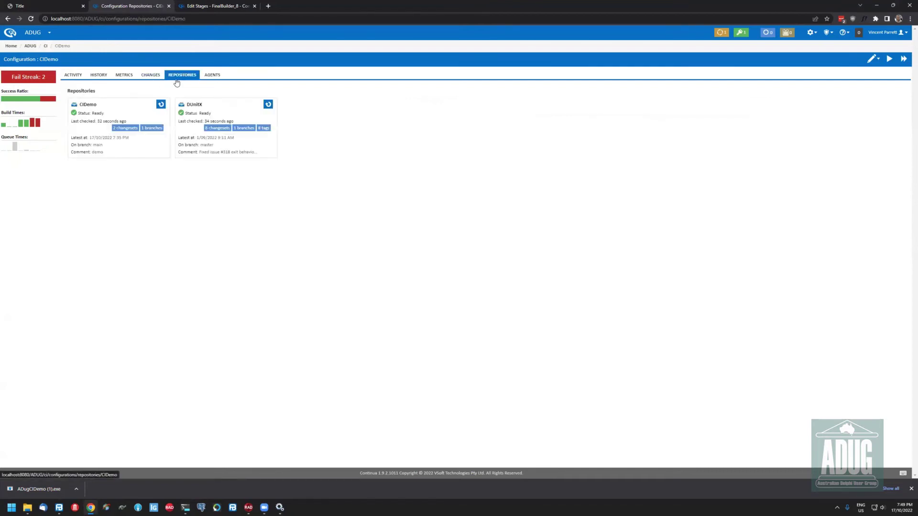
pyautogui.click(74, 78)
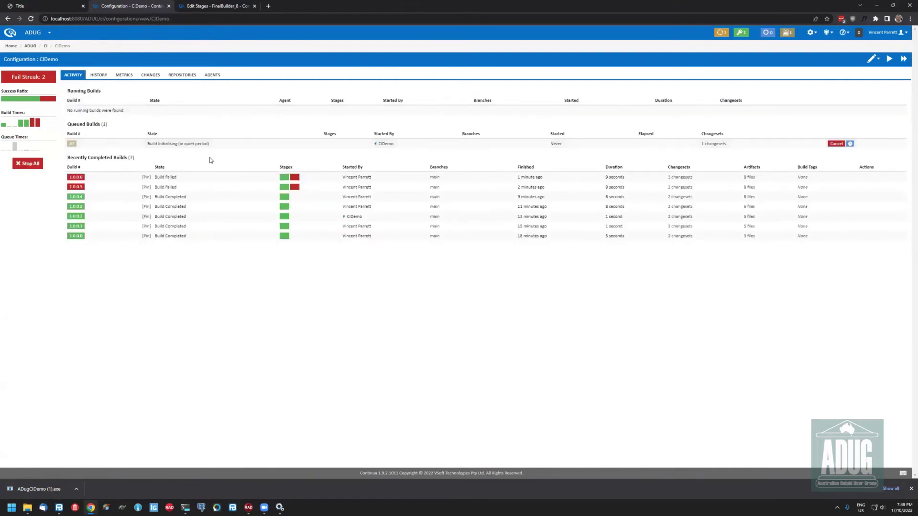
pyautogui.moveTo(846, 144)
pyautogui.click(843, 144)
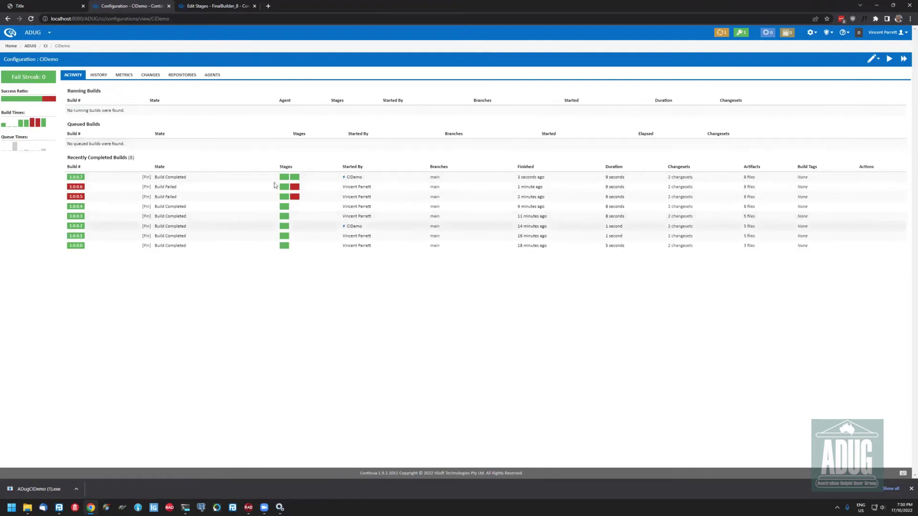
# Inspect build 1.0.0.7's fixed tests plus its Artifacts and Changes tabs, then go back to the ADUG dashboard
pyautogui.click(294, 178)
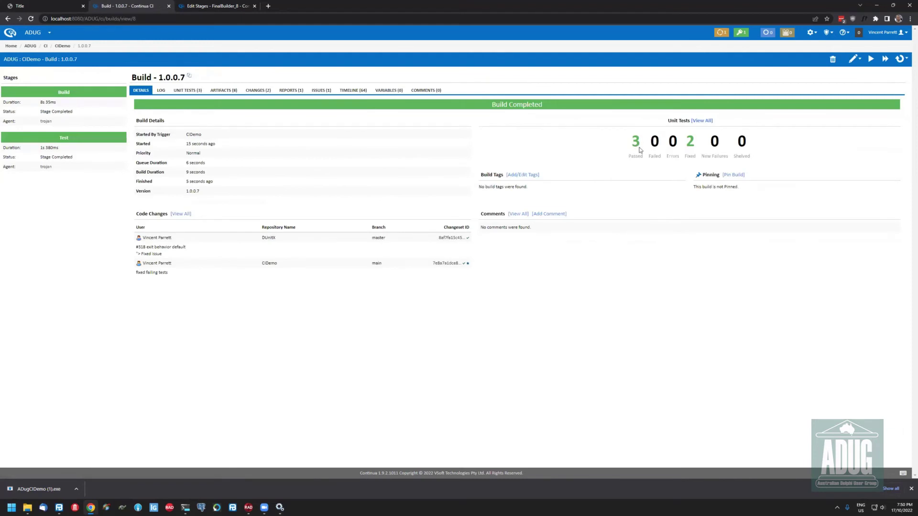
pyautogui.click(689, 141)
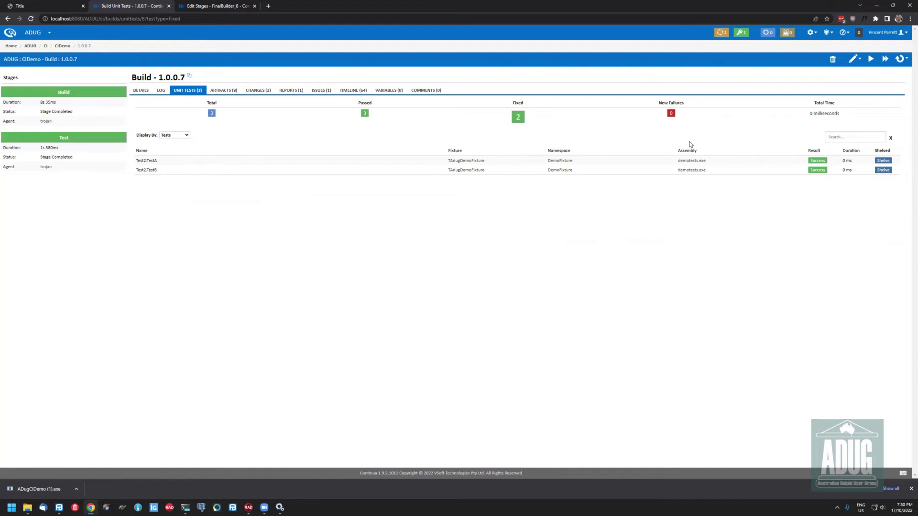
pyautogui.click(229, 91)
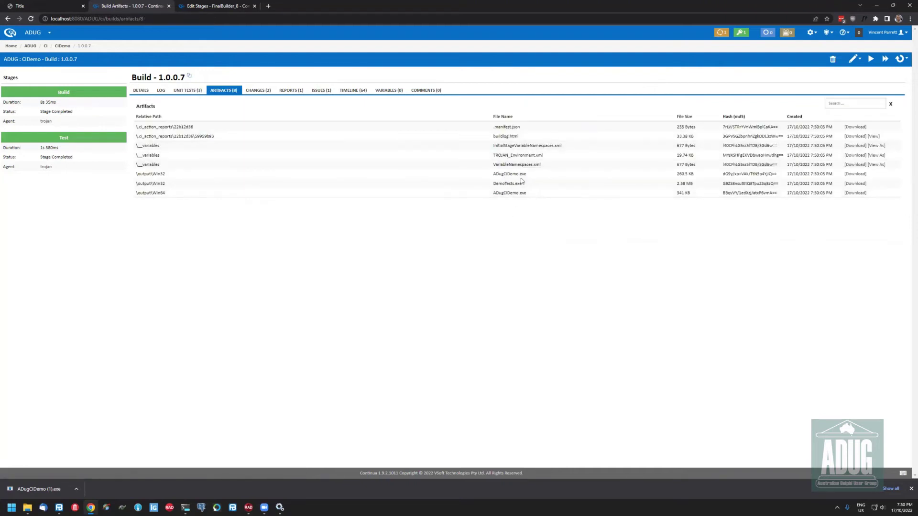
pyautogui.moveTo(546, 181)
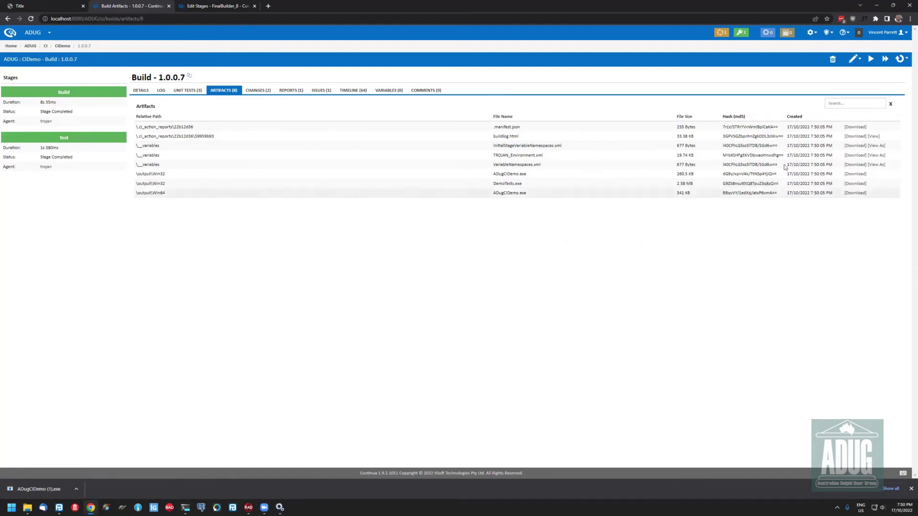
pyautogui.click(254, 92)
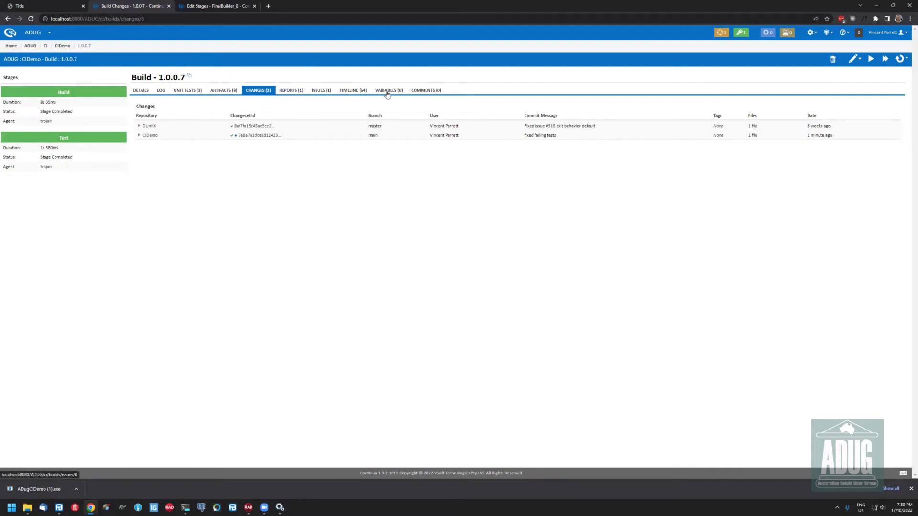
pyautogui.click(30, 36)
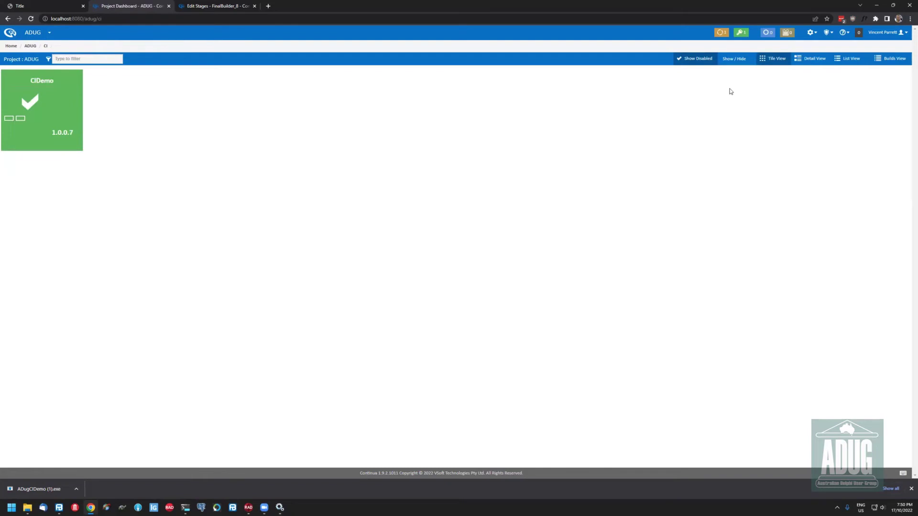
# Switch the ADUG dashboard to detailed and list layouts, then show all recent builds
pyautogui.click(811, 61)
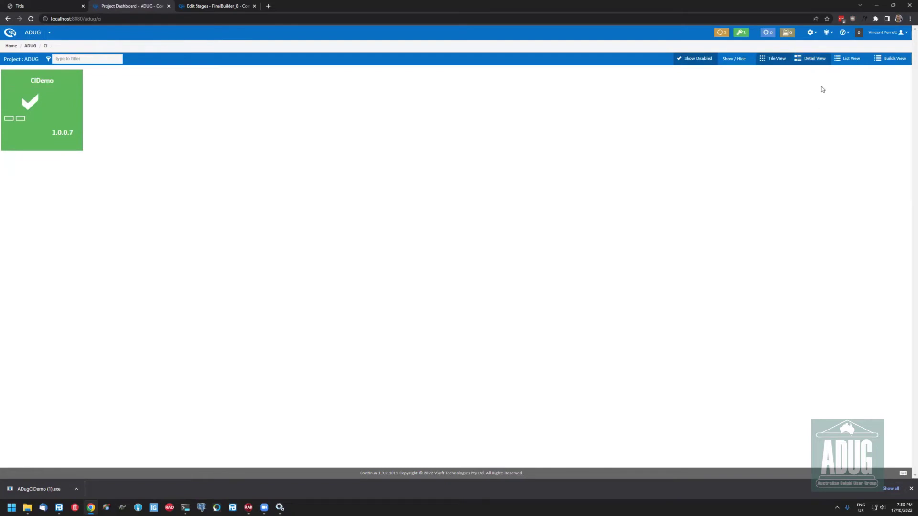
pyautogui.click(847, 60)
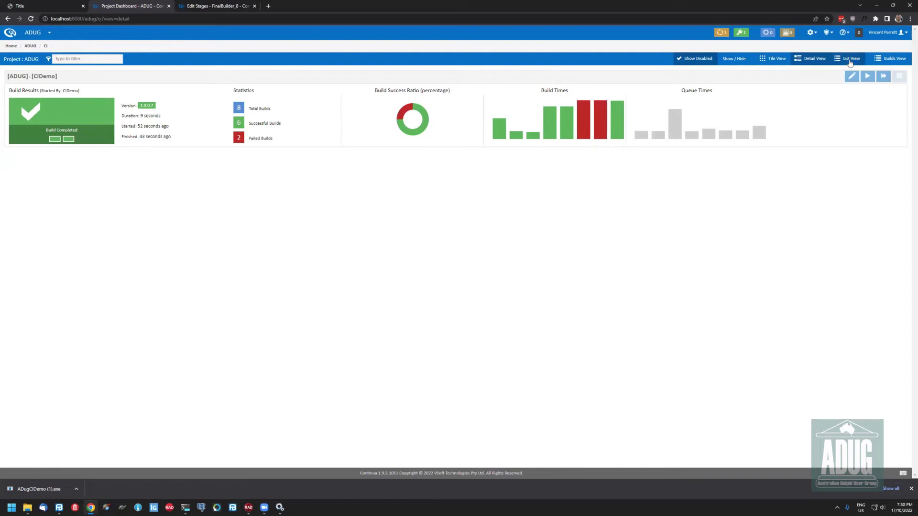
pyautogui.click(884, 61)
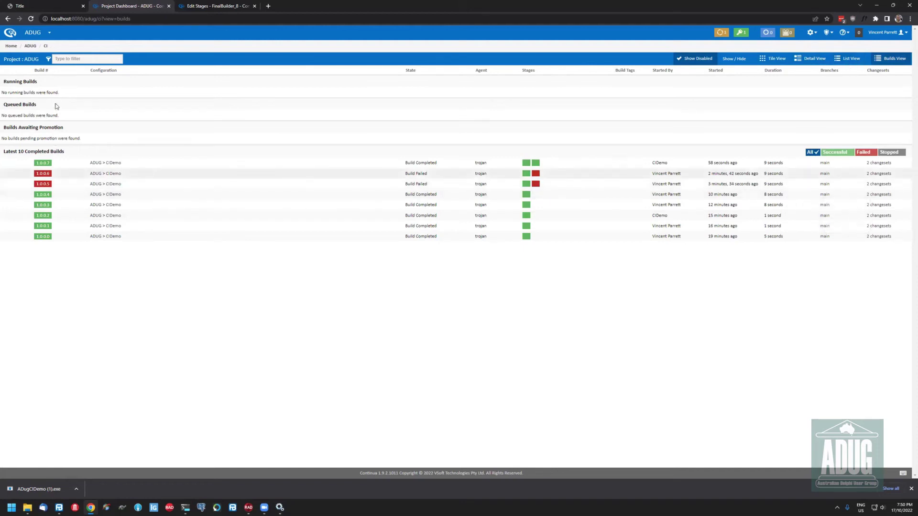
# Open the Agents overview listing the single registered agent trojan, online and compatible
pyautogui.click(34, 33)
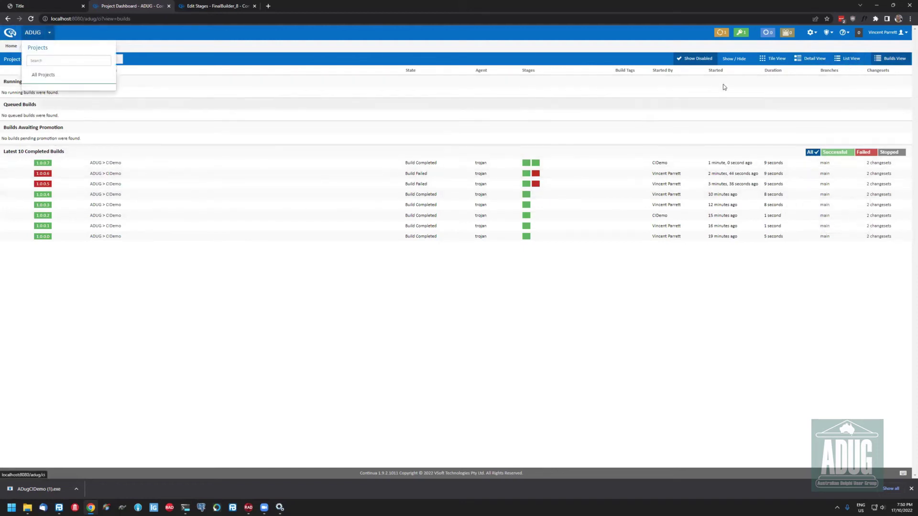
pyautogui.click(724, 42)
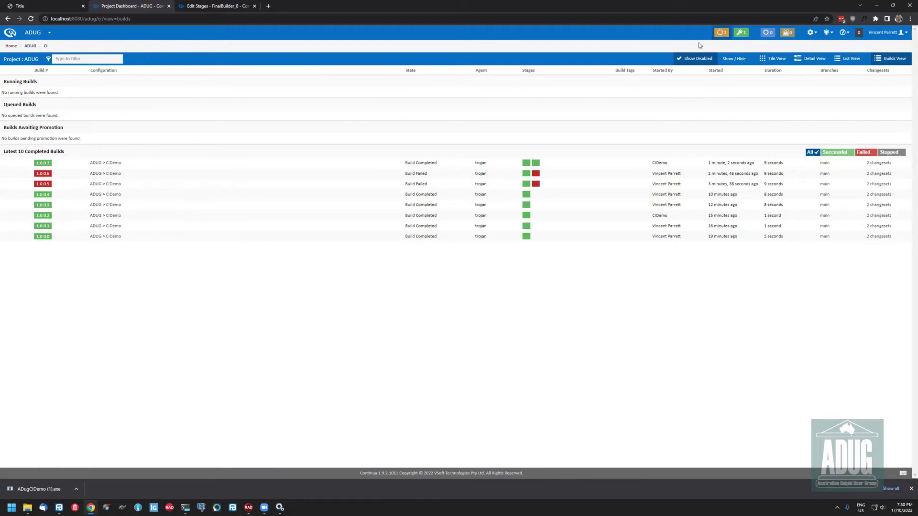
pyautogui.click(720, 34)
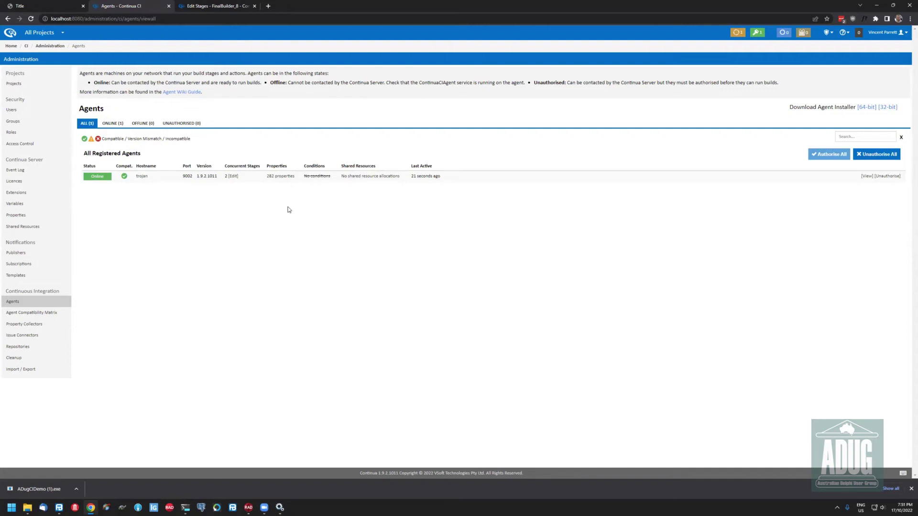
# Browse the trojan agent's 282 properties, filter them to 'delphi', then view Compatibility
pyautogui.click(285, 182)
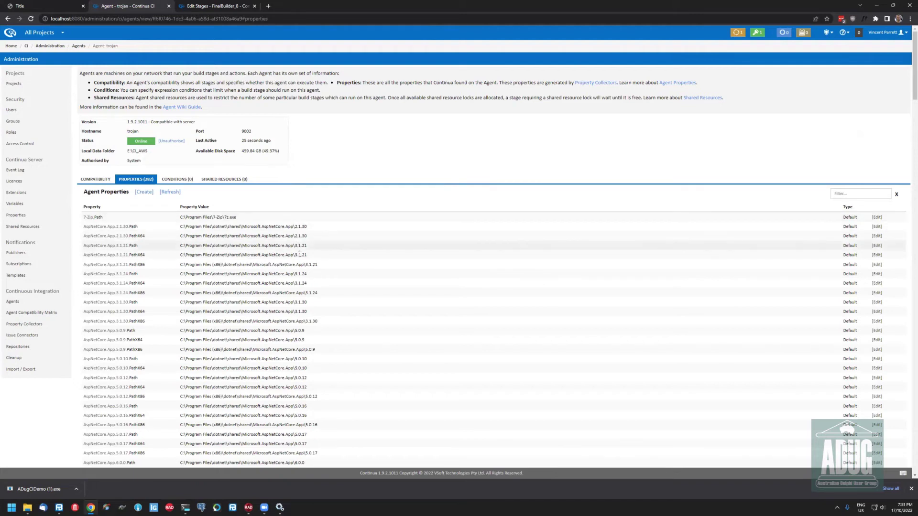
pyautogui.scroll(-10, 341, 277)
pyautogui.scroll(-15, 340, 276)
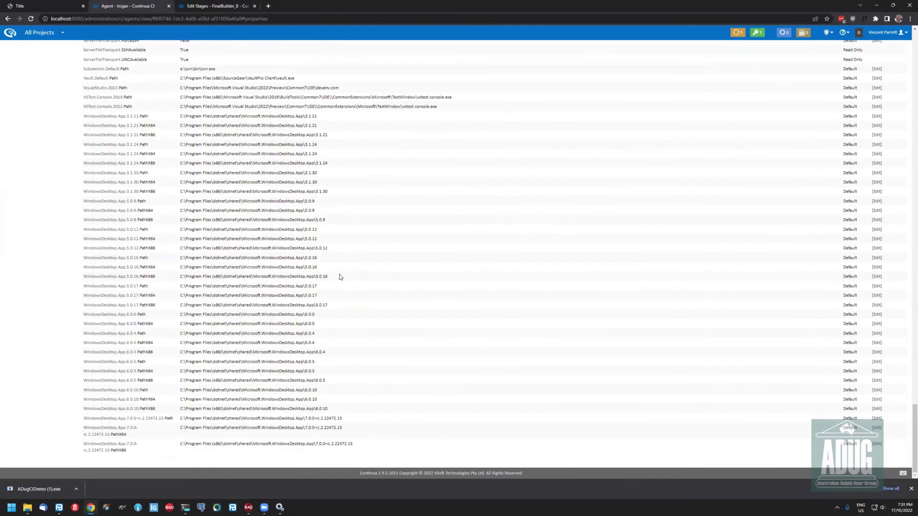
pyautogui.scroll(20, 341, 276)
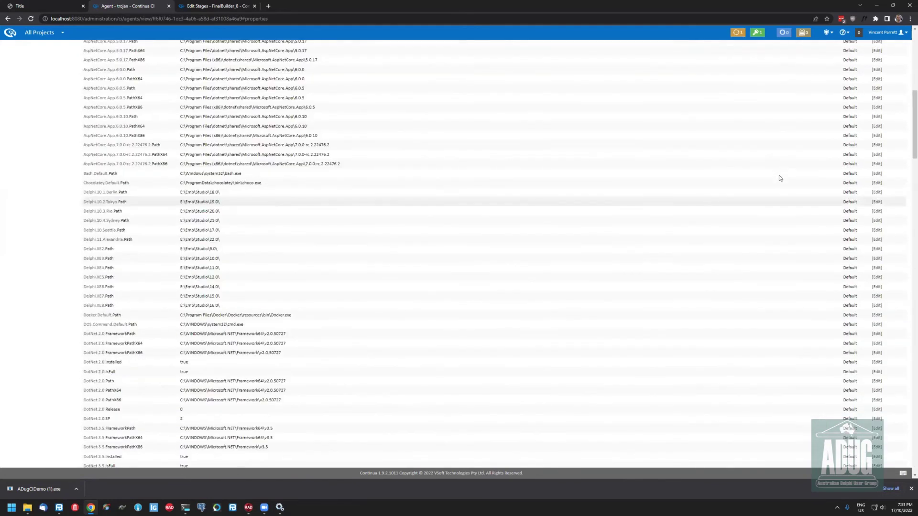
pyautogui.click(853, 192)
pyautogui.write('d')
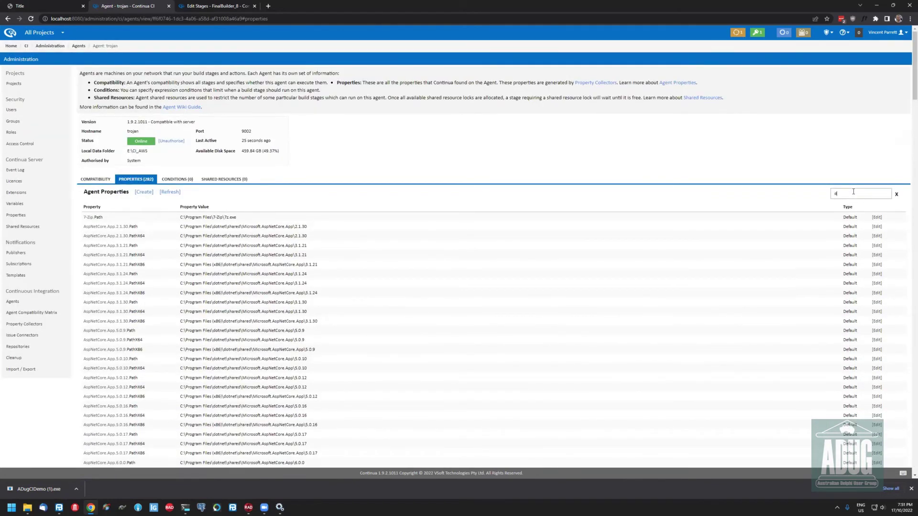
pyautogui.write('elphi')
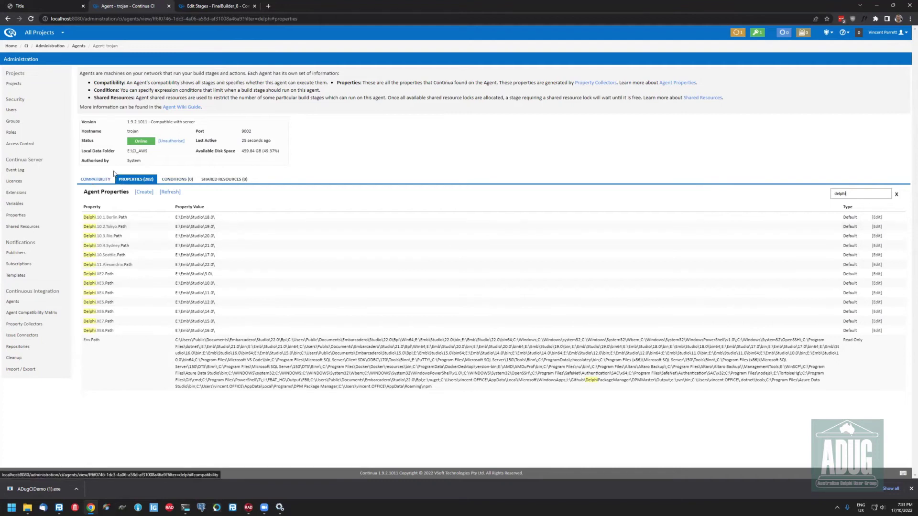
pyautogui.click(95, 179)
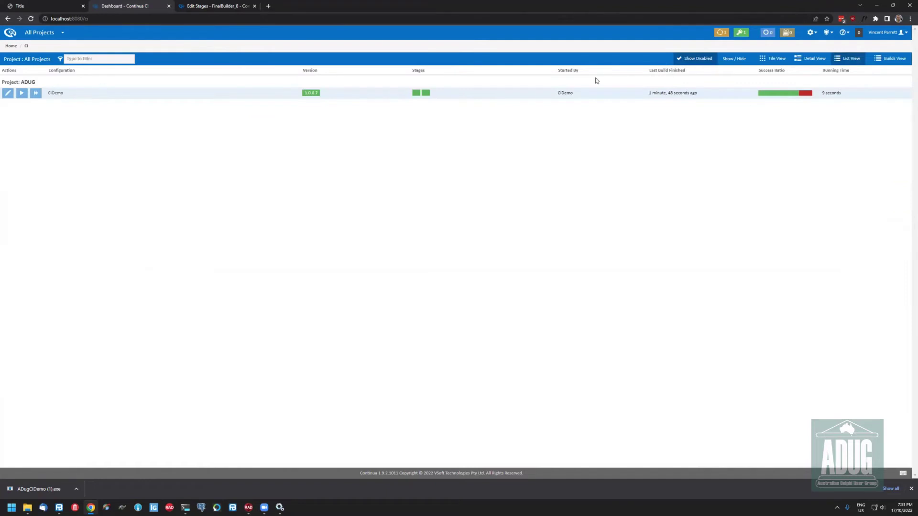
# Show the dashboard as tiles, open CIDemo, and bring up the Build stage's agent requirements
pyautogui.click(730, 59)
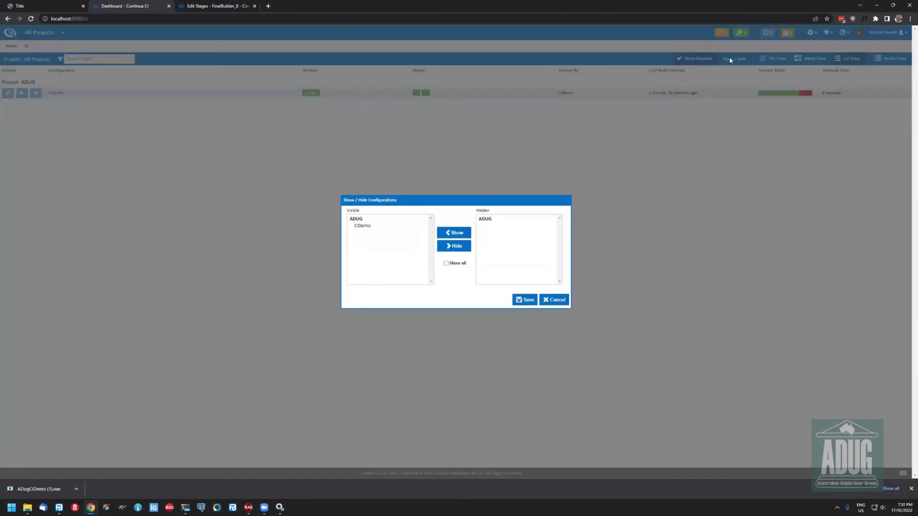
pyautogui.press('Escape')
pyautogui.click(774, 59)
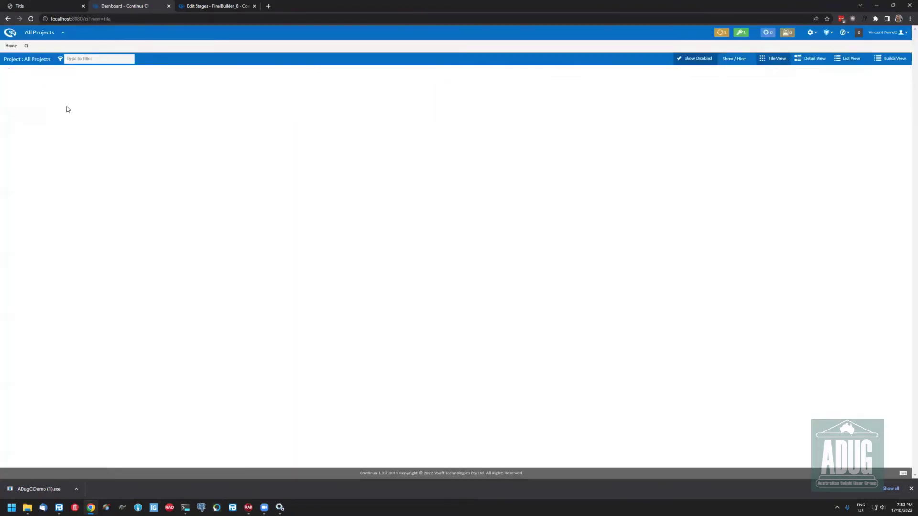
pyautogui.click(52, 89)
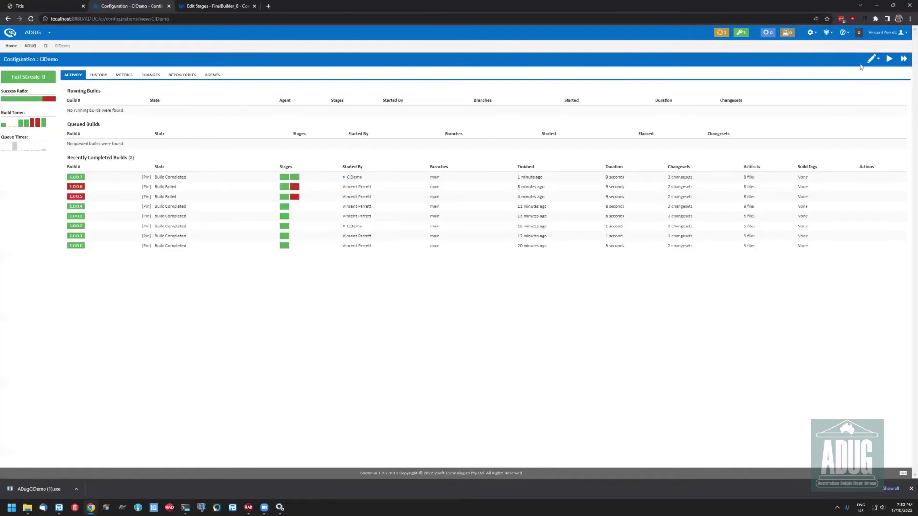
pyautogui.click(872, 58)
pyautogui.click(837, 130)
pyautogui.doubleClick(32, 126)
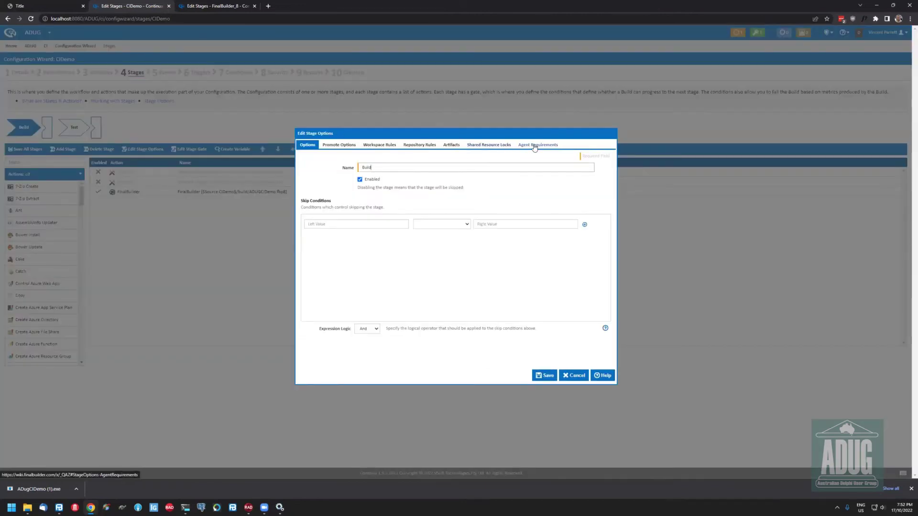
pyautogui.click(534, 146)
# Add a requirement that $Agent.Delphi.11.Alexandria.Path$ Exists
pyautogui.click(390, 175)
pyautogui.write('$Agent.')
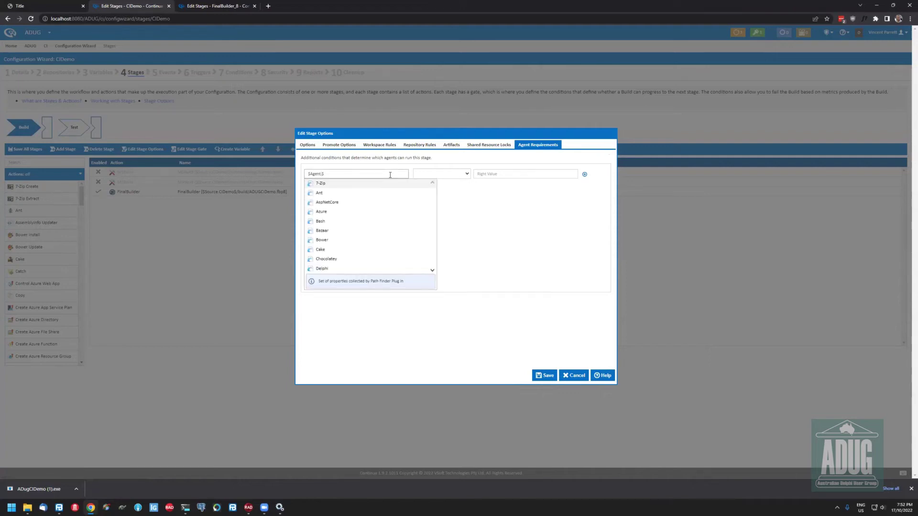
pyautogui.write('de')
pyautogui.press('BackSpace')
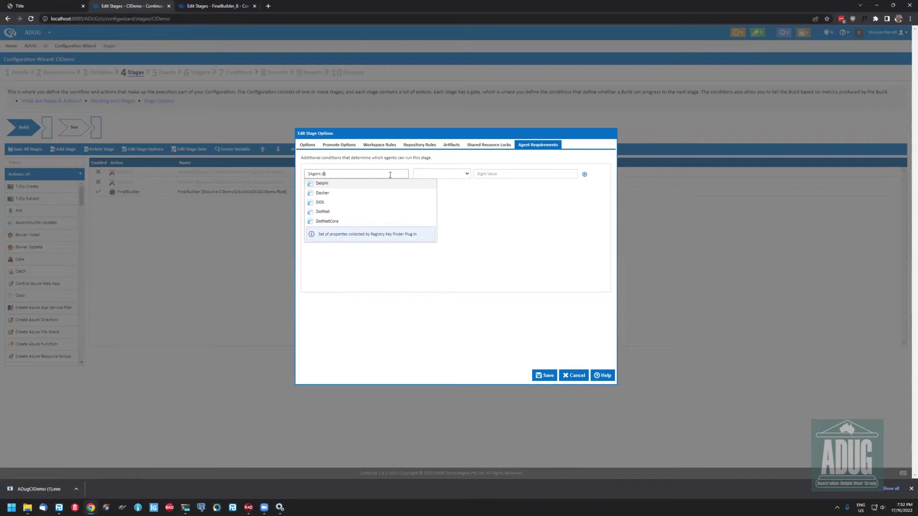
pyautogui.press('Return')
pyautogui.write('.')
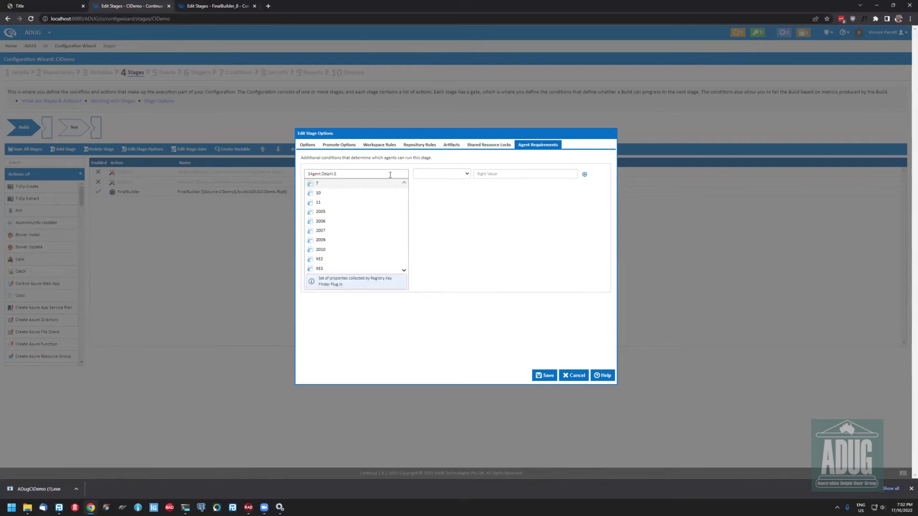
pyautogui.press('Down')
pyautogui.press('Down')
pyautogui.press('Down')
pyautogui.press('Up')
pyautogui.press('Return')
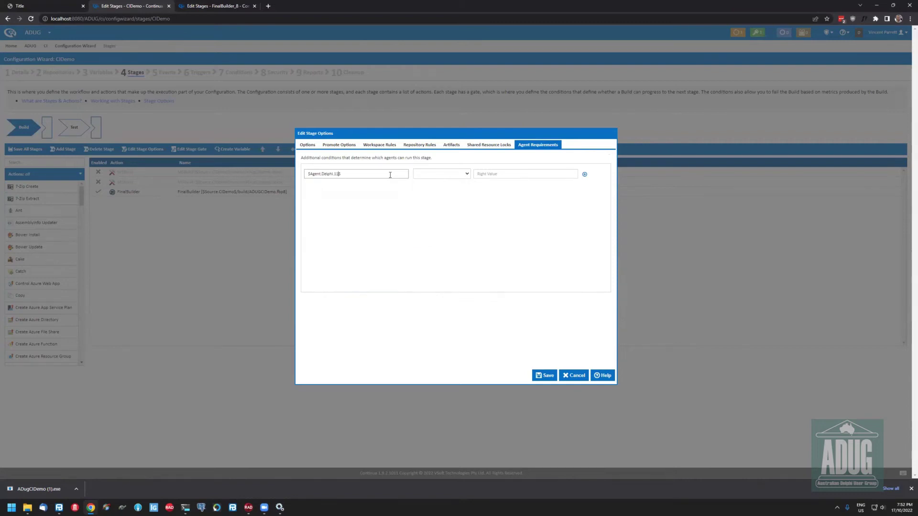
pyautogui.click(456, 175)
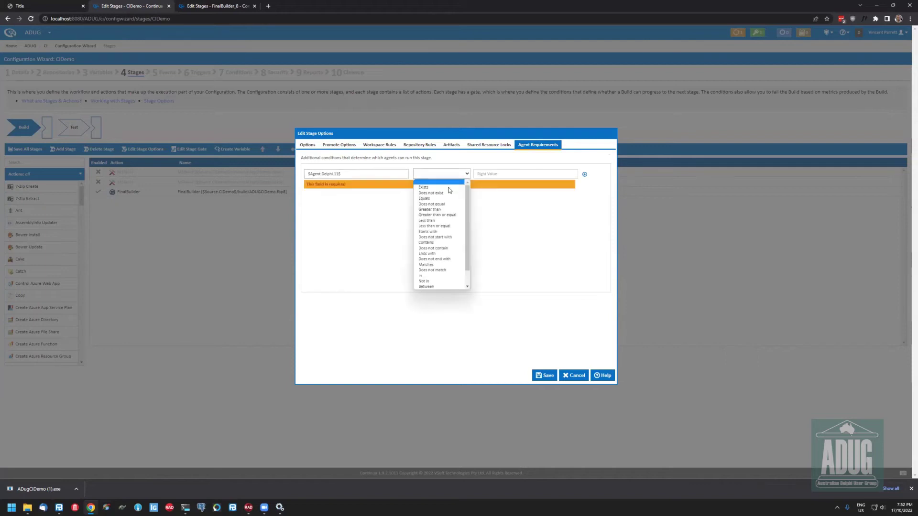
pyautogui.press('Return')
pyautogui.click(377, 177)
pyautogui.write('.')
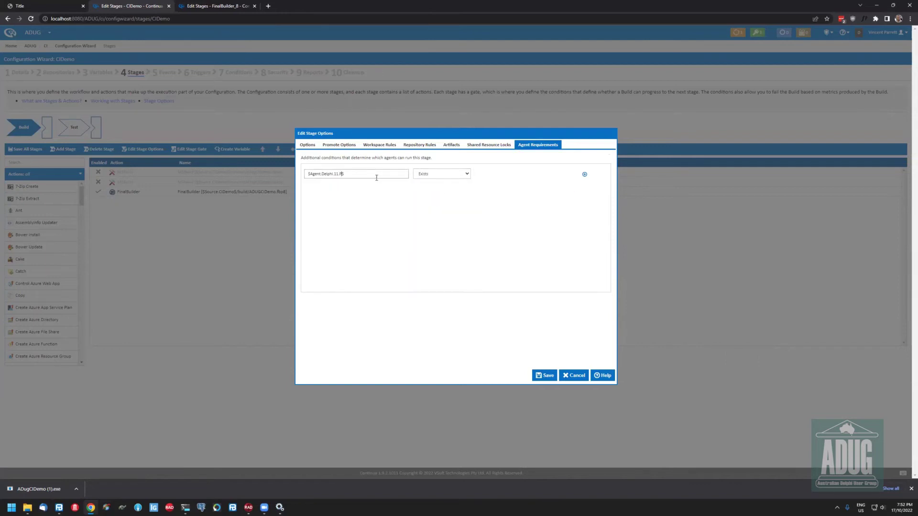
pyautogui.press('Return')
pyautogui.write('.')
pyautogui.press('Return')
# Change the requirement to $Agent.Delphi.10.2.Tokyo$ Exists and save the stage and configuration
pyautogui.click(545, 375)
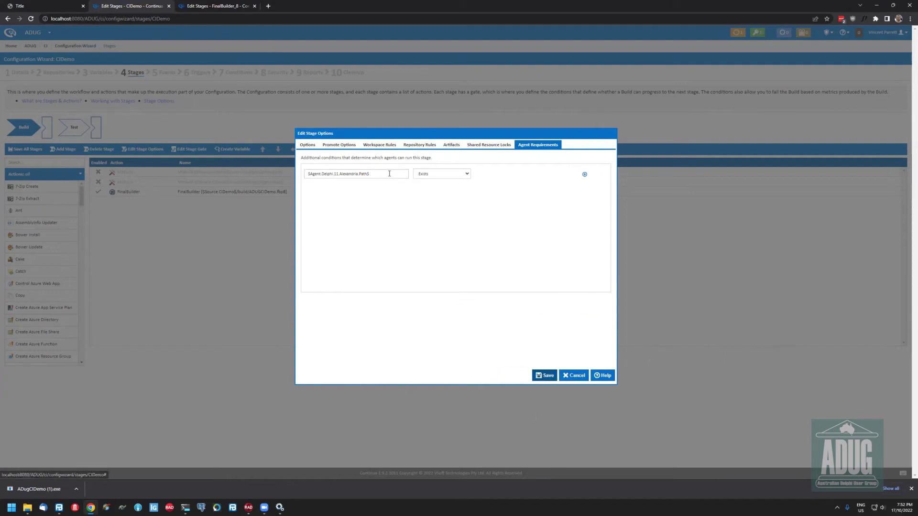
pyautogui.press('BackSpace')
pyautogui.press('BackSpace')
pyautogui.press('BackSpace')
pyautogui.press('BackSpace')
pyautogui.press('BackSpace')
pyautogui.press('BackSpace')
pyautogui.press('BackSpace')
pyautogui.press('BackSpace')
pyautogui.press('BackSpace')
pyautogui.press('BackSpace')
pyautogui.press('BackSpace')
pyautogui.press('BackSpace')
pyautogui.press('BackSpace')
pyautogui.press('BackSpace')
pyautogui.press('BackSpace')
pyautogui.press('BackSpace')
pyautogui.press('BackSpace')
pyautogui.press('BackSpace')
pyautogui.press('BackSpace')
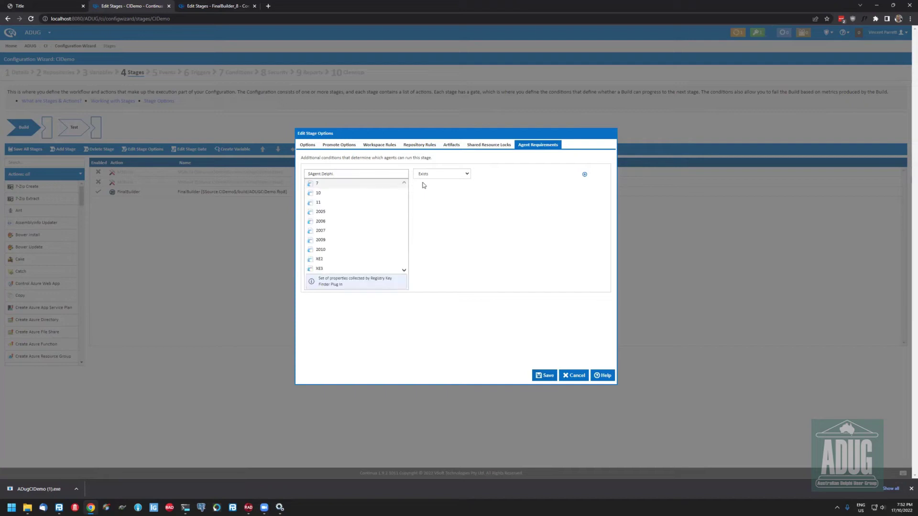
pyautogui.write('10.')
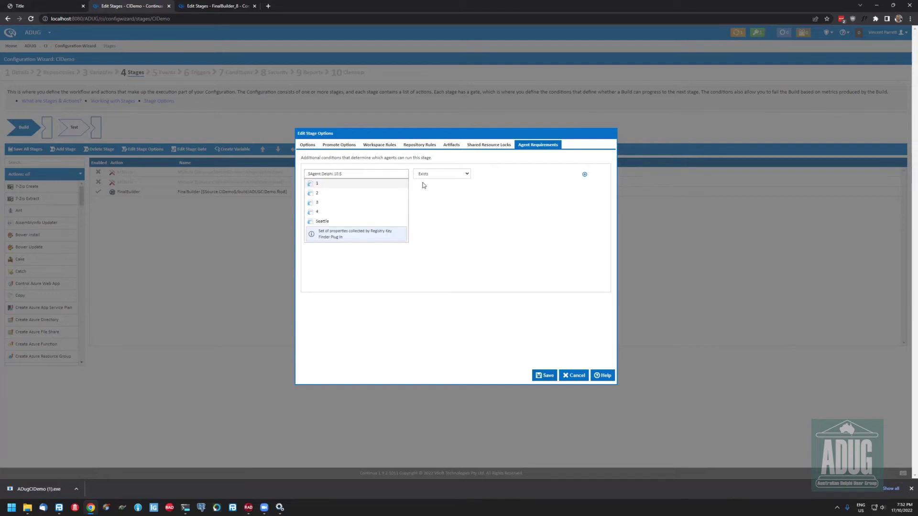
pyautogui.write('2')
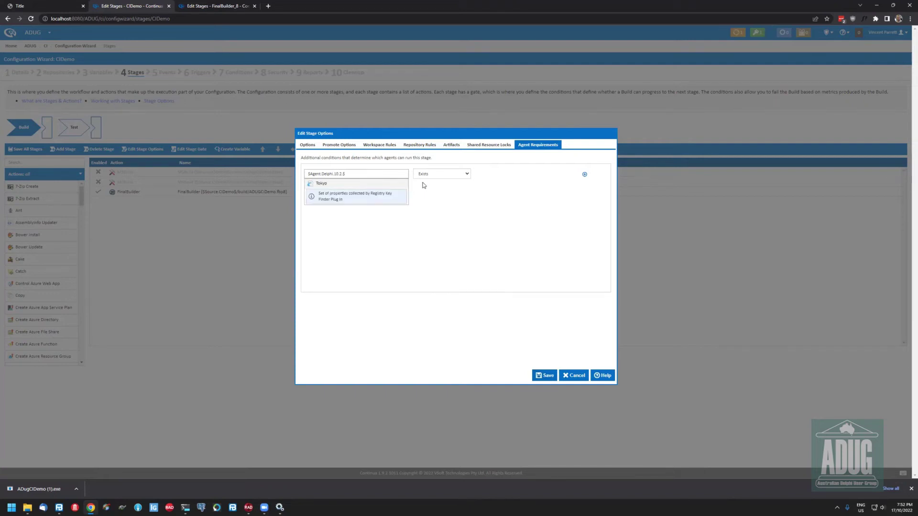
pyautogui.write('.')
pyautogui.press('Return')
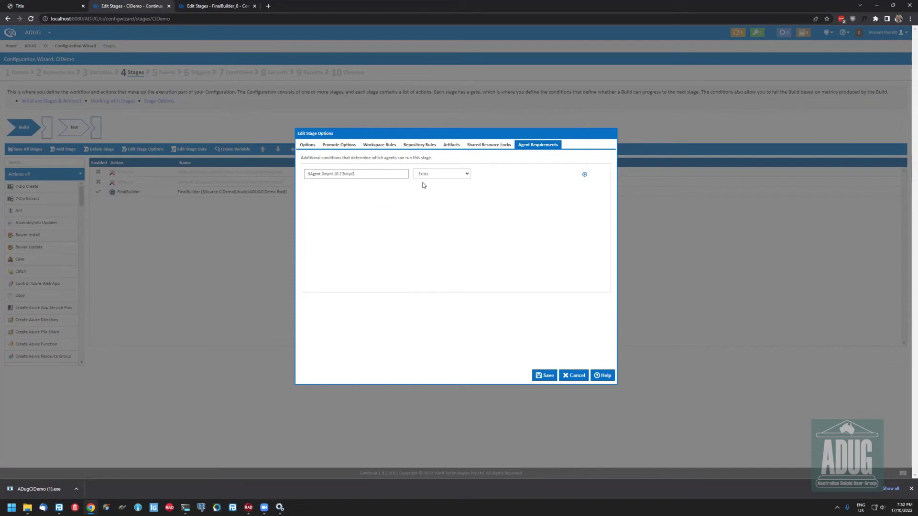
pyautogui.click(462, 176)
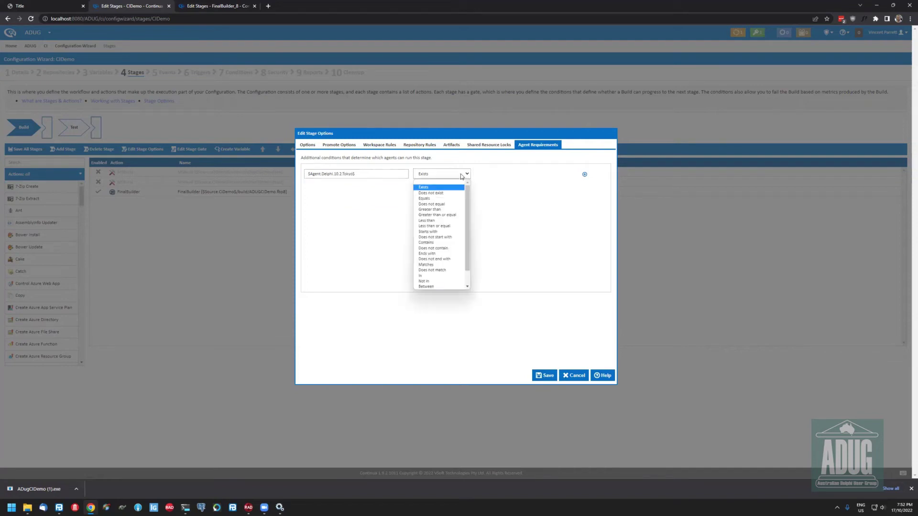
pyautogui.click(461, 177)
pyautogui.click(550, 377)
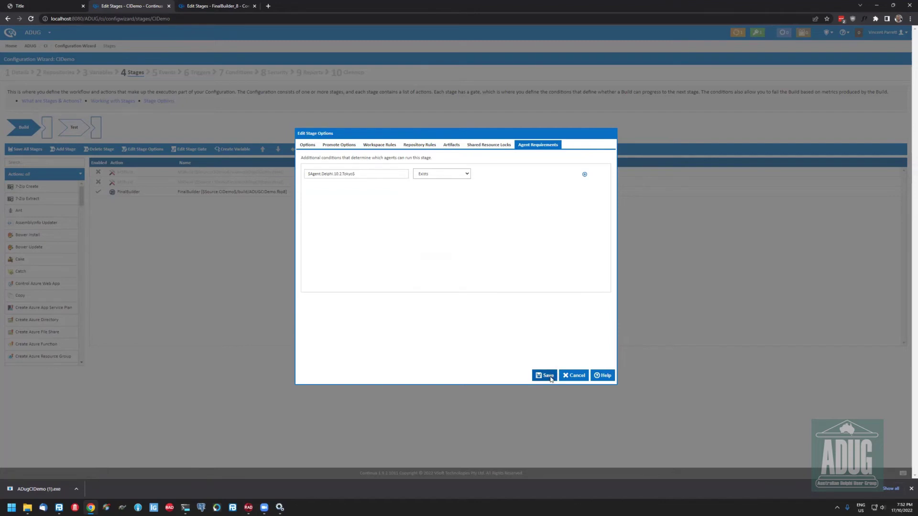
pyautogui.click(527, 363)
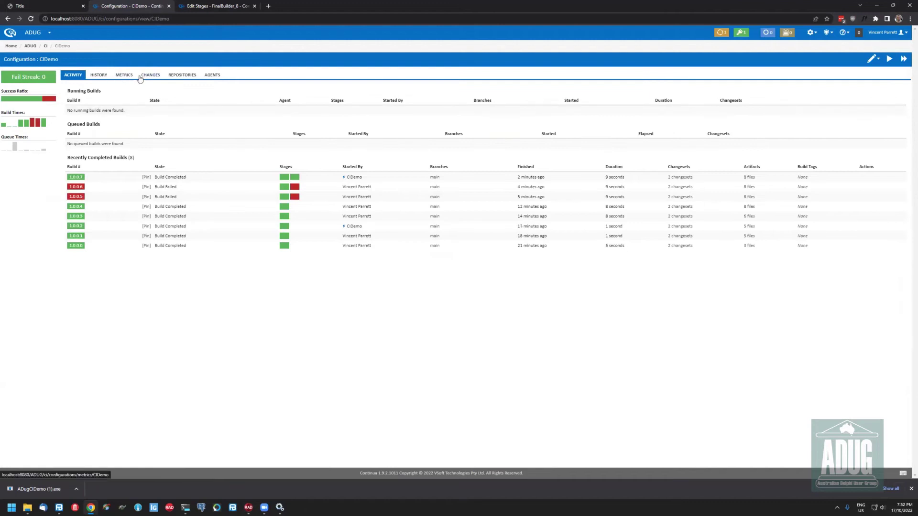
# Check the Agents tab, then open the Build stage's agent requirements in the Stages editor
pyautogui.click(207, 77)
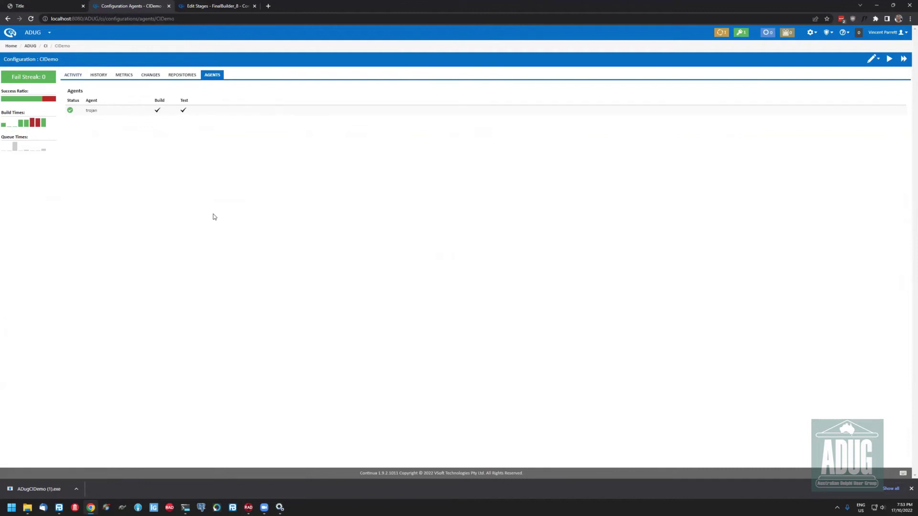
pyautogui.click(77, 79)
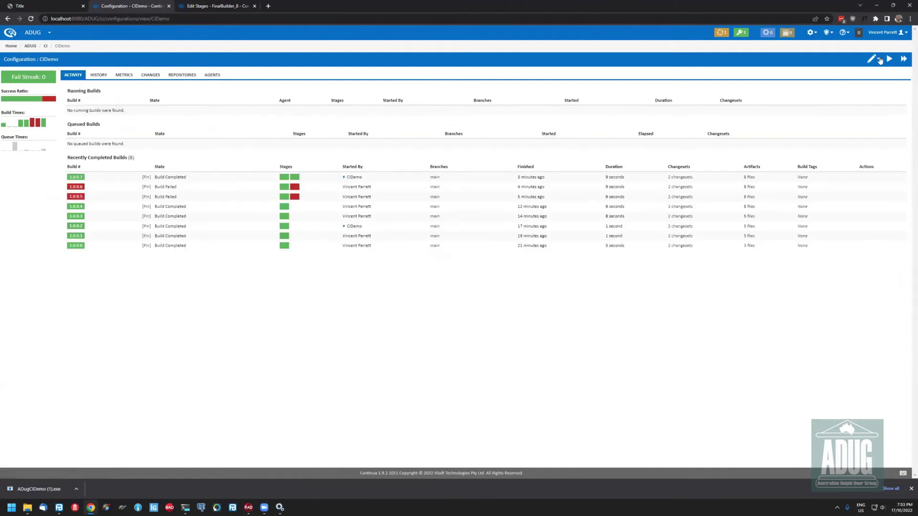
pyautogui.click(880, 60)
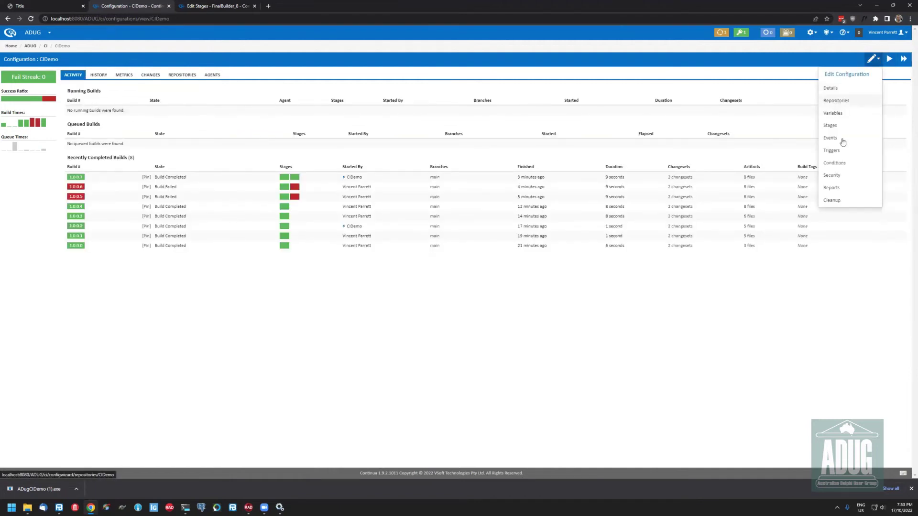
pyautogui.click(830, 125)
pyautogui.doubleClick(19, 128)
pyautogui.click(544, 149)
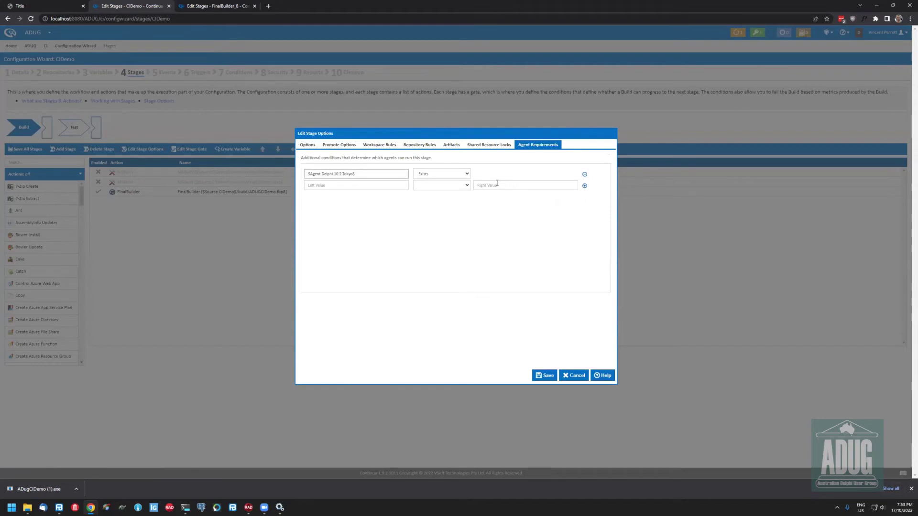
# Replace 10.2.Tokyo with 7 in the Delphi condition and save the stage and configuration
pyautogui.hotkey('ctrl', 'a')
pyautogui.press('End')
pyautogui.press('Left')
pyautogui.press('BackSpace')
pyautogui.press('BackSpace')
pyautogui.press('BackSpace')
pyautogui.press('BackSpace')
pyautogui.press('BackSpace')
pyautogui.press('BackSpace')
pyautogui.press('BackSpace')
pyautogui.press('BackSpace')
pyautogui.press('BackSpace')
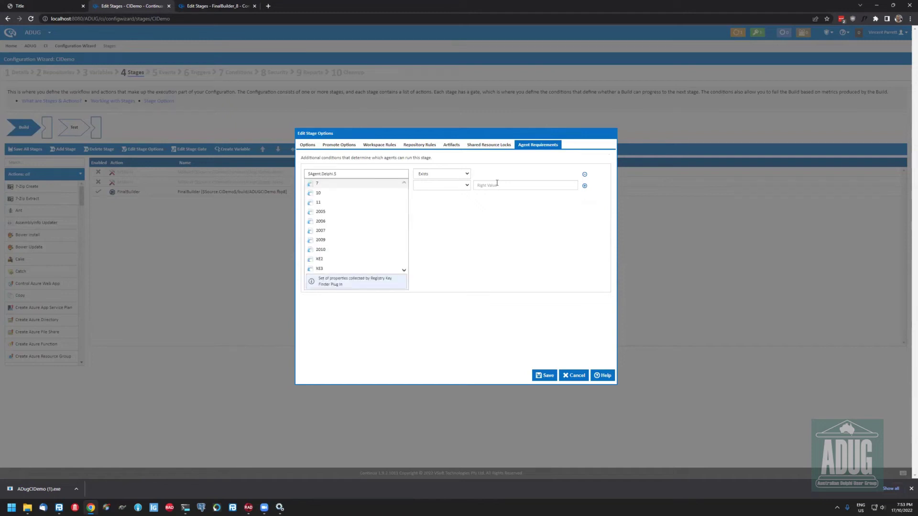
pyautogui.write('7')
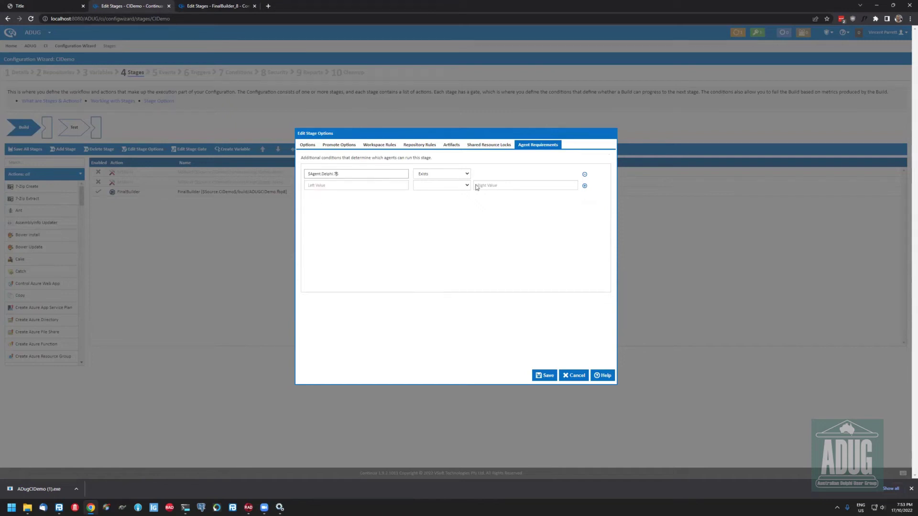
pyautogui.click(545, 375)
pyautogui.click(513, 359)
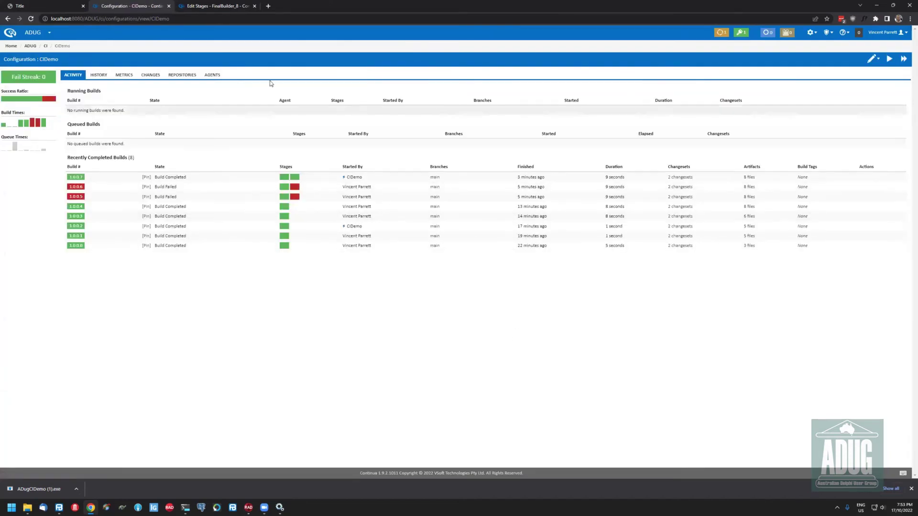
pyautogui.click(213, 76)
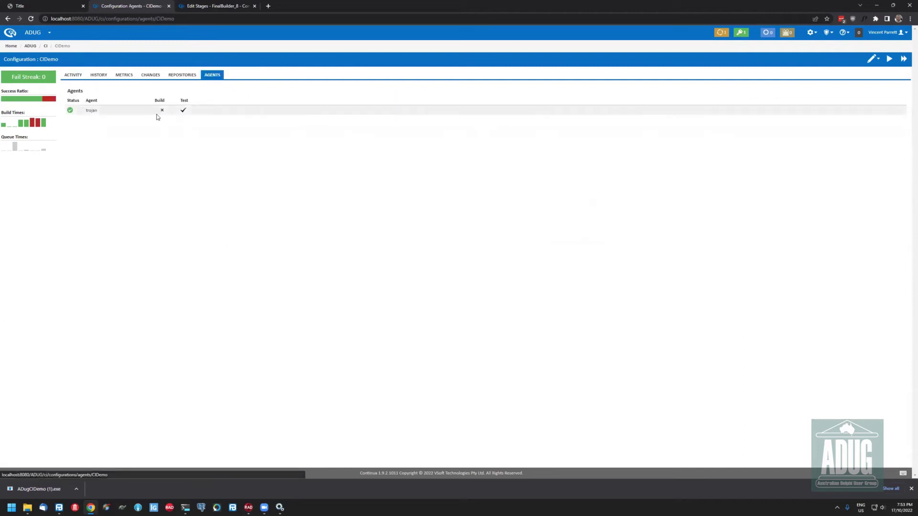
pyautogui.moveTo(162, 113)
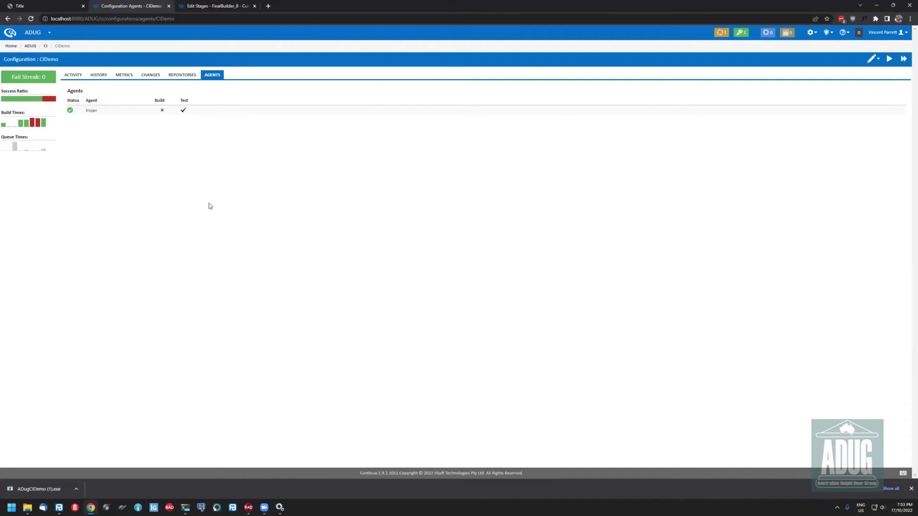
pyautogui.click(71, 76)
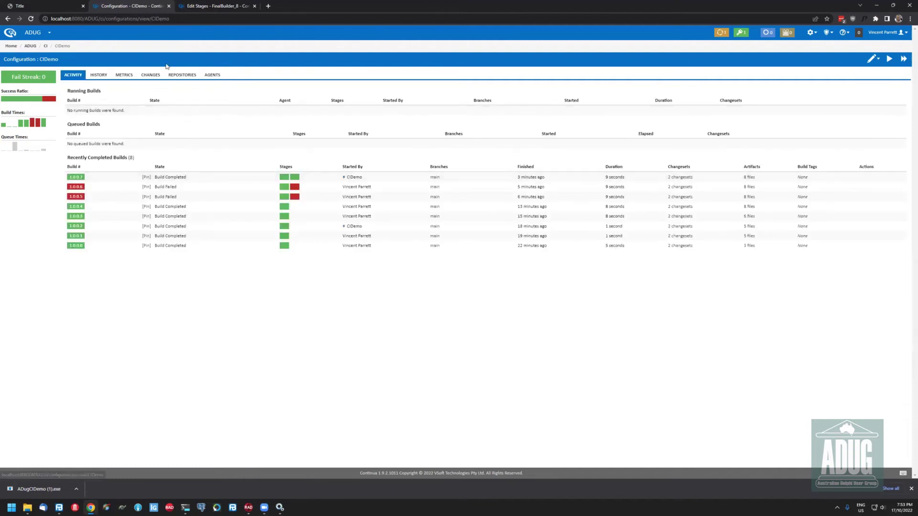
# In the CIDemo Events step, start a Tag Repository Changeset handler, discard it, and switch browser tabs
pyautogui.click(871, 58)
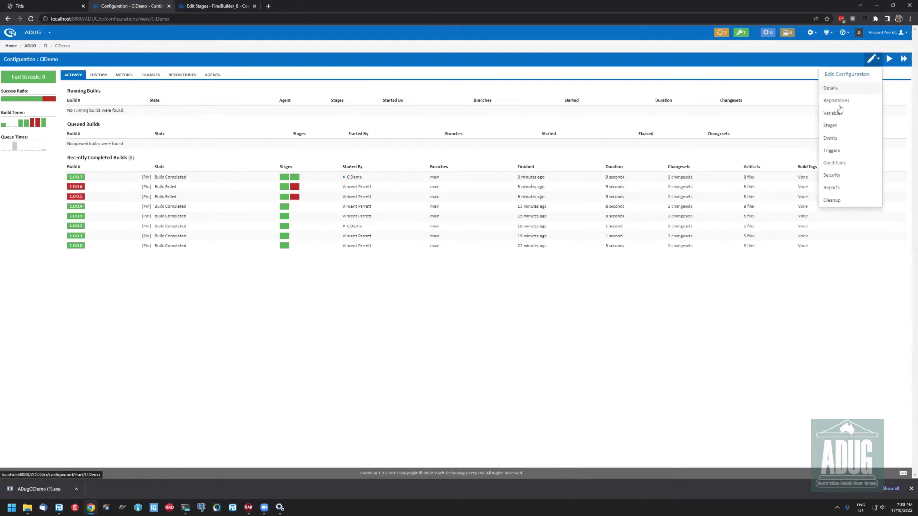
pyautogui.click(838, 139)
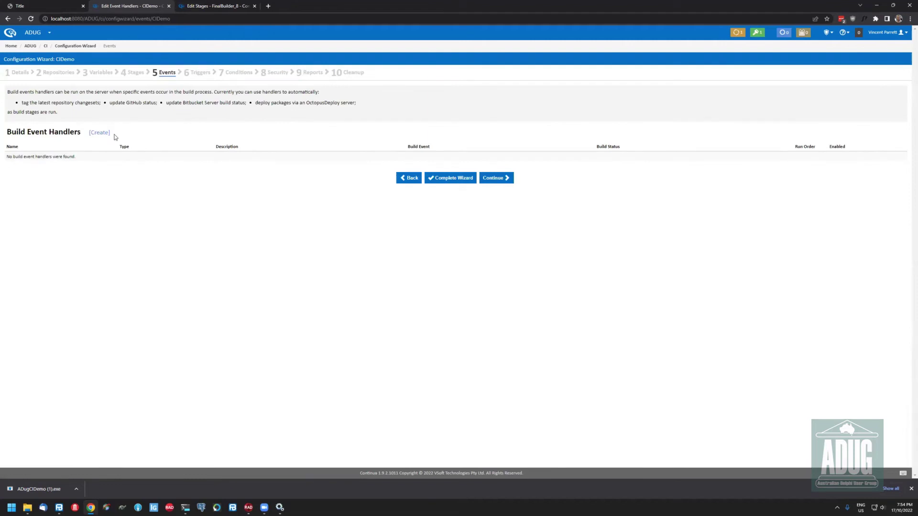
pyautogui.click(100, 133)
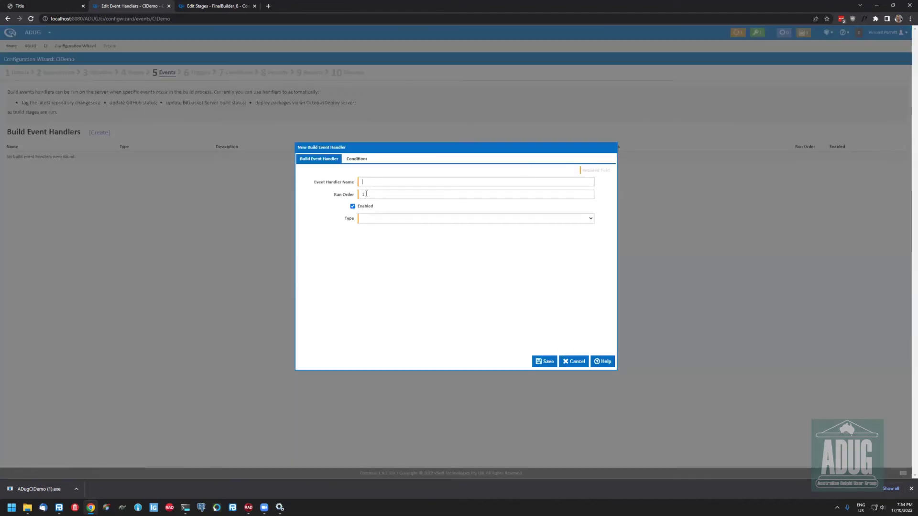
pyautogui.click(431, 214)
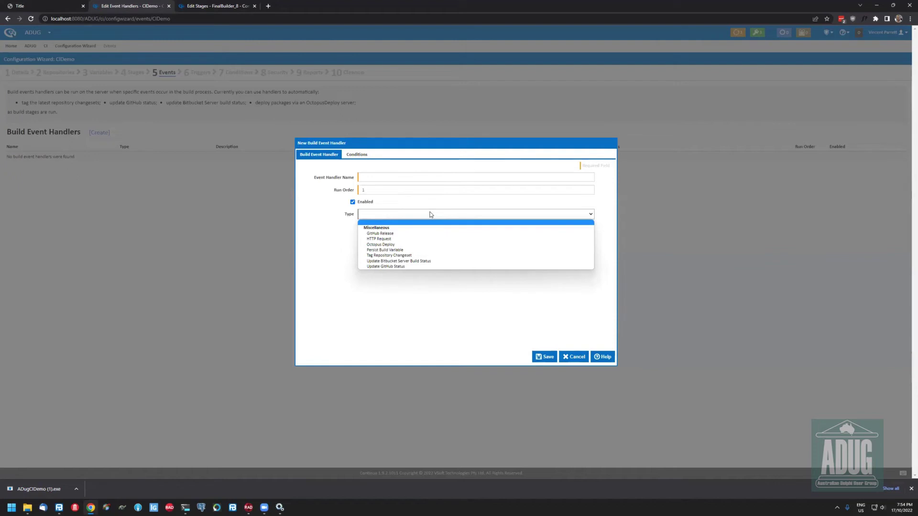
pyautogui.press('Down')
pyautogui.press('Down')
pyautogui.press('Down')
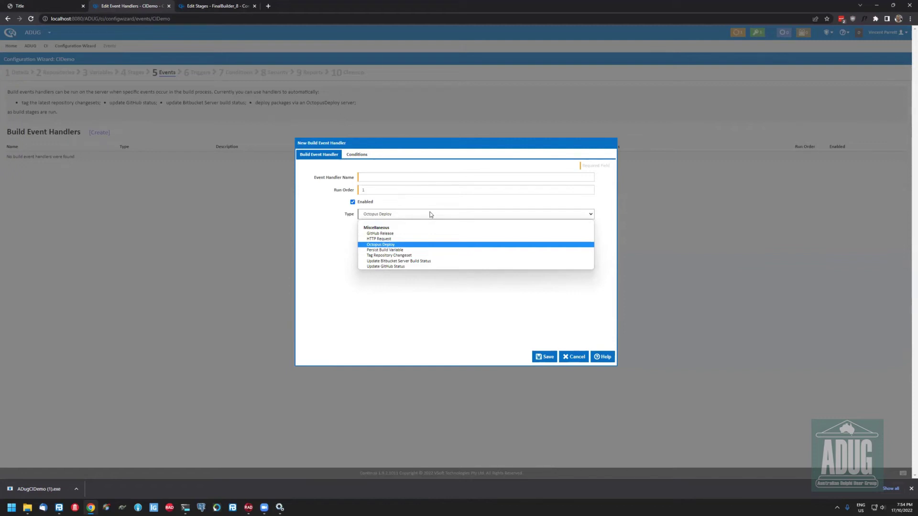
pyautogui.press('Down')
pyautogui.press('Down')
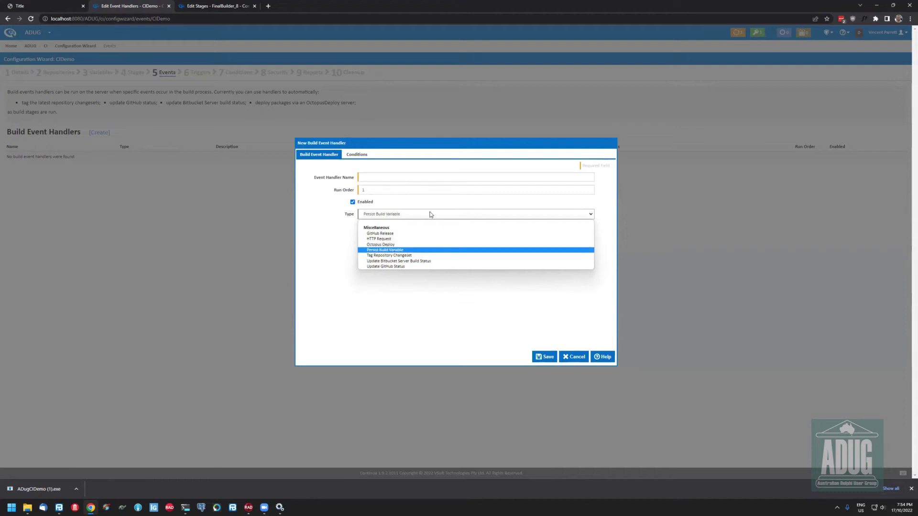
pyautogui.press('Return')
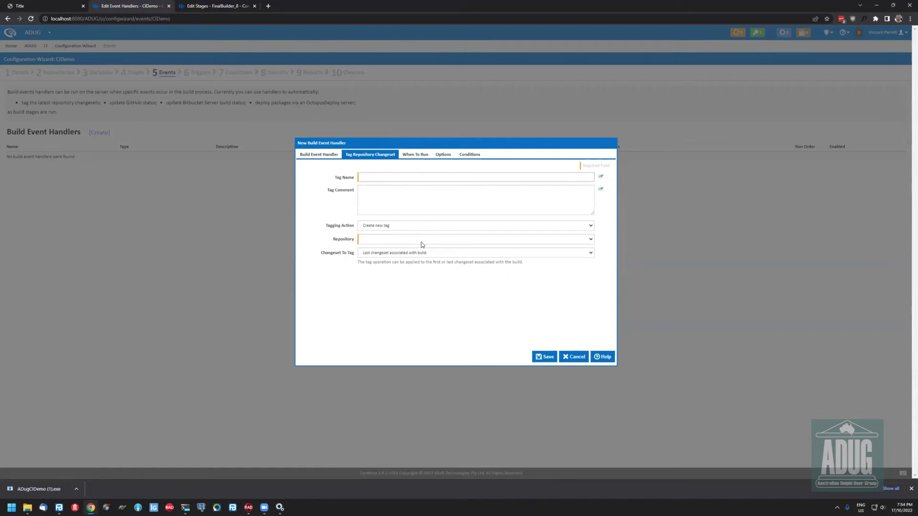
pyautogui.press('Escape')
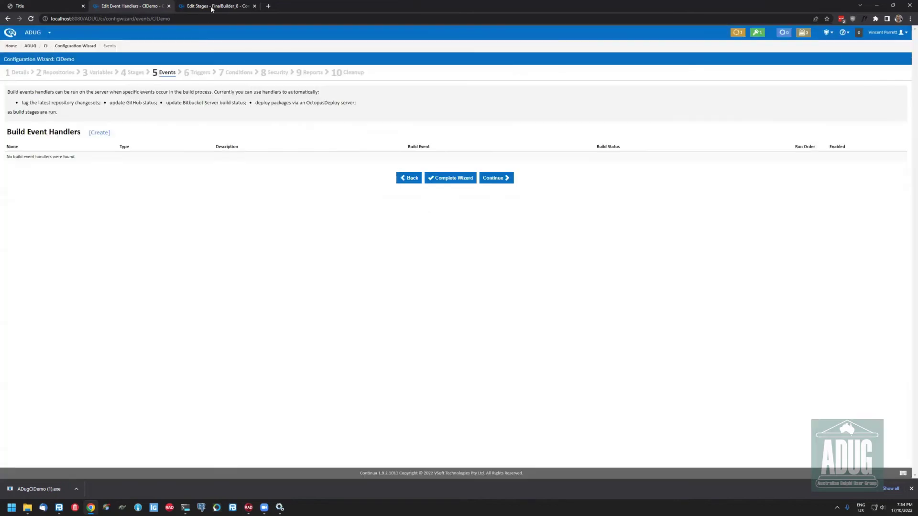
pyautogui.hotkey('ctrl', 'Tab')
# Open the FBAT project's FinalBuilder_8 configuration, view its latest build tags, and return to All Projects
pyautogui.click(43, 46)
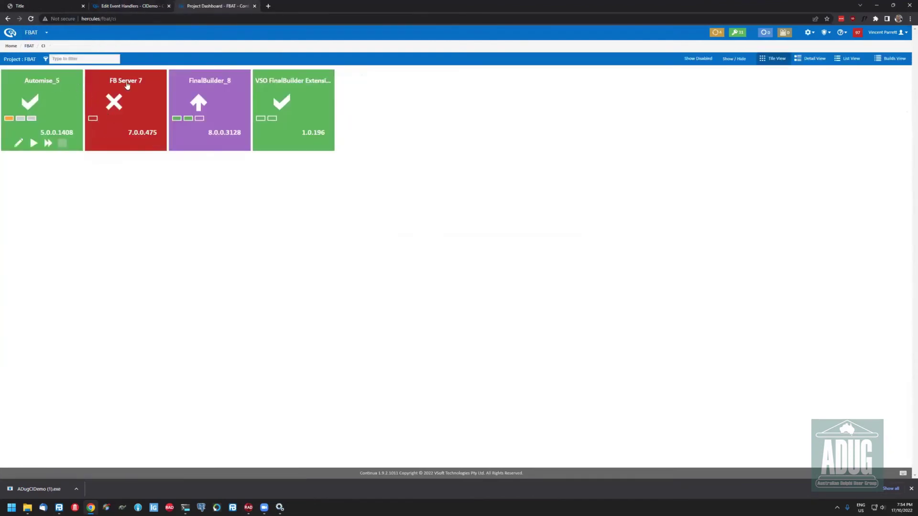
pyautogui.click(201, 82)
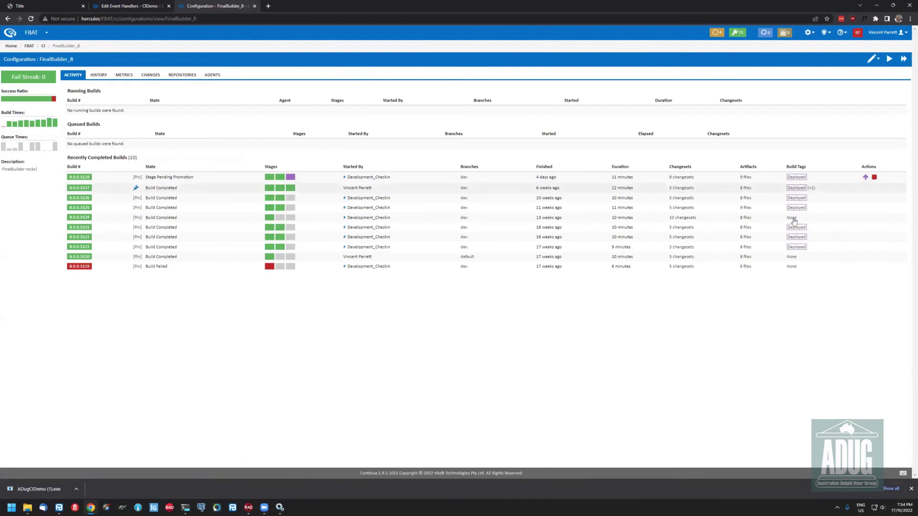
pyautogui.click(796, 177)
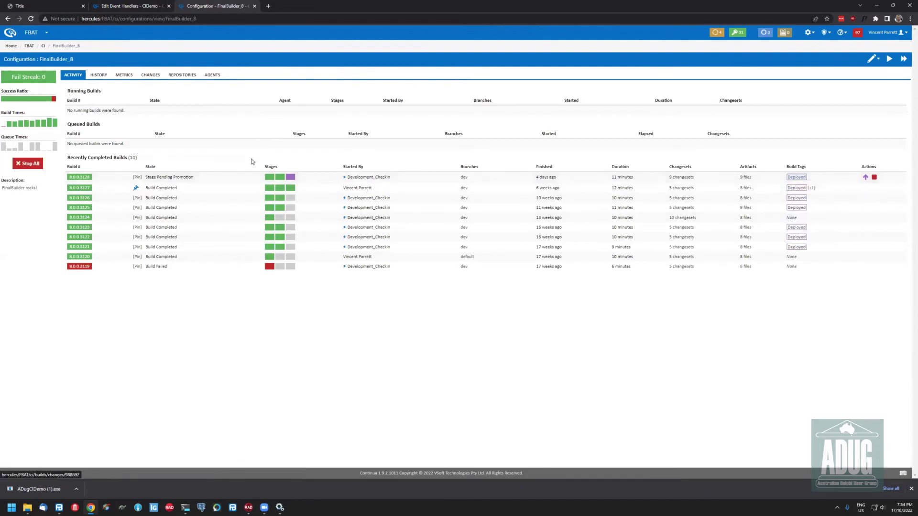
pyautogui.click(10, 32)
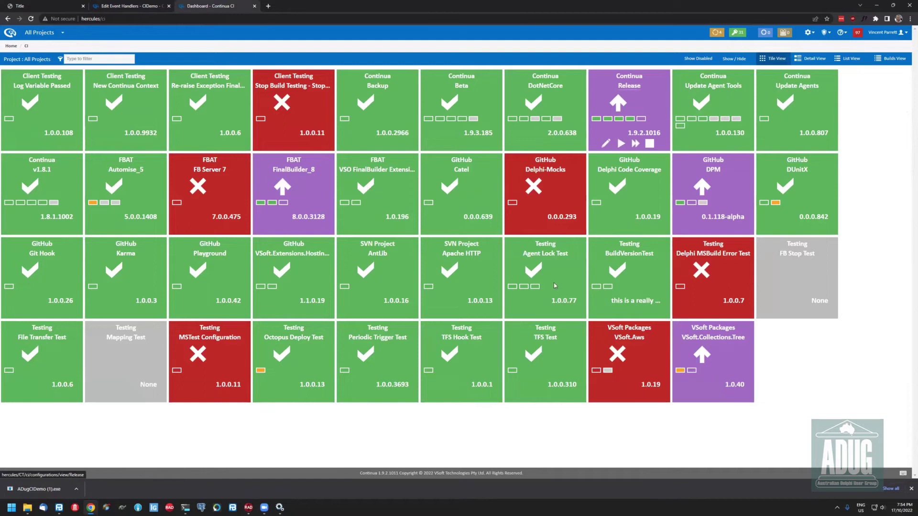
# Open the Continua Release configuration and browse its CHANGES list of changesets
pyautogui.click(613, 99)
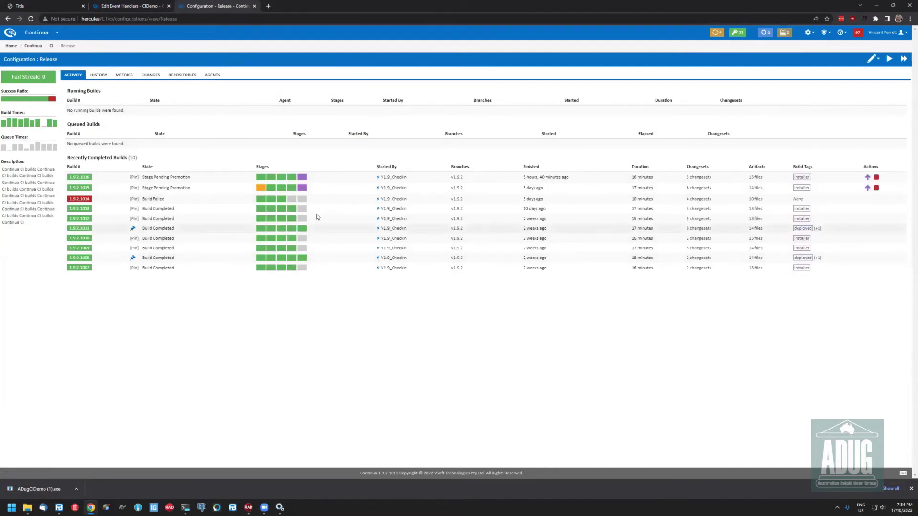
pyautogui.click(151, 75)
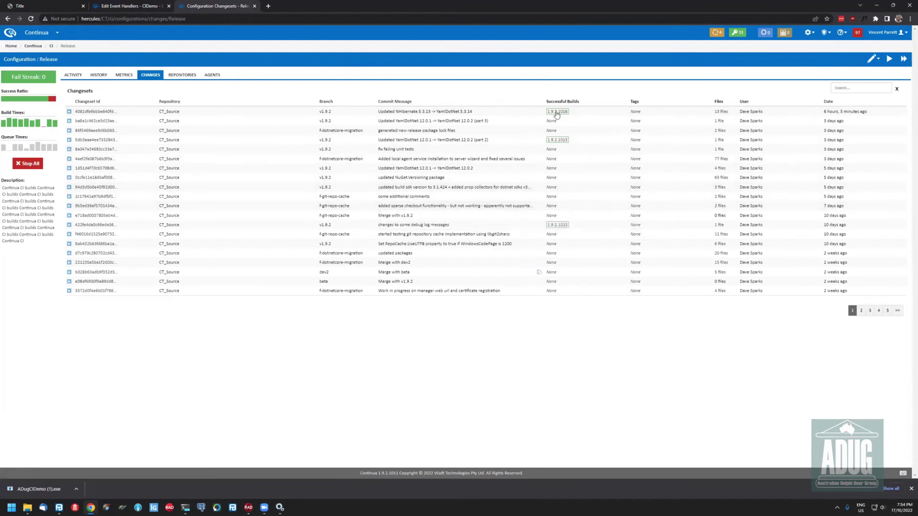
pyautogui.moveTo(557, 122)
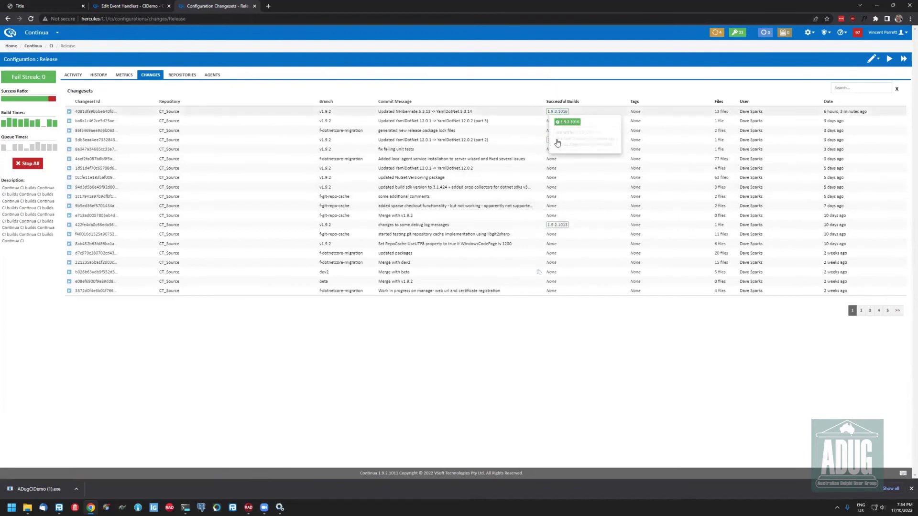
pyautogui.moveTo(557, 143)
pyautogui.moveTo(564, 225)
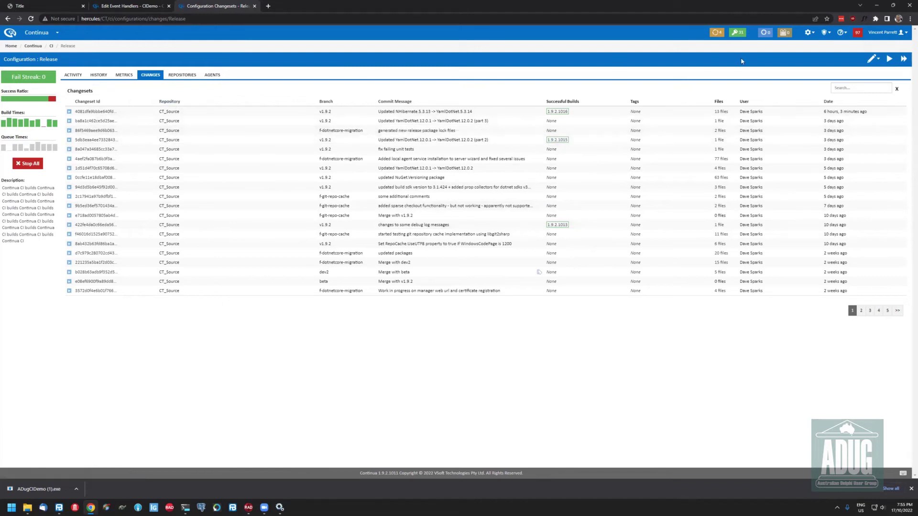
# In the Release wizard's Events step, start a Tag Repository Changeset handler and review its repository choices
pyautogui.click(876, 59)
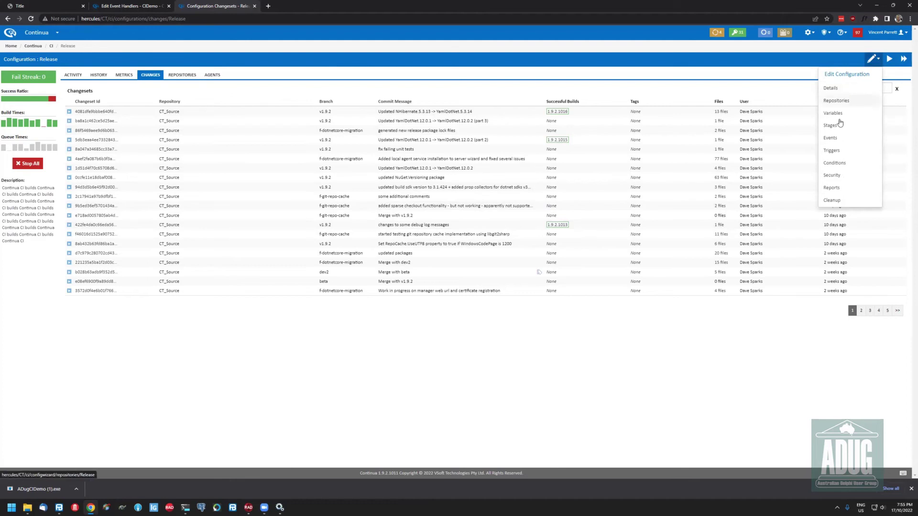
pyautogui.click(832, 150)
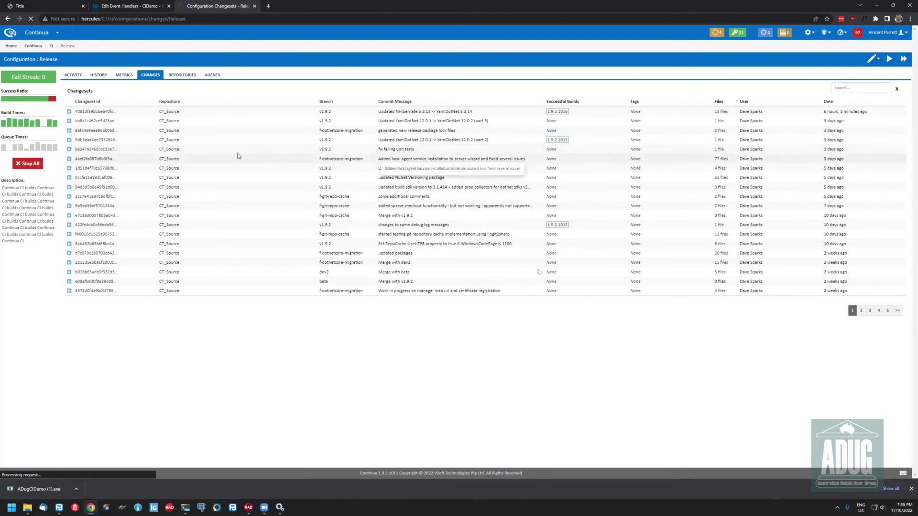
pyautogui.click(168, 72)
pyautogui.click(100, 133)
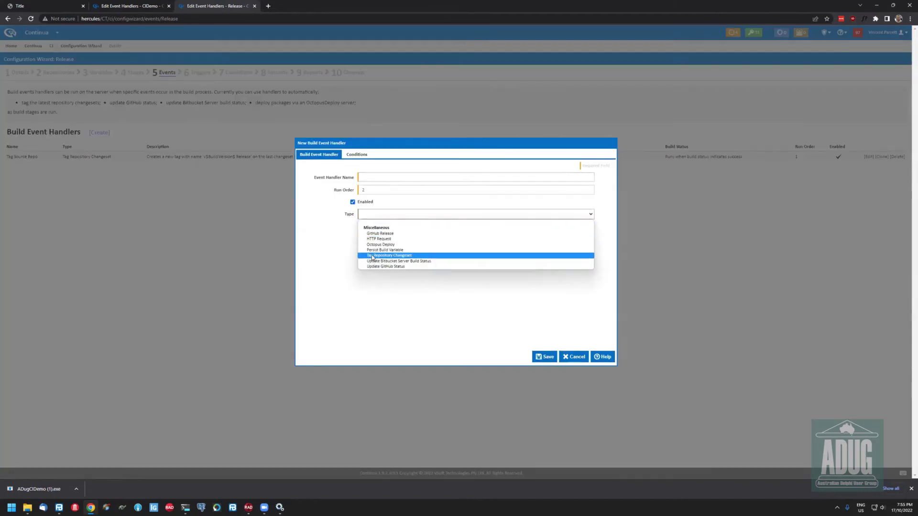
pyautogui.click(367, 230)
pyautogui.click(367, 154)
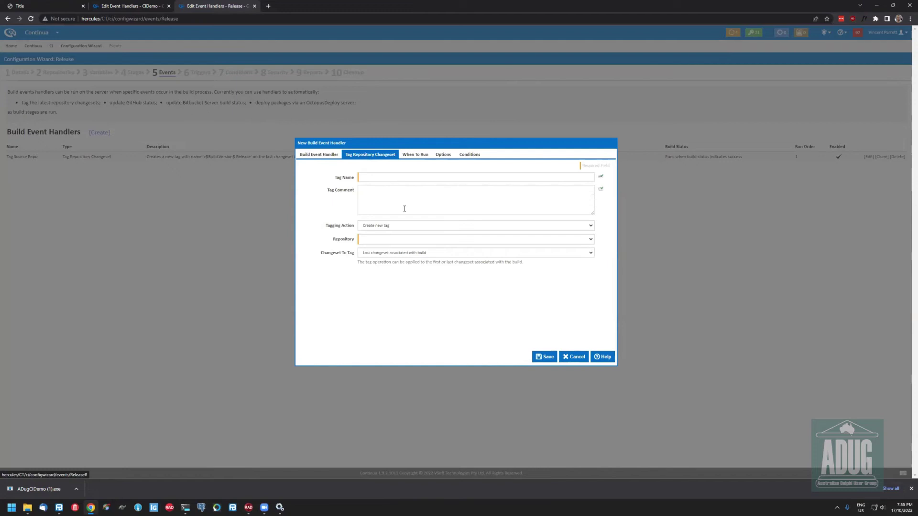
pyautogui.click(539, 240)
pyautogui.click(535, 234)
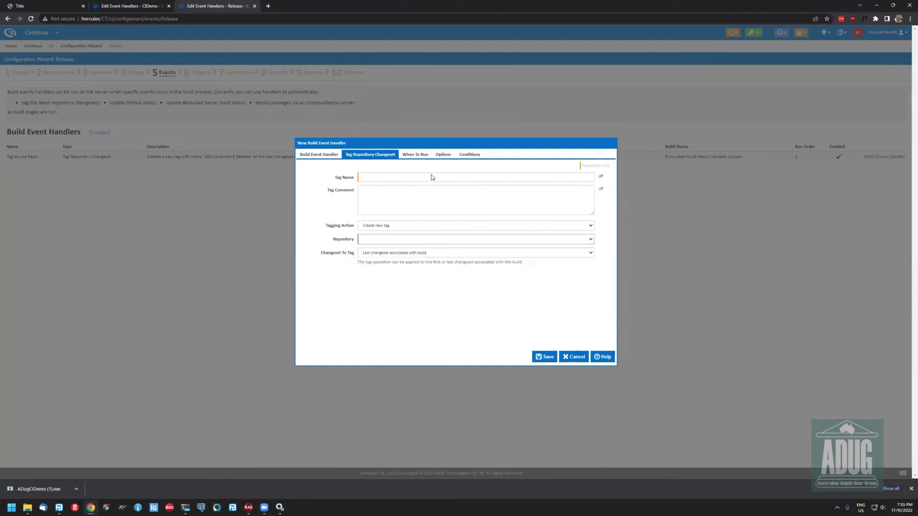
# Review the tagging action and changeset options, then cancel the new event handler
pyautogui.click(388, 228)
pyautogui.click(366, 291)
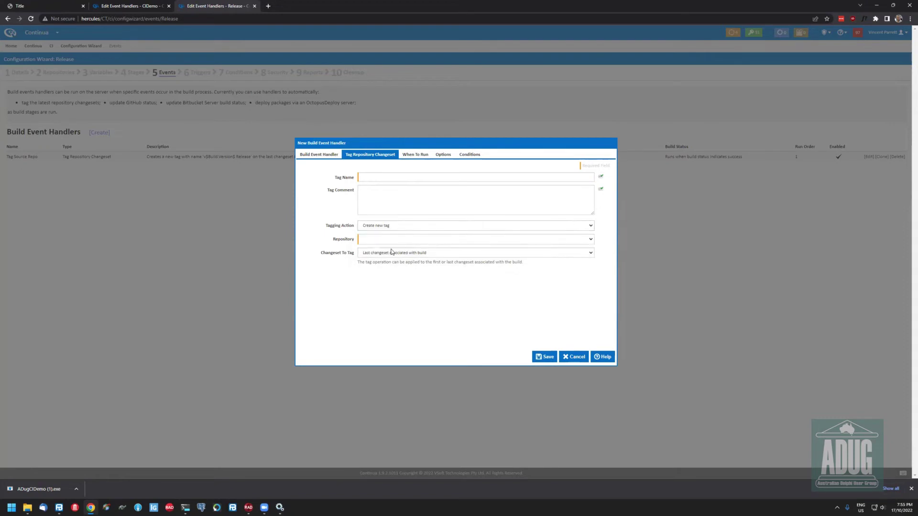
pyautogui.click(391, 252)
pyautogui.click(361, 192)
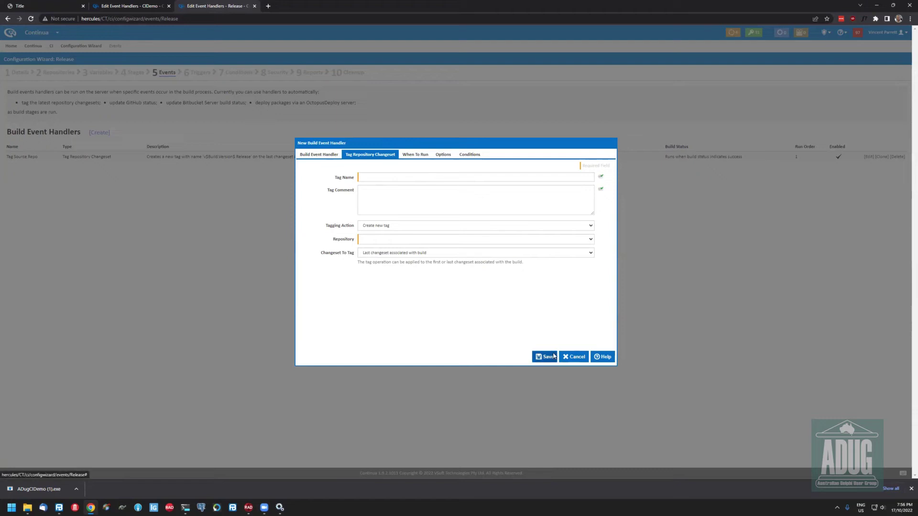
pyautogui.click(328, 156)
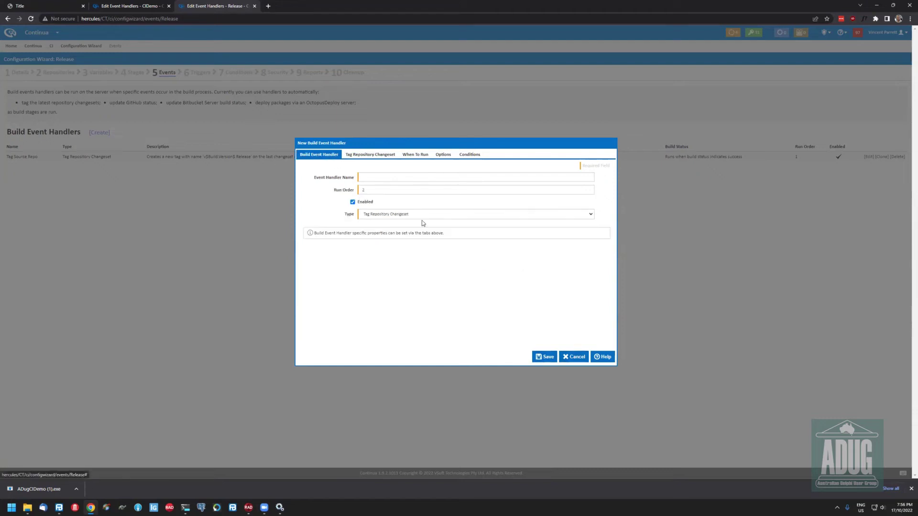
pyautogui.click(415, 217)
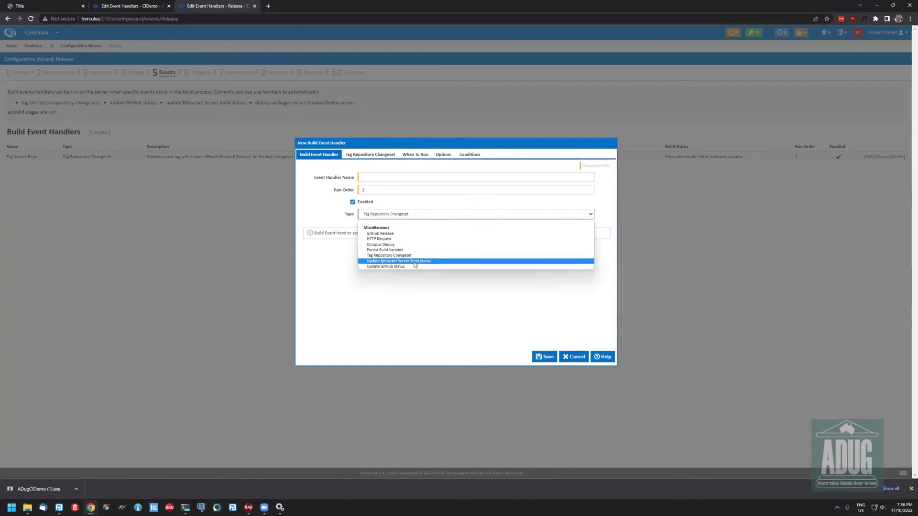
pyautogui.click(574, 357)
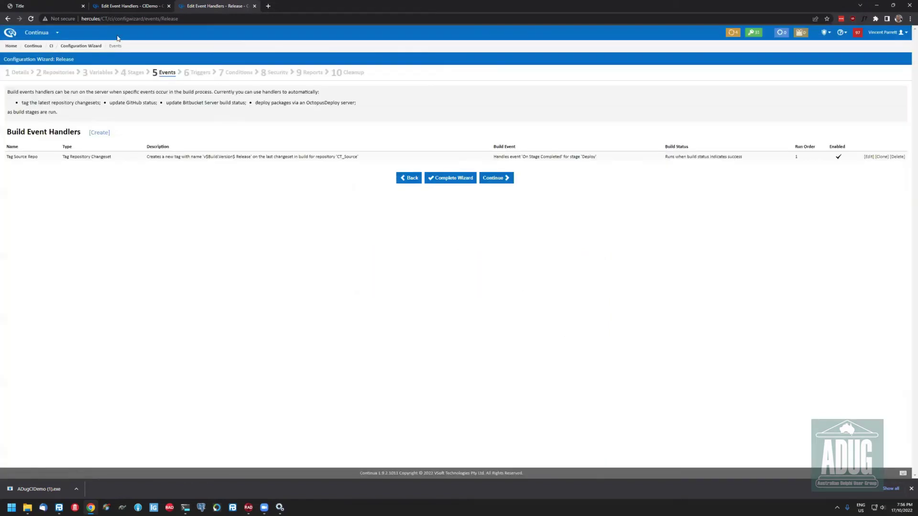
# Switch between the CIDemo and Release browser tabs and return to the All Projects dashboard
pyautogui.click(125, 6)
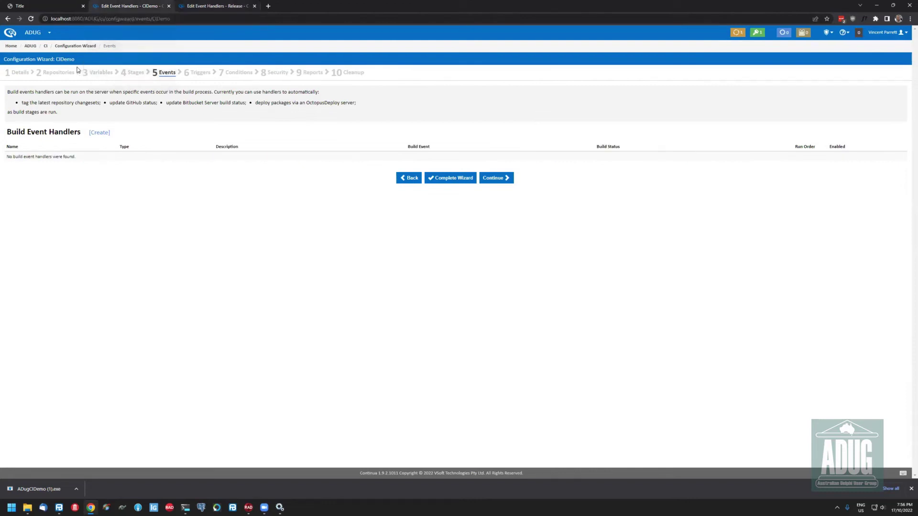
pyautogui.hotkey('ctrl', 'Tab')
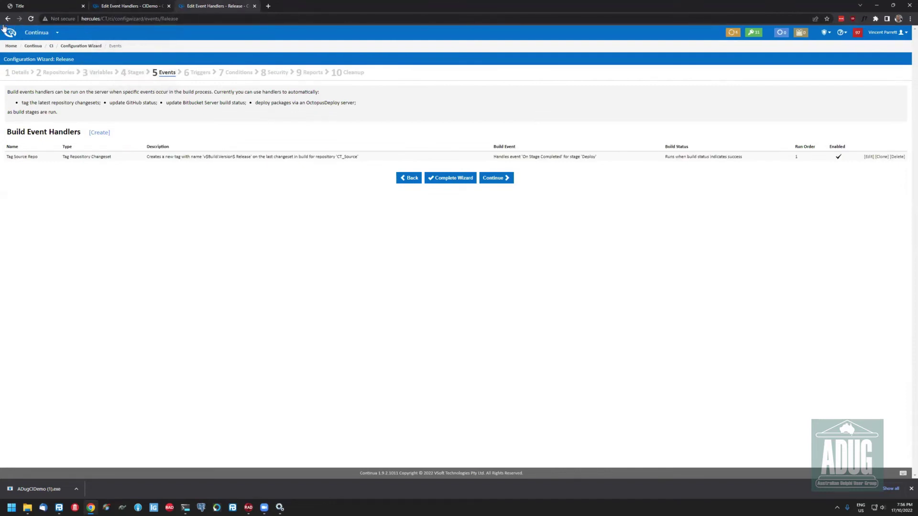
pyautogui.click(8, 19)
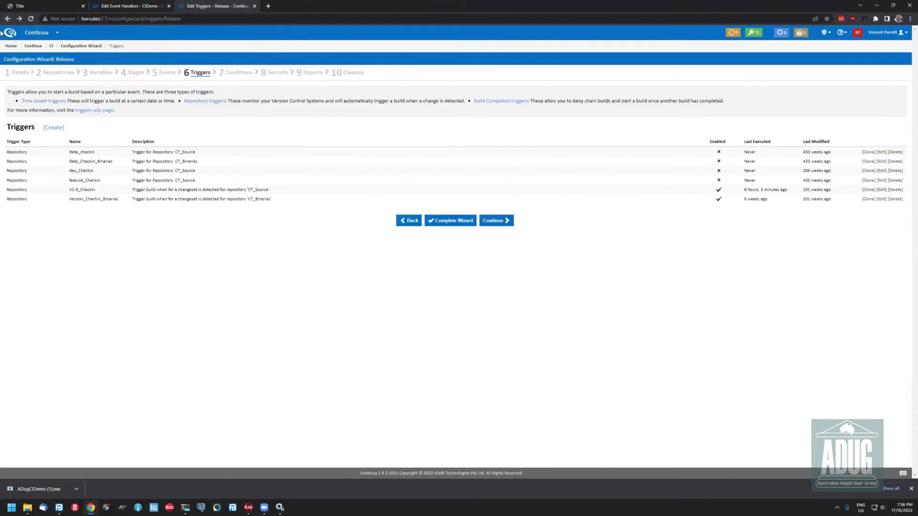
pyautogui.click(10, 33)
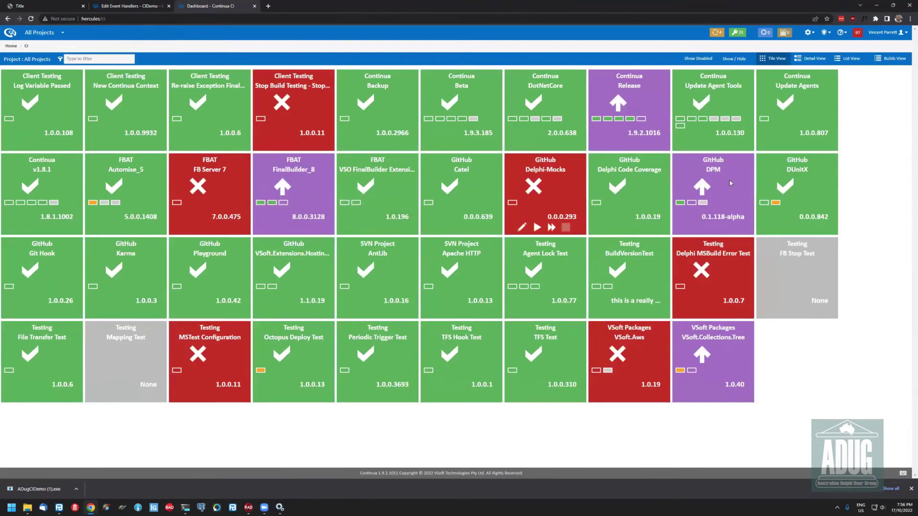
# Open DUnitX build 0.0.0.842's log and expand the Build stage event handlers that updated GitHub
pyautogui.click(796, 169)
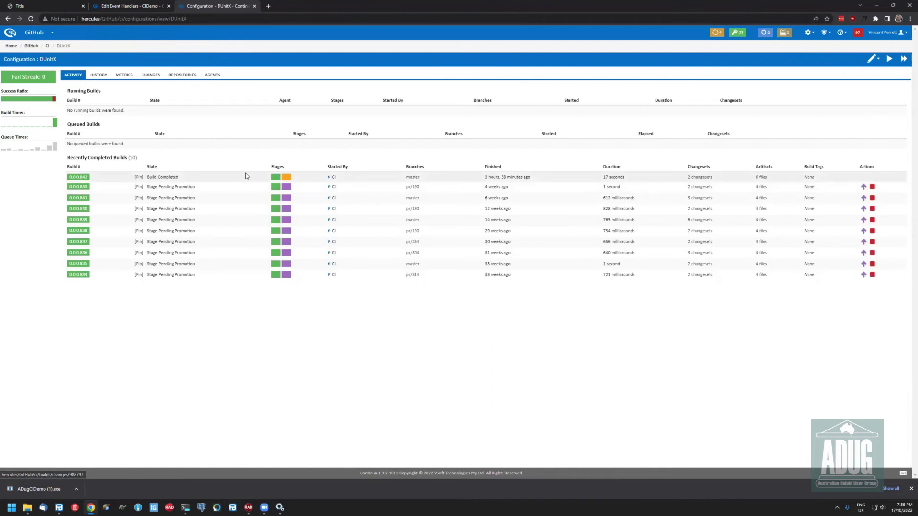
pyautogui.click(80, 179)
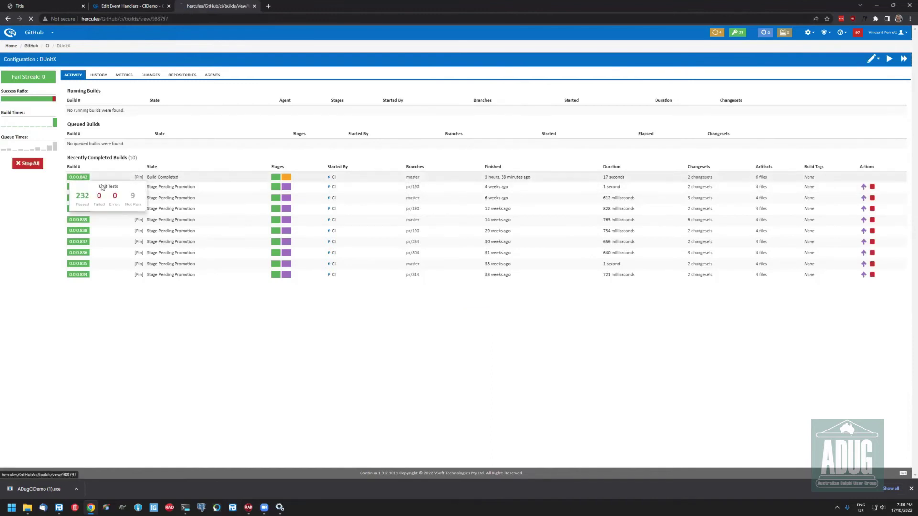
pyautogui.click(160, 90)
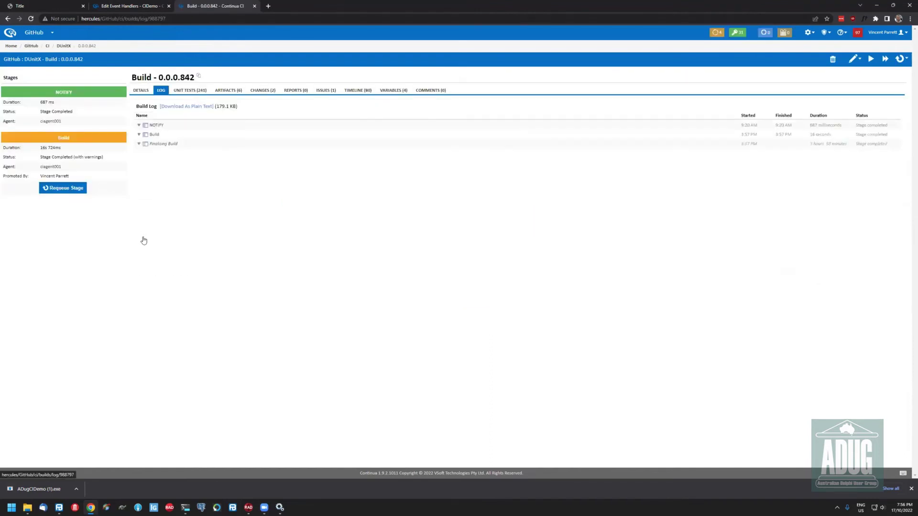
pyautogui.click(146, 238)
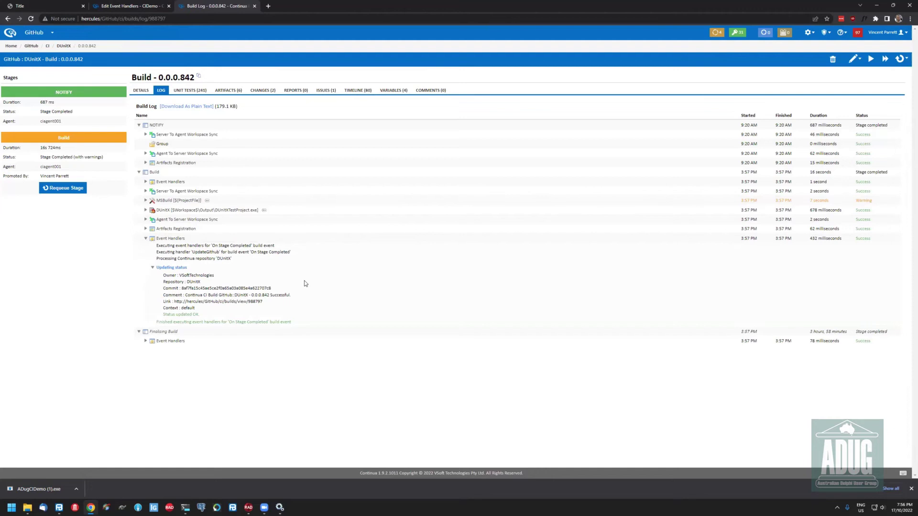
pyautogui.moveTo(163, 288); pyautogui.dragTo(272, 303)
pyautogui.click(228, 164)
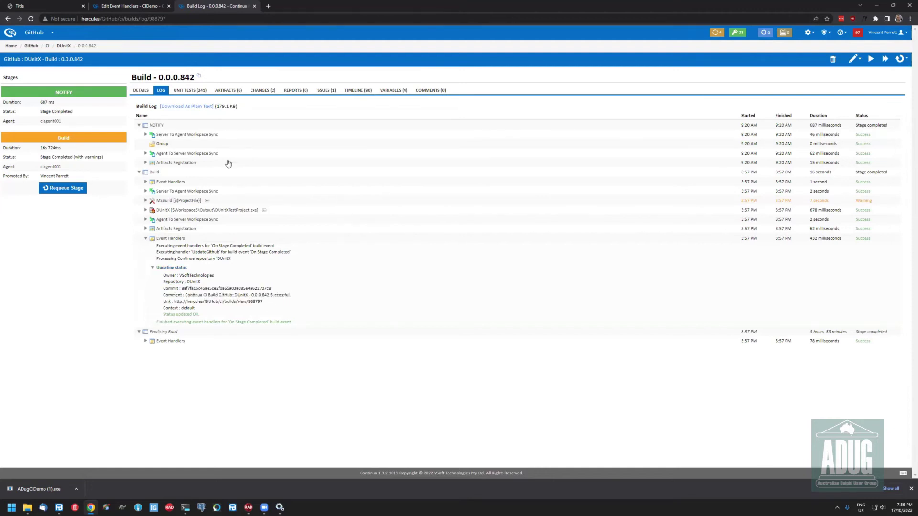
pyautogui.click(268, 7)
# Go to github.com/VSoftTechnologies and open the DUnitX repository's branches
pyautogui.write('github.com/vsoftTechnologies/')
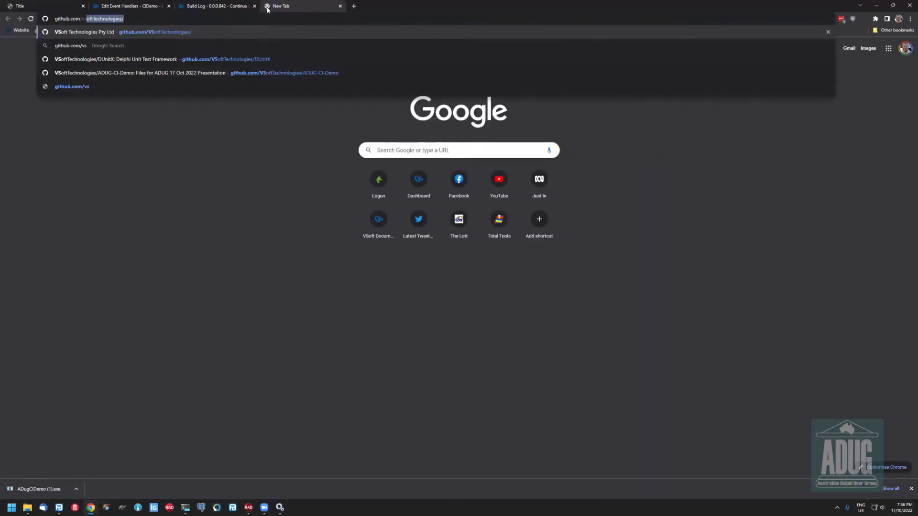
pyautogui.press('Return')
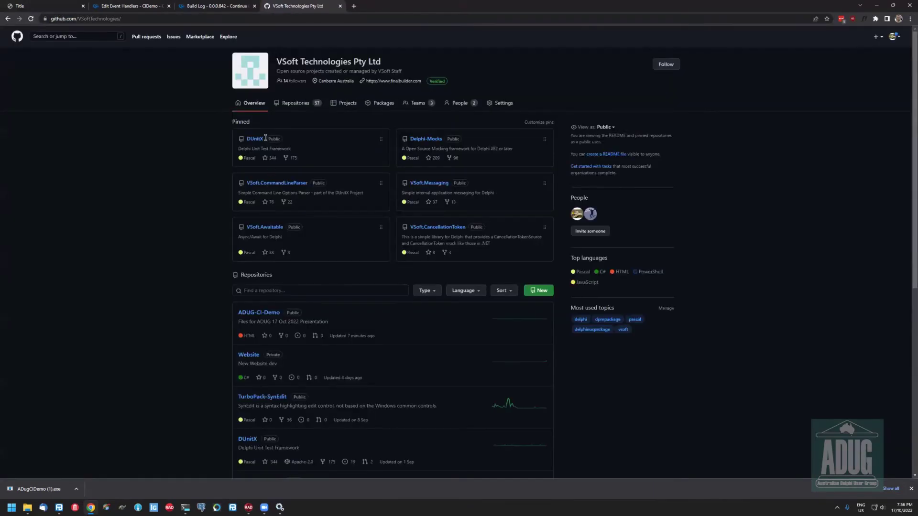
pyautogui.click(255, 139)
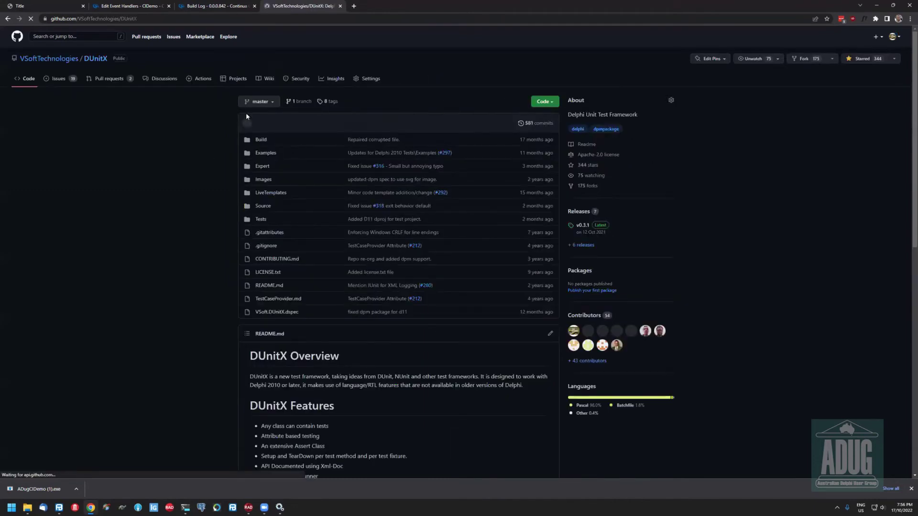
pyautogui.click(301, 102)
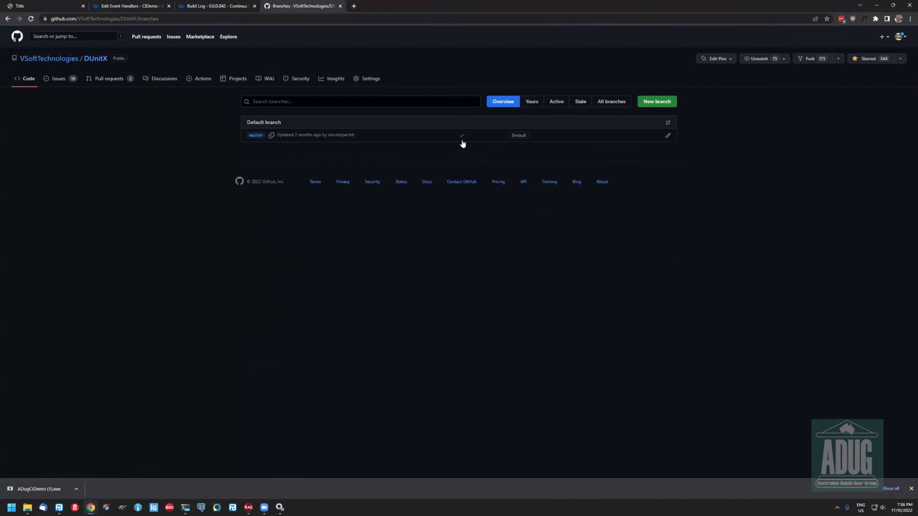
# Inspect master's passing Continua CI status check, close the popover, and return to Continua CI
pyautogui.click(462, 137)
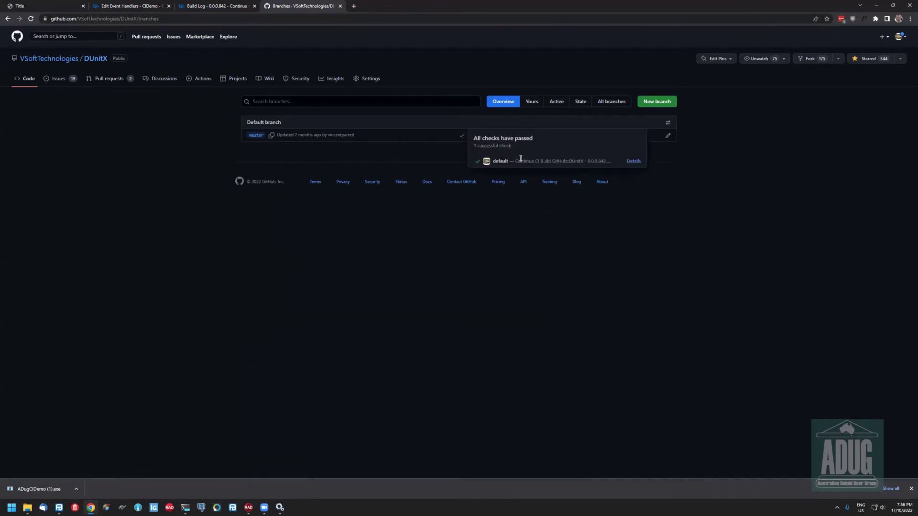
pyautogui.moveTo(511, 161); pyautogui.dragTo(609, 162)
pyautogui.click(547, 145)
pyautogui.click(534, 277)
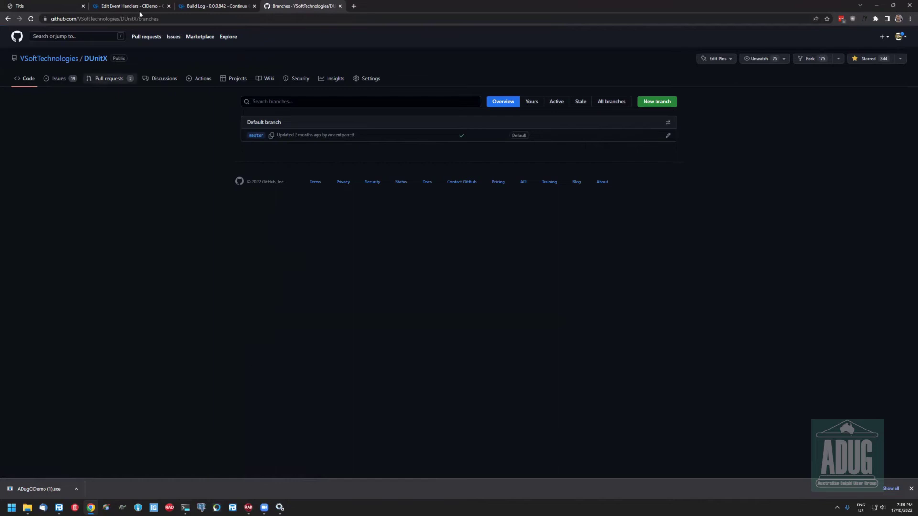
pyautogui.click(113, 7)
# From the ADUG project, edit CIDemo's repositories and inspect the CIDemo repository's Git and branch settings unsaved
pyautogui.click(33, 32)
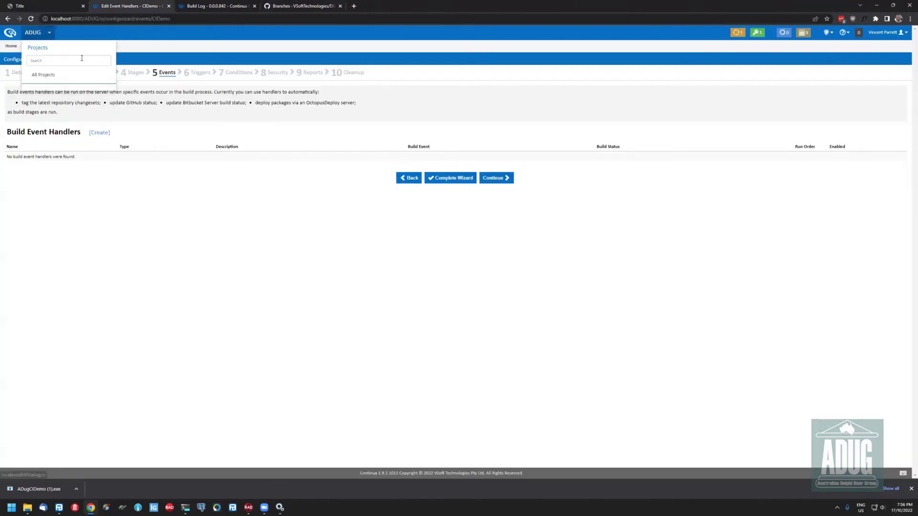
pyautogui.click(48, 74)
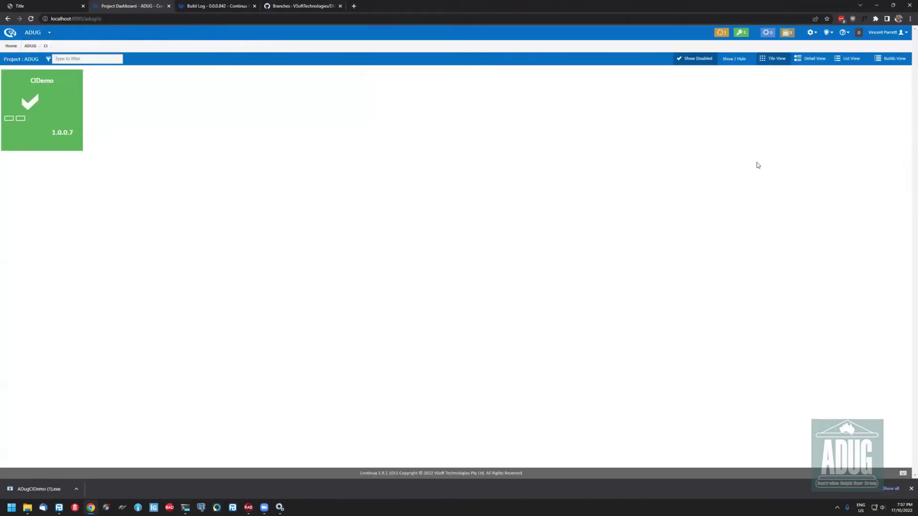
pyautogui.click(18, 143)
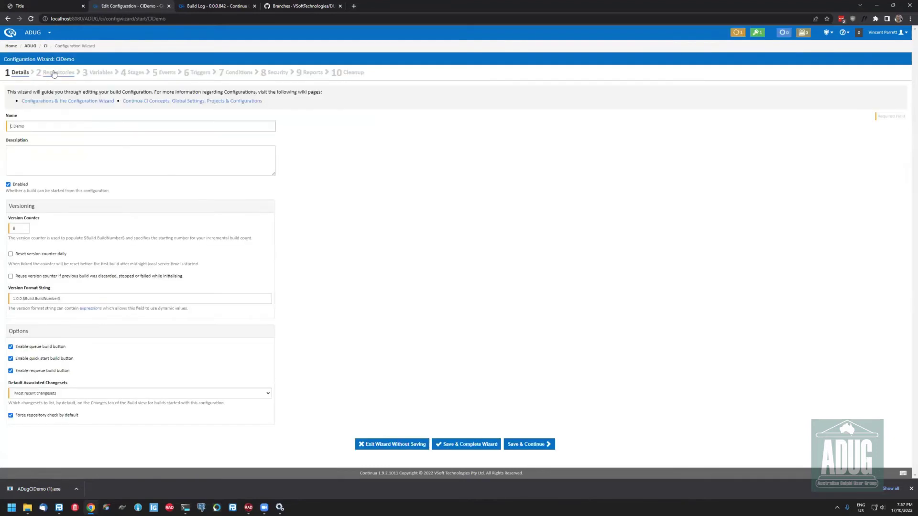
pyautogui.click(58, 72)
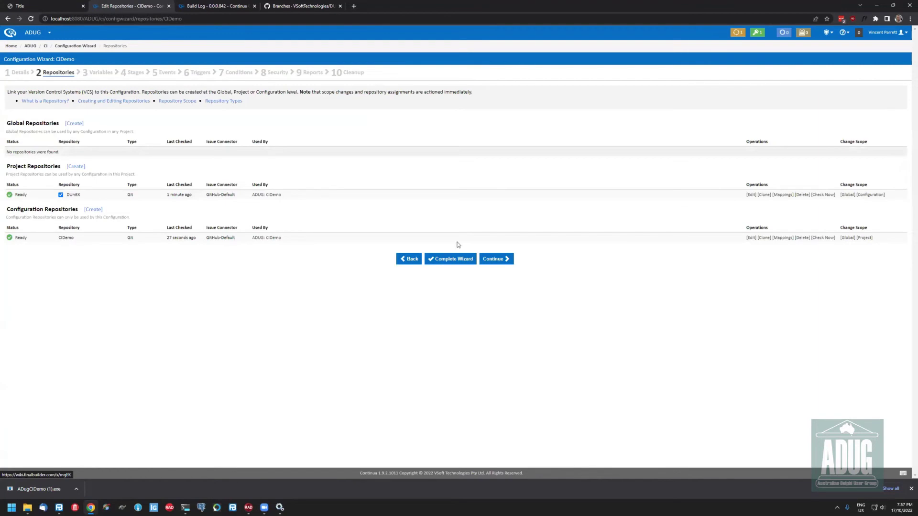
pyautogui.click(751, 238)
pyautogui.click(377, 165)
pyautogui.click(395, 165)
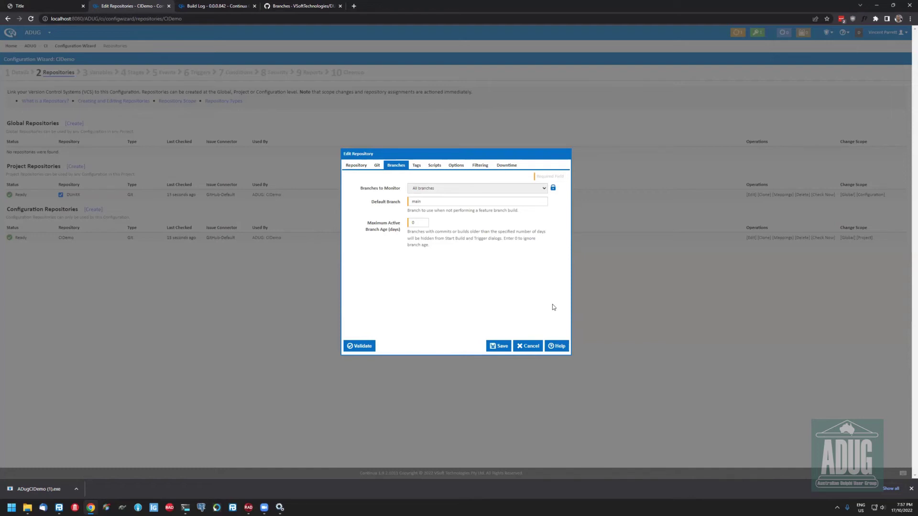
pyautogui.press('Escape')
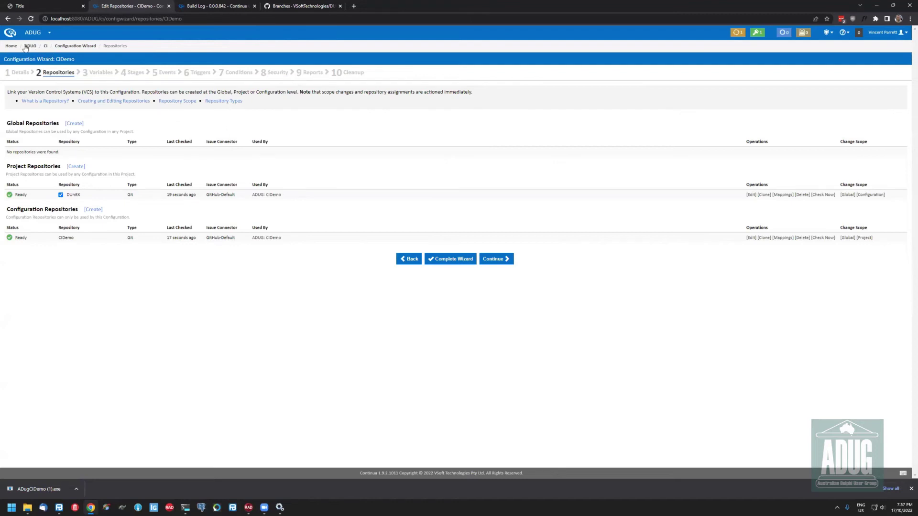
# In CI Server administration, view Shared Resources, cancel a new one, then open Users
pyautogui.click(828, 33)
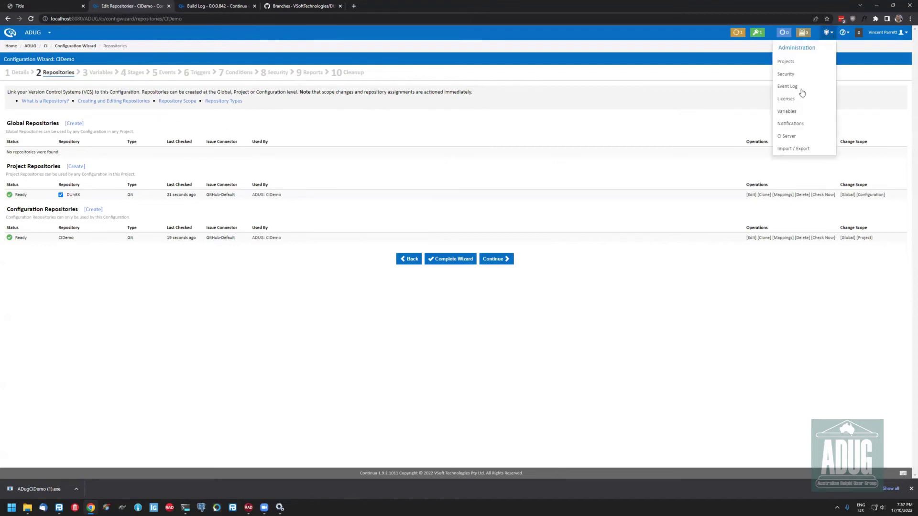
pyautogui.click(786, 136)
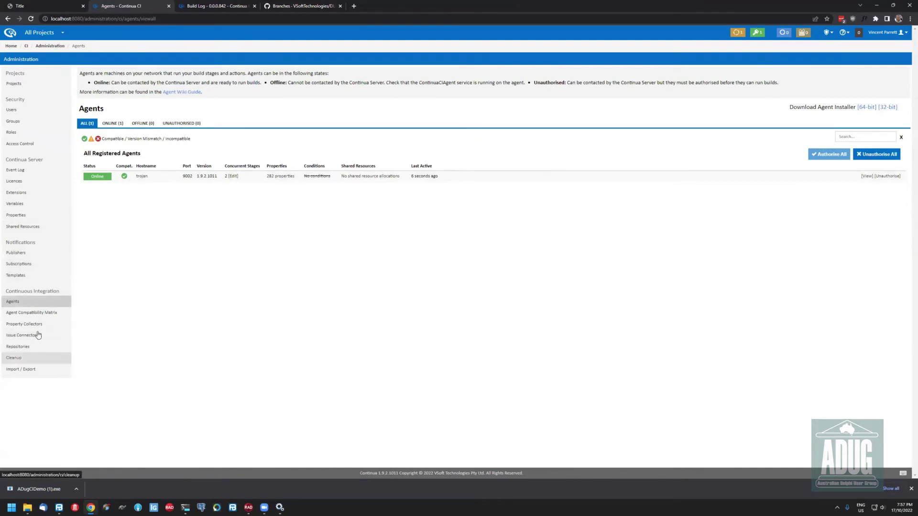
pyautogui.click(19, 227)
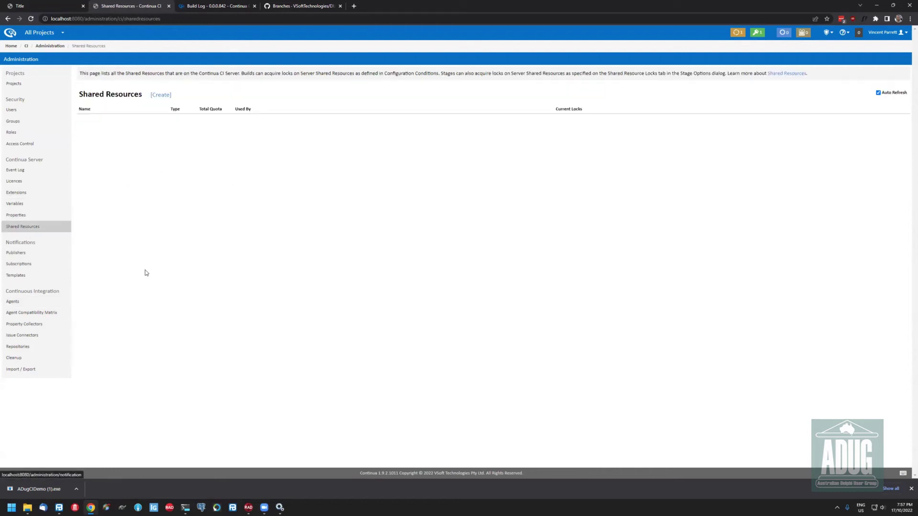
pyautogui.click(160, 94)
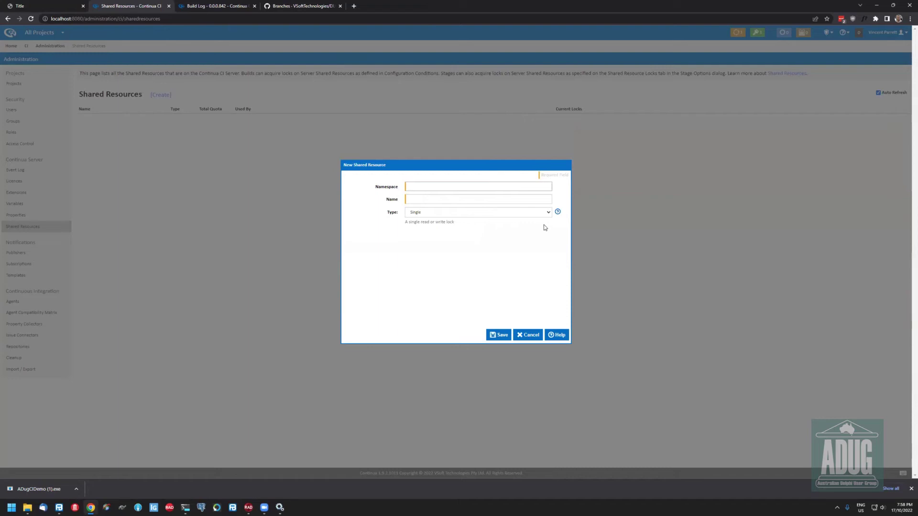
pyautogui.click(153, 201)
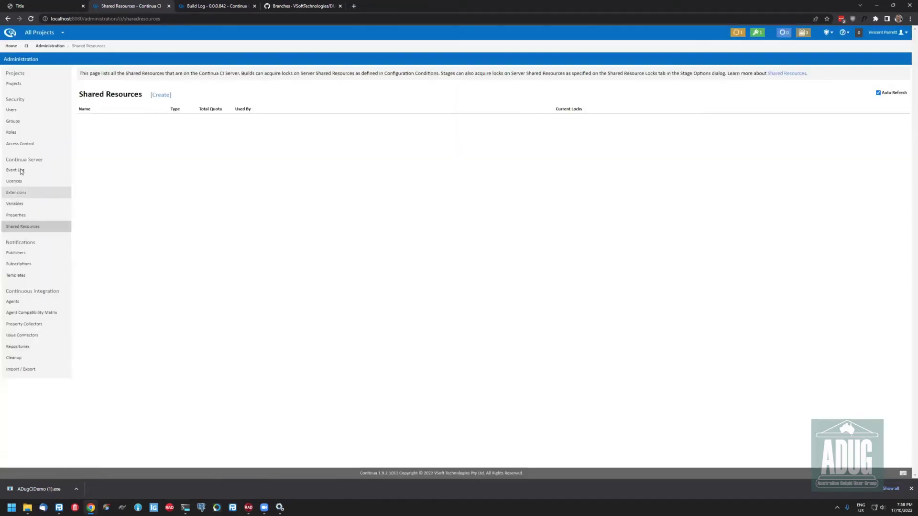
pyautogui.click(23, 110)
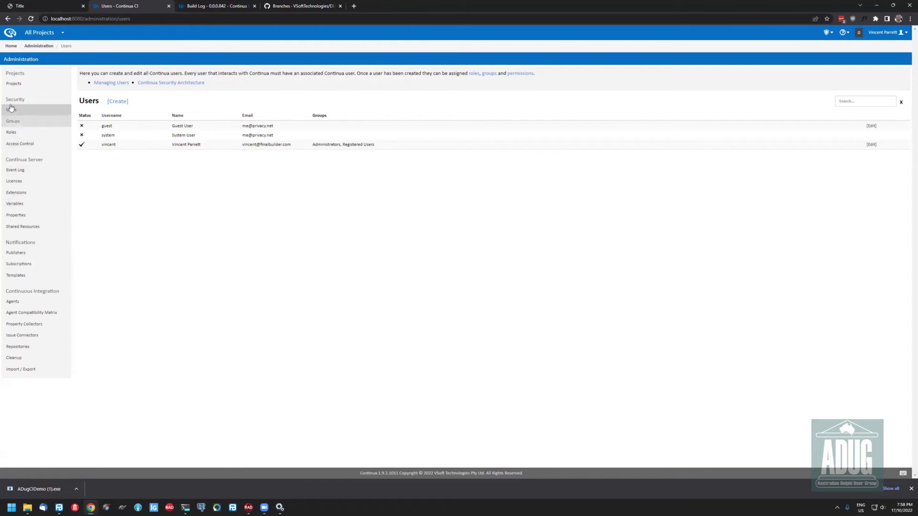
# Browse the Event Log, Licences and Extensions admin pages, ending on the Publishers list
pyautogui.click(19, 170)
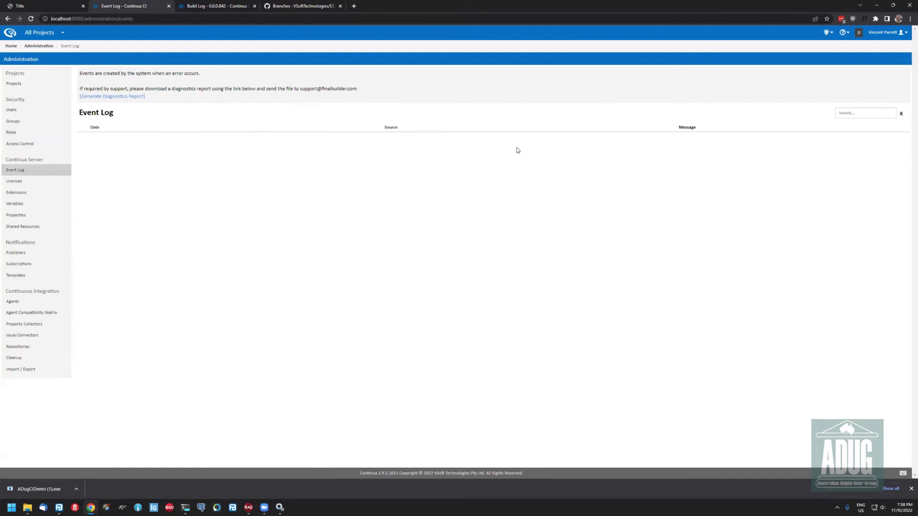
pyautogui.click(17, 184)
pyautogui.click(21, 194)
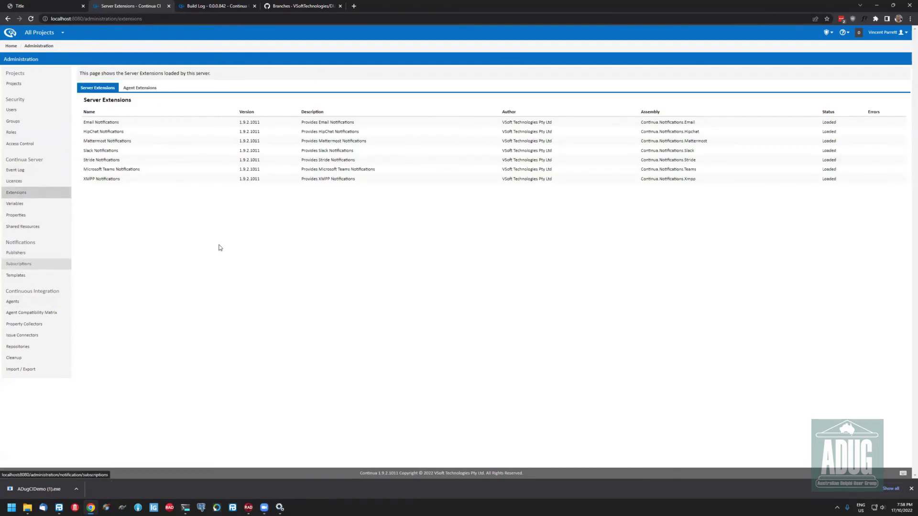
pyautogui.click(22, 255)
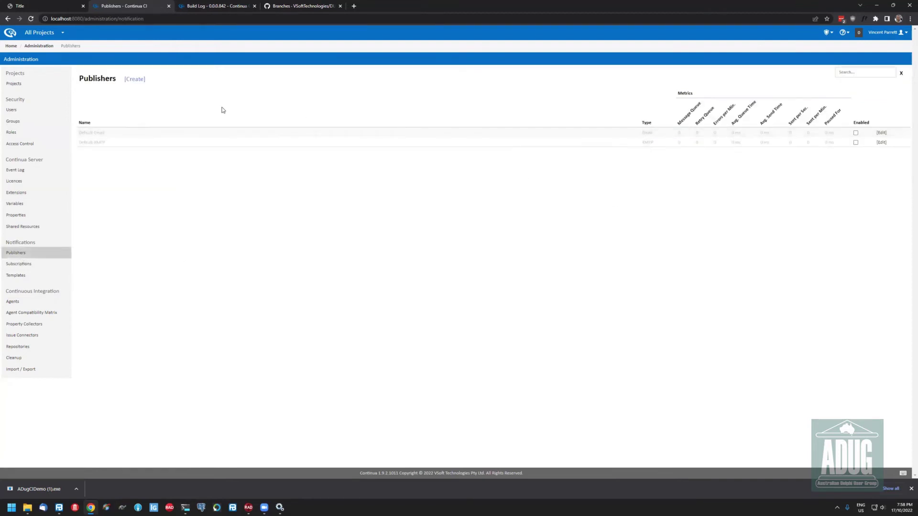
# Start a new notification publisher named 'E' of type Email and view its mail server settings
pyautogui.click(134, 80)
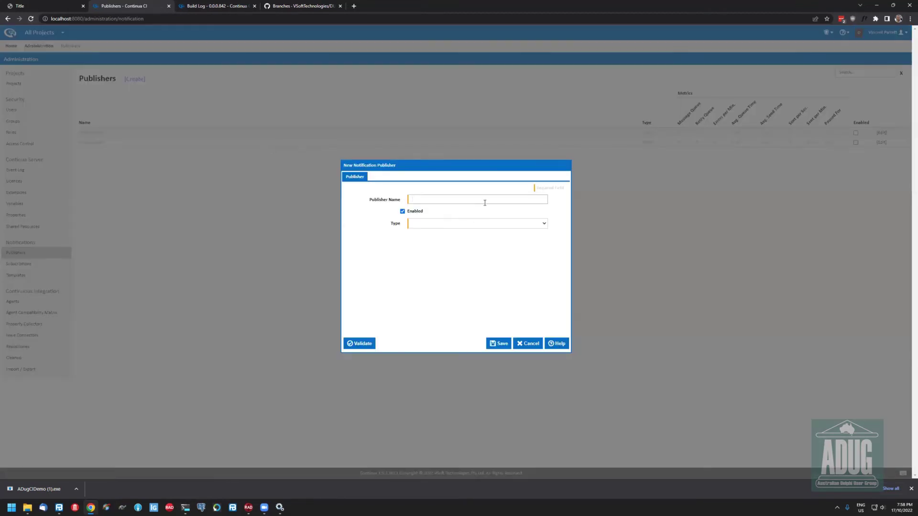
pyautogui.write('Email')
pyautogui.click(467, 227)
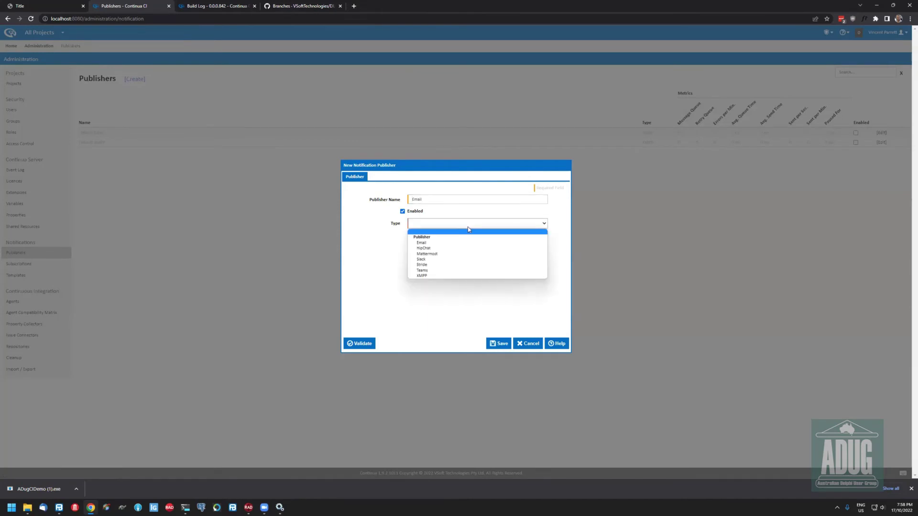
pyautogui.click(430, 243)
pyautogui.click(382, 172)
pyautogui.click(477, 196)
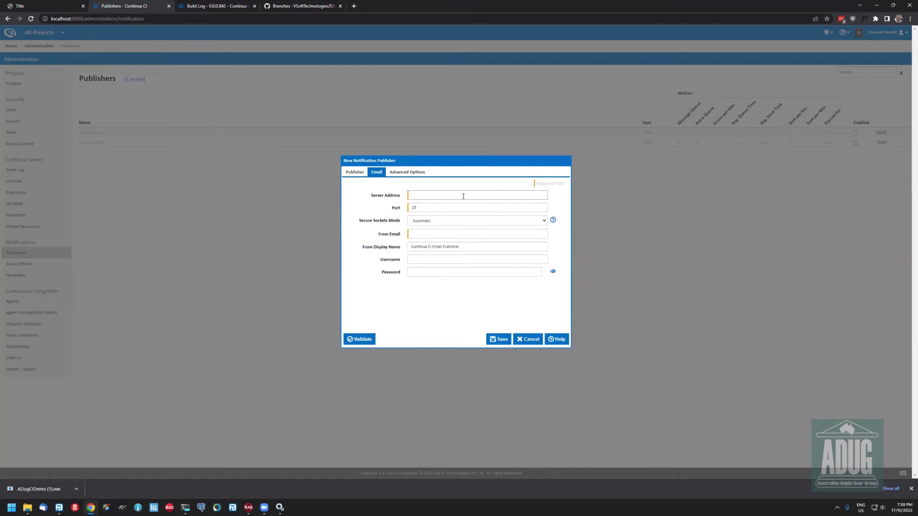
pyautogui.click(354, 173)
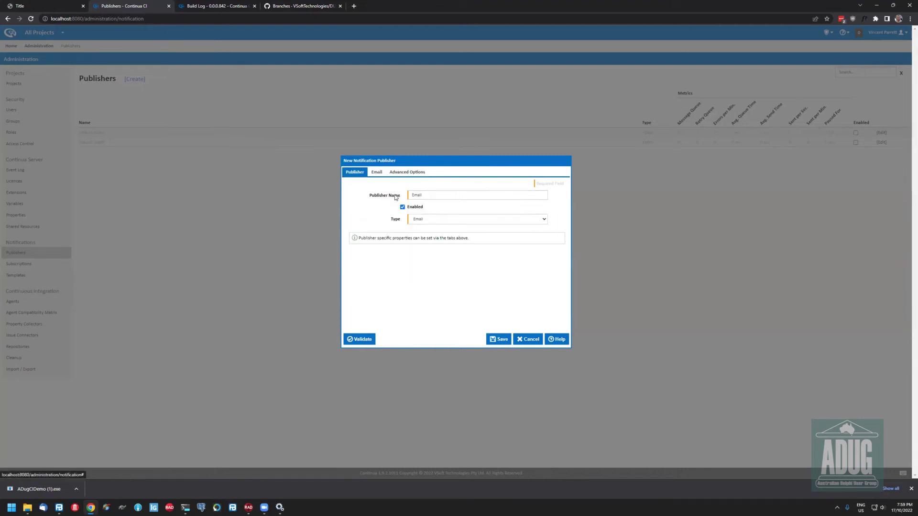
# Switch the new publisher's type to Slack, review its settings, then cancel the publisher
pyautogui.press('BackSpace')
pyautogui.click(415, 220)
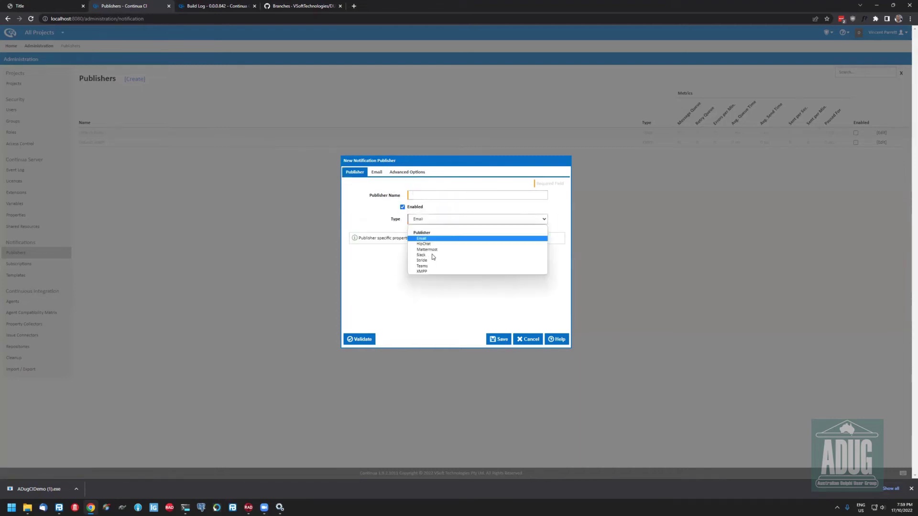
pyautogui.click(432, 255)
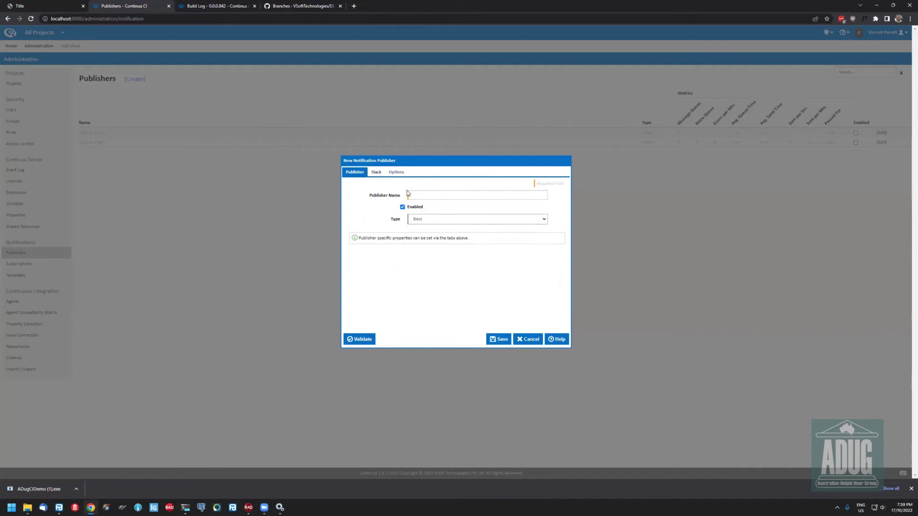
pyautogui.click(376, 172)
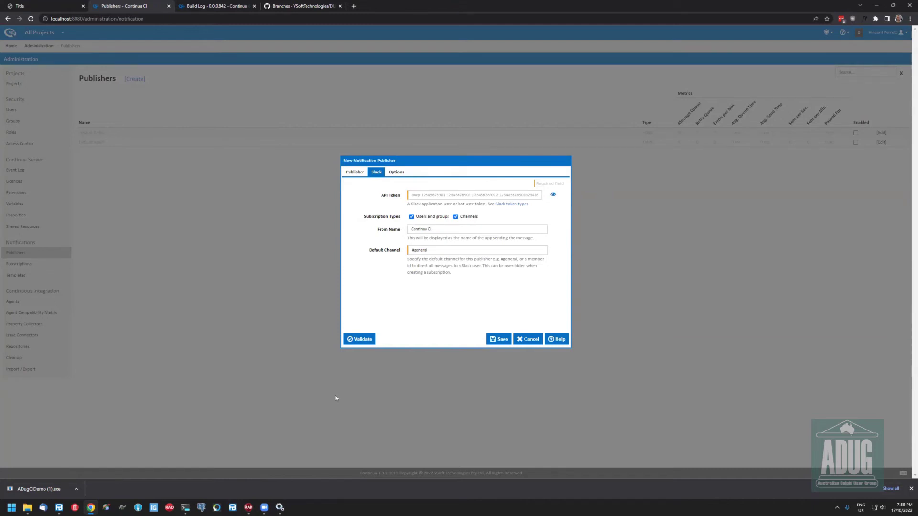
pyautogui.click(359, 174)
pyautogui.click(459, 219)
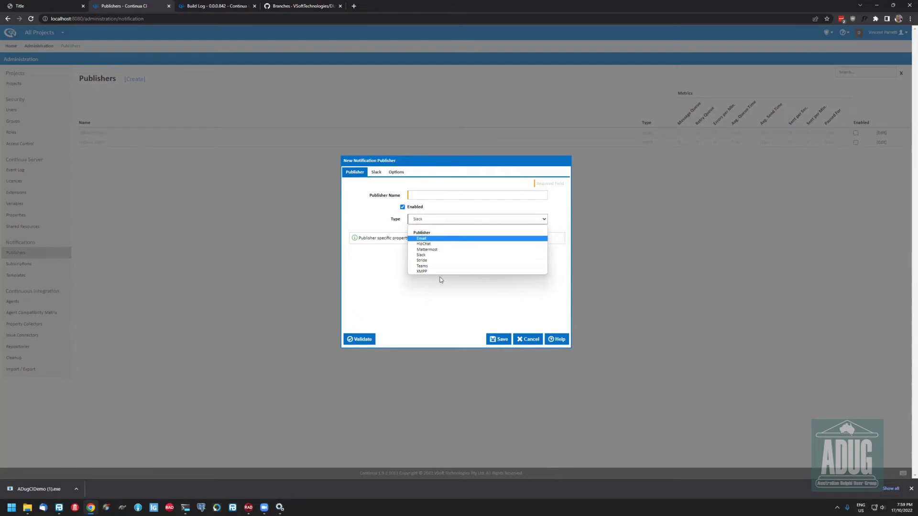
pyautogui.click(516, 289)
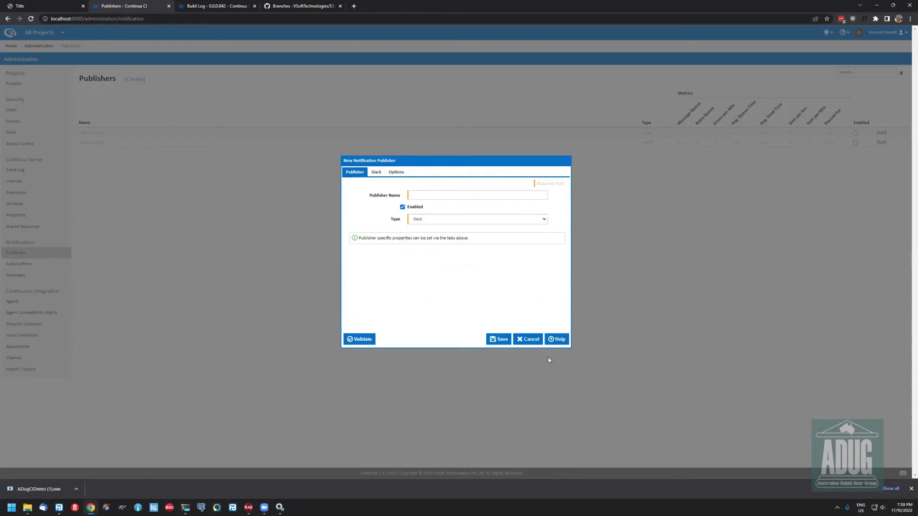
pyautogui.click(537, 340)
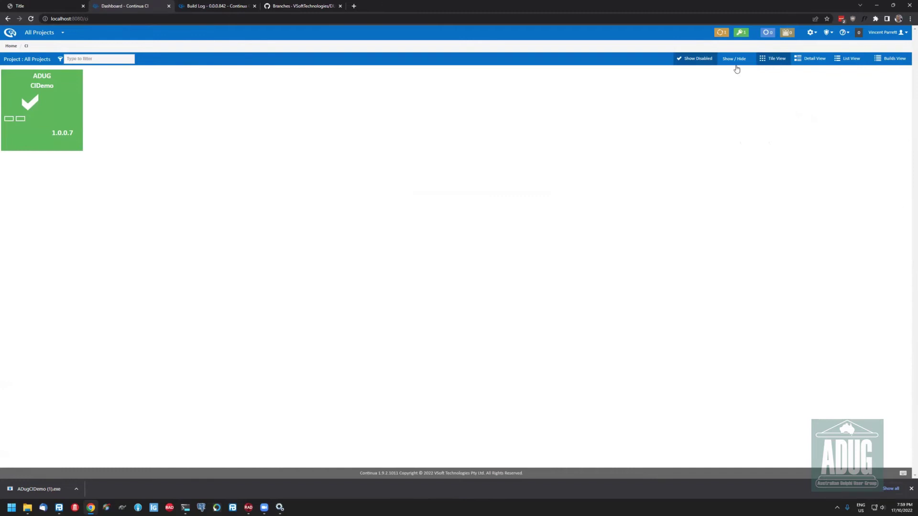
# Edit CIDemo, go to Repositories, and preview configuration repository types without creating one
pyautogui.click(19, 142)
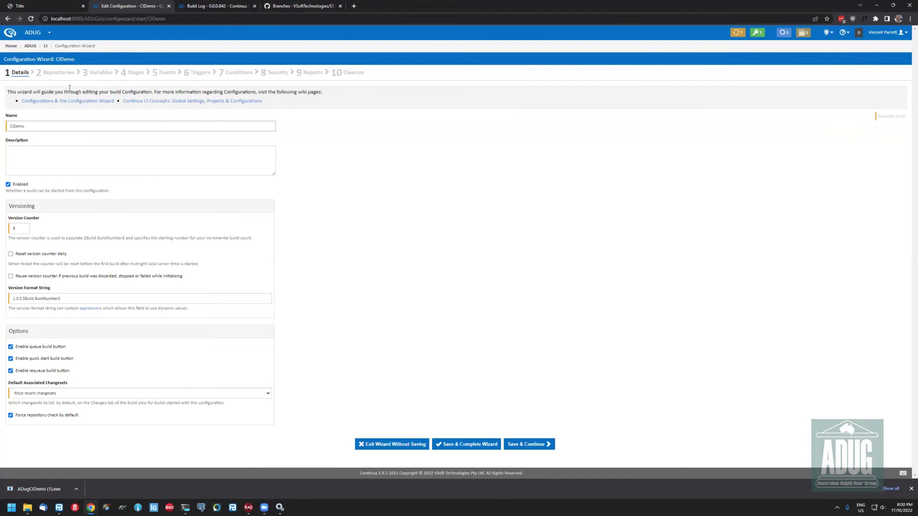
pyautogui.click(58, 72)
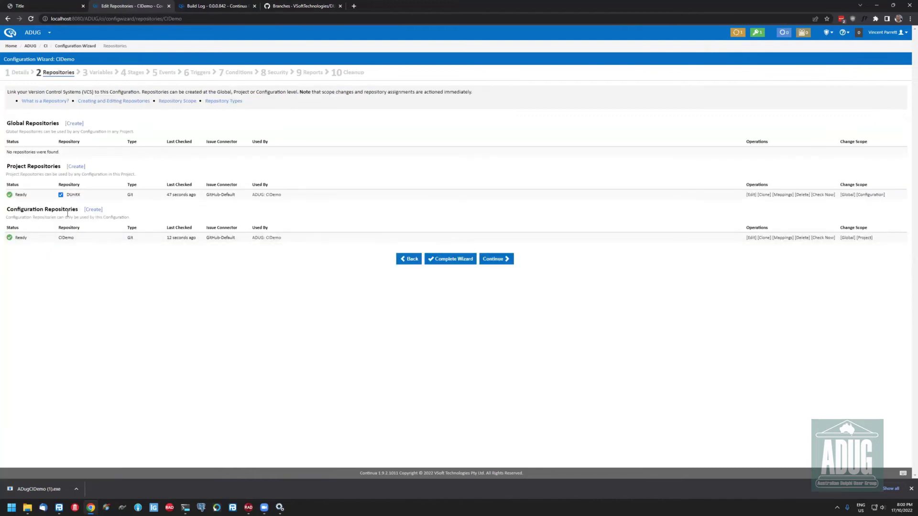
pyautogui.click(92, 209)
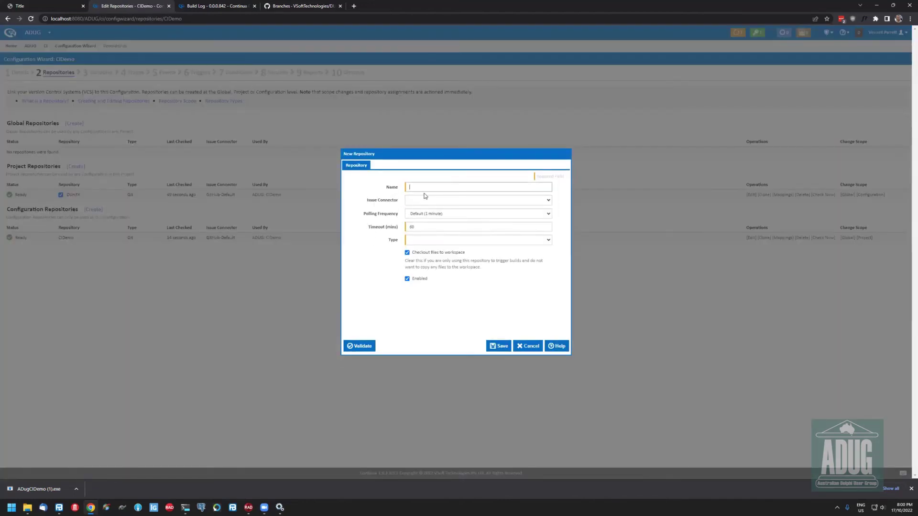
pyautogui.click(420, 241)
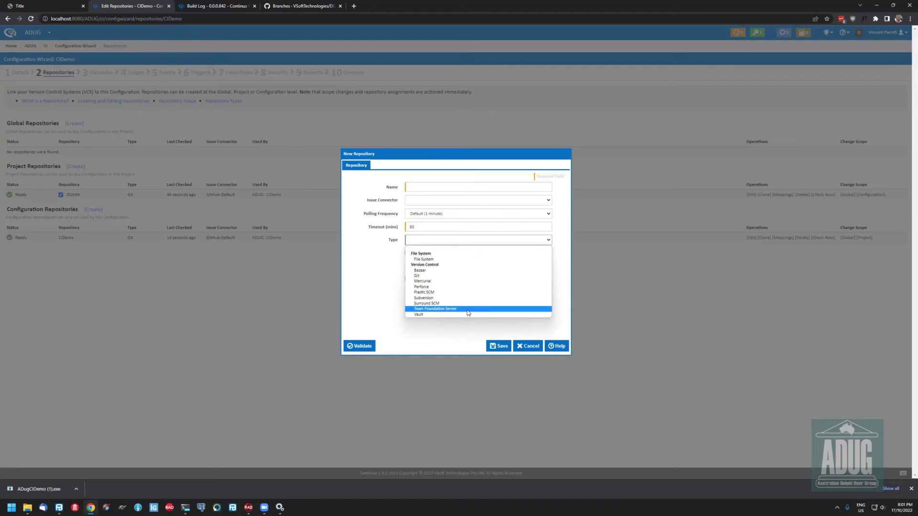
pyautogui.click(426, 327)
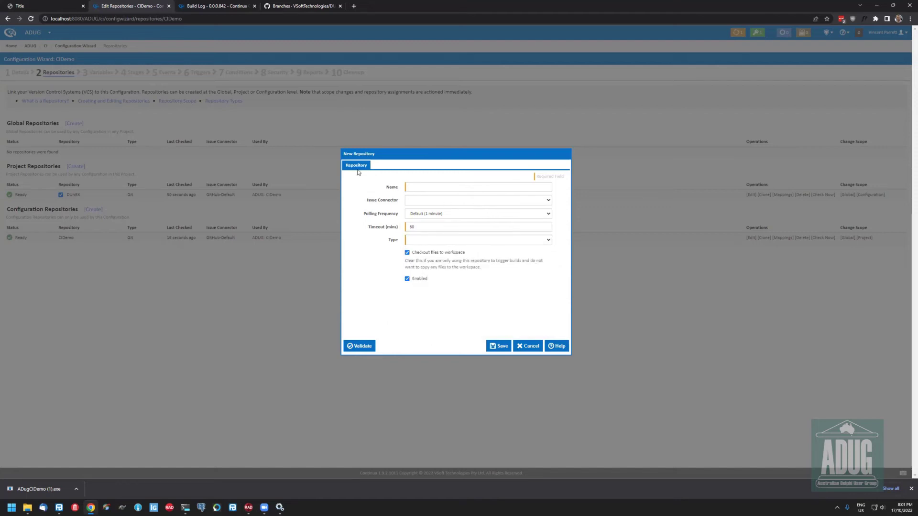
pyautogui.click(528, 346)
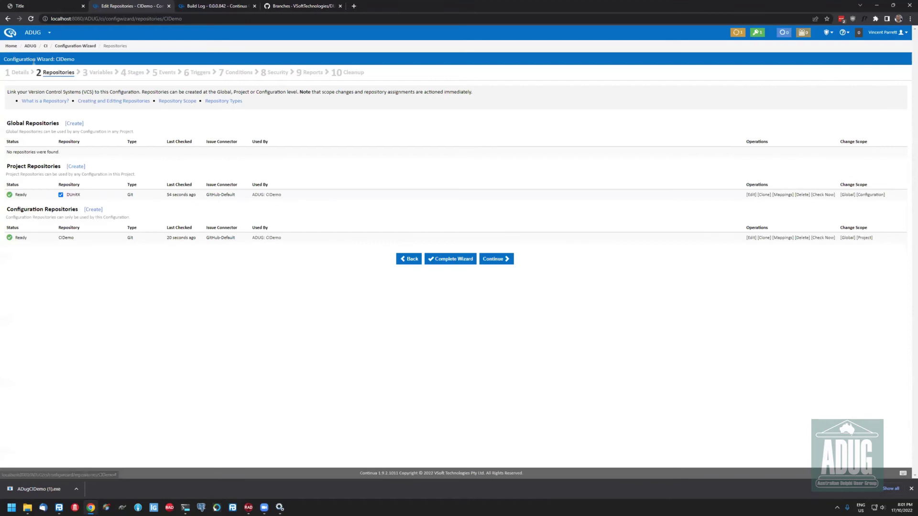
# On the Stages step, inspect the MSBuild action's settings and close without saving
pyautogui.click(136, 73)
pyautogui.doubleClick(175, 171)
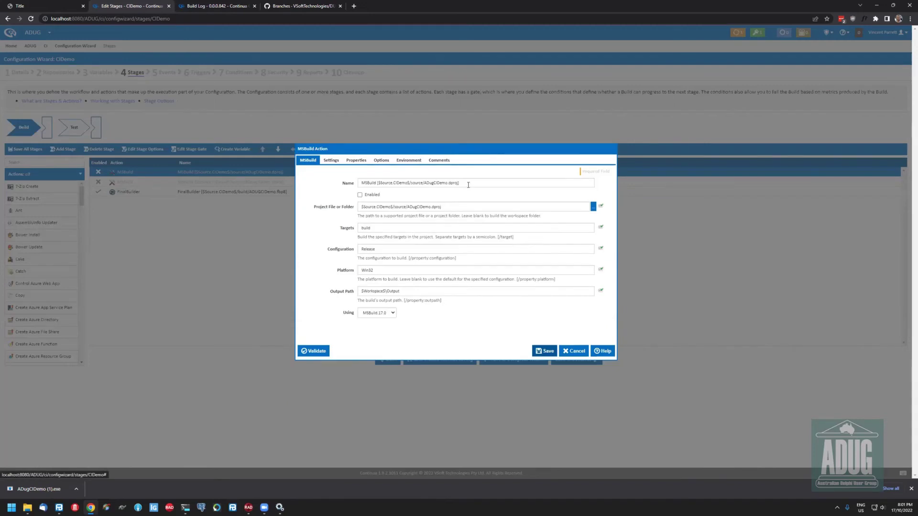
pyautogui.click(467, 185)
pyautogui.click(574, 351)
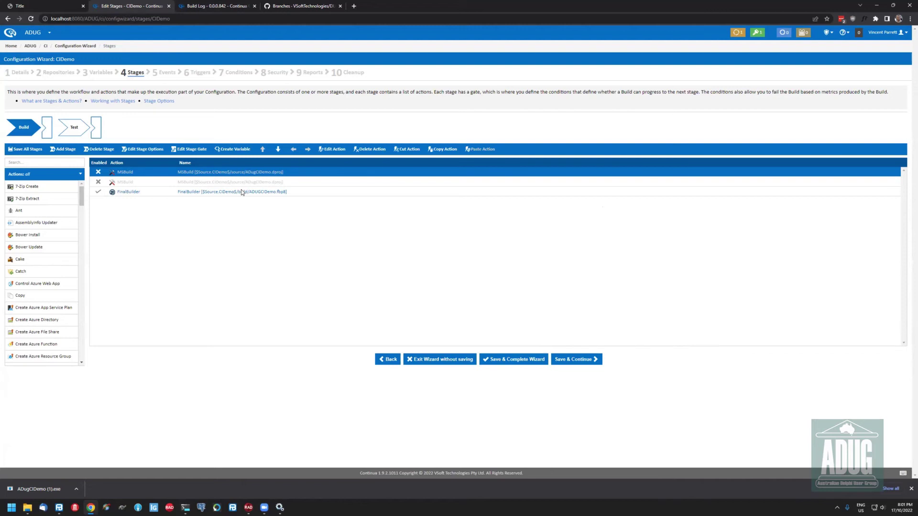
# Inspect the FinalBuilder action's settings, then open the ADUGCIDemo recent project in FinalBuilder
pyautogui.doubleClick(150, 194)
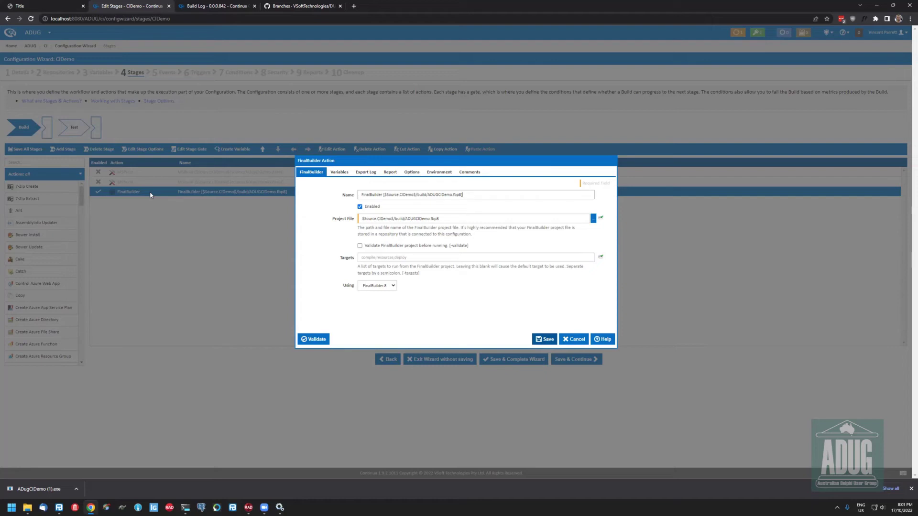
pyautogui.press('Escape')
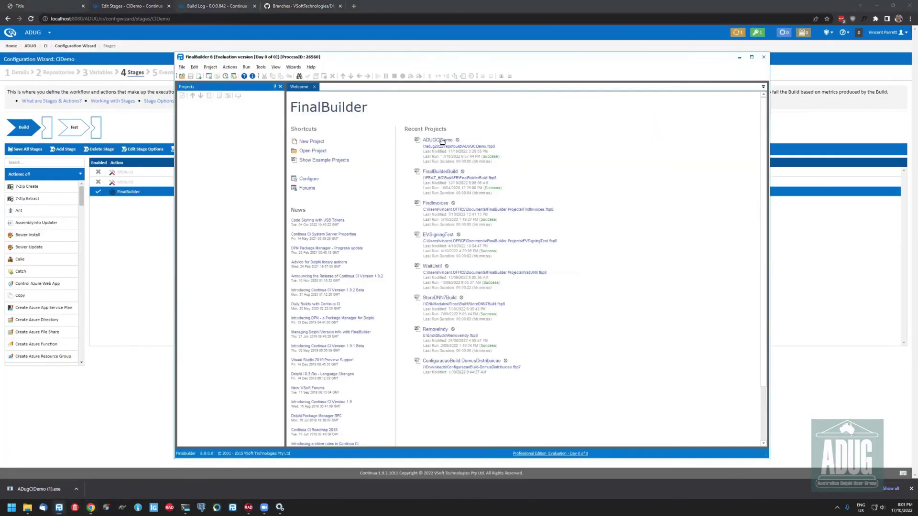
pyautogui.click(441, 141)
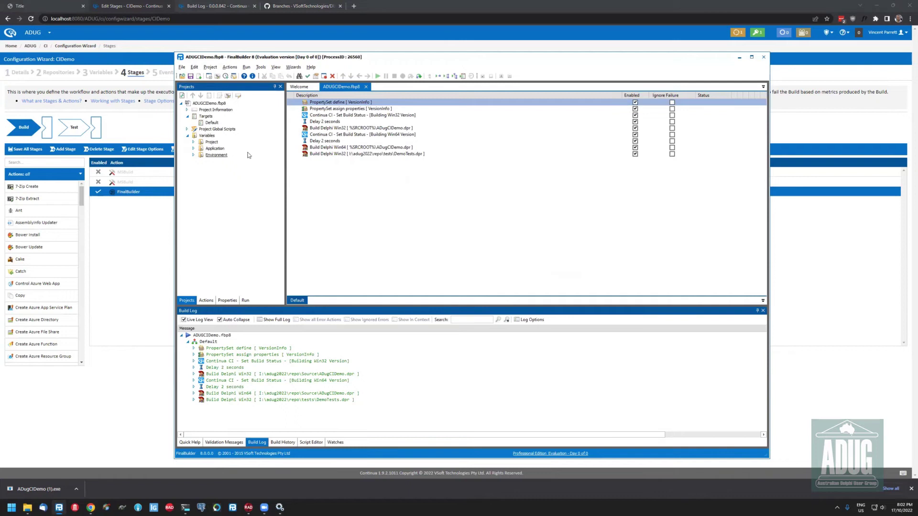
# Reposition the FinalBuilder window showing the ADUGCIDemo.fbp8 build log
pyautogui.moveTo(369, 60); pyautogui.dragTo(360, 52)
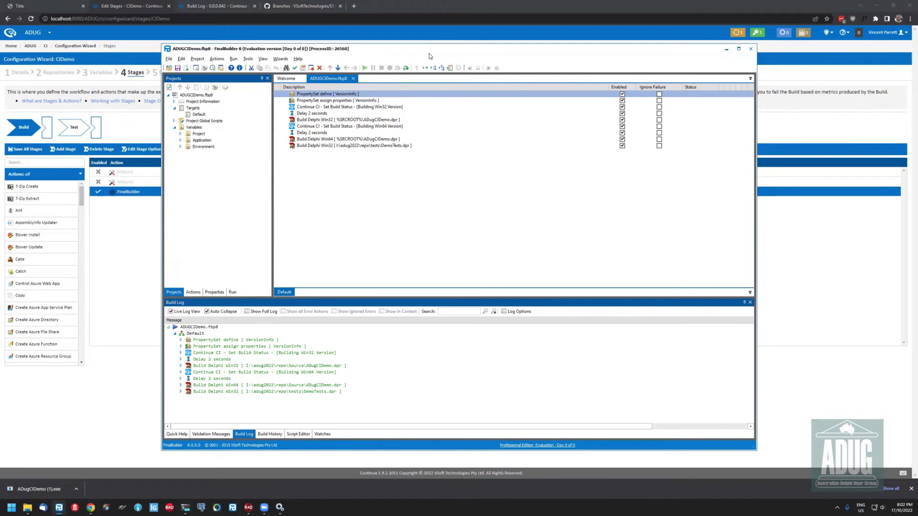
pyautogui.moveTo(436, 54); pyautogui.dragTo(477, 63)
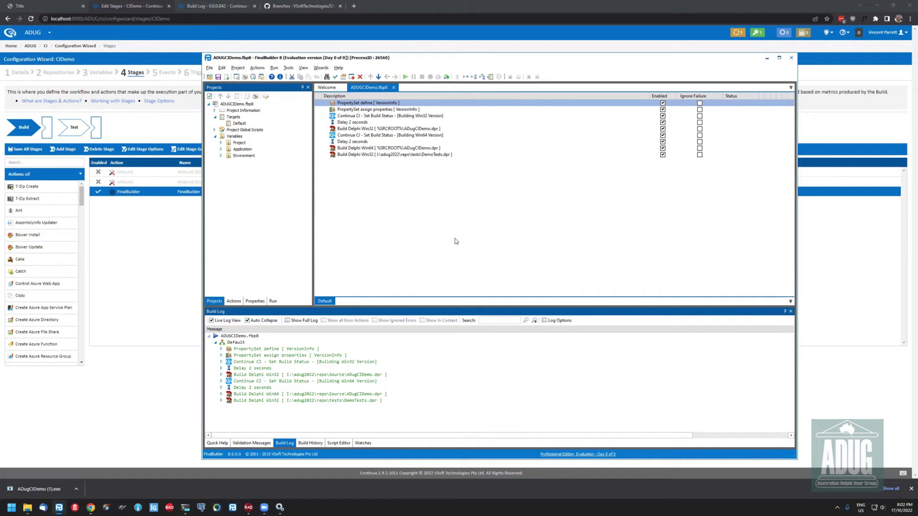
# Minimise FinalBuilder, then bring up and dismiss the taskbar's context menu
pyautogui.click(767, 59)
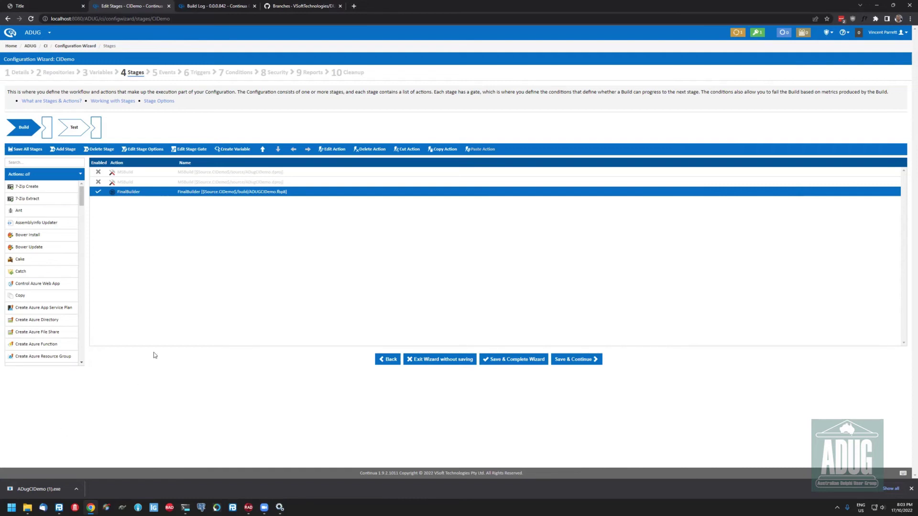
pyautogui.moveTo(27, 507)
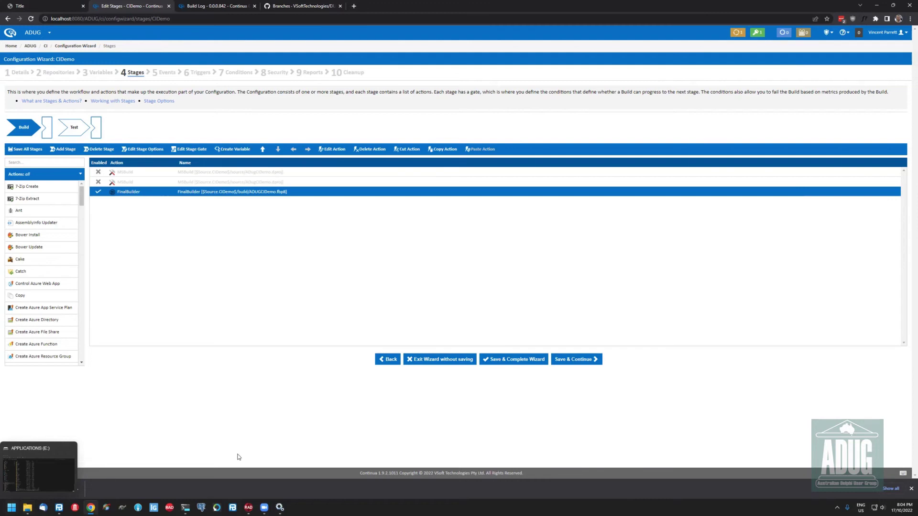
pyautogui.rightClick(327, 505)
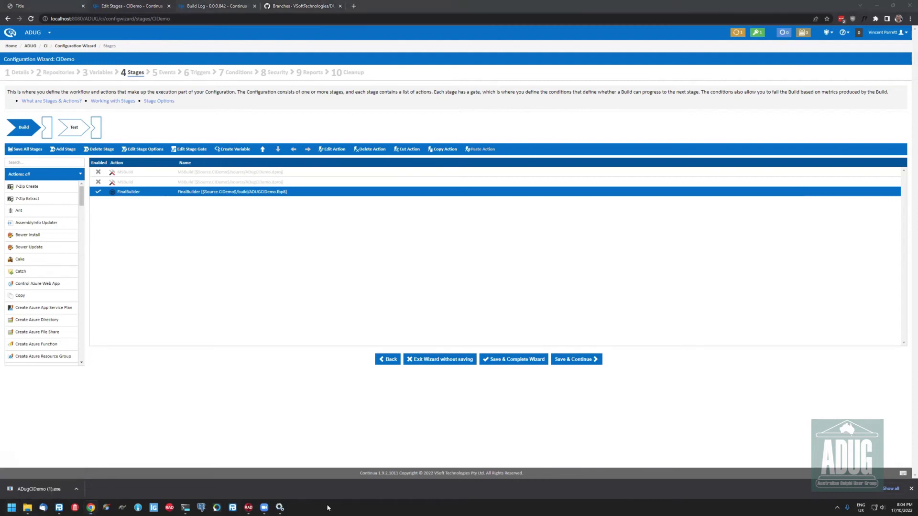
pyautogui.press('Escape')
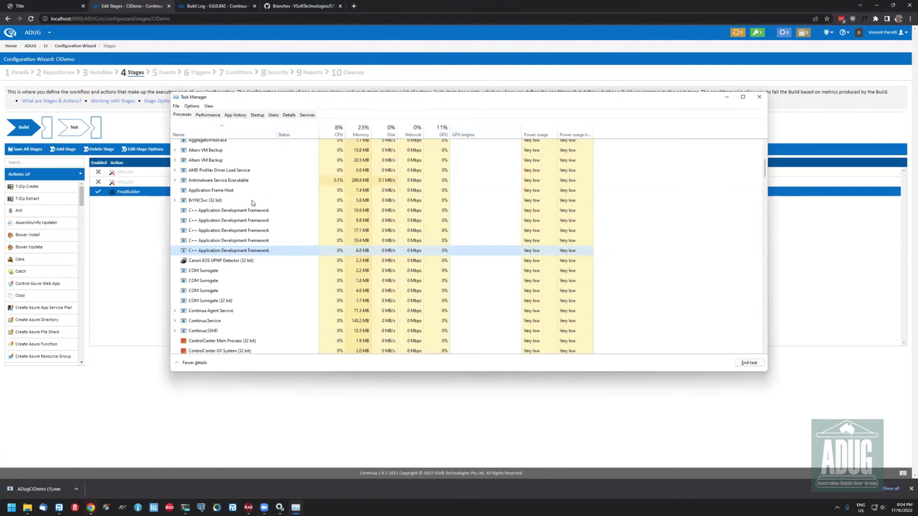
# In Task Manager's Details tab, locate the Continua Agent, Server and SSHD service processes
pyautogui.click(289, 114)
pyautogui.click(225, 238)
pyautogui.write('con')
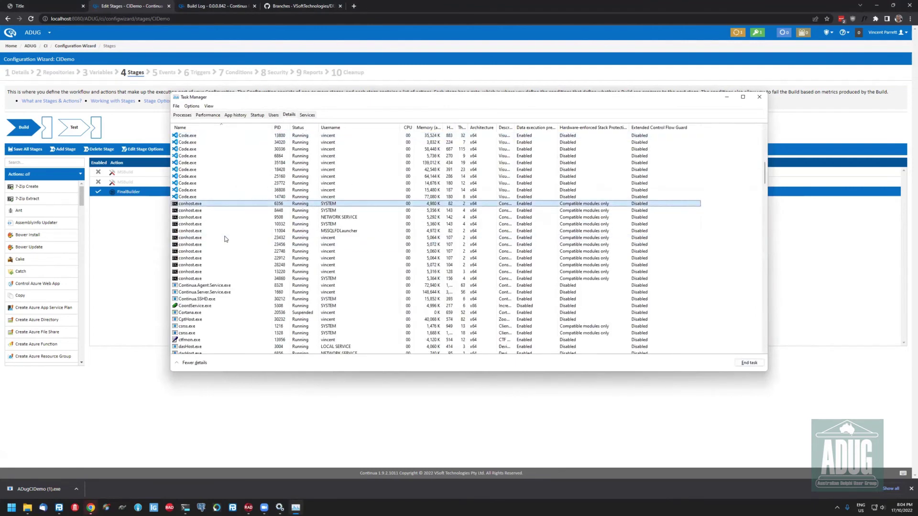
pyautogui.press('Down')
pyautogui.press('Down')
pyautogui.press('Down')
pyautogui.press('Down')
pyautogui.press('Down')
pyautogui.press('Down')
pyautogui.press('Down')
pyautogui.press('Down')
pyautogui.press('Down')
pyautogui.press('Down')
pyautogui.press('Down')
pyautogui.press('Down')
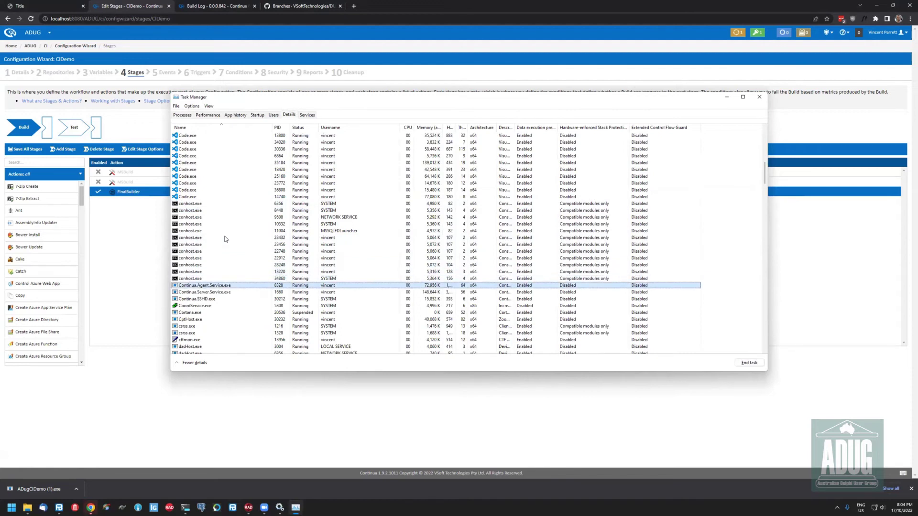
pyautogui.press('Down')
pyautogui.press('Down')
pyautogui.press('Up')
pyautogui.press('Up')
pyautogui.doubleClick(443, 127)
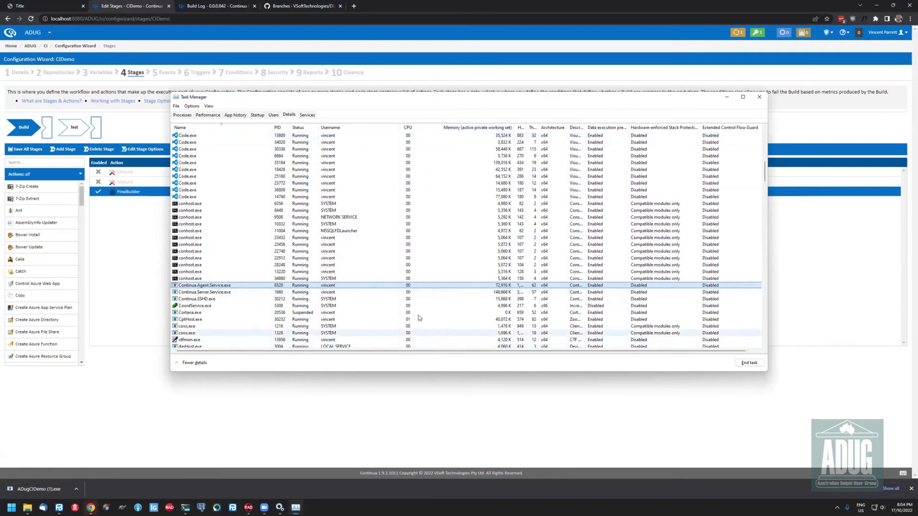
pyautogui.click(466, 292)
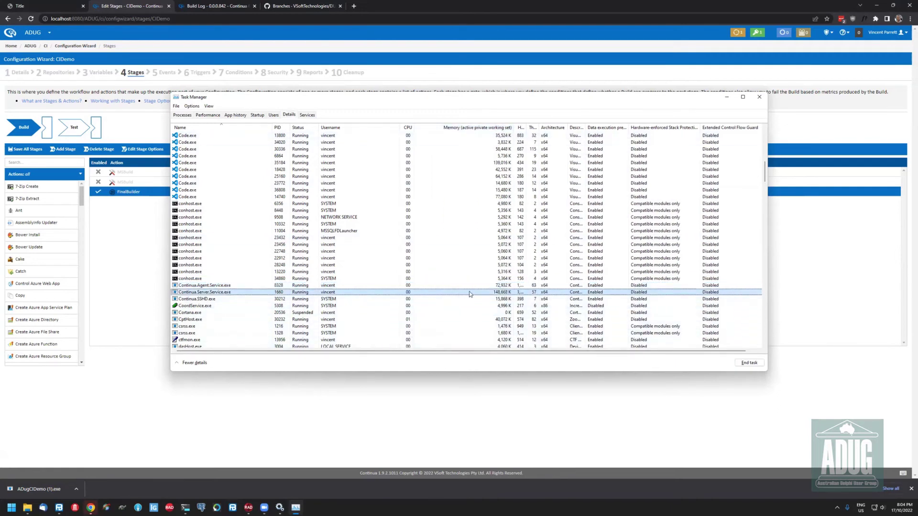
pyautogui.click(389, 288)
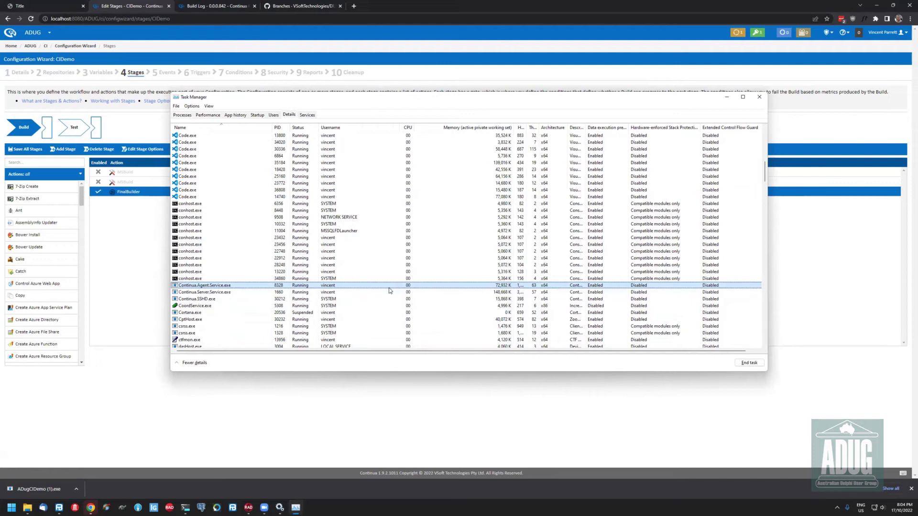
pyautogui.click(248, 292)
pyautogui.click(245, 299)
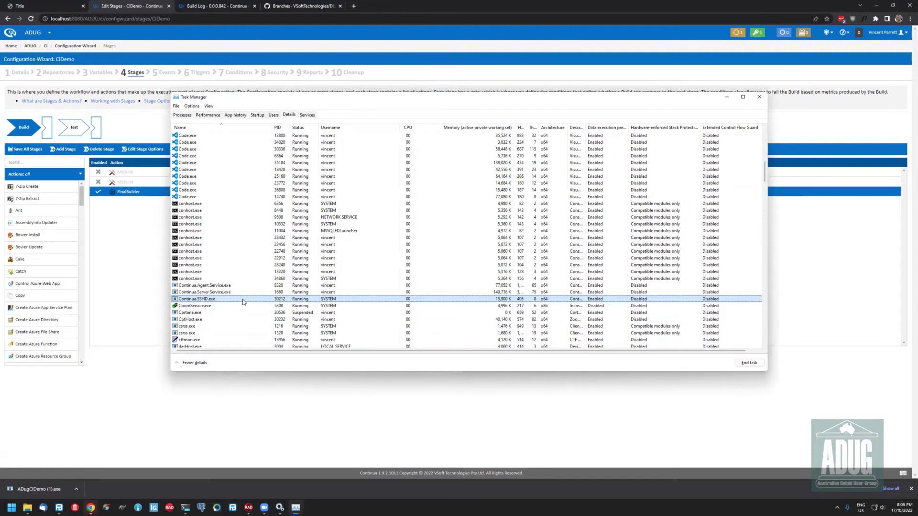
# Inspect the postgres.exe processes (PIDs 35828, 35112, 9560), then close Task Manager
pyautogui.scroll(-1, 213, 303)
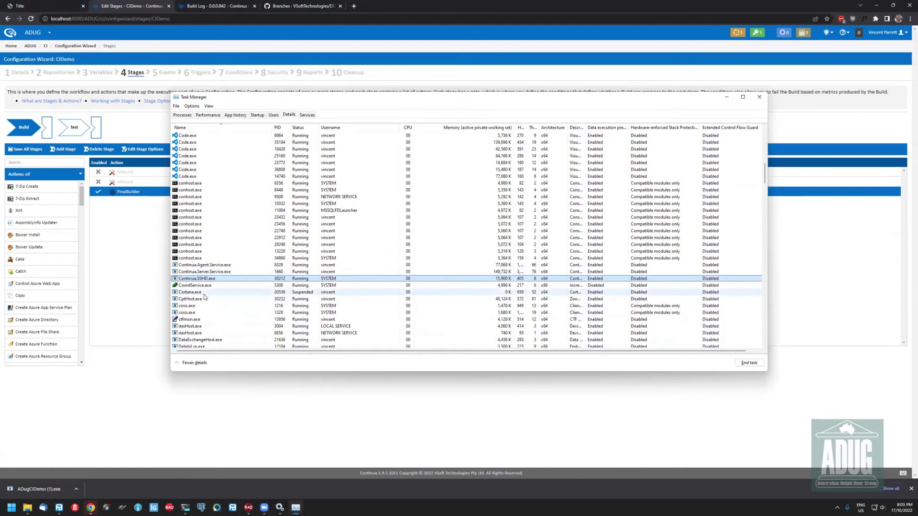
pyautogui.scroll(-10, 213, 302)
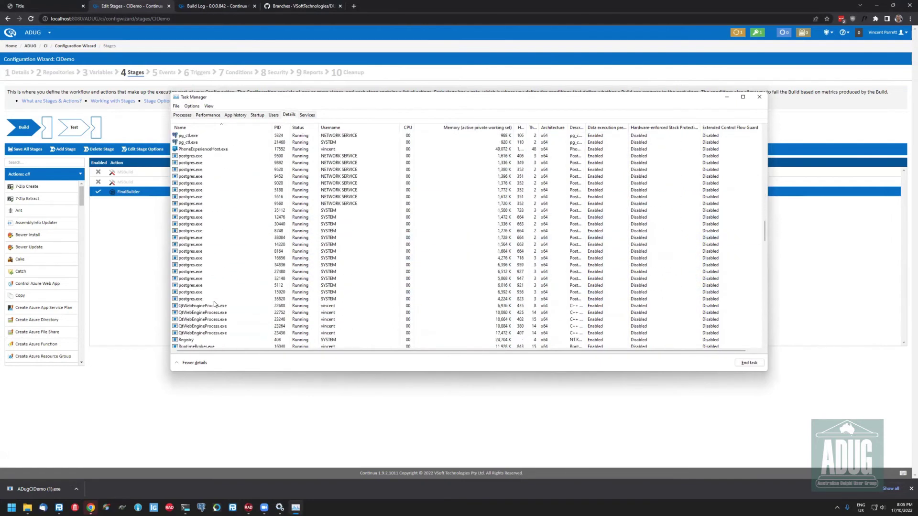
pyautogui.scroll(1, 214, 301)
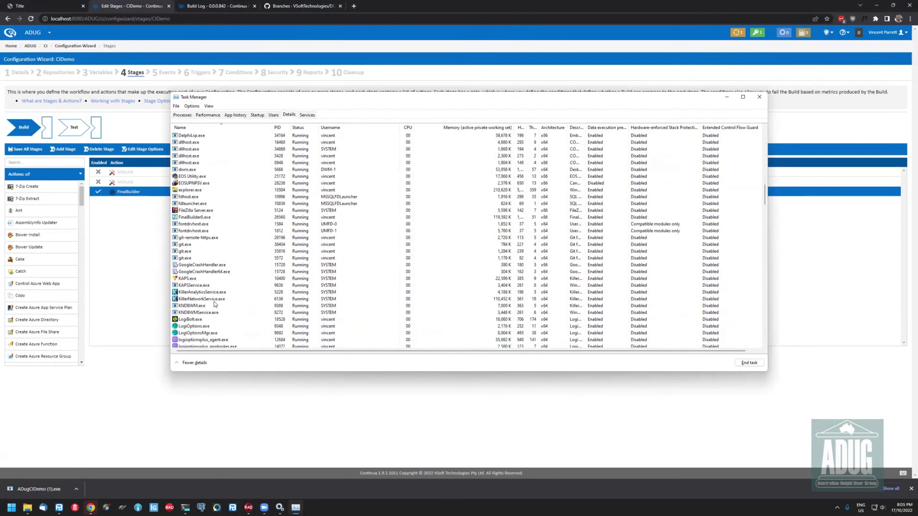
pyautogui.scroll(-3, 214, 301)
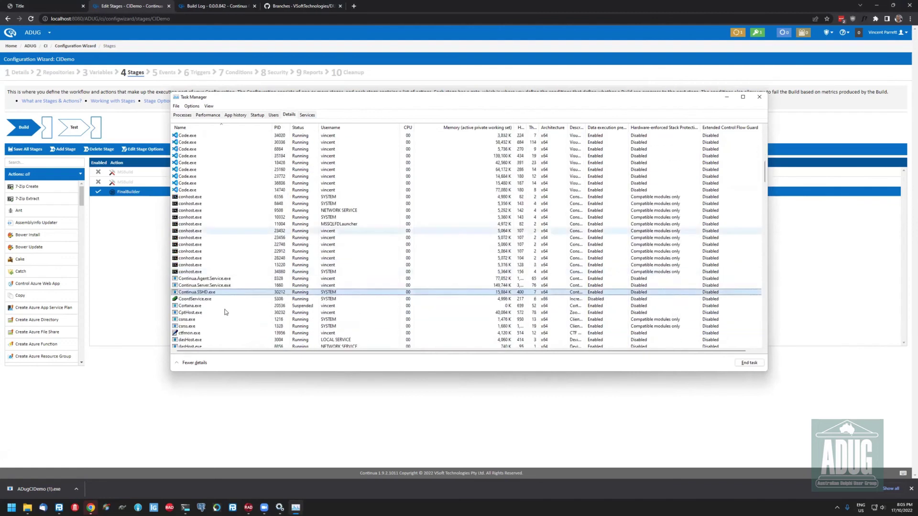
pyautogui.scroll(-20, 226, 313)
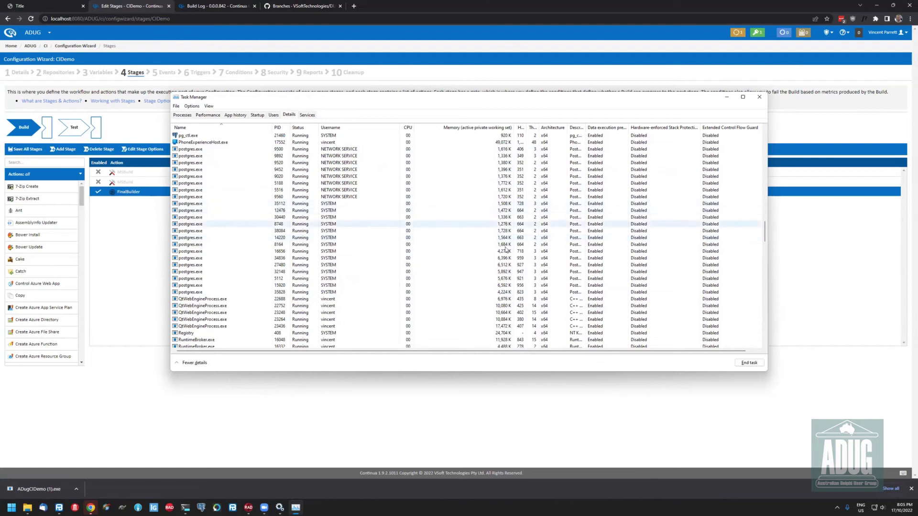
pyautogui.click(245, 292)
pyautogui.scroll(2, 278, 263)
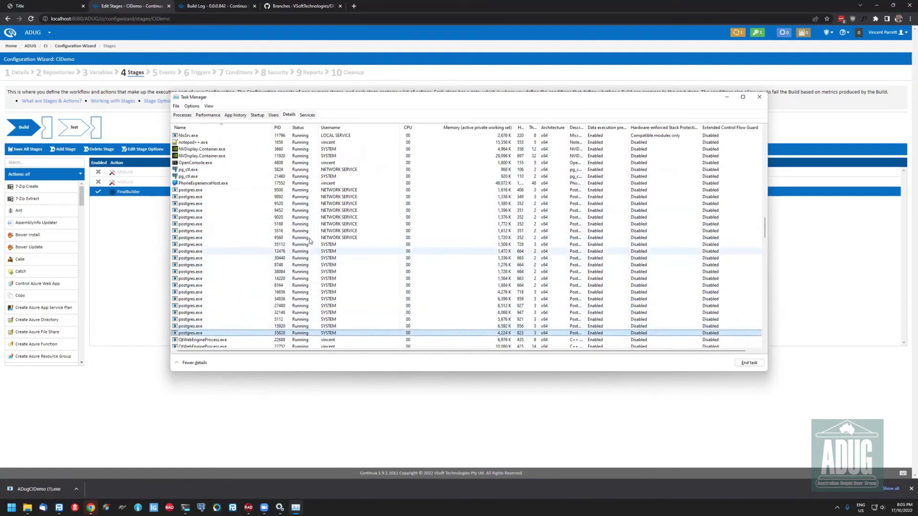
pyautogui.click(310, 245)
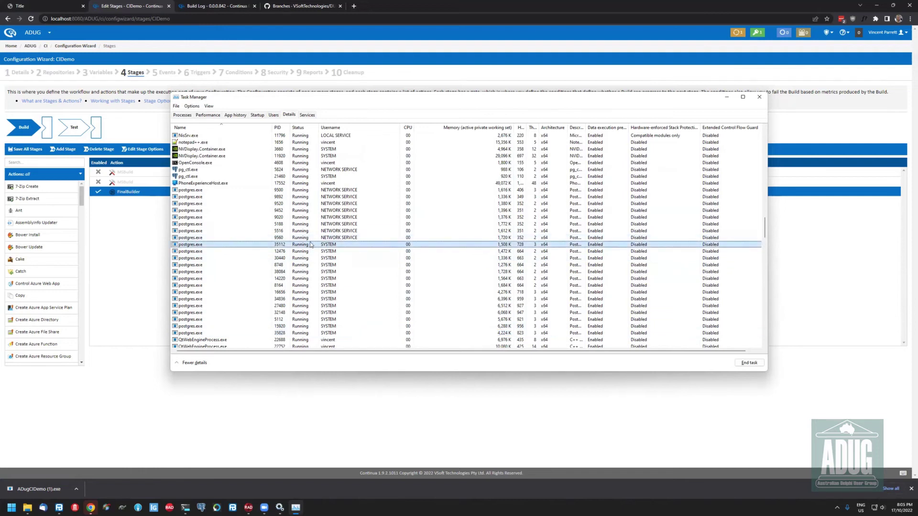
pyautogui.click(310, 238)
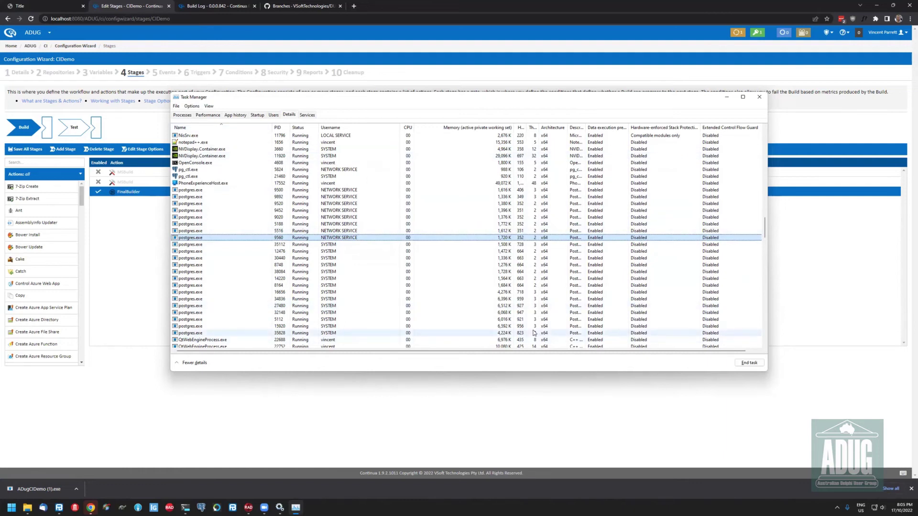
pyautogui.scroll(2, 534, 334)
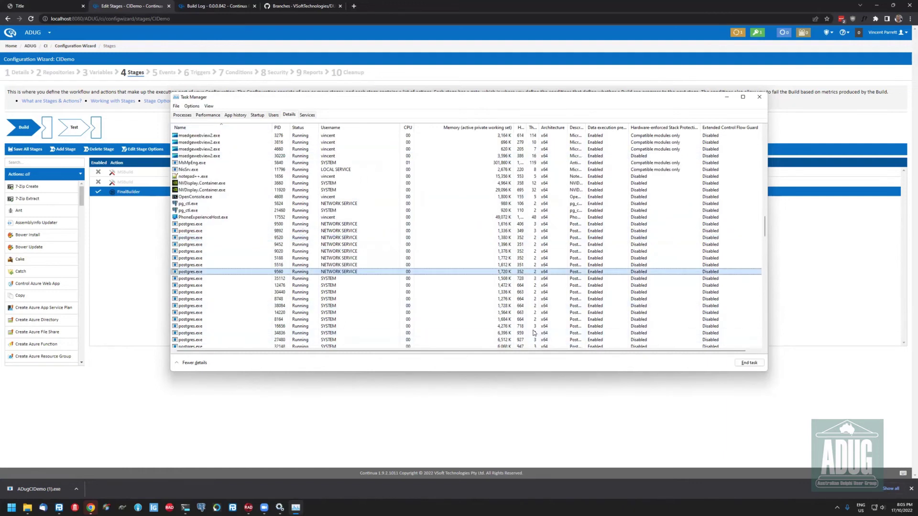
pyautogui.scroll(1, 669, 201)
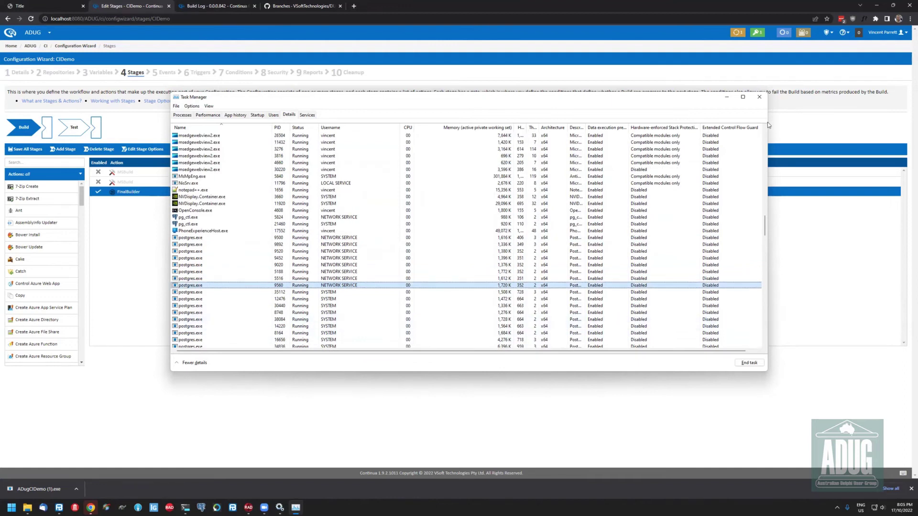
pyautogui.click(759, 96)
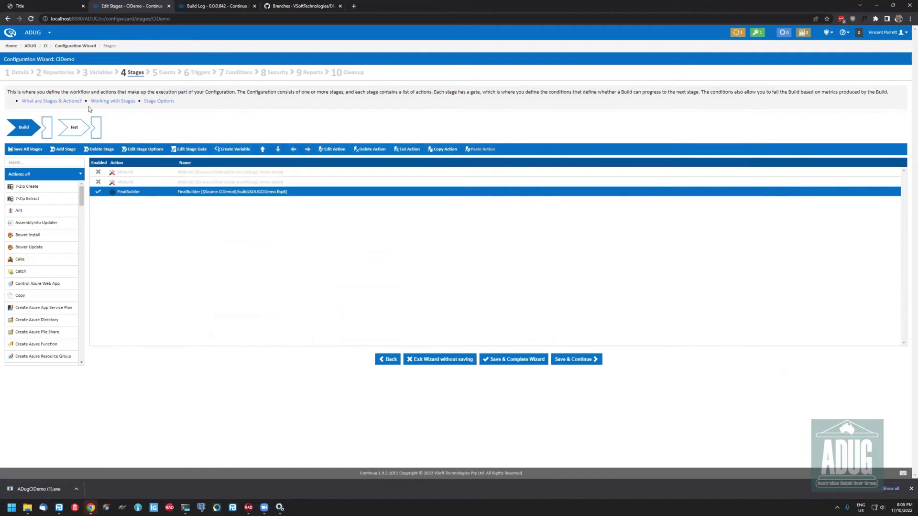
# Return to the All Projects dashboard, refocus the browser, and open Task Manager with Ctrl+Shift+Esc
pyautogui.click(17, 44)
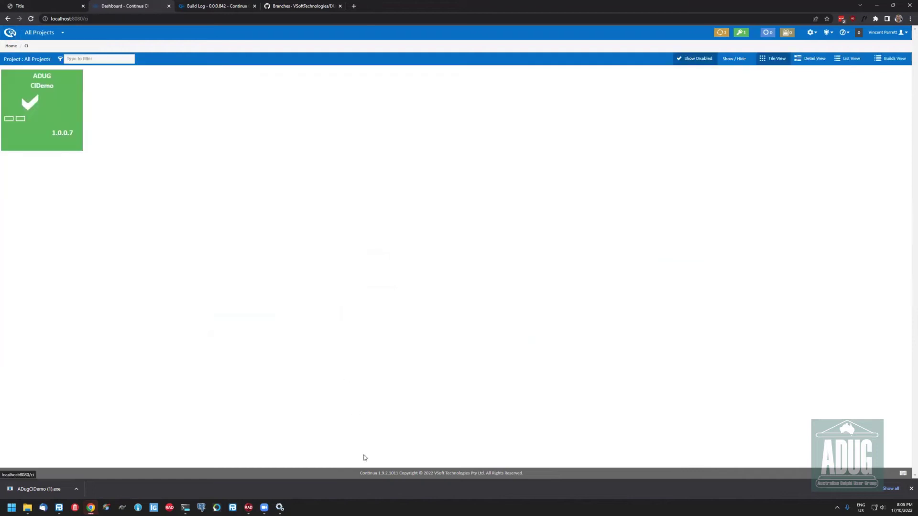
pyautogui.moveTo(282, 507)
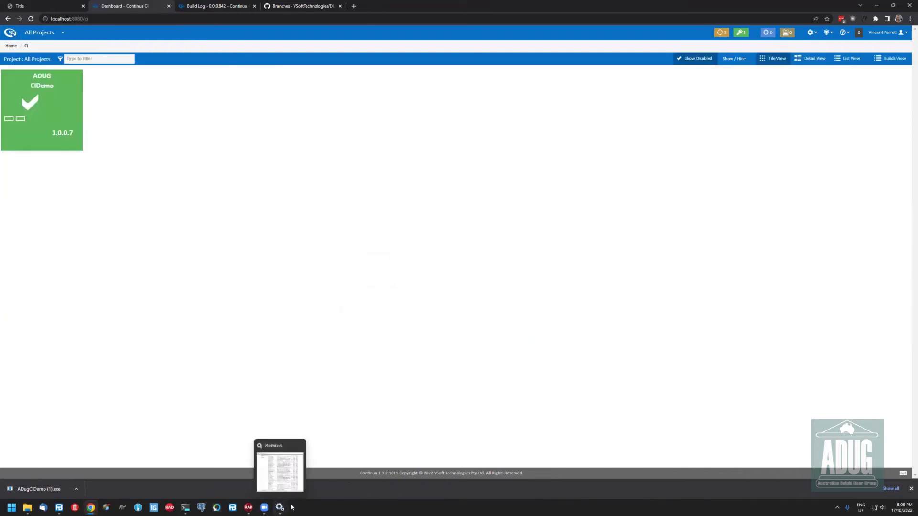
pyautogui.click(317, 507)
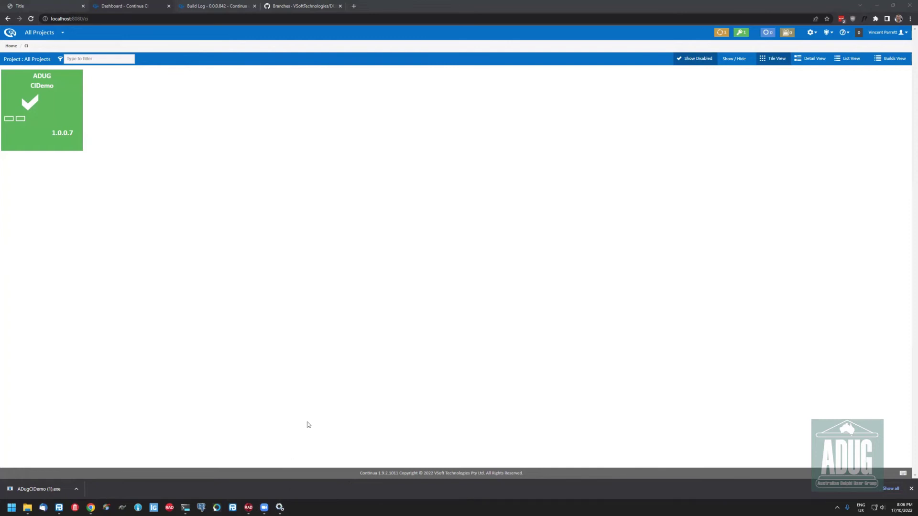
pyautogui.click(452, 306)
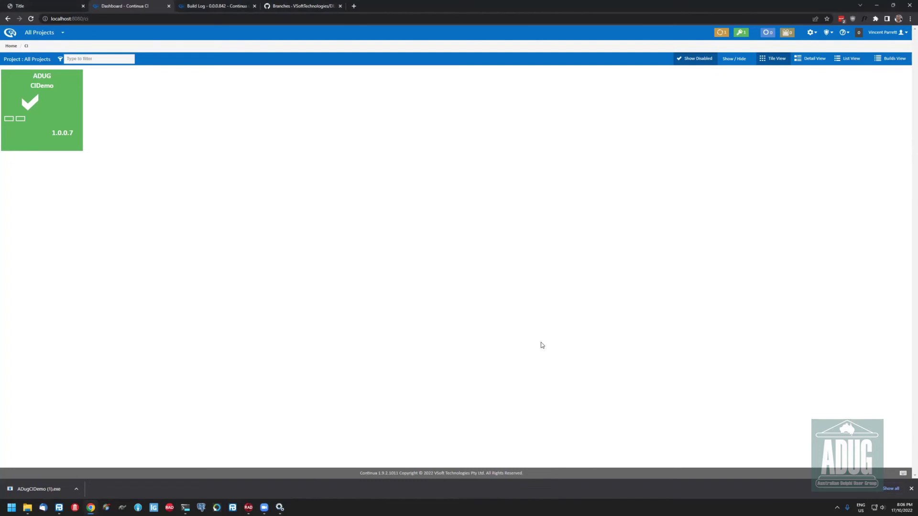
pyautogui.hotkey('ctrl', 'shift', 'Escape')
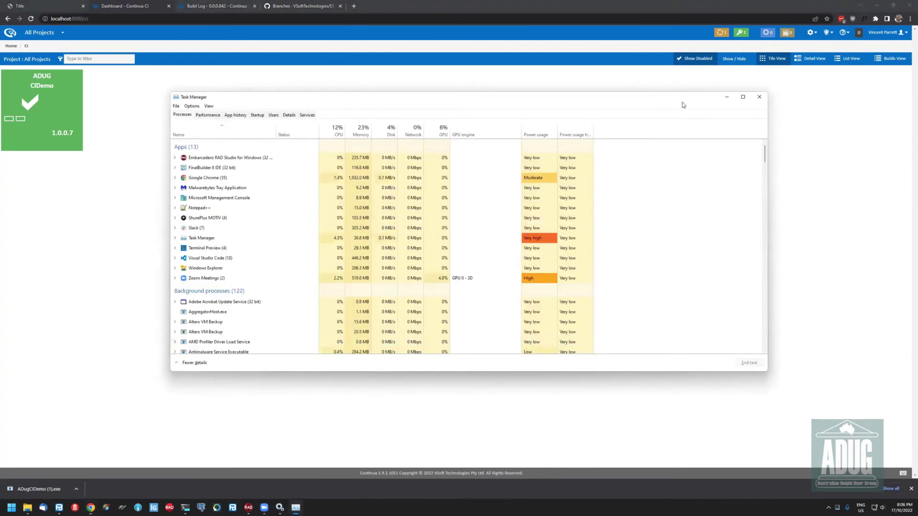
# Close Task Manager and Chrome's downloads bar, then open File Explorer
pyautogui.moveTo(719, 96); pyautogui.dragTo(693, 89)
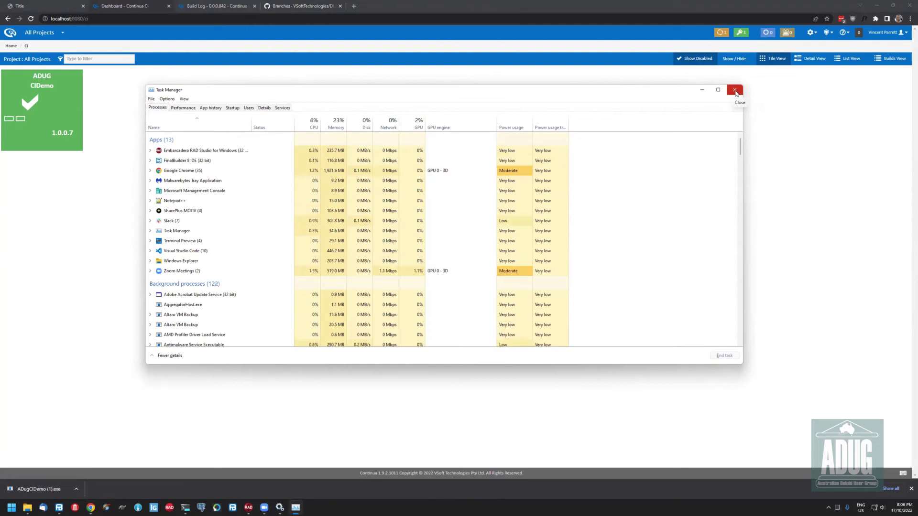
pyautogui.click(735, 91)
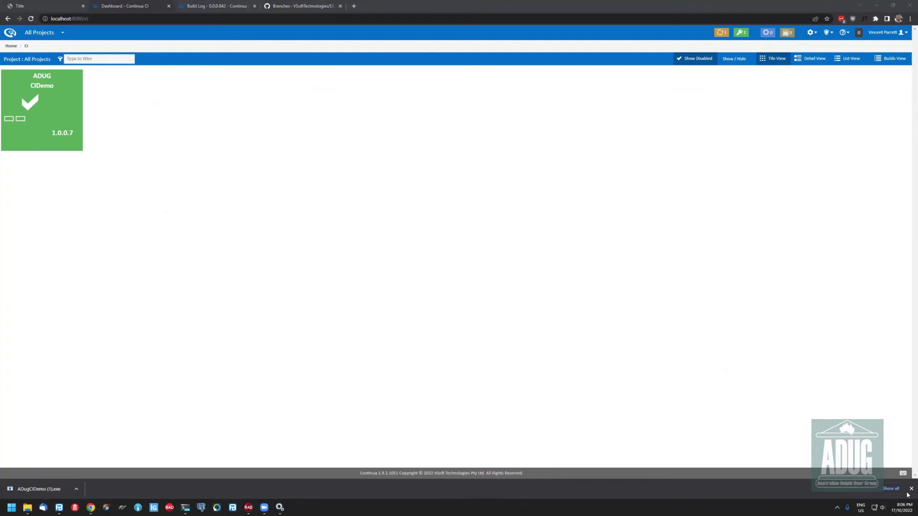
pyautogui.click(540, 424)
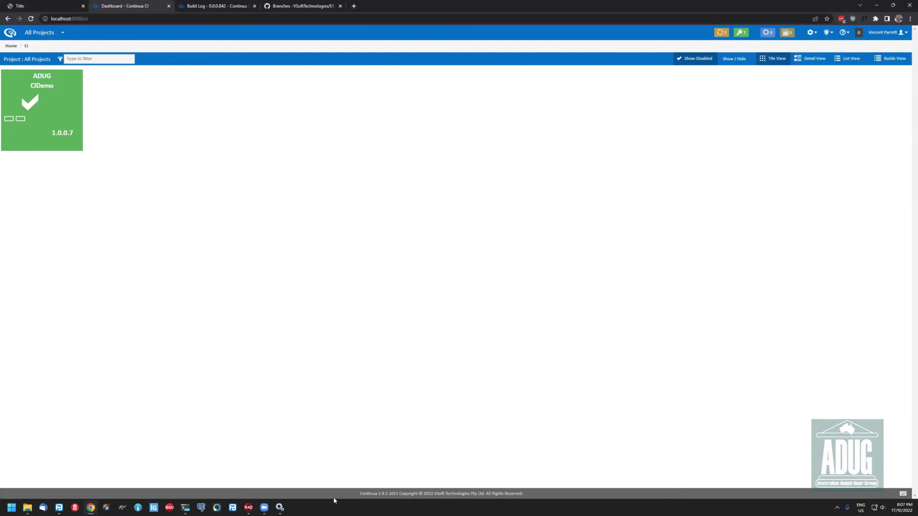
pyautogui.click(28, 508)
pyautogui.rightClick(317, 283)
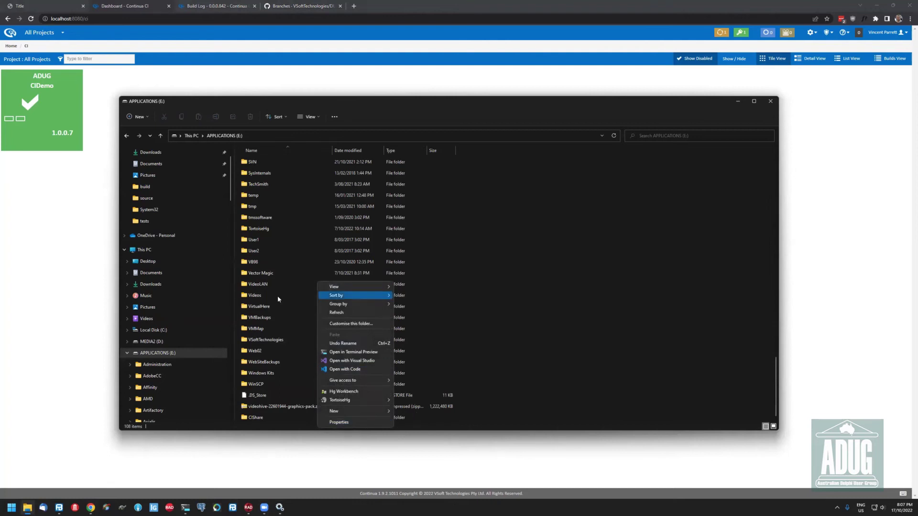
pyautogui.click(633, 293)
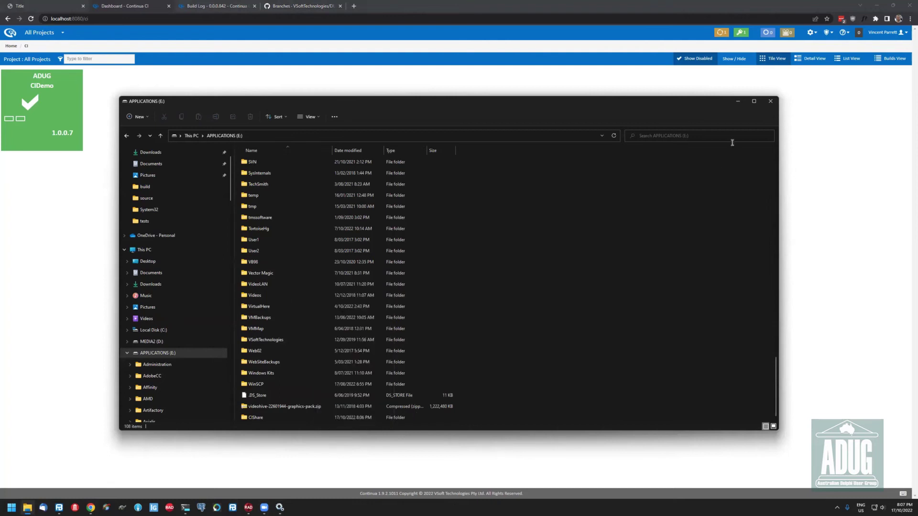
pyautogui.click(738, 101)
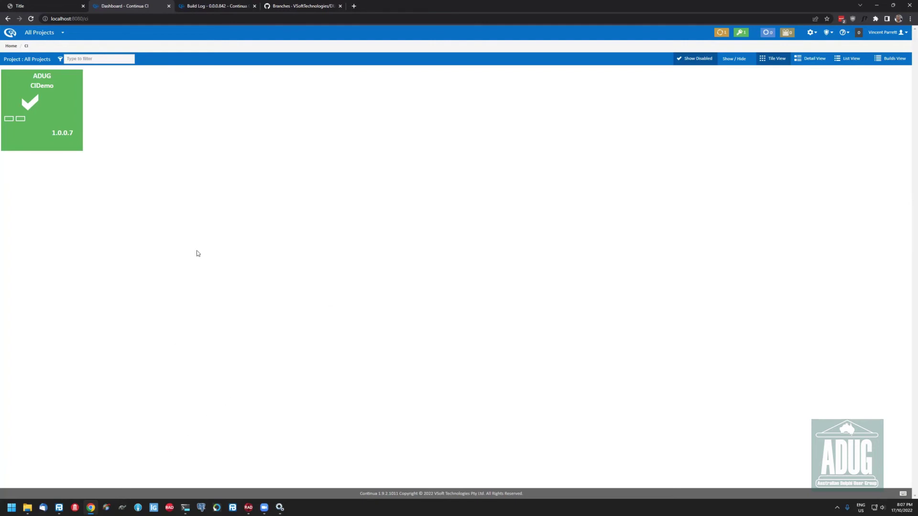
# View the CIDemo build metrics charts, leaving the Build History timespan at Week
pyautogui.click(35, 86)
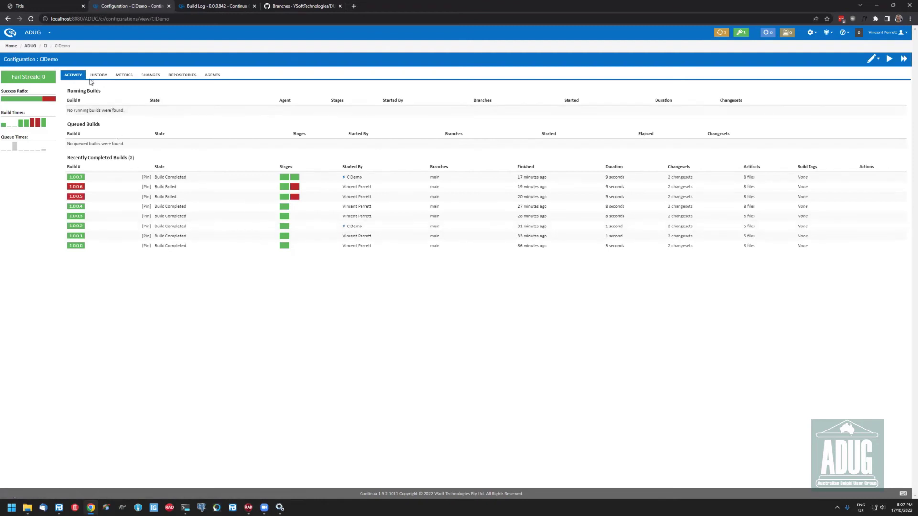
pyautogui.click(125, 75)
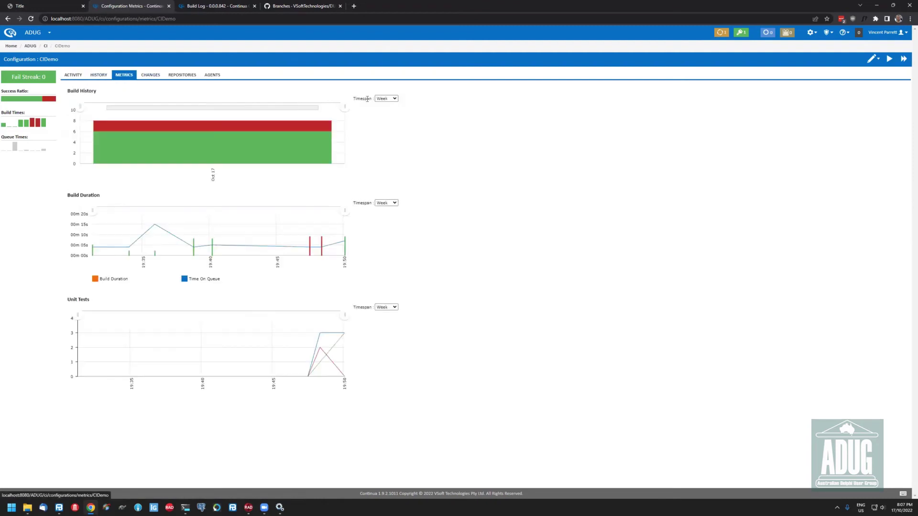
pyautogui.click(390, 99)
pyautogui.click(529, 156)
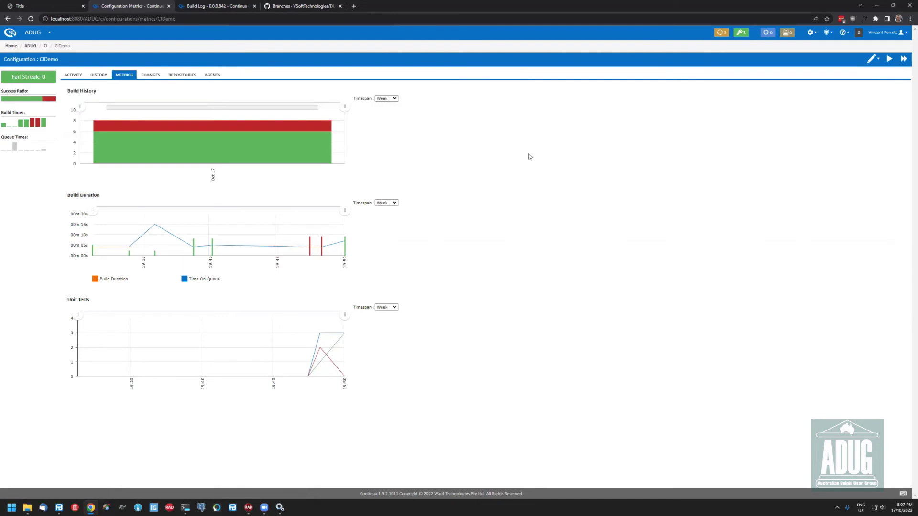
# Load wiki.finalbuilder.com in a new browser tab
pyautogui.hotkey('ctrl', 't')
pyautogui.write('wiki.finalbuilder.com')
pyautogui.press('Return')
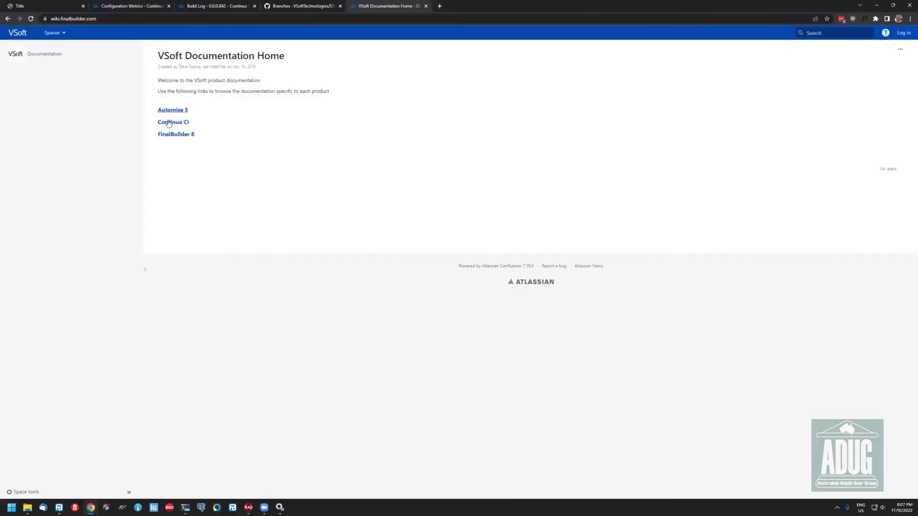
# Open the Continua CI documentation and expand its Concepts, Installation Guide and User Guide sections
pyautogui.click(167, 123)
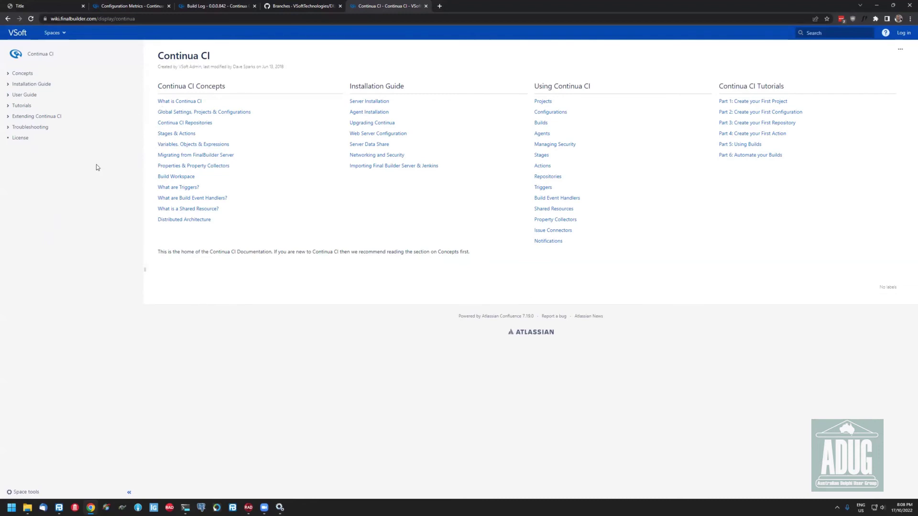
pyautogui.click(8, 74)
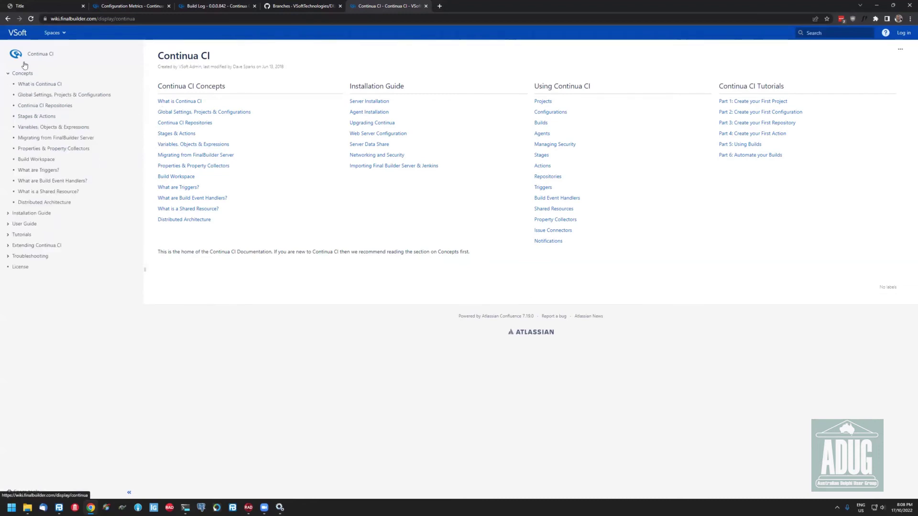
pyautogui.click(8, 213)
pyautogui.click(7, 310)
# Expand the Tutorials and Extending Continua CI sections further down the page tree
pyautogui.scroll(-1, 63, 298)
pyautogui.scroll(-3, 63, 298)
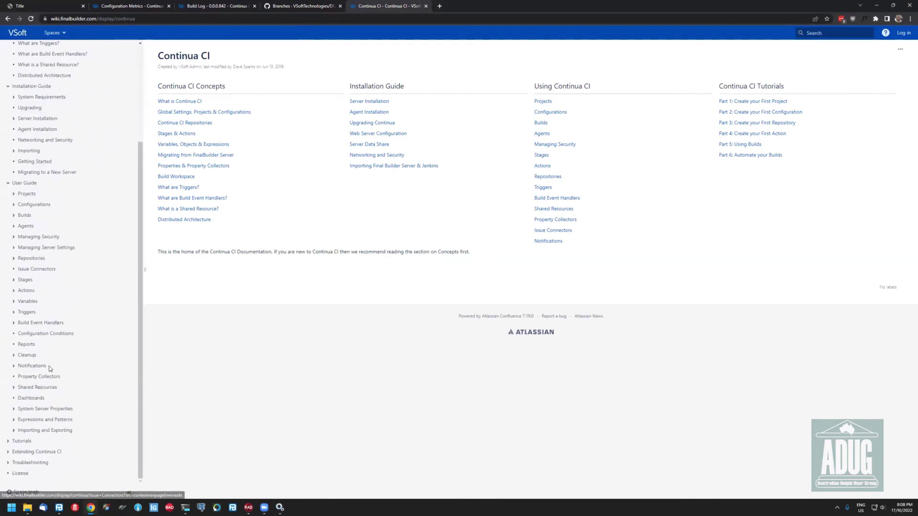
pyautogui.click(8, 440)
pyautogui.scroll(-2, 7, 440)
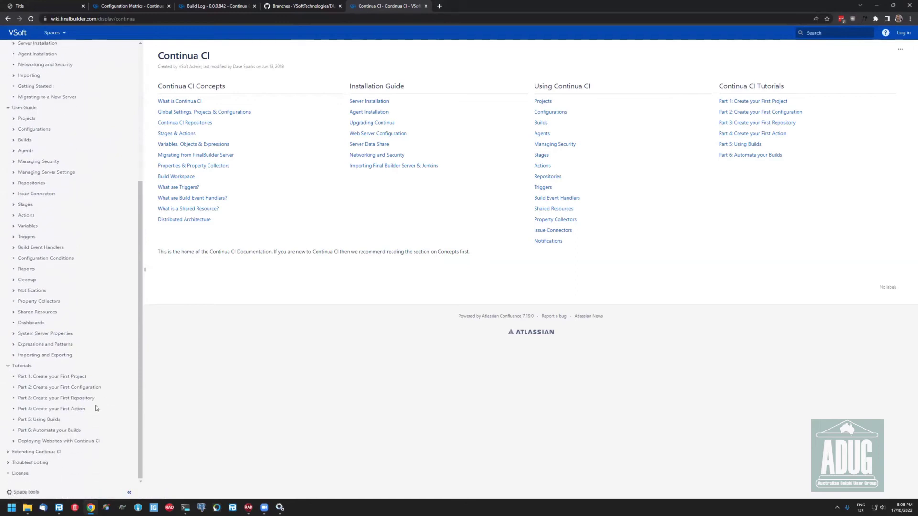
pyautogui.click(8, 451)
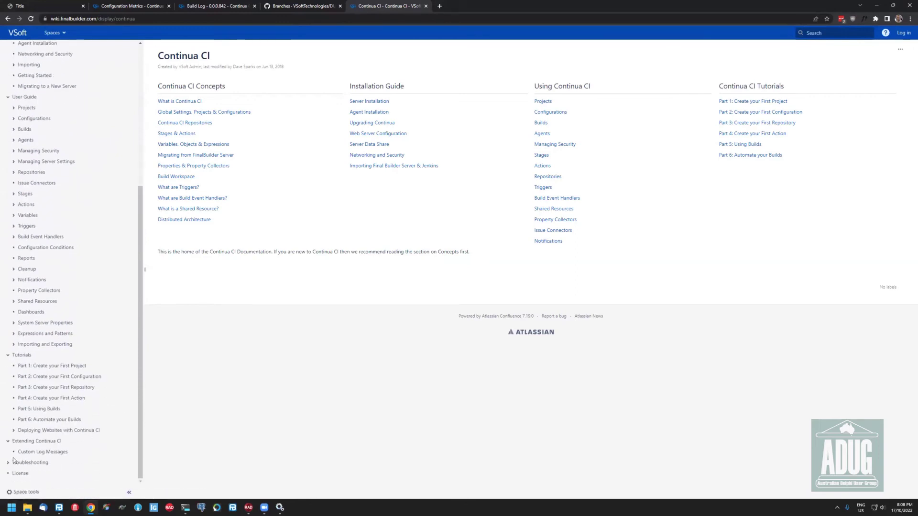
pyautogui.scroll(5, 122, 483)
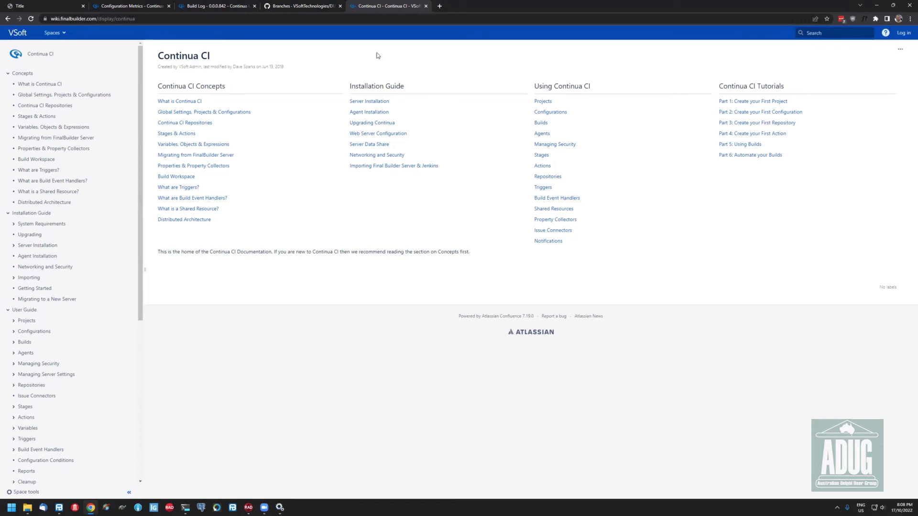
# Go from All Projects to the Continua Release configuration's metrics charts
pyautogui.click(128, 6)
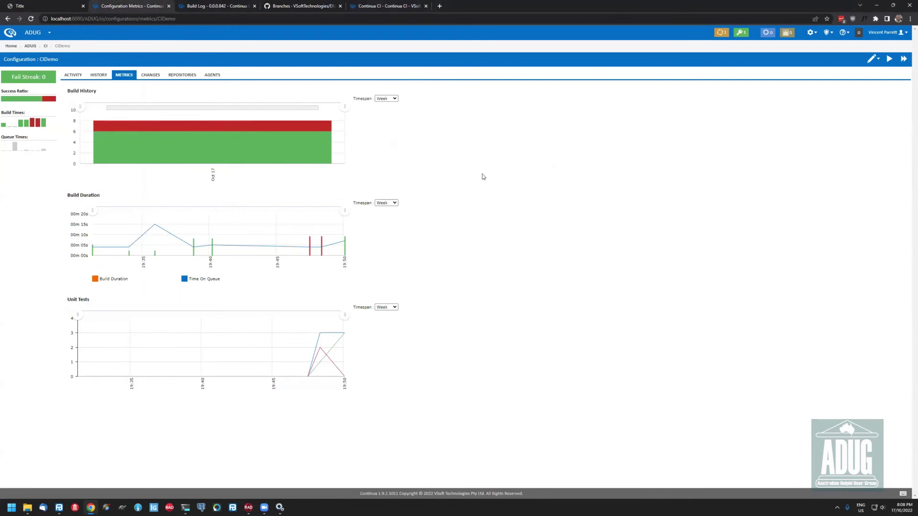
pyautogui.click(214, 6)
pyautogui.click(33, 33)
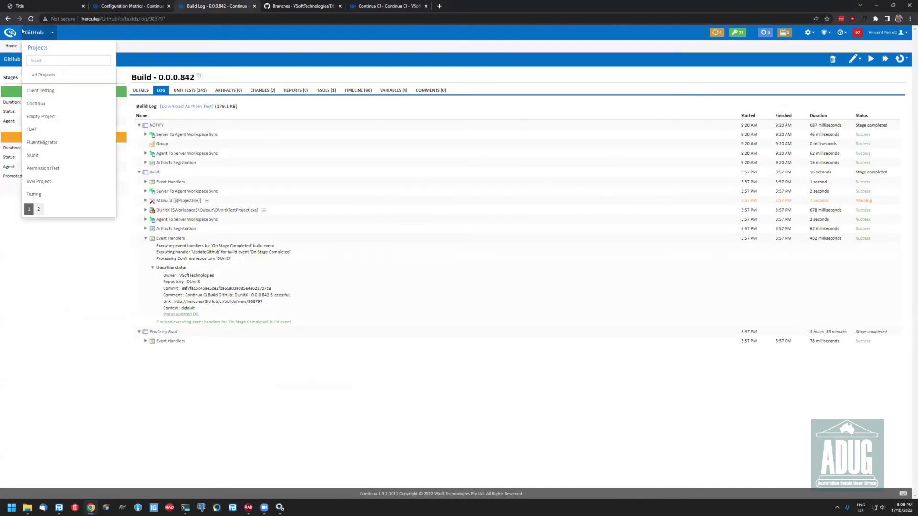
pyautogui.click(12, 32)
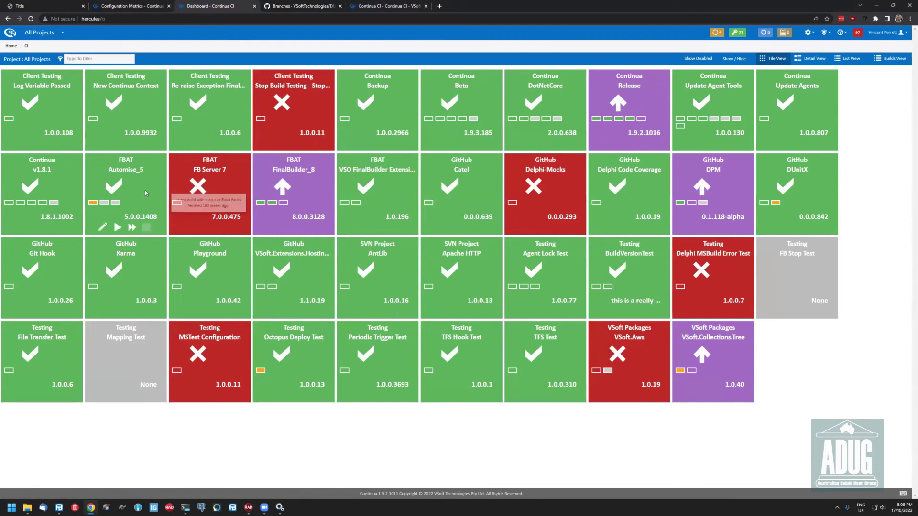
pyautogui.click(629, 86)
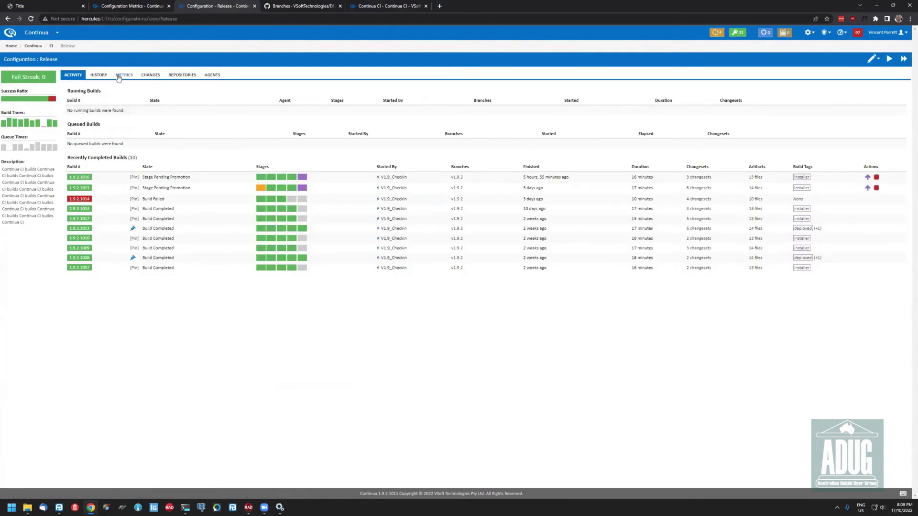
pyautogui.click(124, 75)
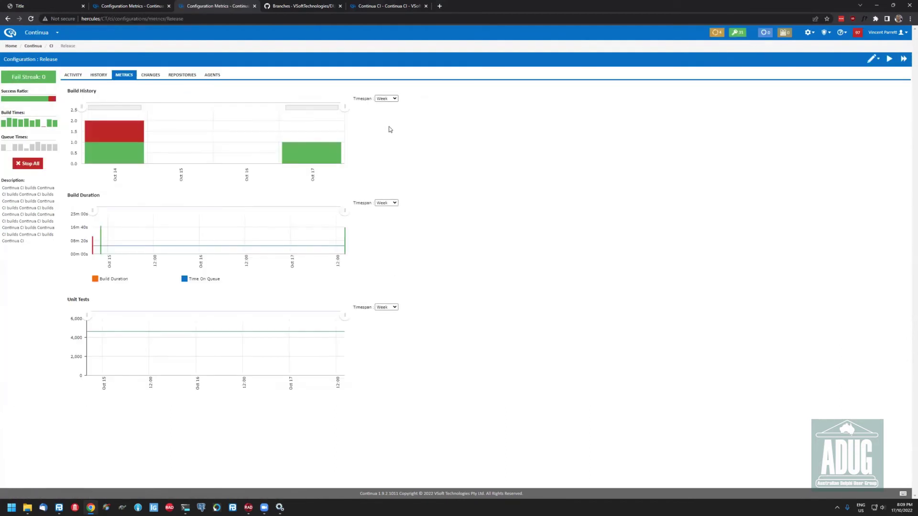
# Set the Build History, Build Duration and Unit Tests timespans to All
pyautogui.click(386, 99)
pyautogui.click(385, 135)
pyautogui.click(388, 203)
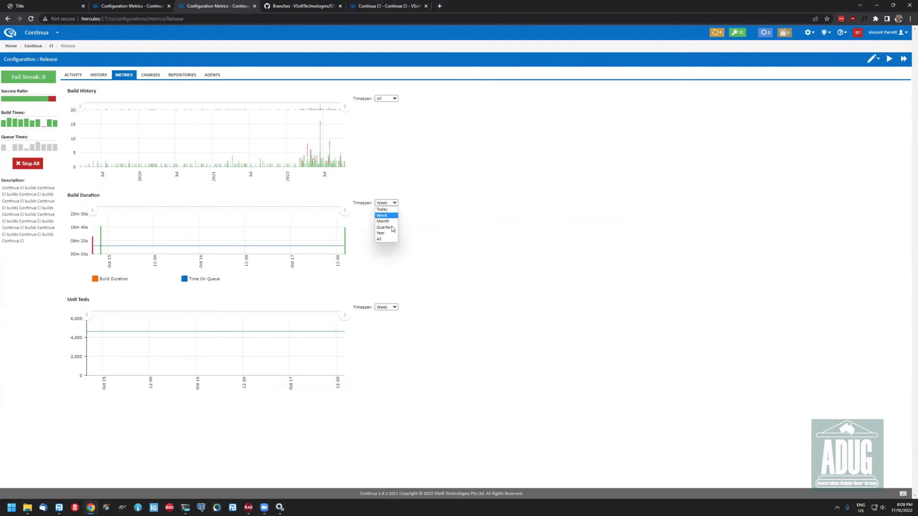
pyautogui.click(391, 239)
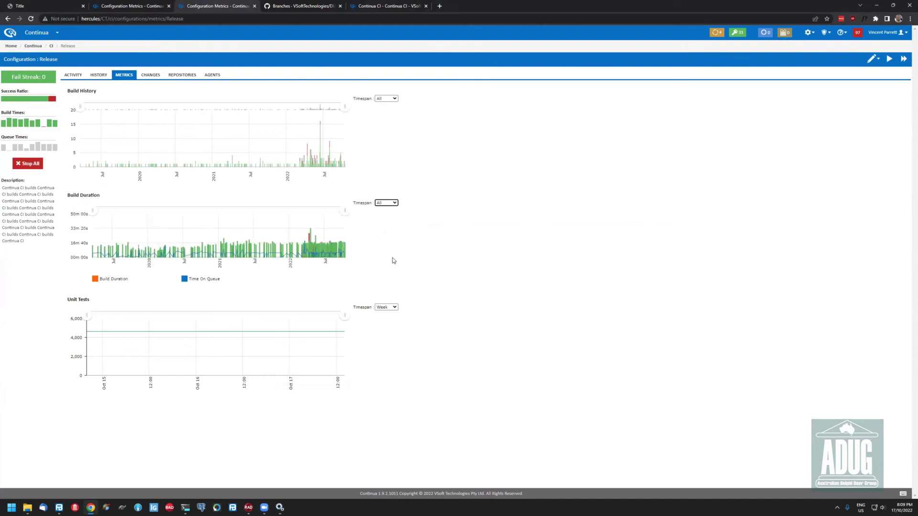
pyautogui.click(389, 307)
pyautogui.click(387, 343)
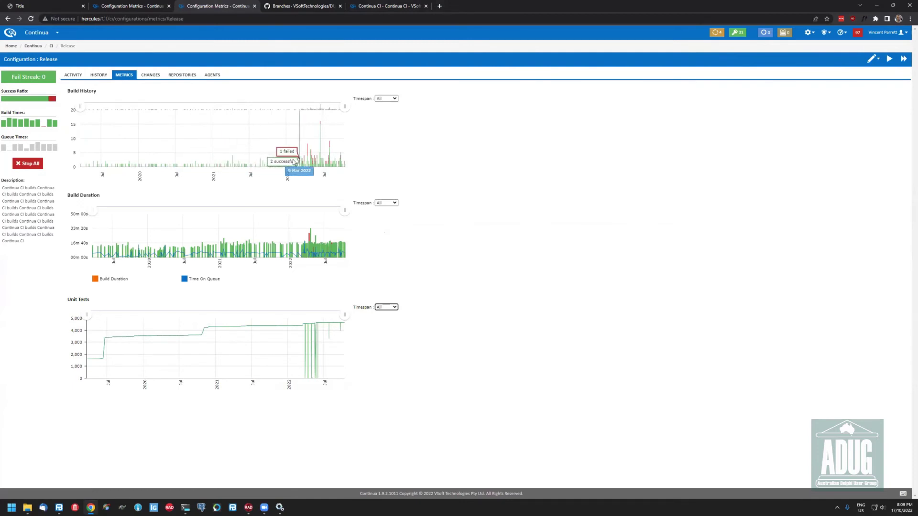
# Zoom Build History into recent months and hide build duration, leaving only time on queue
pyautogui.moveTo(294, 165); pyautogui.dragTo(345, 162)
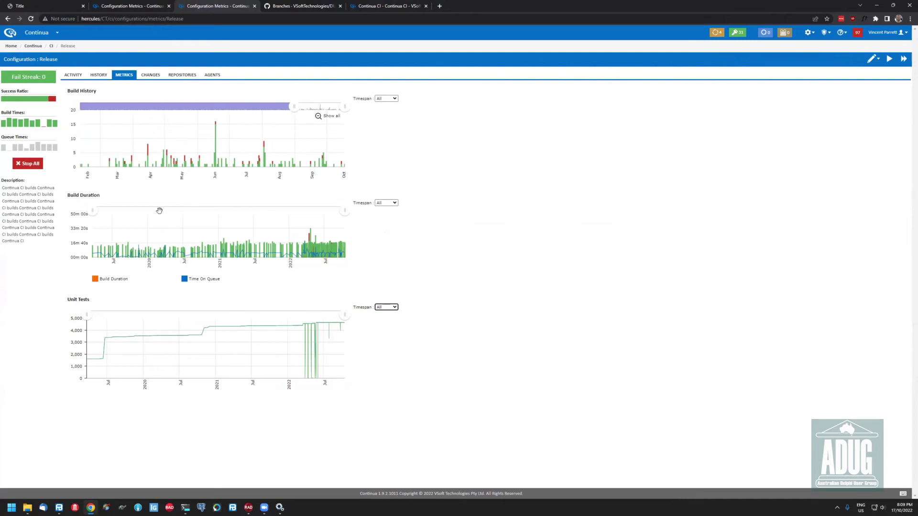
pyautogui.moveTo(215, 138)
pyautogui.click(111, 278)
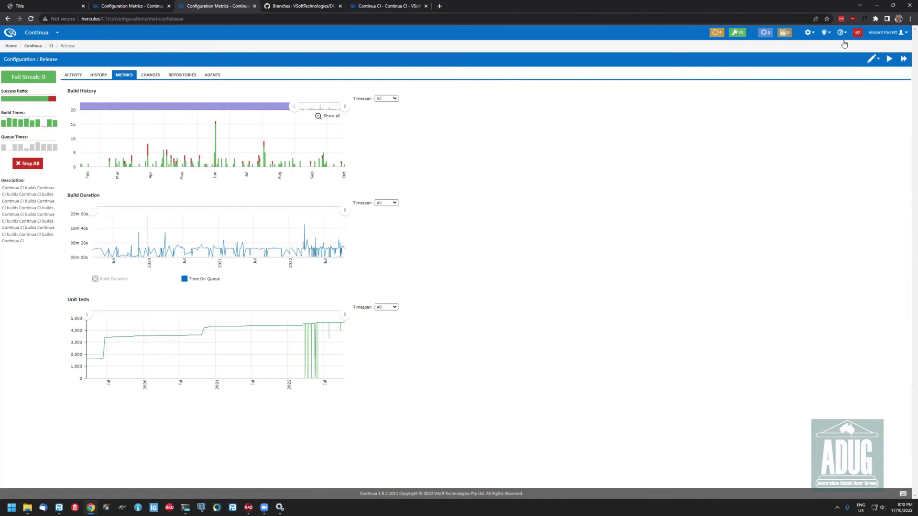
# Go to the Agents administration page, then open the Agent Compatibility Matrix
pyautogui.click(808, 33)
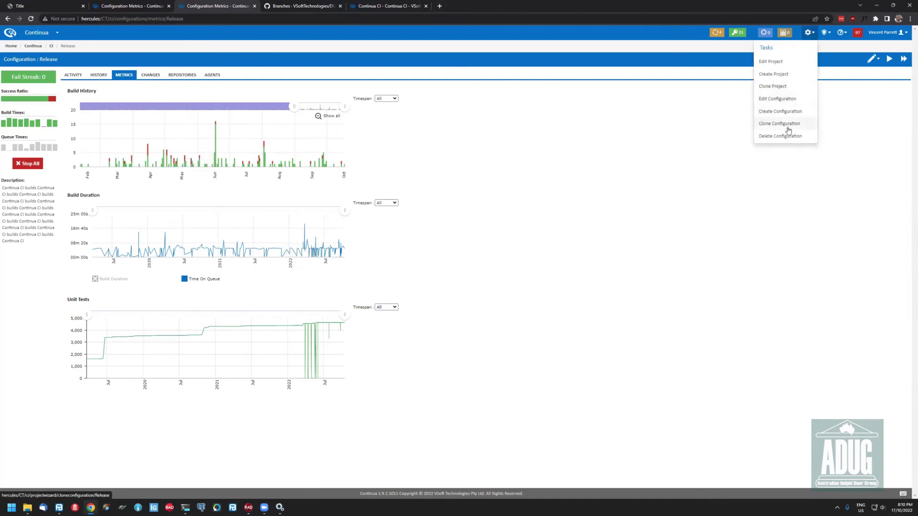
pyautogui.click(825, 33)
pyautogui.click(801, 136)
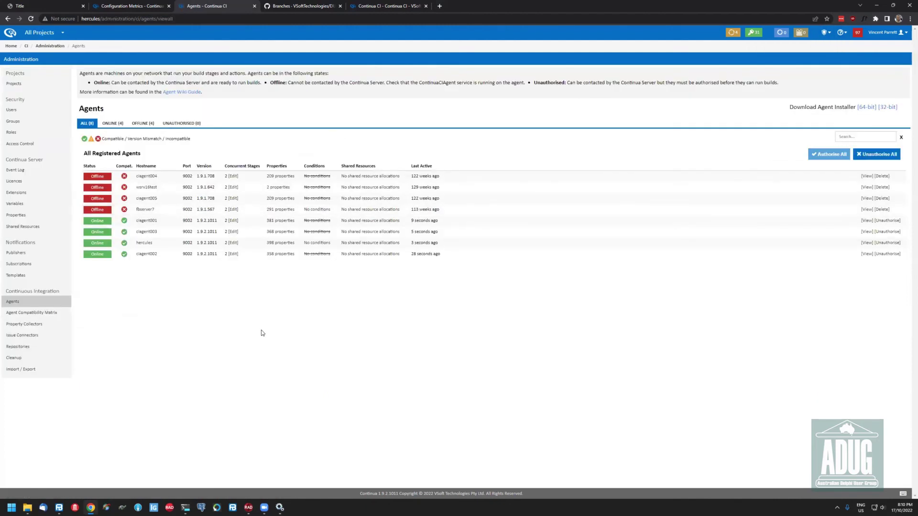
pyautogui.moveTo(145, 188)
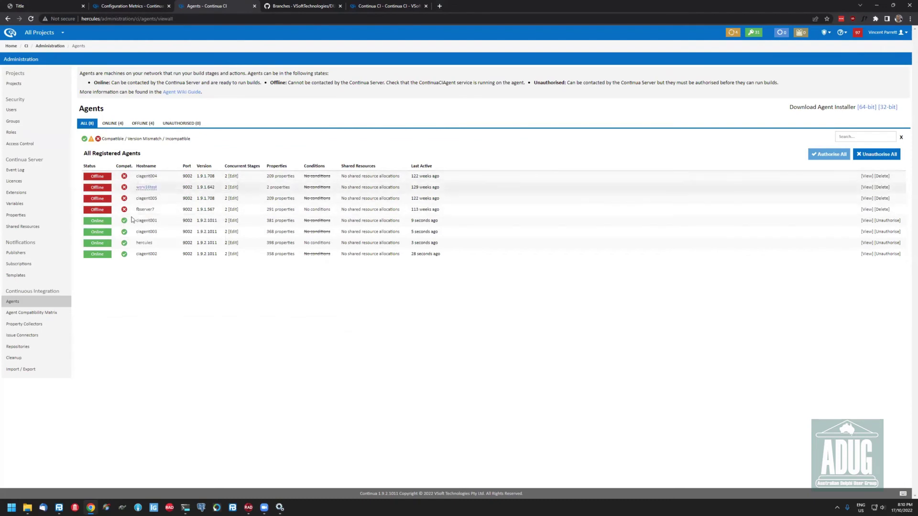
pyautogui.moveTo(142, 249)
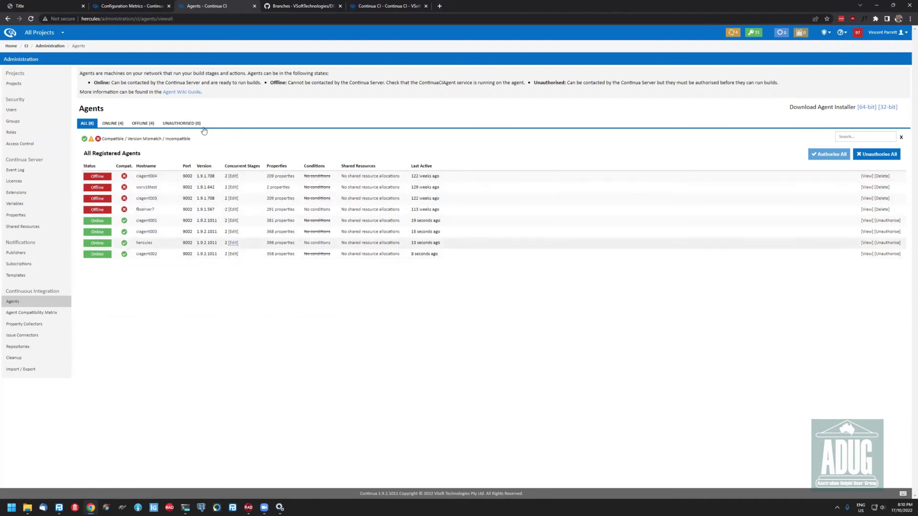
pyautogui.click(36, 317)
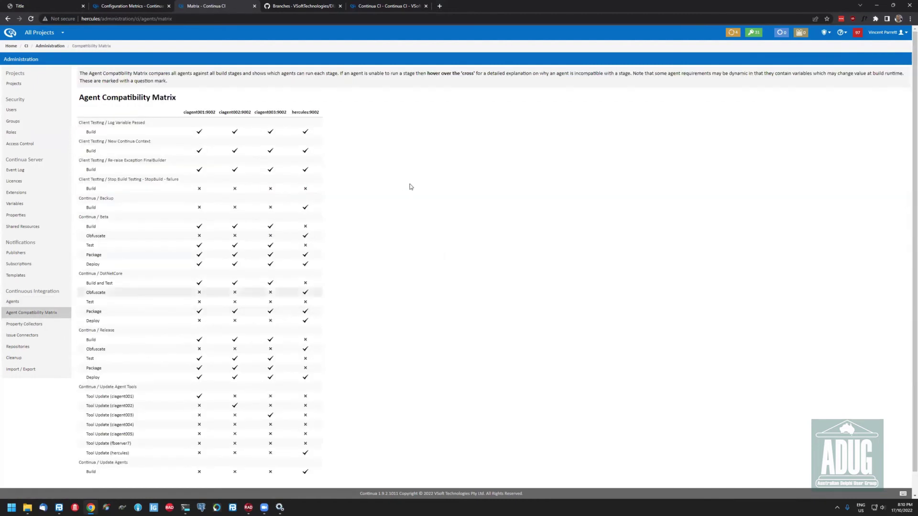
# Scroll through the compatibility matrix, return to All Projects, then switch to the CIDemo metrics tab
pyautogui.scroll(-1, 253, 185)
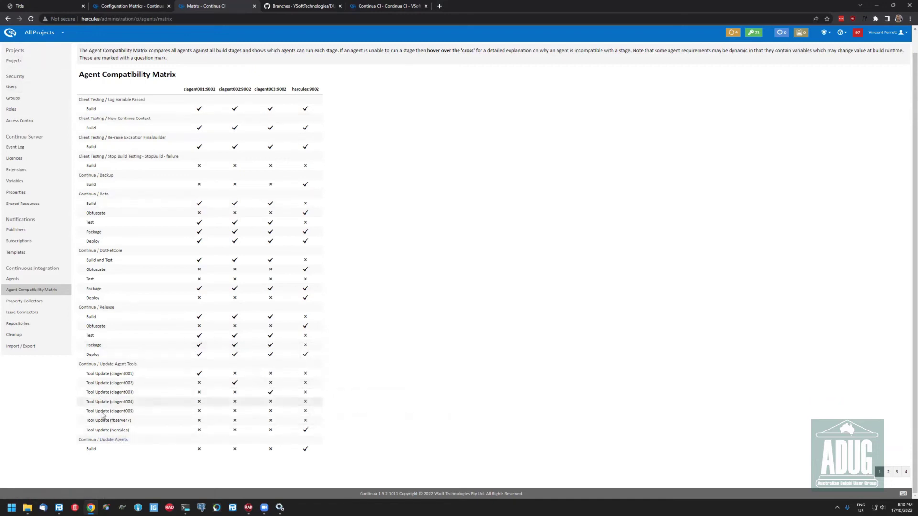
pyautogui.click(9, 32)
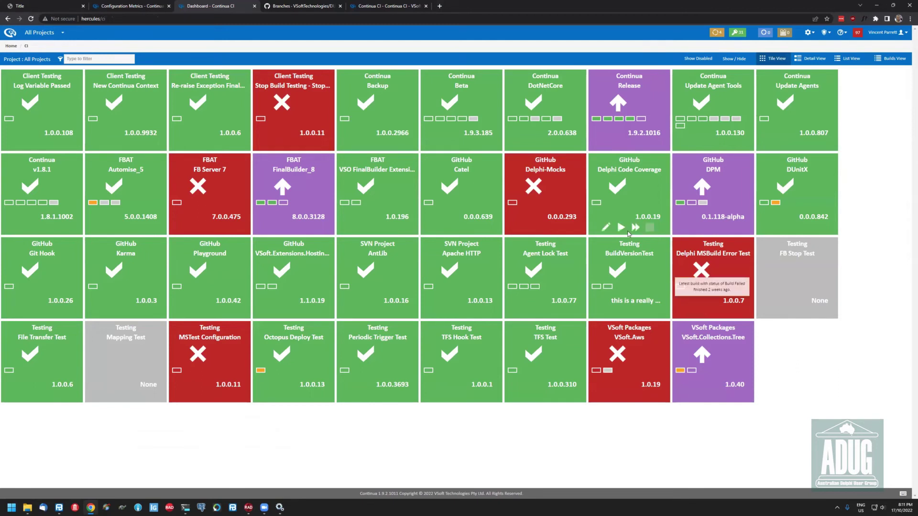
pyautogui.moveTo(301, 197)
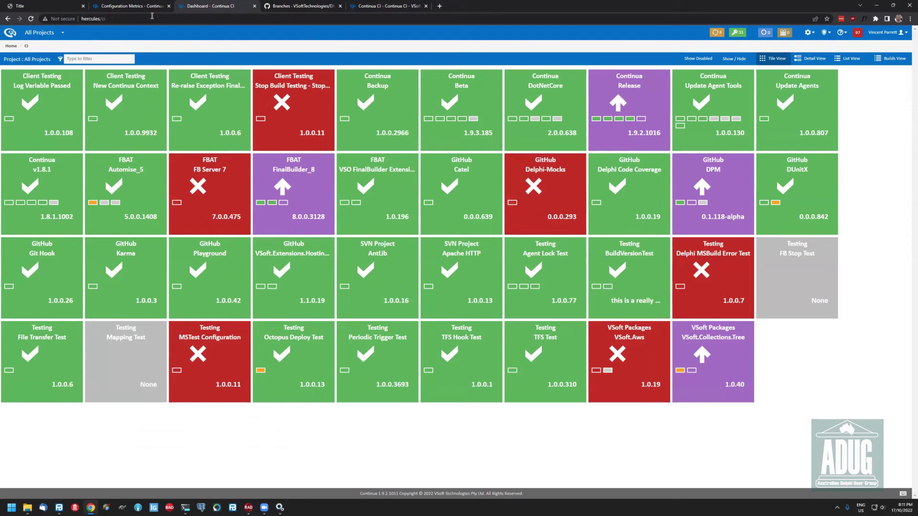
pyautogui.hotkey('ctrl', 'shift', 'Tab')
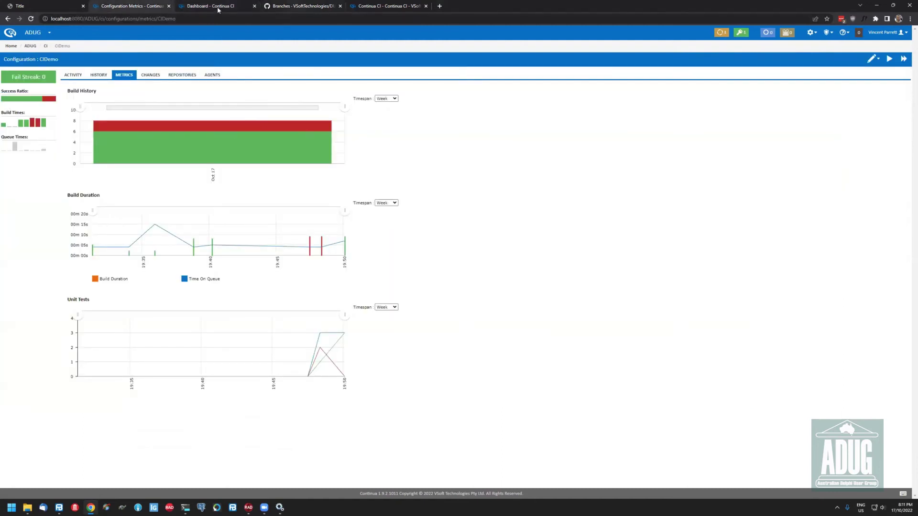
# Load finalbuilder.com in a new tab, open the Store pricing, and highlight Unlimited Agents
pyautogui.hotkey('ctrl', 'Tab')
pyautogui.hotkey('ctrl', 't')
pyautogui.write('finalbuilder.com')
pyautogui.press('Return')
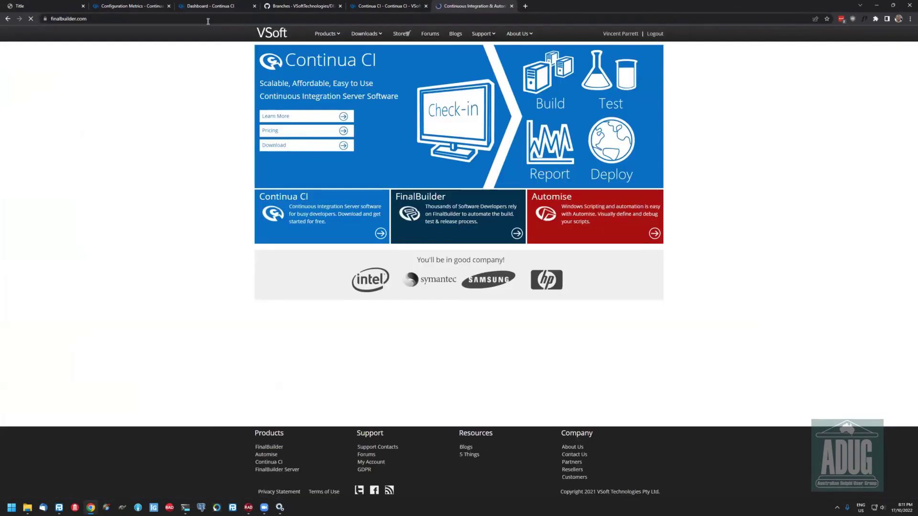
pyautogui.click(401, 34)
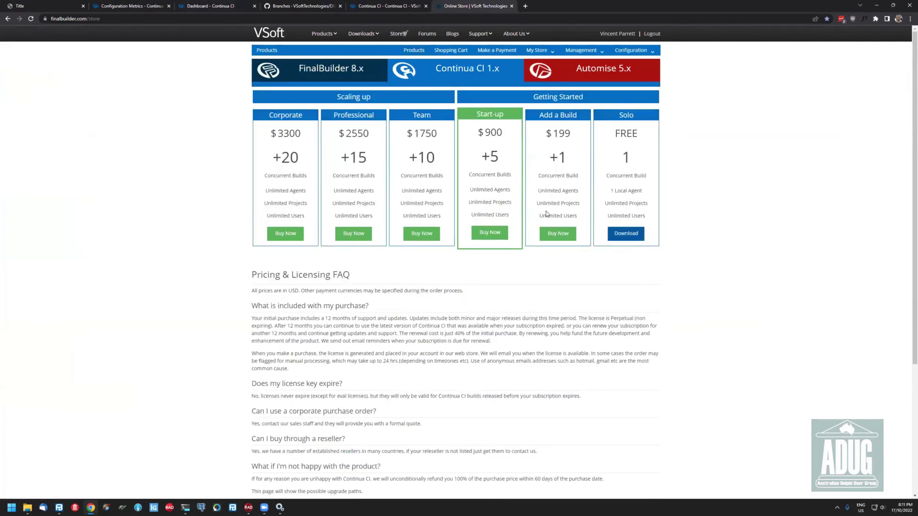
pyautogui.tripleClick(585, 193)
pyautogui.click(558, 181)
# Edit the Catel configuration and jump to its Stages step
pyautogui.click(214, 7)
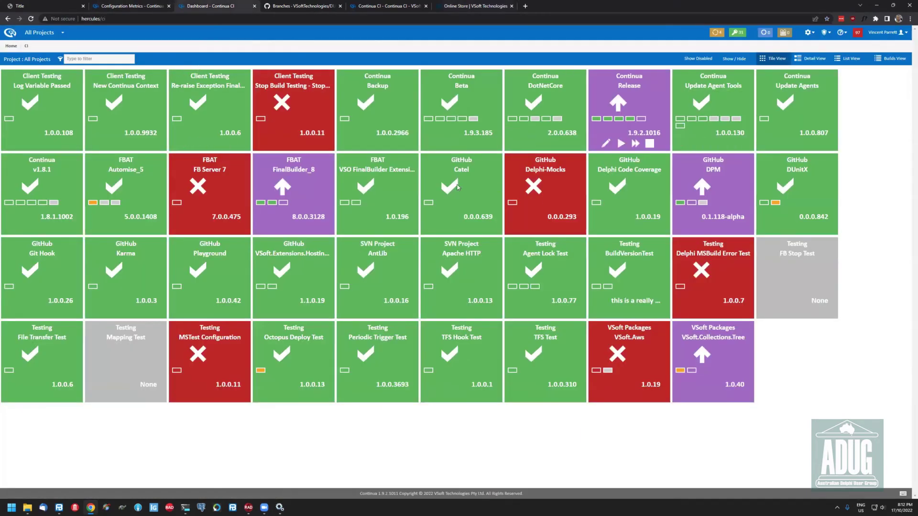
pyautogui.click(437, 227)
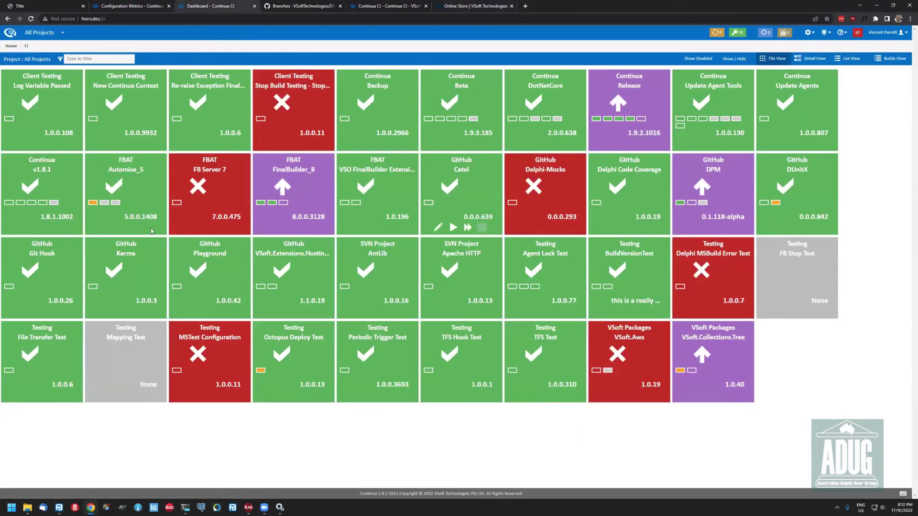
pyautogui.click(140, 75)
pyautogui.moveTo(82, 197); pyautogui.dragTo(80, 225)
pyautogui.scroll(5, 20, 221)
pyautogui.moveTo(82, 212); pyautogui.dragTo(71, 189)
# Search actions for 'sf', try adding a File Transfer action to Build, then cancel it
pyautogui.click(31, 161)
pyautogui.write('sf')
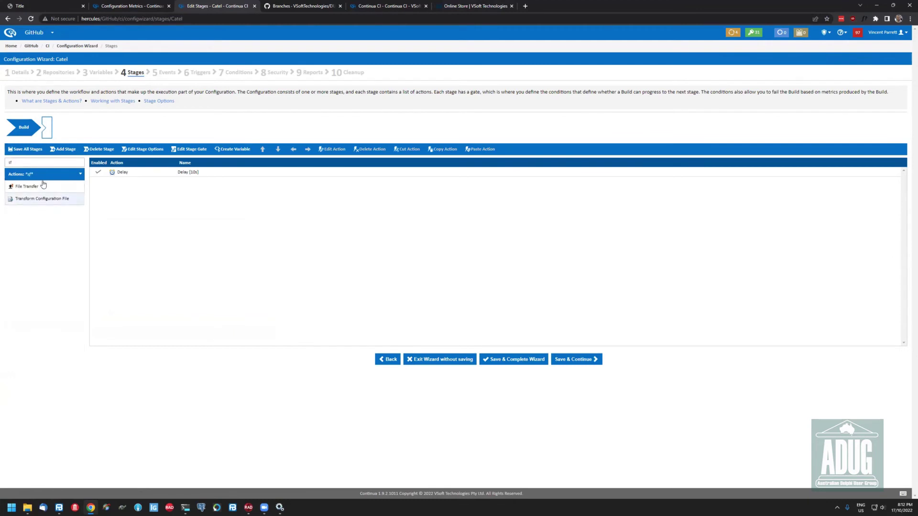
pyautogui.moveTo(261, 221); pyautogui.dragTo(262, 223)
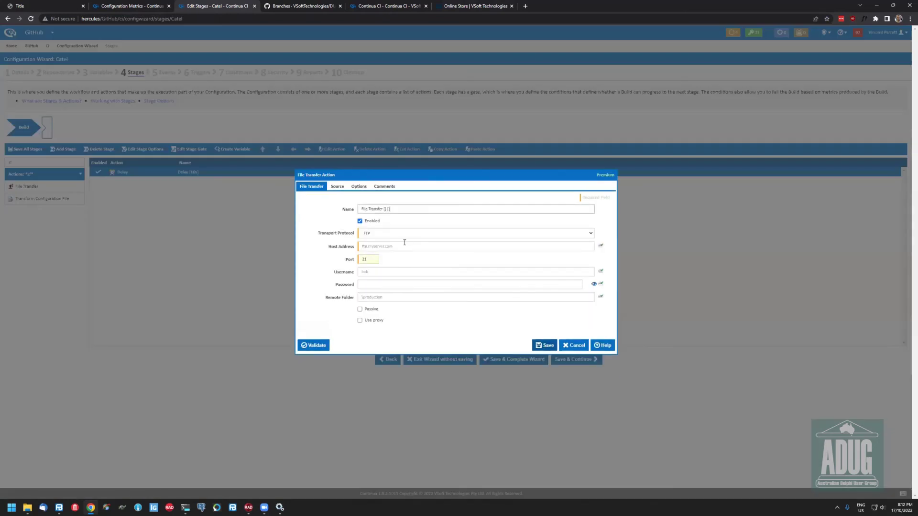
pyautogui.click(430, 234)
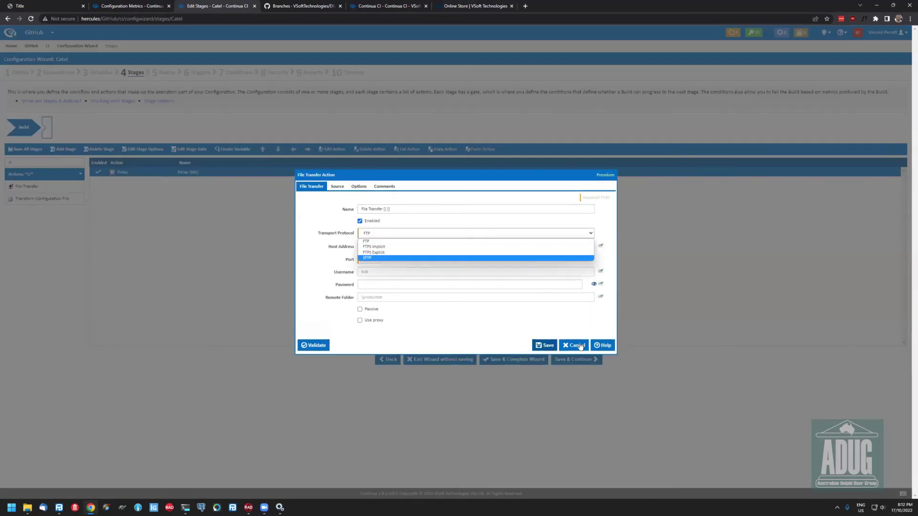
pyautogui.click(575, 320)
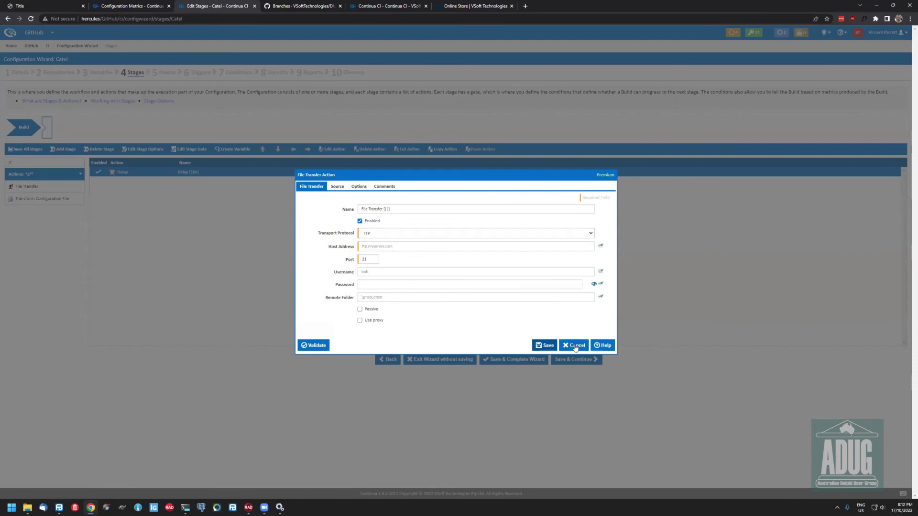
pyautogui.click(574, 345)
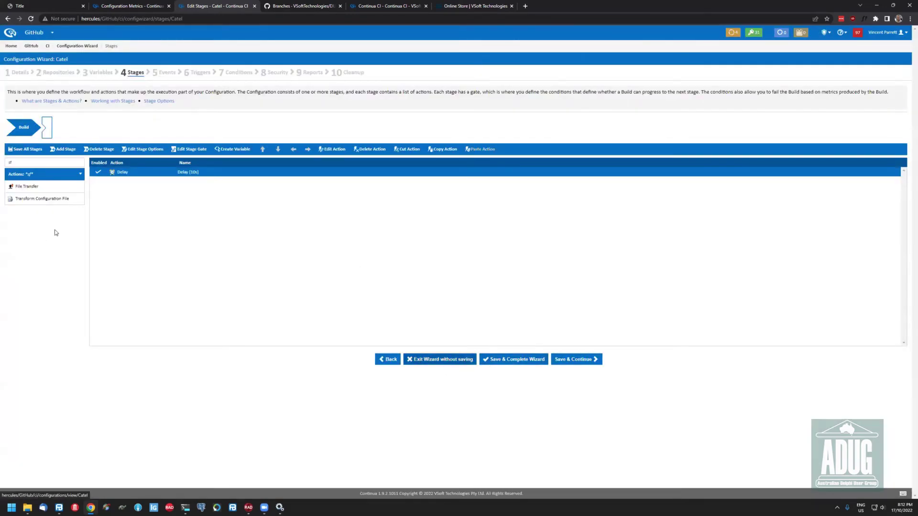
# Search actions for 'exec' to find Execute Program, then return to the All Projects dashboard
pyautogui.click(10, 164)
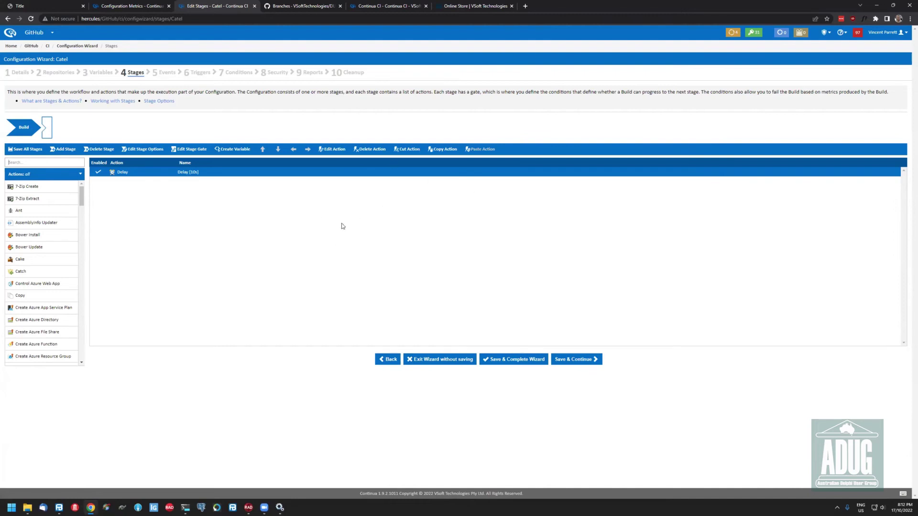
pyautogui.click(39, 163)
pyautogui.write('exec')
pyautogui.click(8, 34)
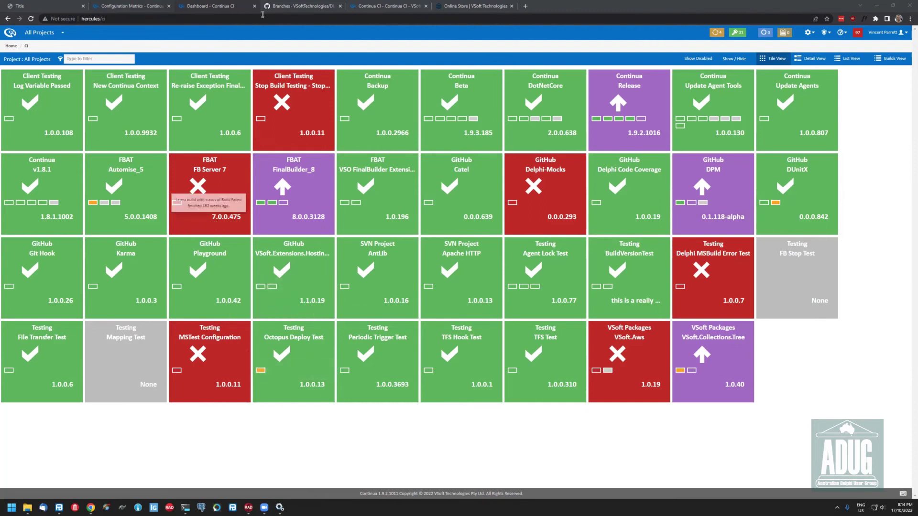
# Load finalbuilder.com in the wiki tab and open the Store pricing page
pyautogui.click(388, 5)
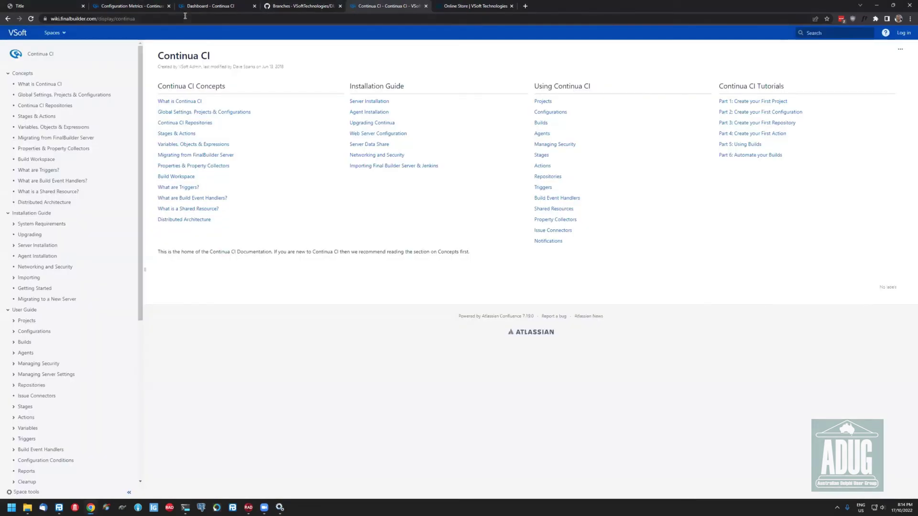
pyautogui.click(185, 18)
pyautogui.write('finalbuilder.com')
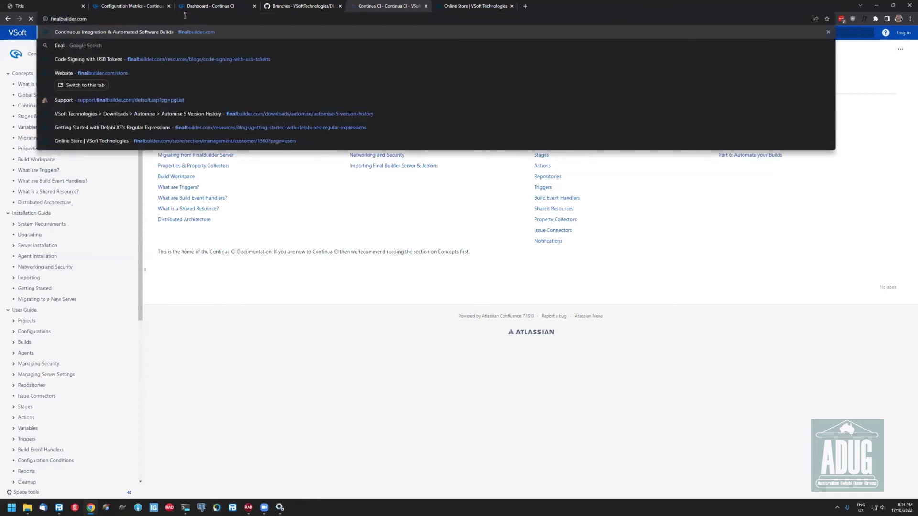
pyautogui.press('Return')
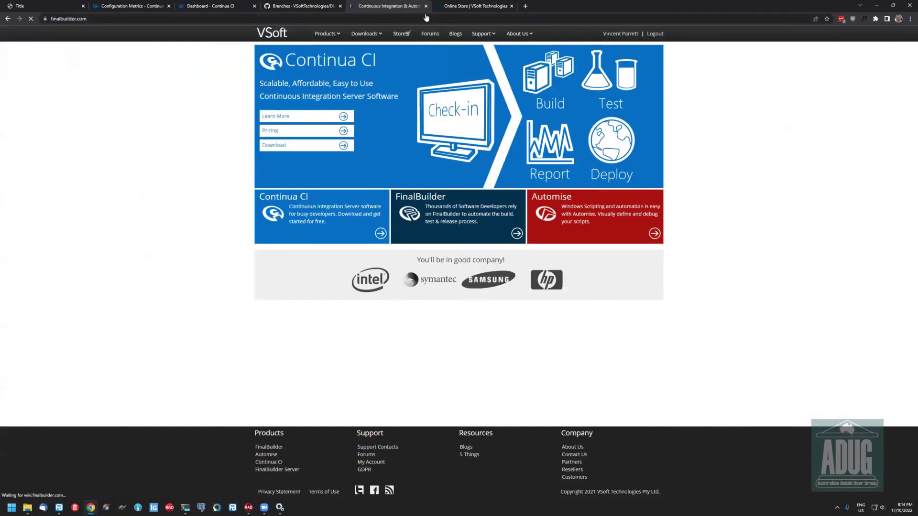
pyautogui.click(400, 33)
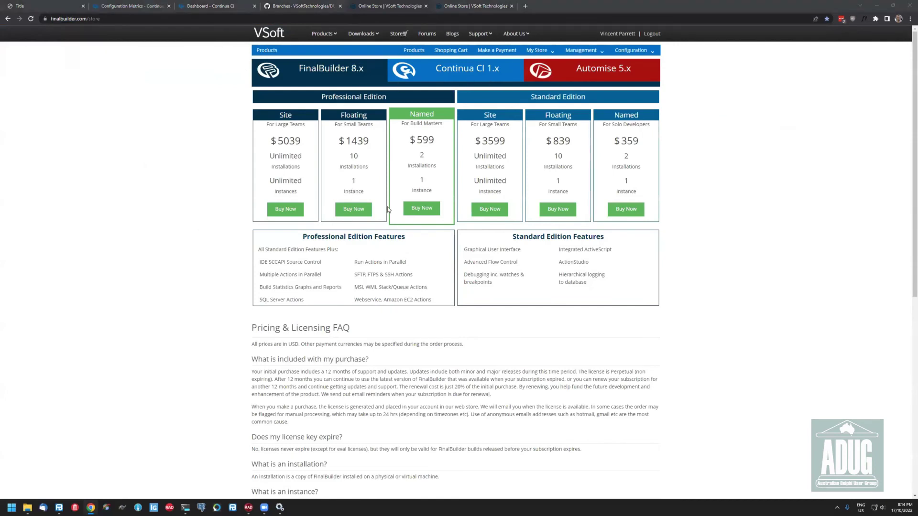
# Highlight the $599 Named Professional price and the Standard Edition features list
pyautogui.moveTo(447, 143); pyautogui.dragTo(404, 146)
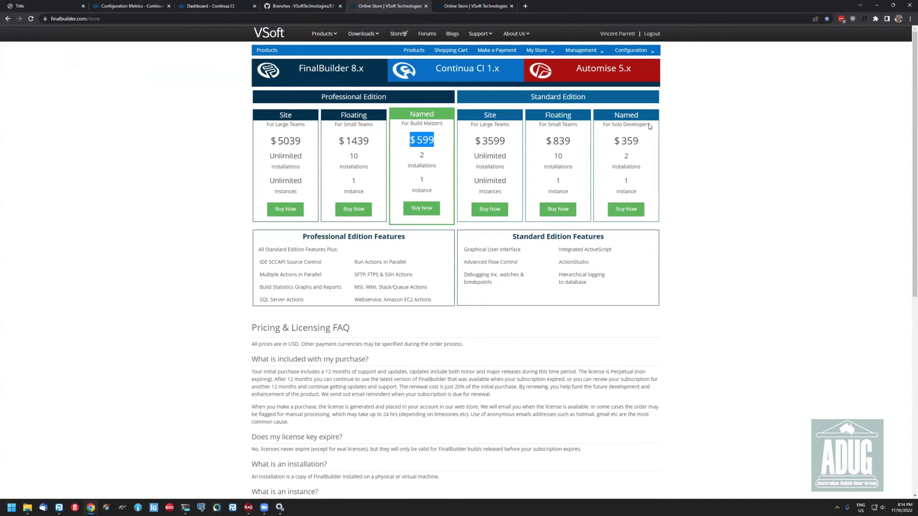
pyautogui.moveTo(465, 260); pyautogui.dragTo(652, 242)
pyautogui.click(671, 147)
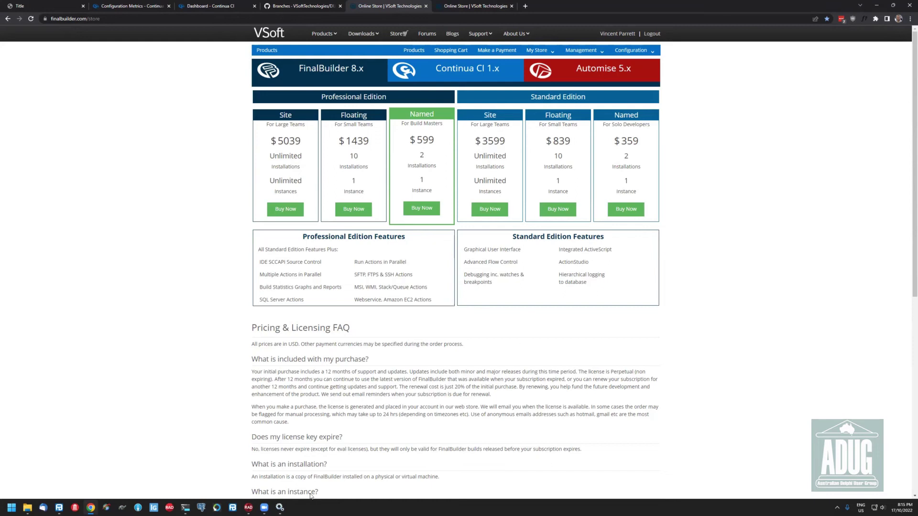
# Bring the FinalBuilder project window forward, shift it left, and return to the online store page
pyautogui.click(265, 508)
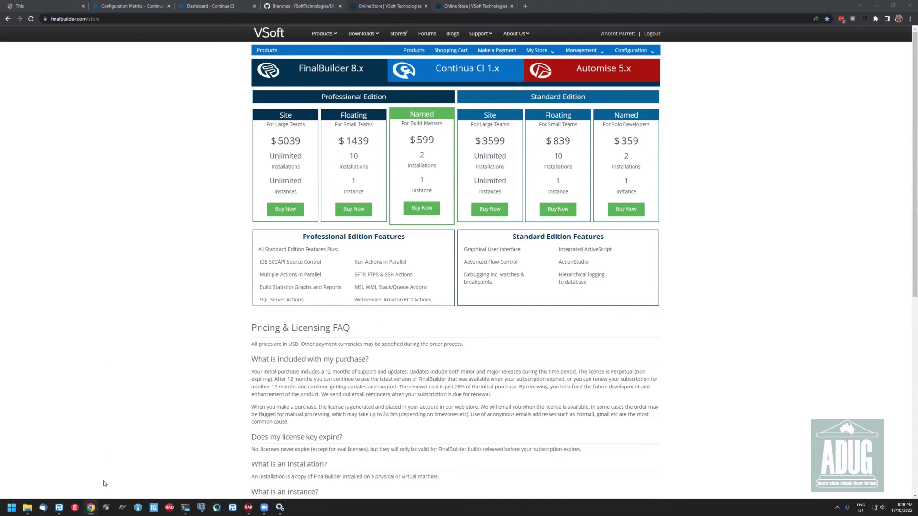
pyautogui.click(58, 508)
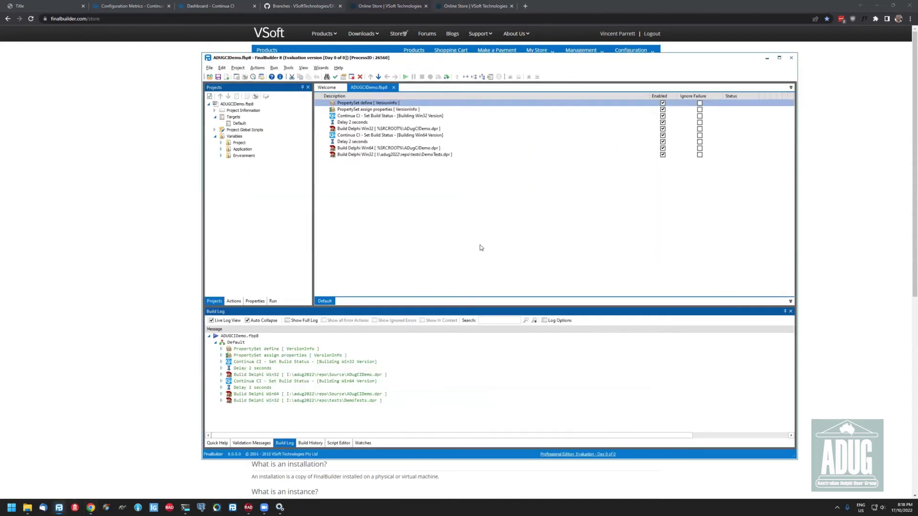
pyautogui.moveTo(545, 61); pyautogui.dragTo(443, 70)
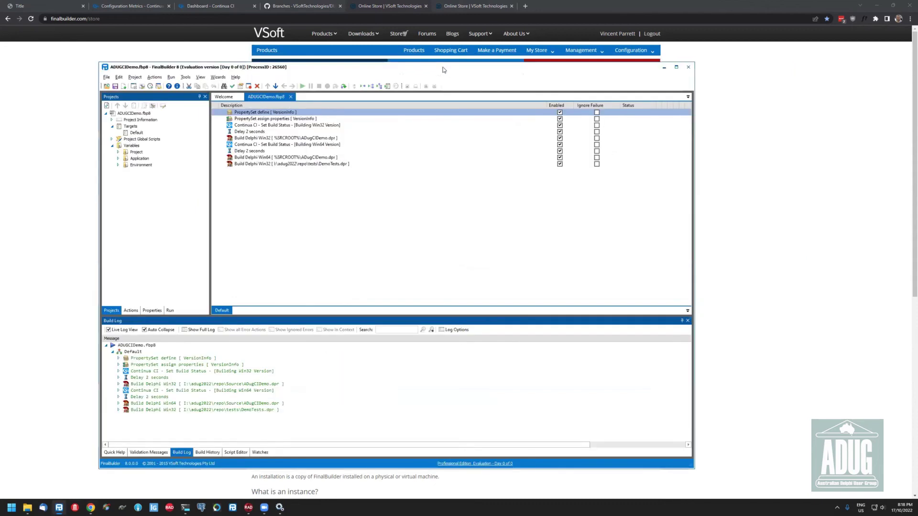
pyautogui.click(776, 134)
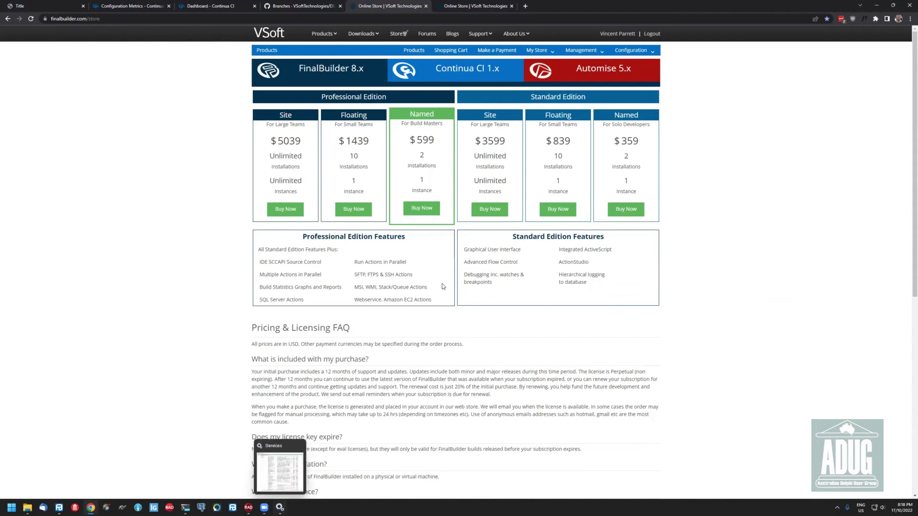
# Close the Services window, highlight the purchase FAQ text, then go to the Continua CI dashboard
pyautogui.click(282, 466)
pyautogui.click(613, 38)
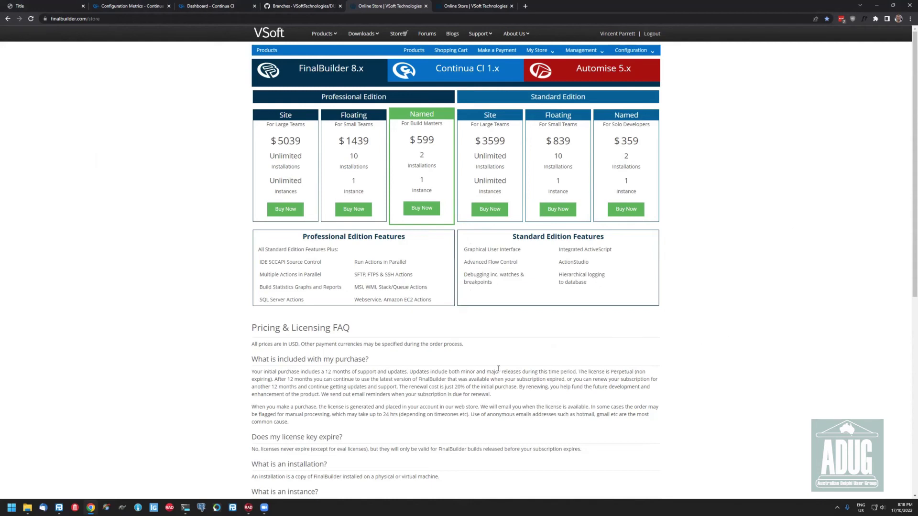
pyautogui.moveTo(501, 370); pyautogui.dragTo(511, 395)
pyautogui.click(201, 287)
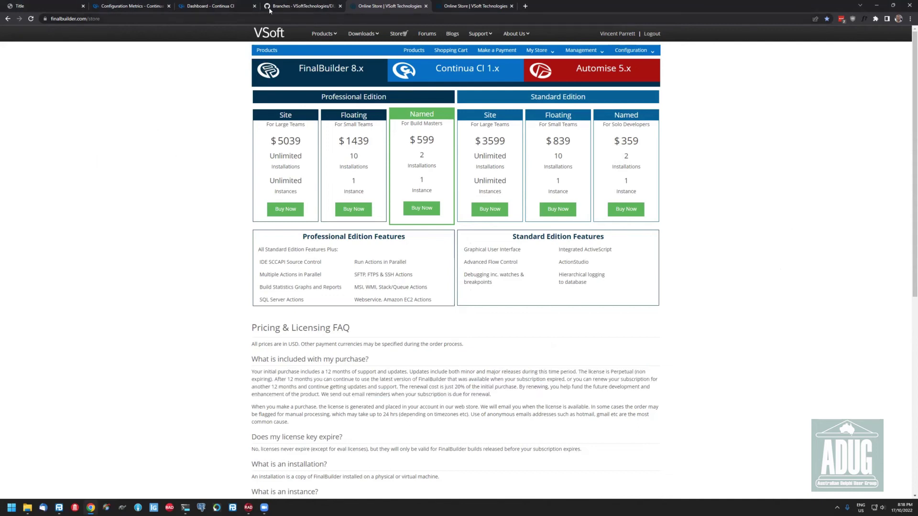
pyautogui.click(216, 7)
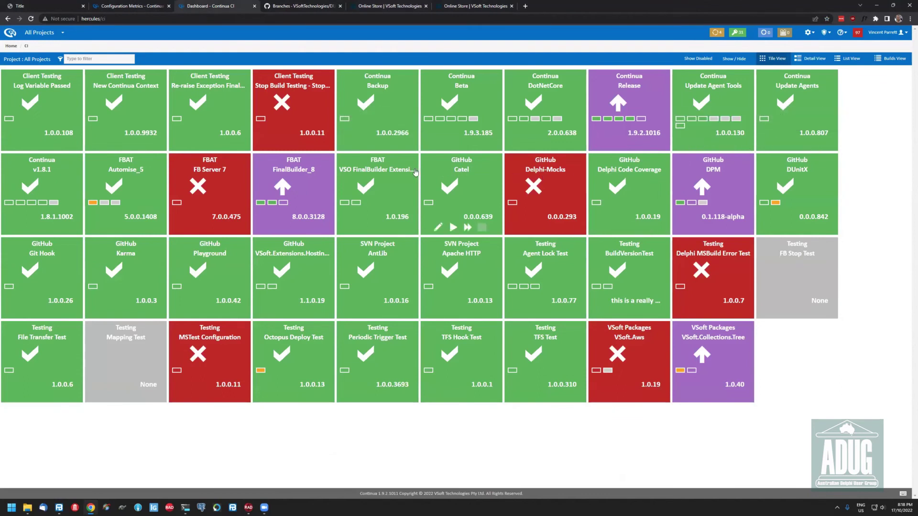
# Open the Continua Release configuration's stage editor via Edit Configuration > Stages
pyautogui.click(635, 94)
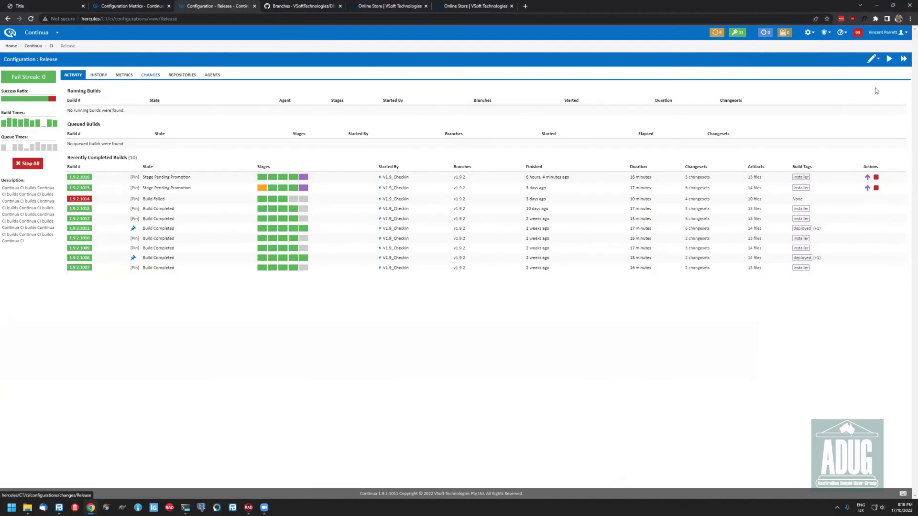
pyautogui.click(873, 58)
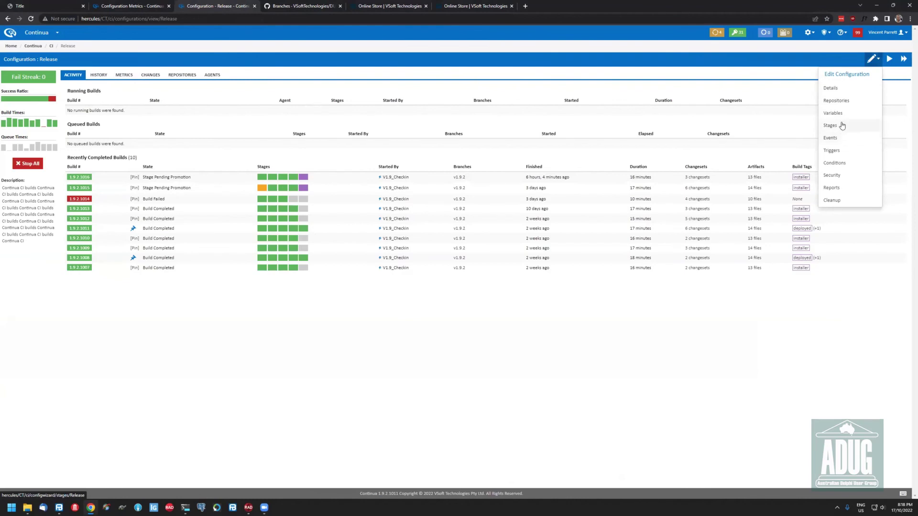
pyautogui.click(841, 125)
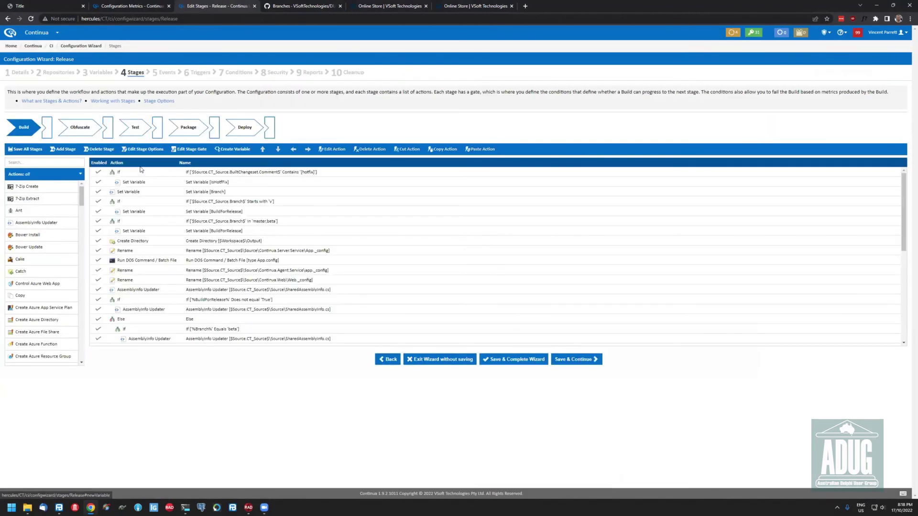
# Open the MSBuild action for Continua.TFS.2008.csproj in the Build stage
pyautogui.scroll(-3, 366, 251)
pyautogui.scroll(3, 353, 246)
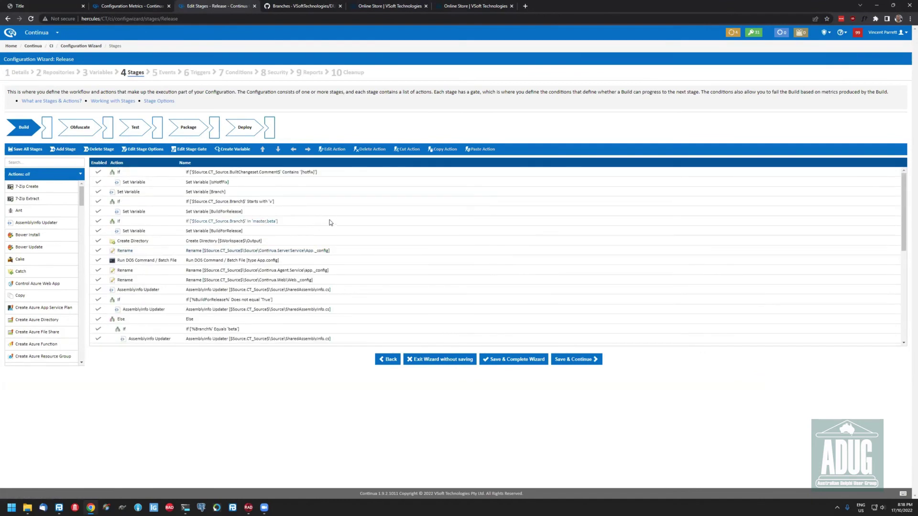
pyautogui.scroll(-10, 239, 244)
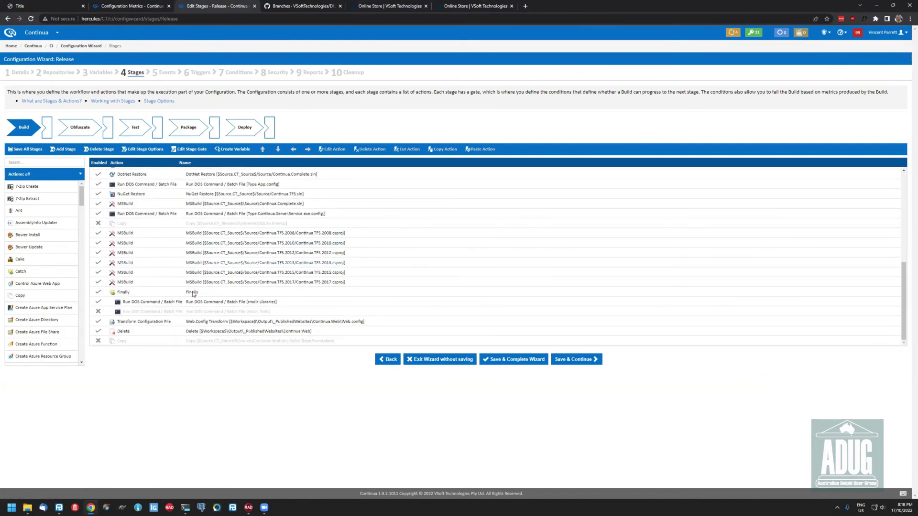
pyautogui.scroll(10, 287, 234)
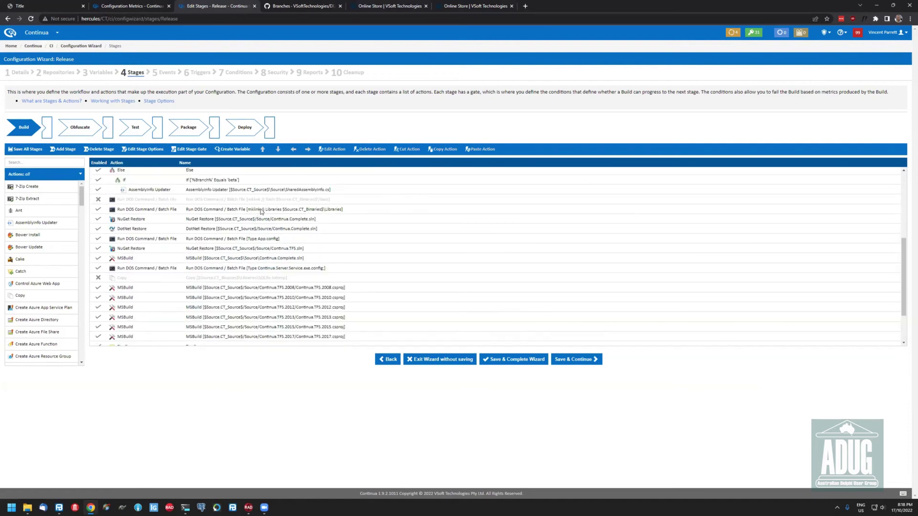
pyautogui.scroll(-10, 382, 279)
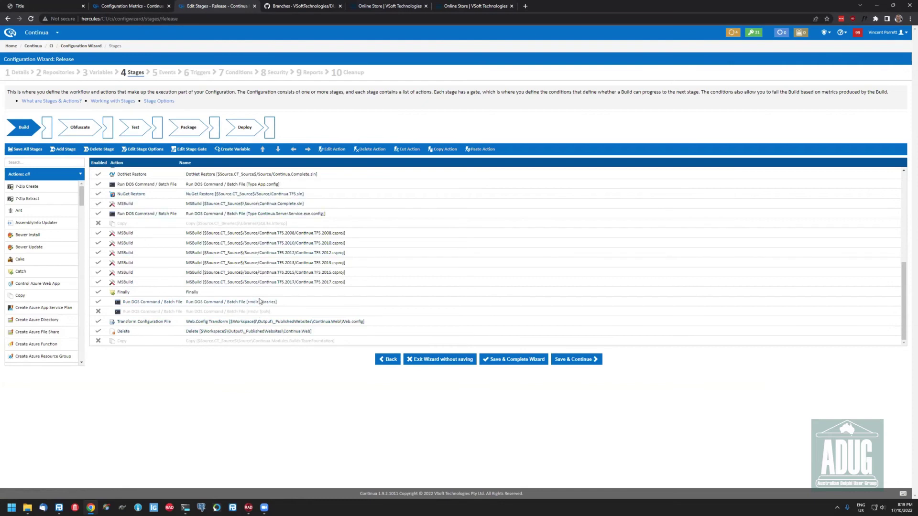
pyautogui.scroll(10, 261, 301)
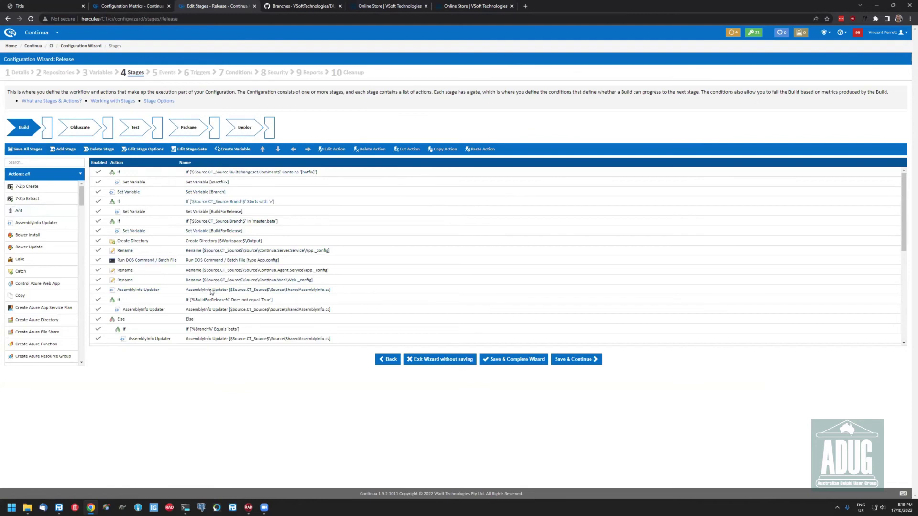
pyautogui.scroll(-10, 186, 236)
pyautogui.doubleClick(186, 236)
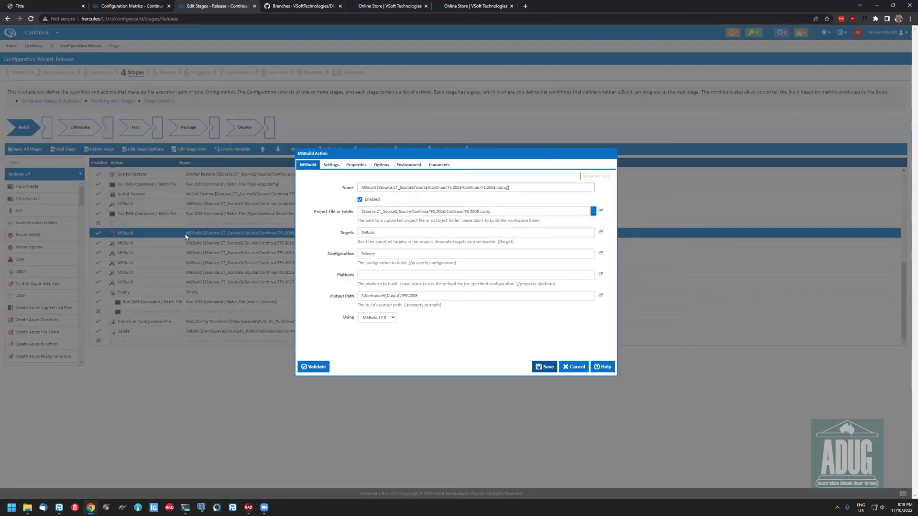
# Check the Continua.Complete.sln MSBuild properties (OutputPath, Configuration=Release, MvcBuildViews=true), then close the action
pyautogui.press('Escape')
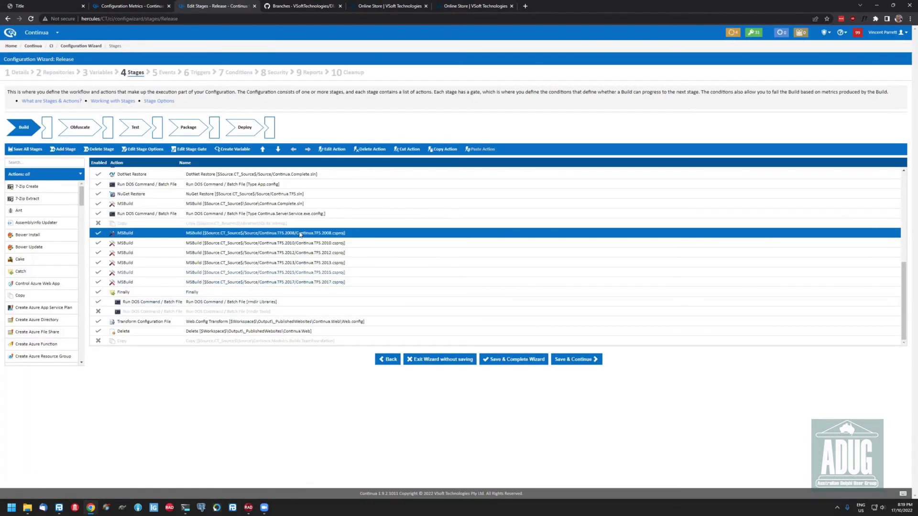
pyautogui.scroll(2, 294, 266)
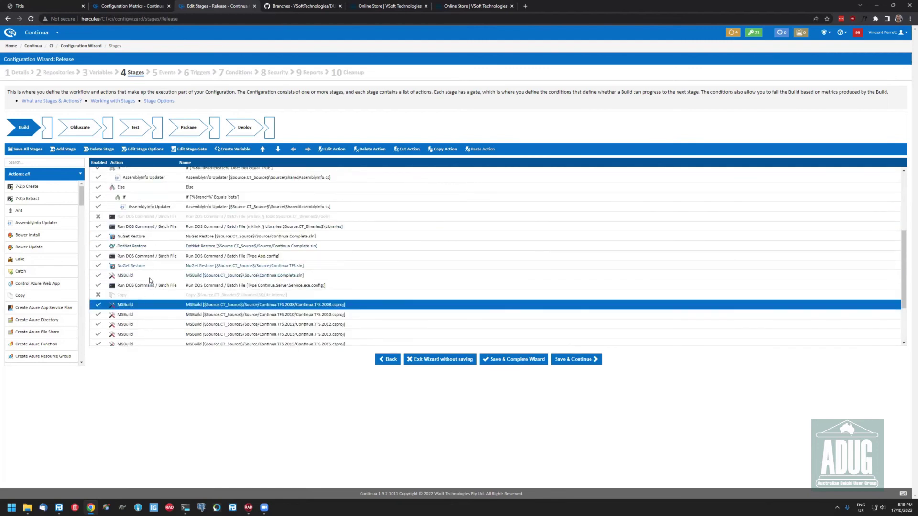
pyautogui.click(248, 277)
pyautogui.doubleClick(248, 280)
pyautogui.click(330, 164)
pyautogui.click(356, 165)
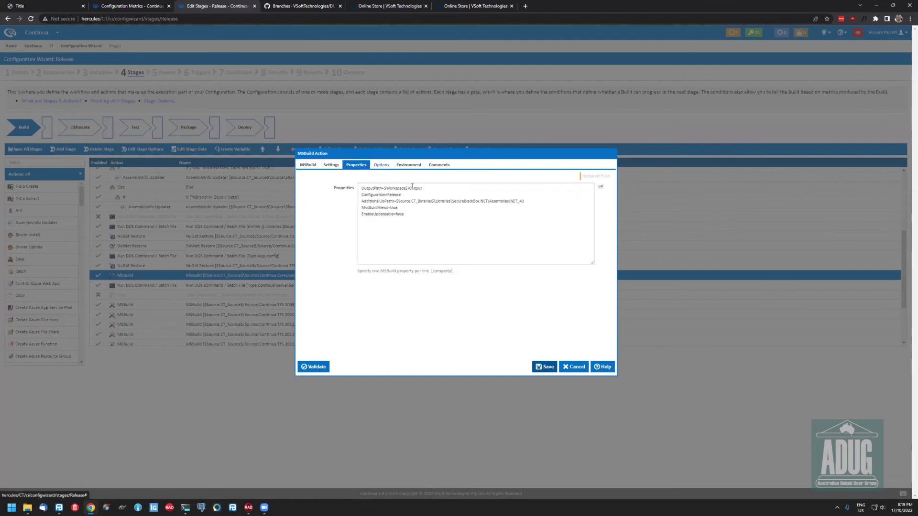
pyautogui.press('Escape')
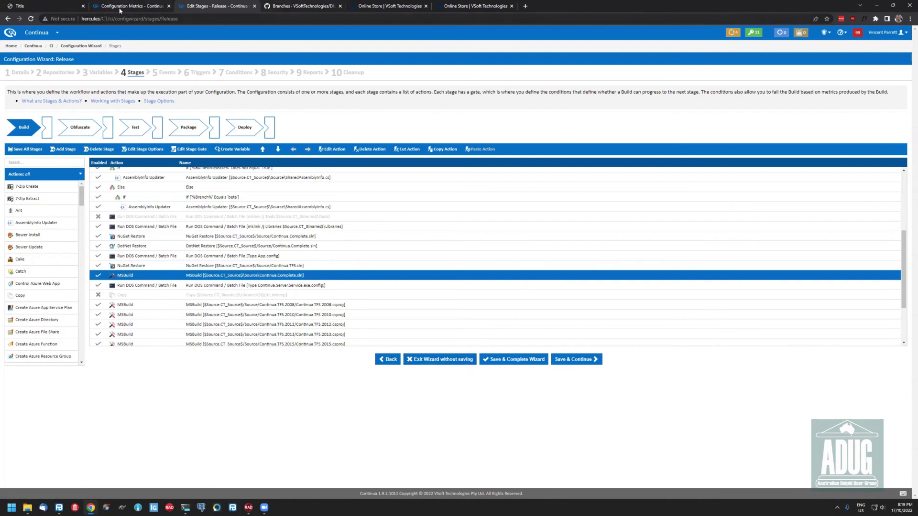
# Load finalbuilder.com in the GitHub branches tab in its place
pyautogui.click(284, 7)
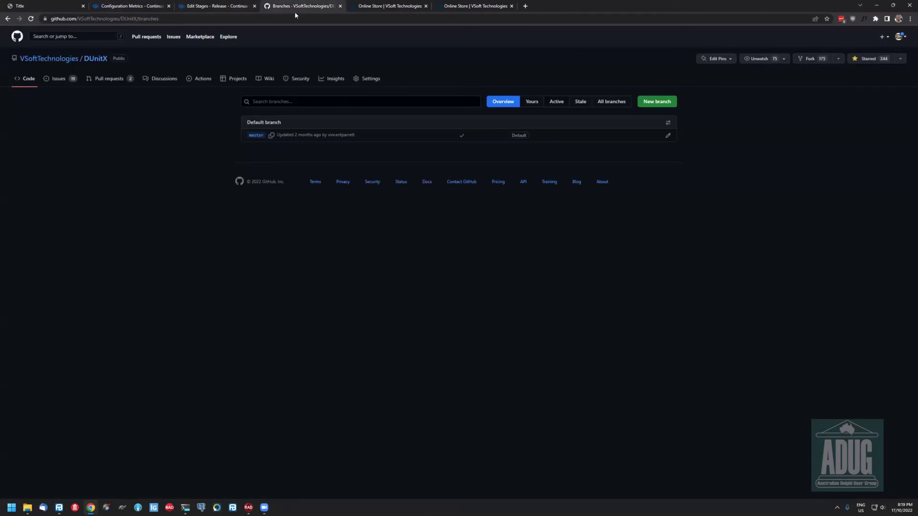
pyautogui.click(275, 19)
pyautogui.write('finalbuilder.com')
pyautogui.press('Return')
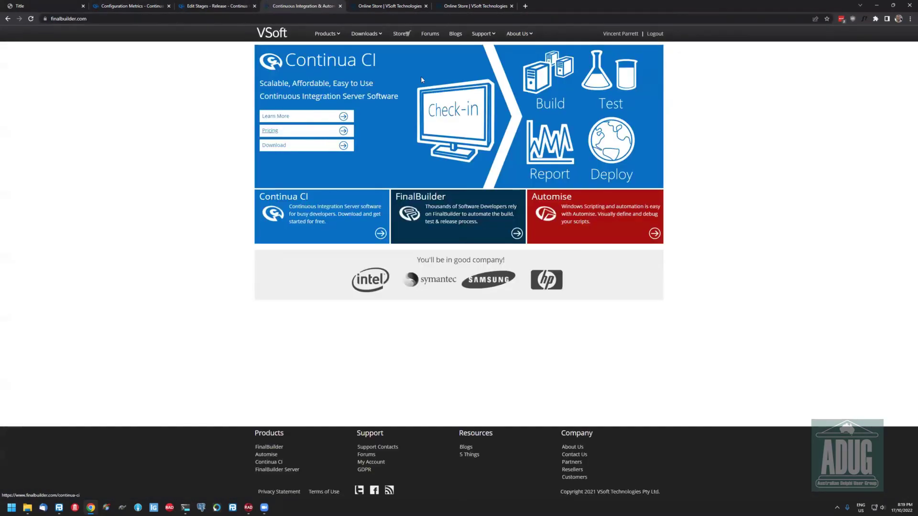
# Open the Continua CI product page, start and close its introduction video, then go back to the stage editor
pyautogui.click(282, 116)
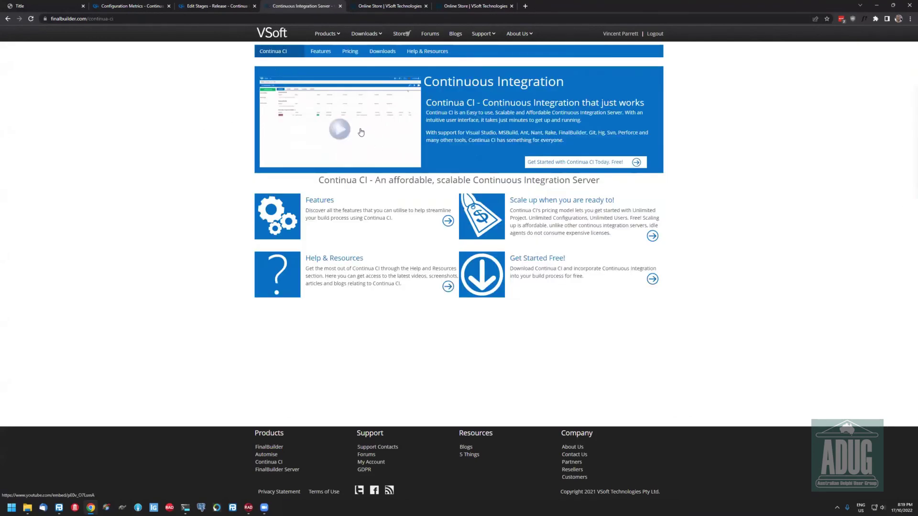
pyautogui.click(366, 133)
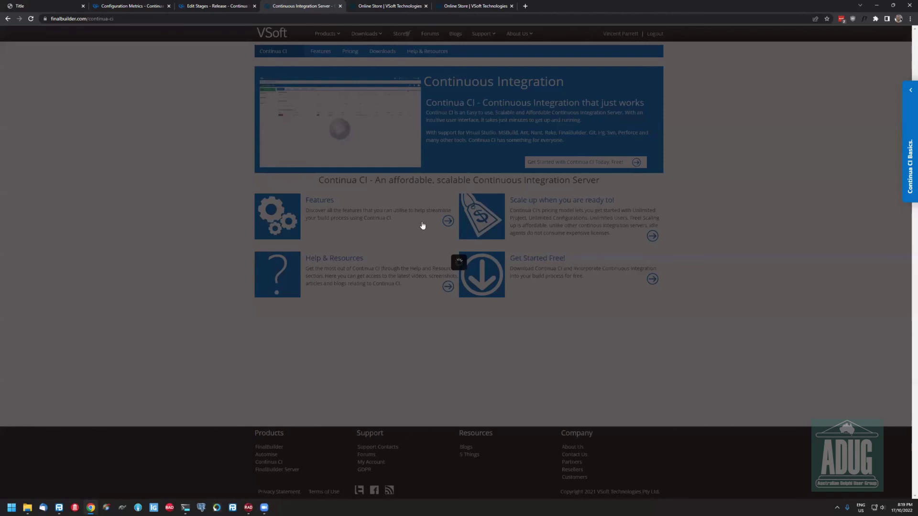
pyautogui.click(599, 148)
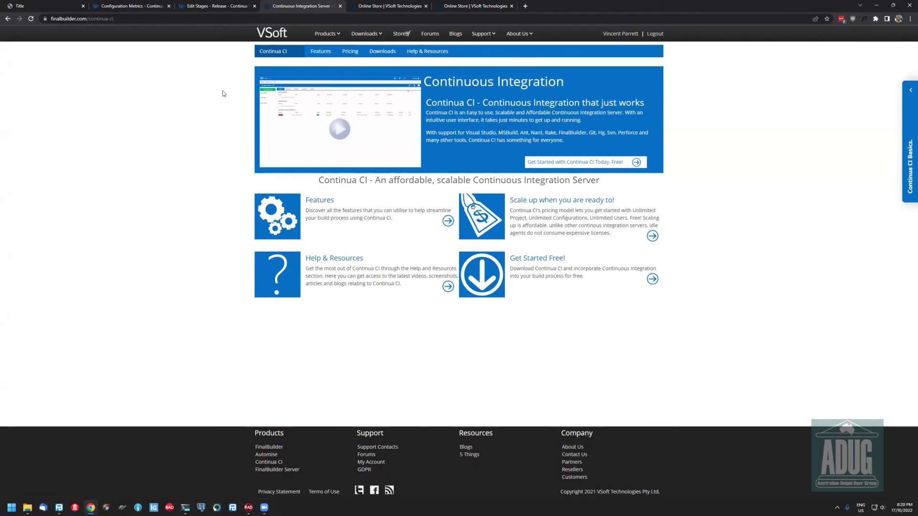
pyautogui.hotkey('ctrl', 'shift', 'Tab')
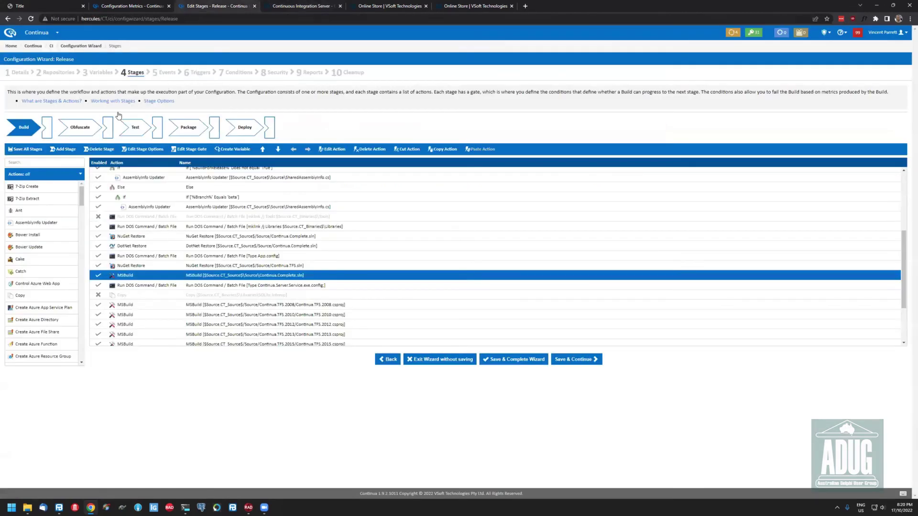
# Inspect the Obfuscate stage's agent requirements (SmartAssembly path exists, hostname hercules) and cancel unchanged
pyautogui.click(92, 135)
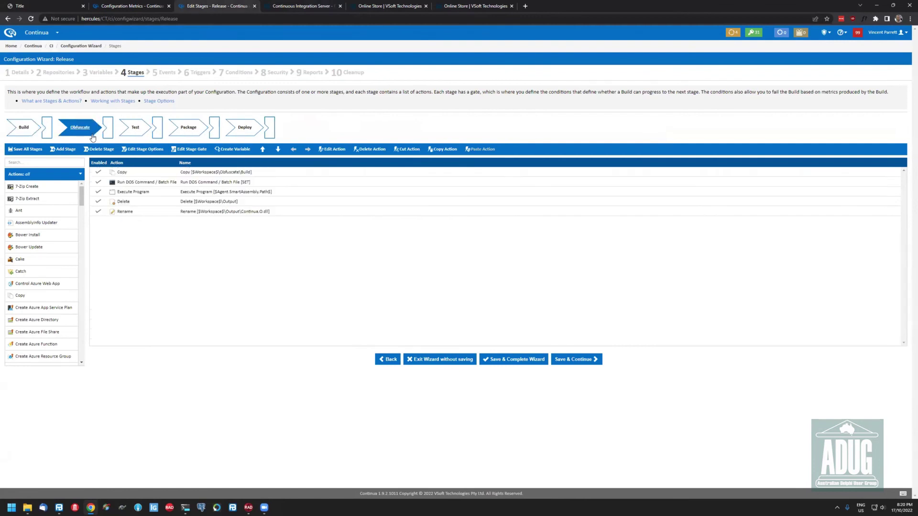
pyautogui.click(143, 149)
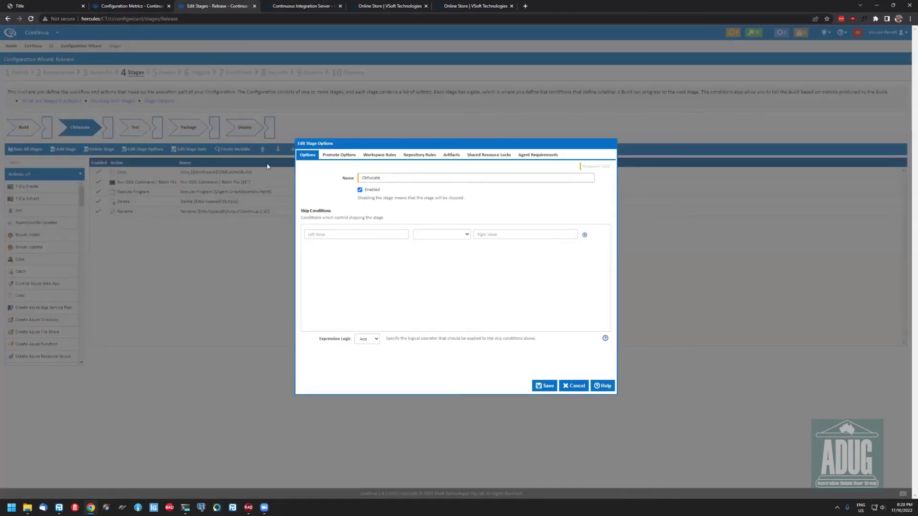
pyautogui.click(537, 155)
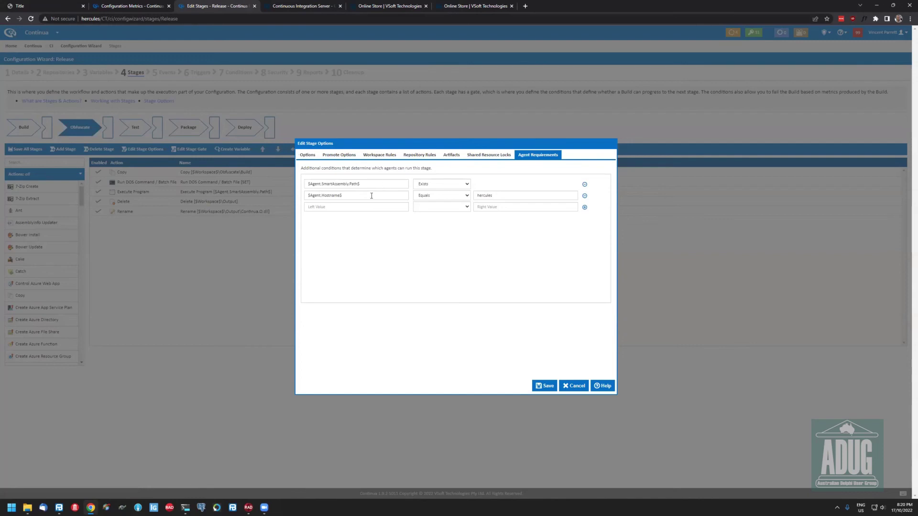
pyautogui.doubleClick(513, 197)
pyautogui.moveTo(384, 184); pyautogui.dragTo(307, 193)
pyautogui.click(440, 238)
pyautogui.click(573, 386)
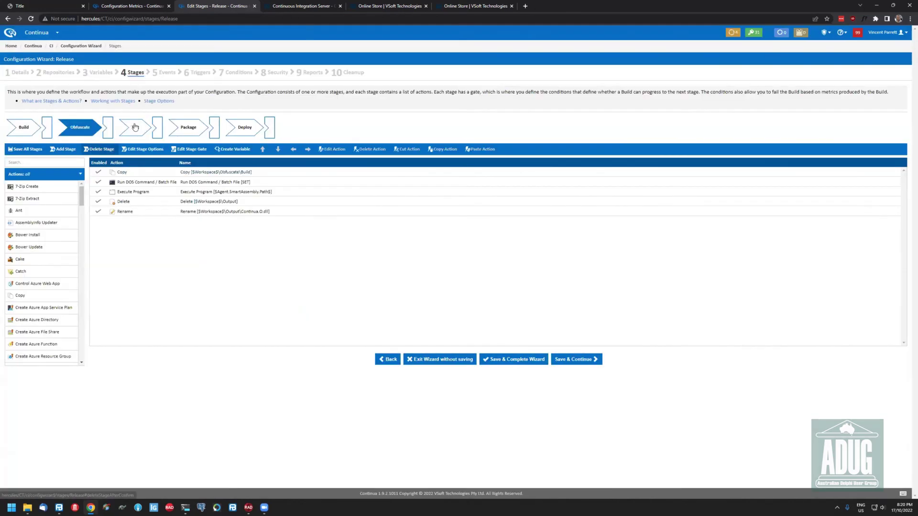
# View the Test and Package stages' actions, then move on to the wizard's Events step
pyautogui.click(136, 127)
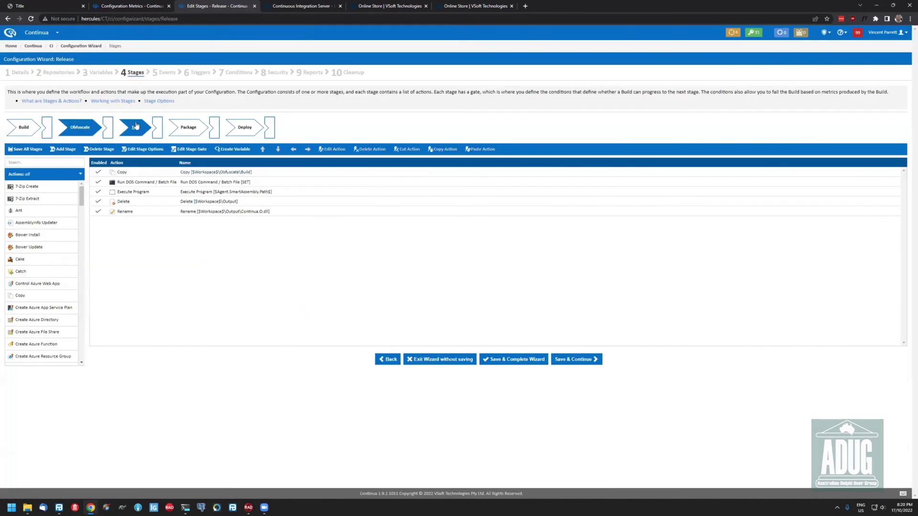
pyautogui.click(179, 129)
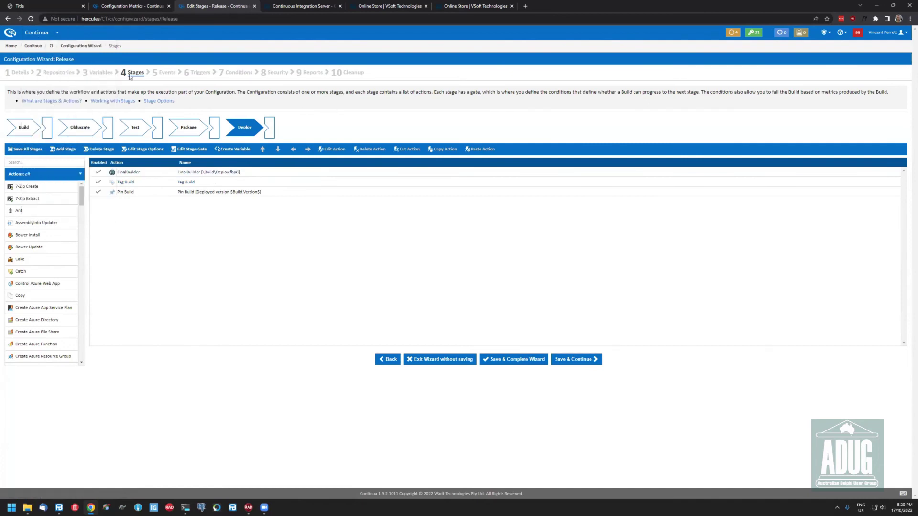
pyautogui.click(168, 74)
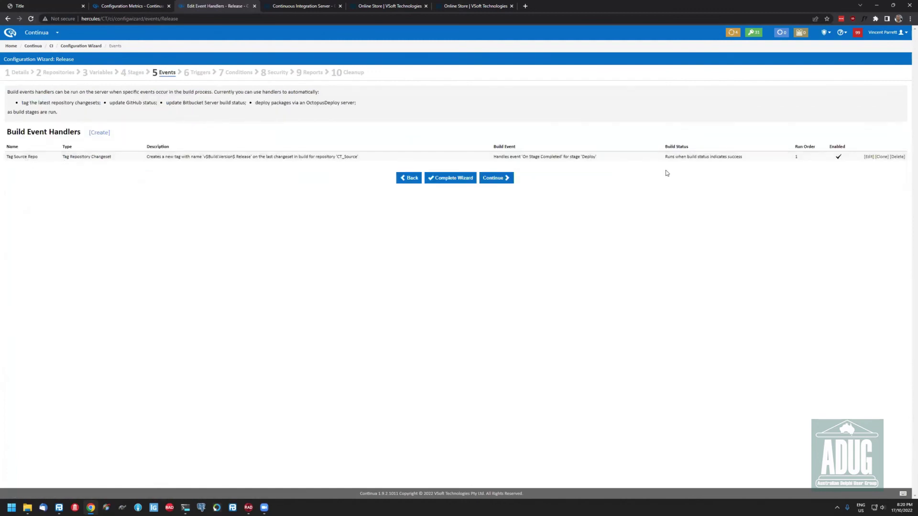
# Inspect Tag Source Repo's 'v$Build.Version$ Release' tag and Deploy-stage trigger, then cancel unchanged
pyautogui.click(869, 157)
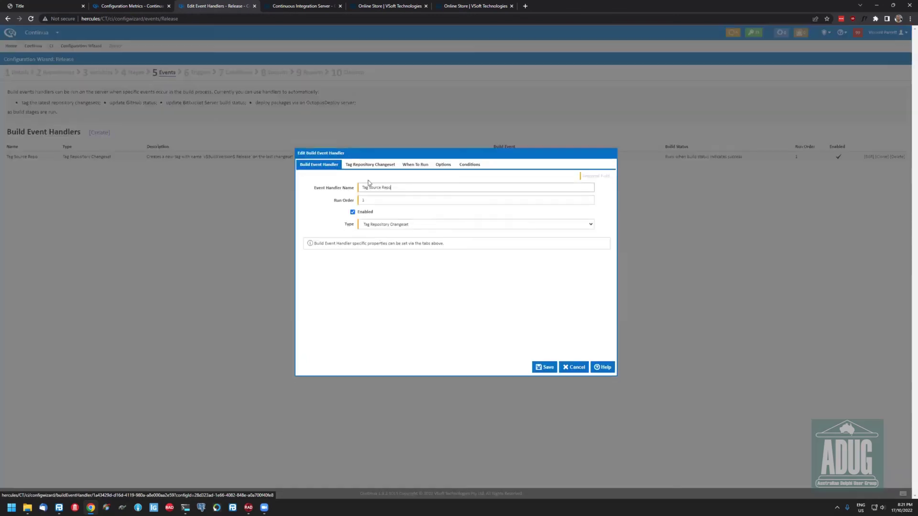
pyautogui.click(357, 164)
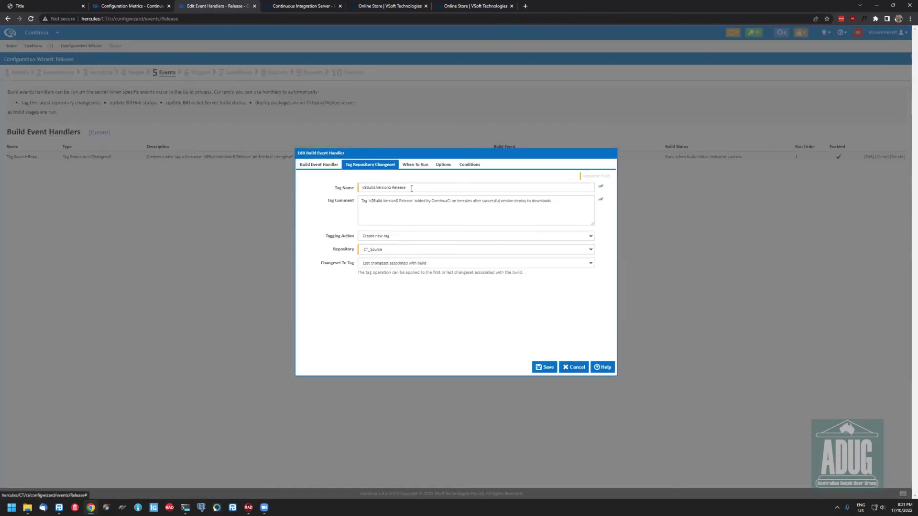
pyautogui.moveTo(412, 189); pyautogui.dragTo(355, 190)
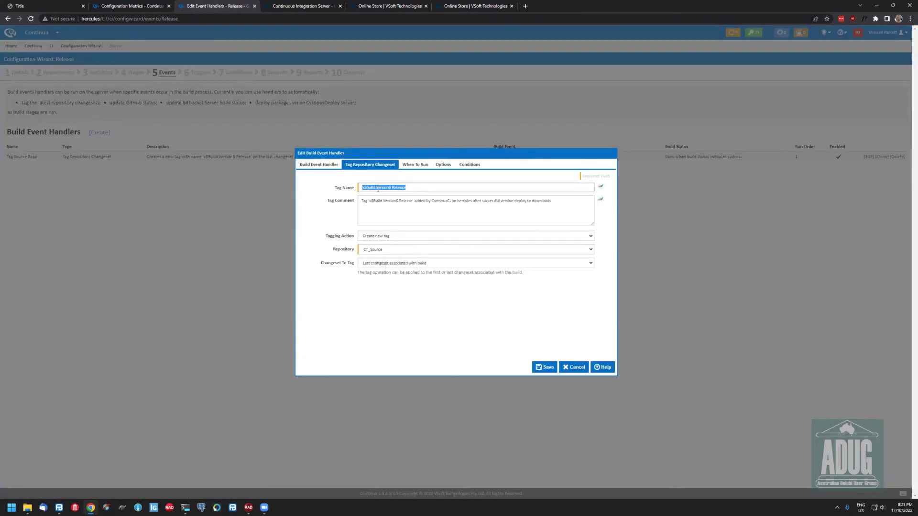
pyautogui.click(383, 188)
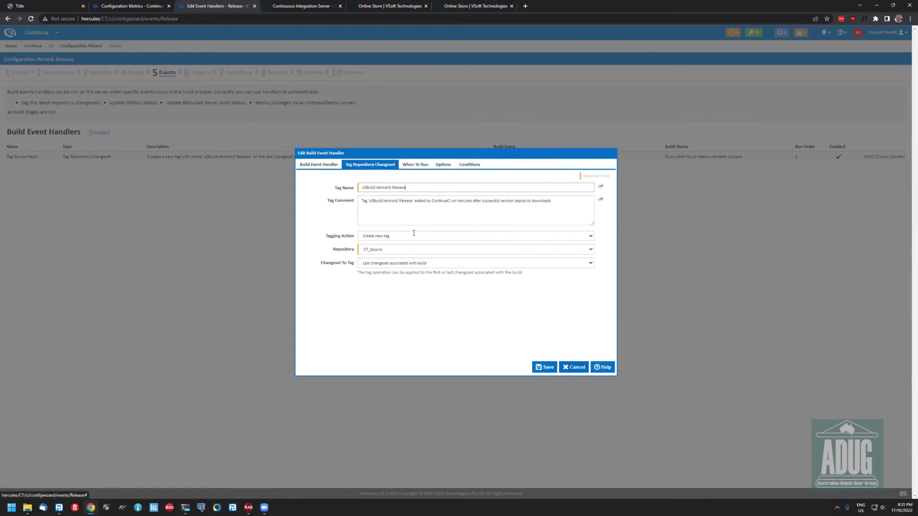
pyautogui.click(415, 167)
pyautogui.click(395, 201)
pyautogui.click(455, 248)
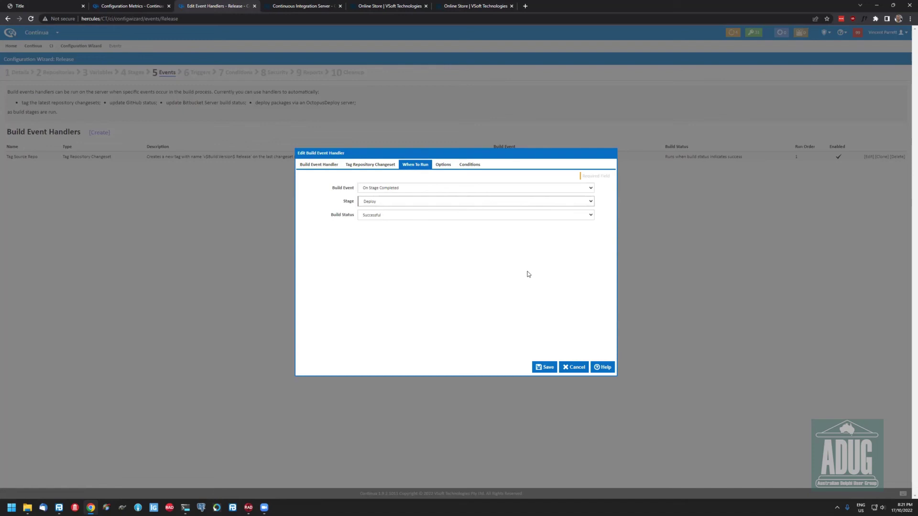
pyautogui.click(570, 367)
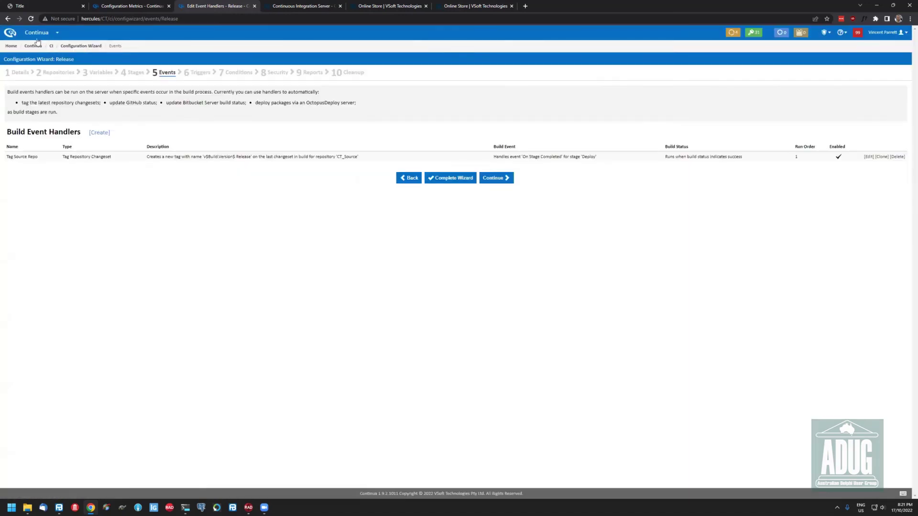
pyautogui.click(51, 46)
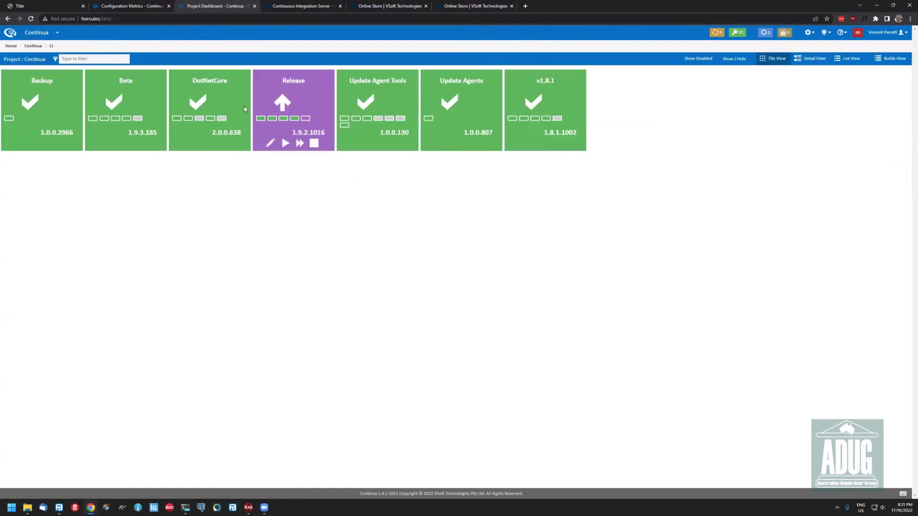
pyautogui.click(293, 84)
pyautogui.click(150, 75)
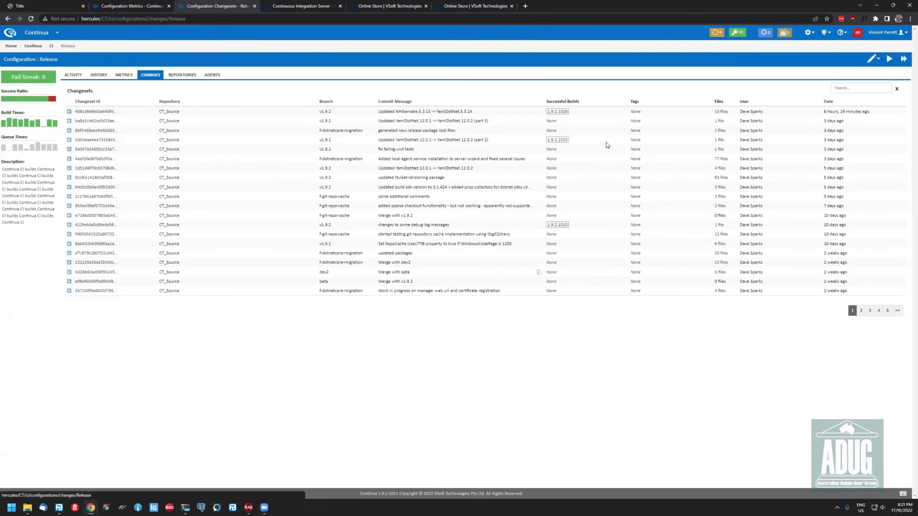
pyautogui.click(557, 112)
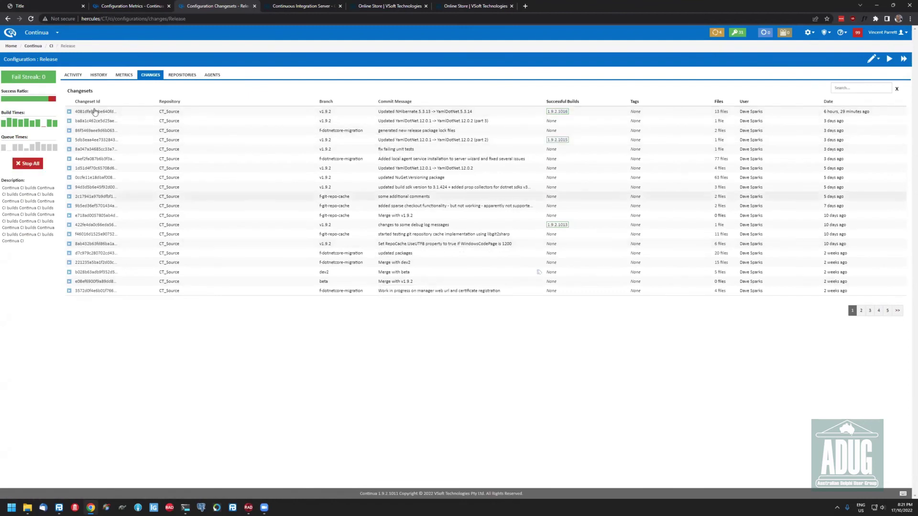
pyautogui.click(182, 76)
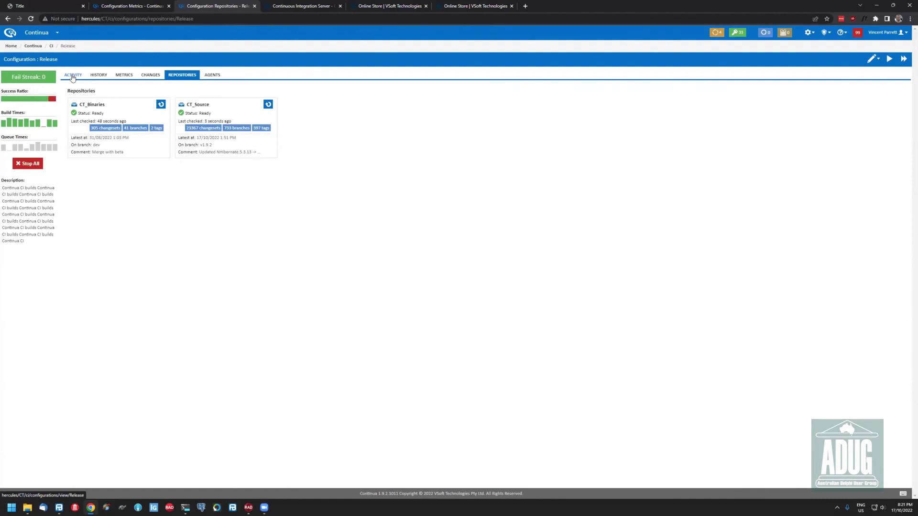
pyautogui.click(73, 77)
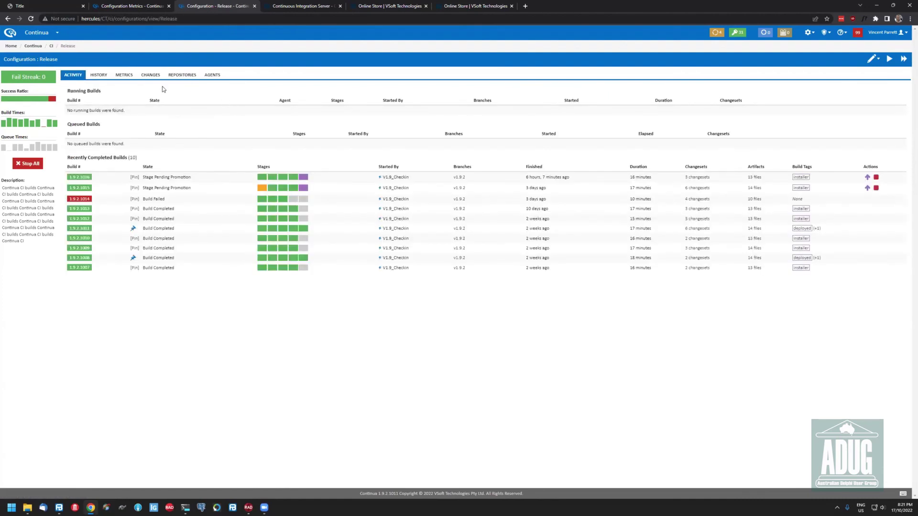
pyautogui.click(871, 59)
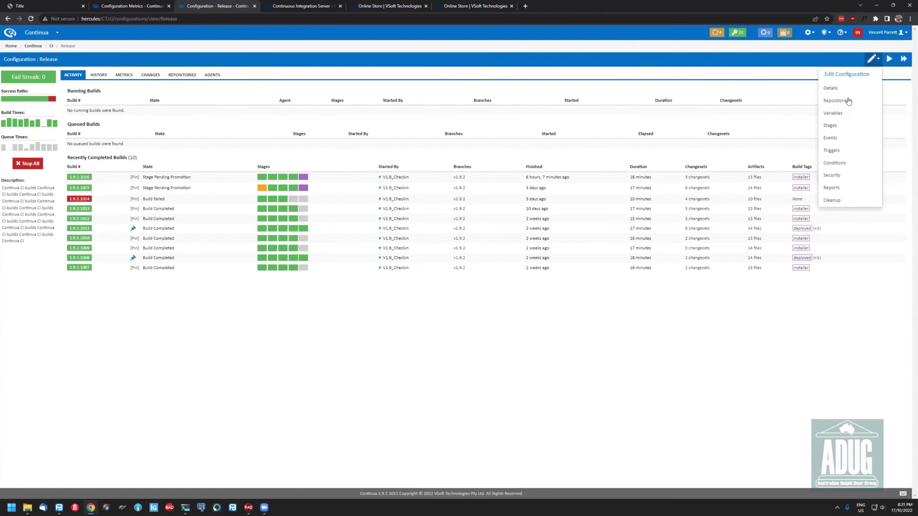
pyautogui.click(830, 140)
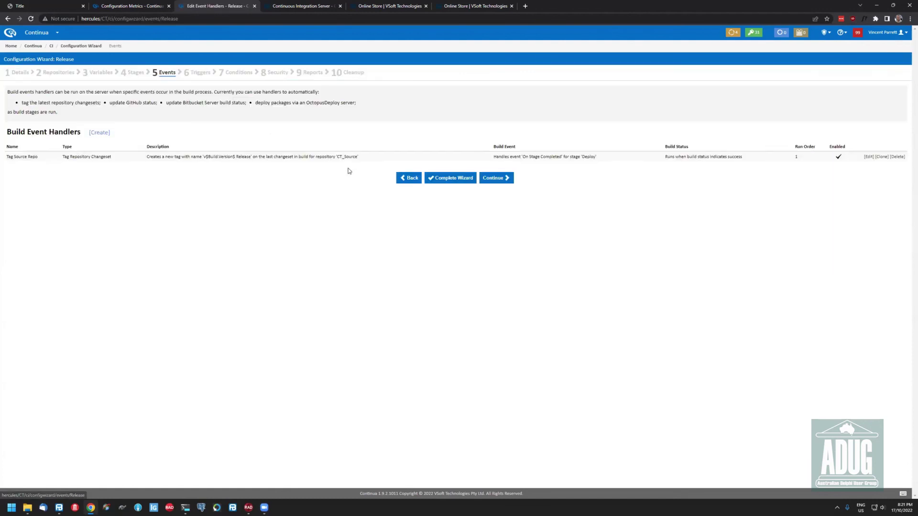
pyautogui.click(869, 157)
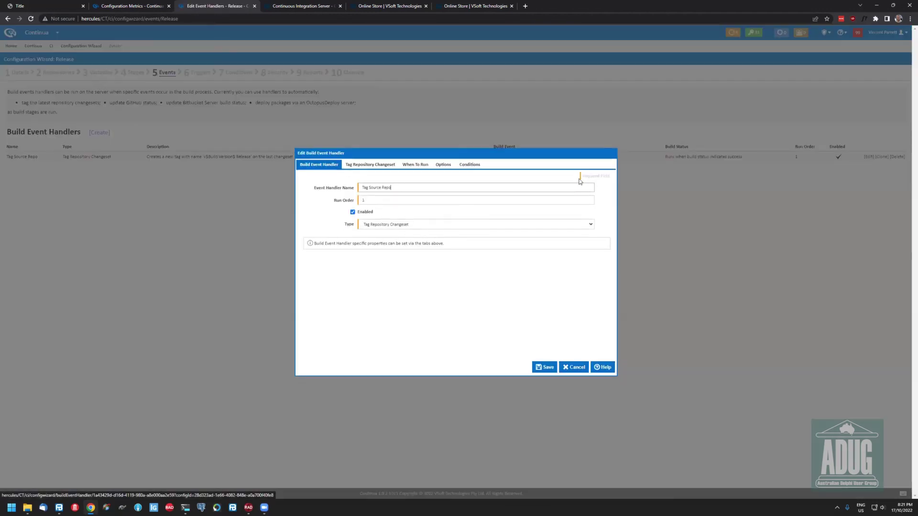
pyautogui.click(370, 165)
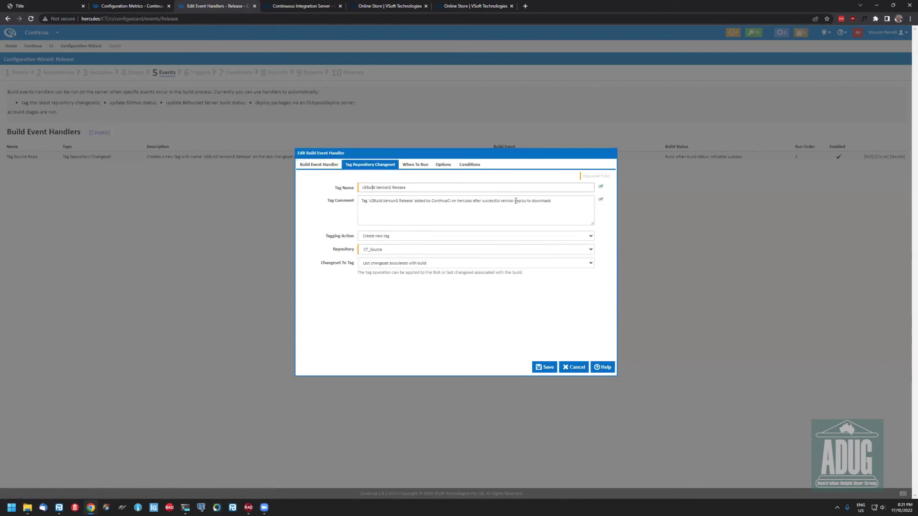
pyautogui.press('Right')
pyautogui.press('Right')
pyautogui.press('Right')
pyautogui.press('Right')
pyautogui.press('Right')
pyautogui.press('Right')
pyautogui.press('Right')
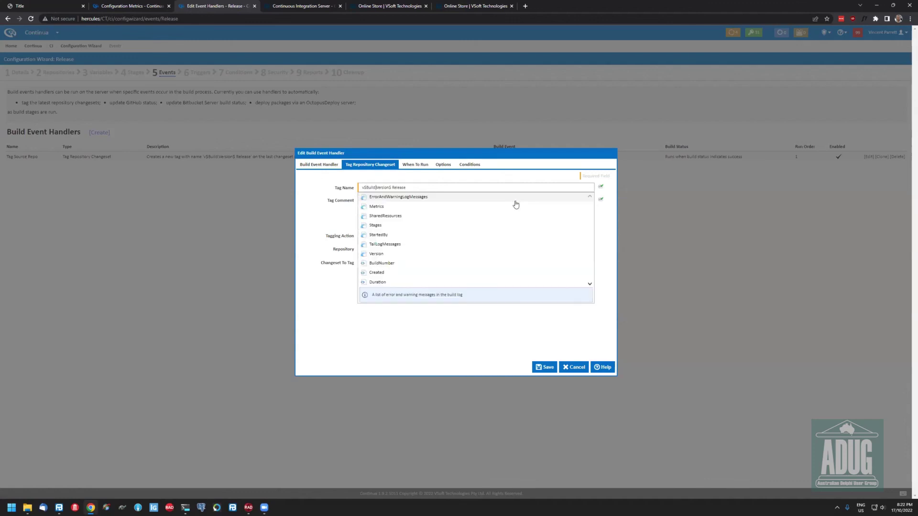
pyautogui.press('Left')
pyautogui.press('Right')
pyautogui.press('Left')
pyautogui.press('Left')
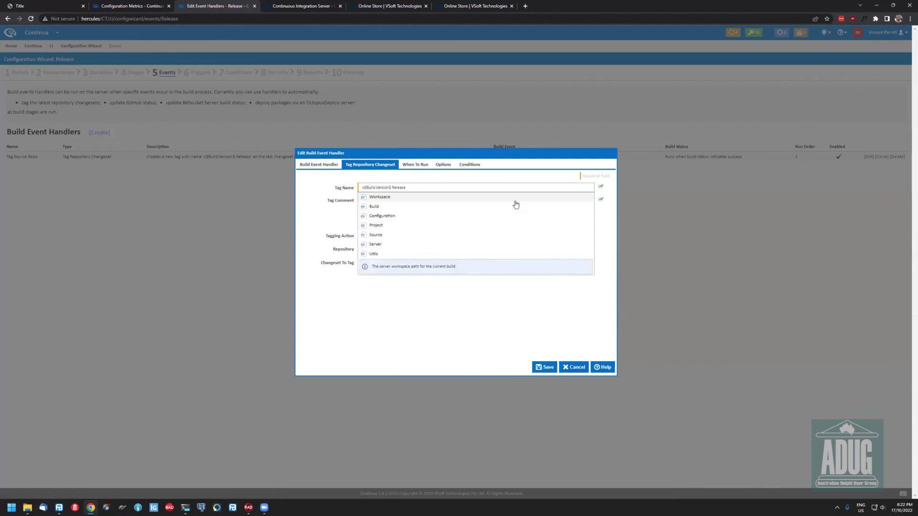
pyautogui.press('Right')
pyautogui.press('Right')
pyautogui.press('Right')
pyautogui.press('Right')
pyautogui.press('Right')
pyautogui.press('Right')
pyautogui.hotkey('ctrl', 'a')
pyautogui.press('BackSpace')
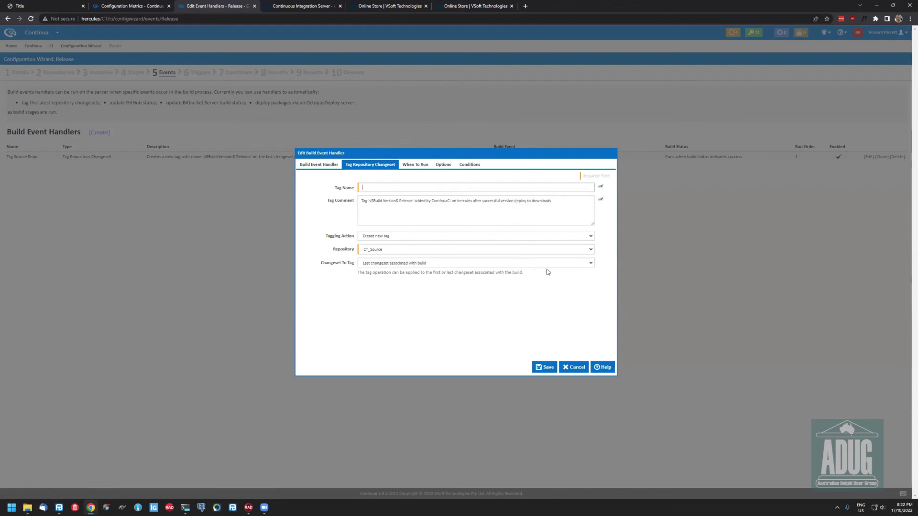
pyautogui.click(574, 367)
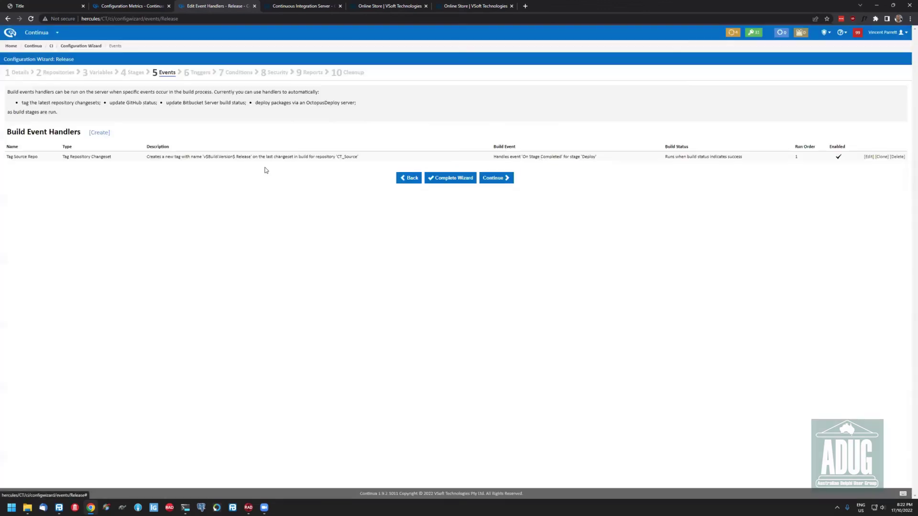
# Walk through the Release wizard's Triggers, Conditions, Reports and Cleanup steps, then return to CIDemo metrics
pyautogui.click(194, 73)
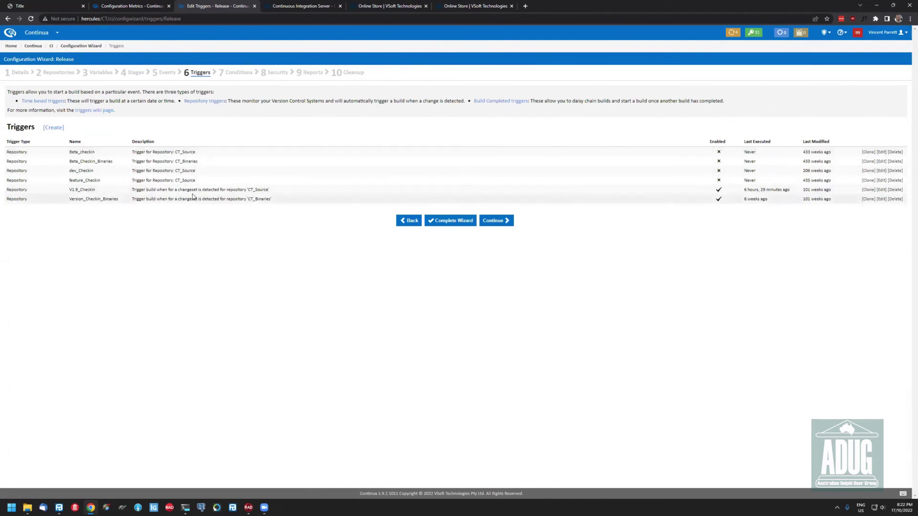
pyautogui.click(239, 73)
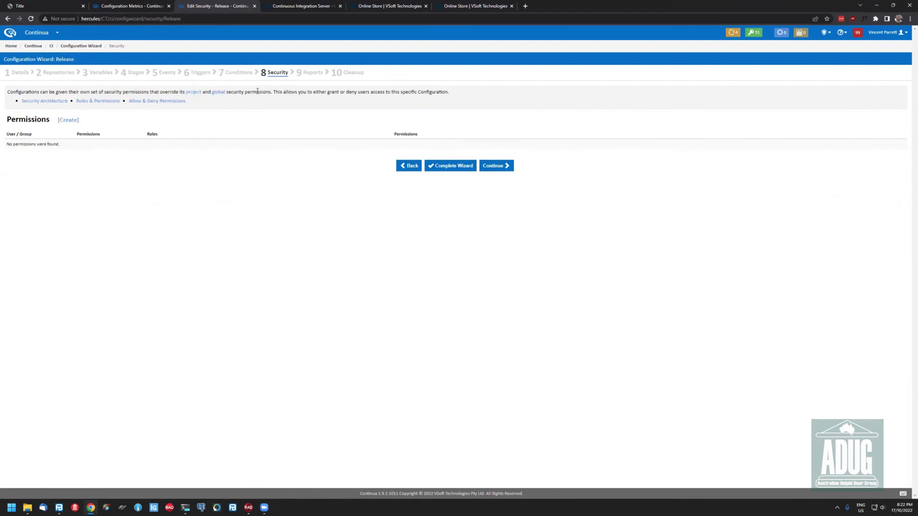
pyautogui.click(306, 84)
pyautogui.click(414, 84)
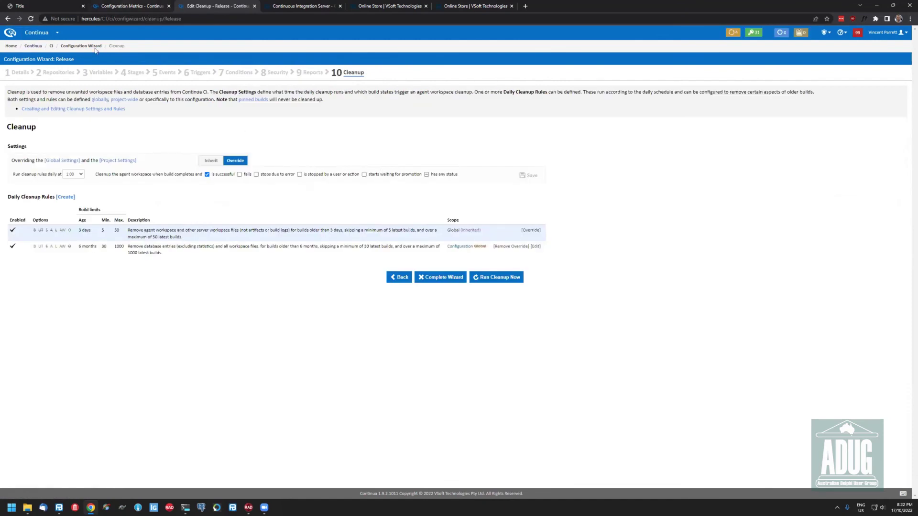
pyautogui.hotkey('ctrl', 'shift', 'Tab')
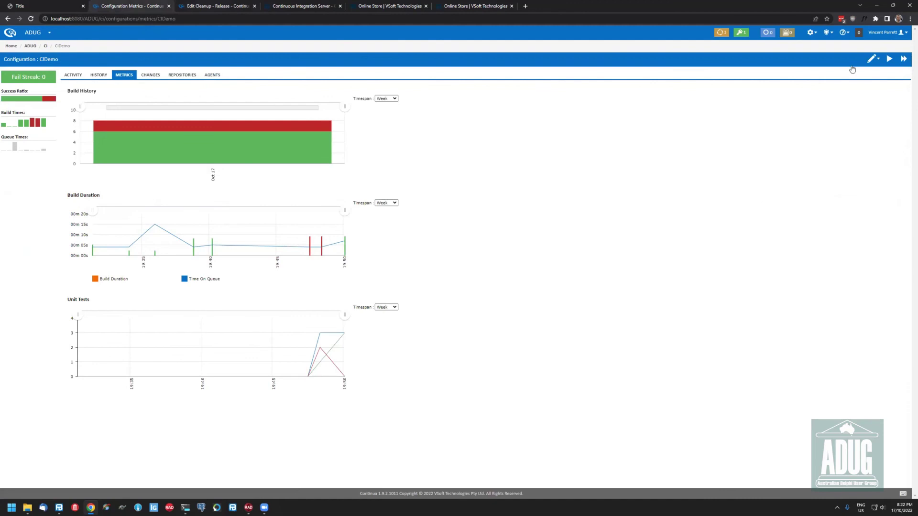
# Open the CIDemo configuration's Cleanup step from the Edit Configuration menu
pyautogui.click(872, 58)
pyautogui.click(832, 200)
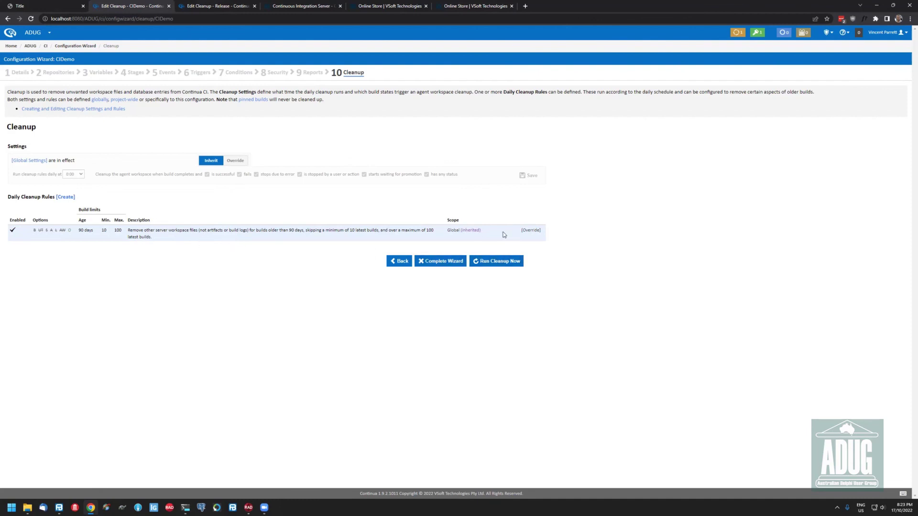
# Try overriding the inherited 90-day cleanup rule, keeping build age in days, then discard it
pyautogui.click(535, 232)
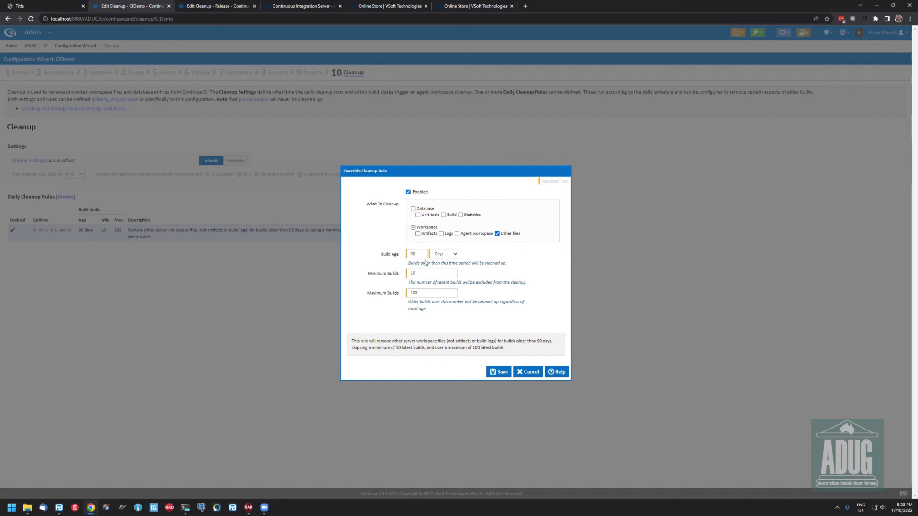
pyautogui.click(443, 258)
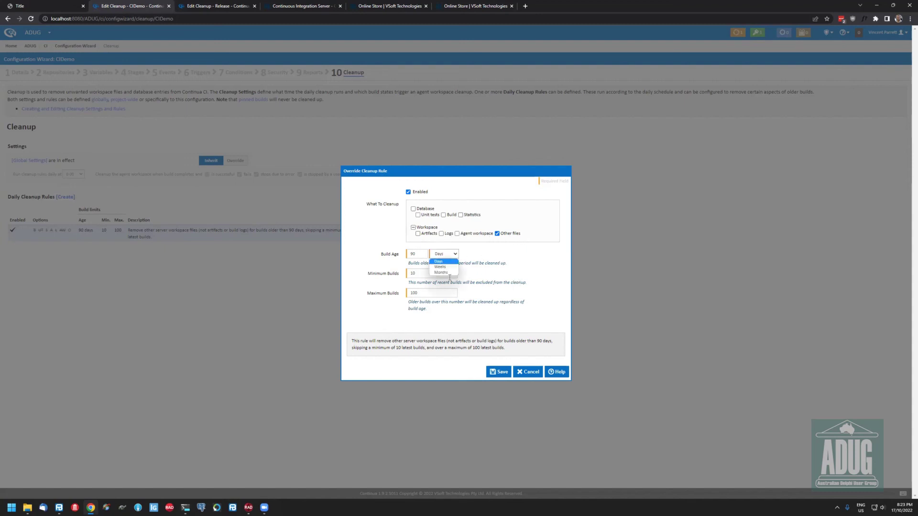
pyautogui.click(425, 297)
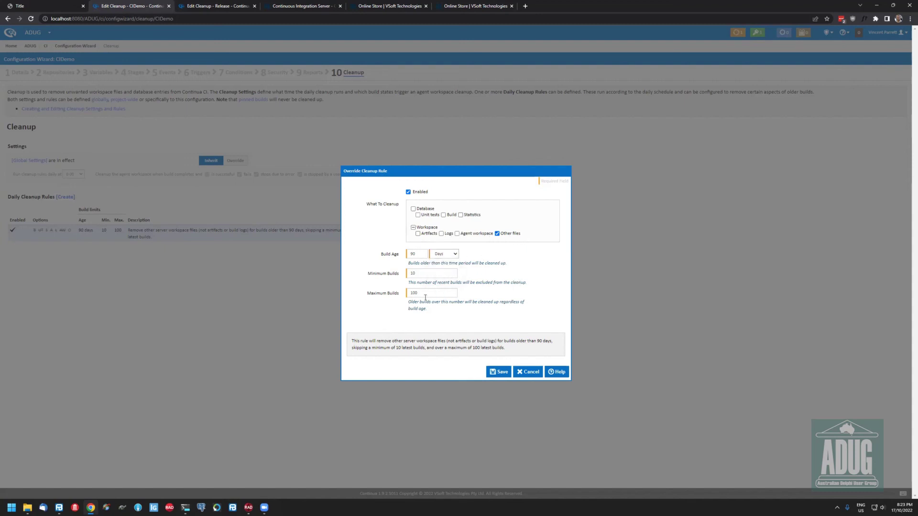
pyautogui.click(439, 273)
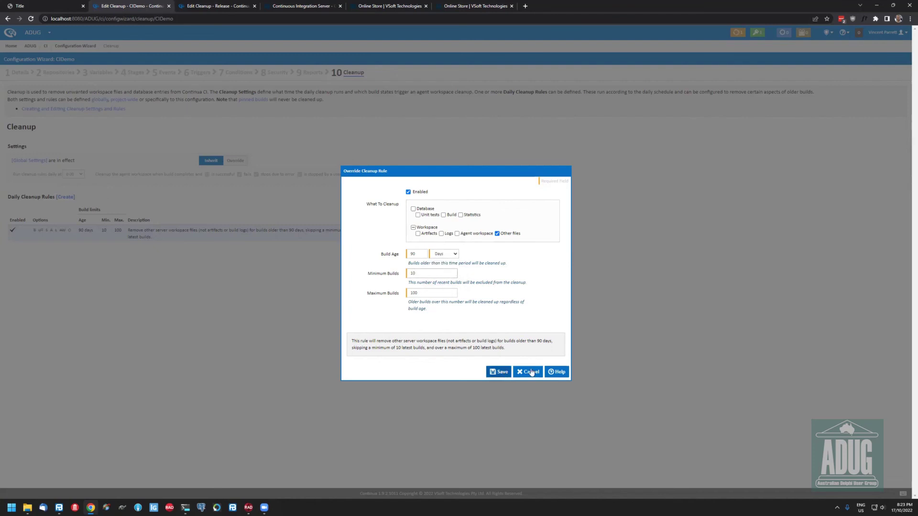
pyautogui.click(334, 200)
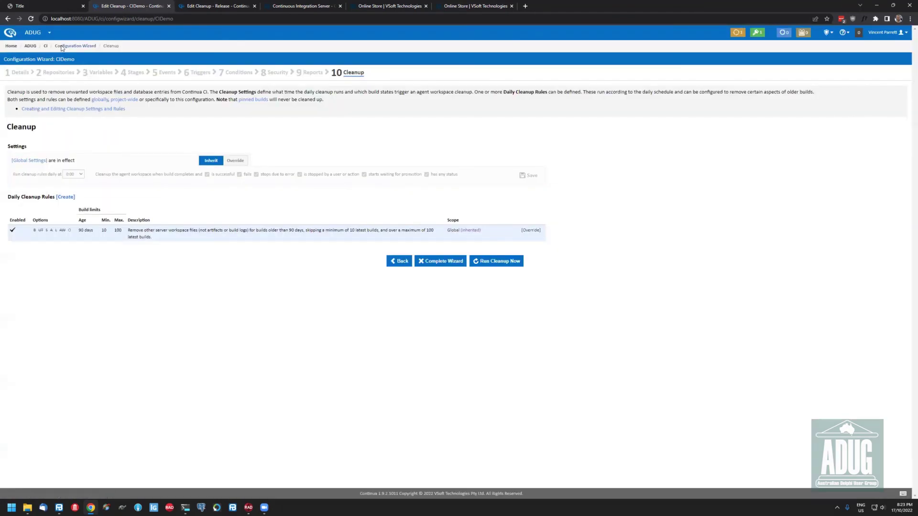
# View the CIDemo configuration's completed build history, then return to the Release cleanup page
pyautogui.click(36, 33)
pyautogui.click(46, 45)
pyautogui.click(36, 85)
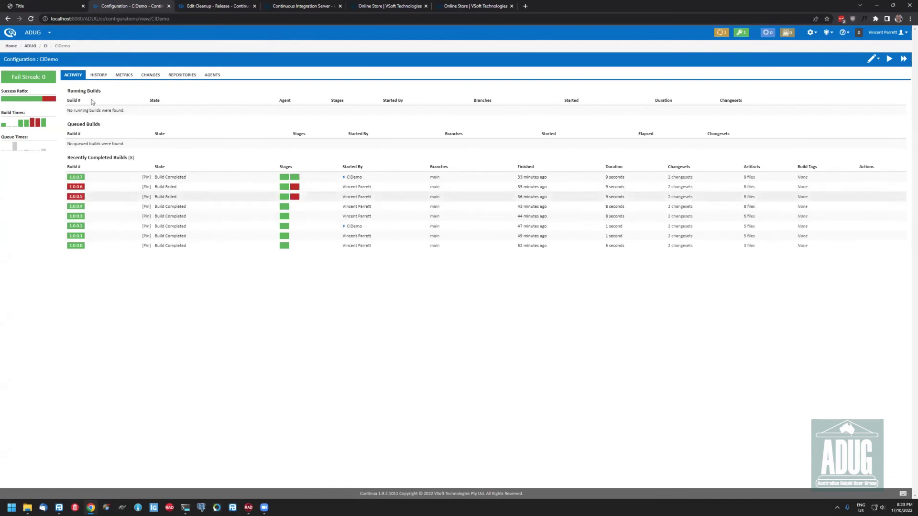
pyautogui.click(91, 78)
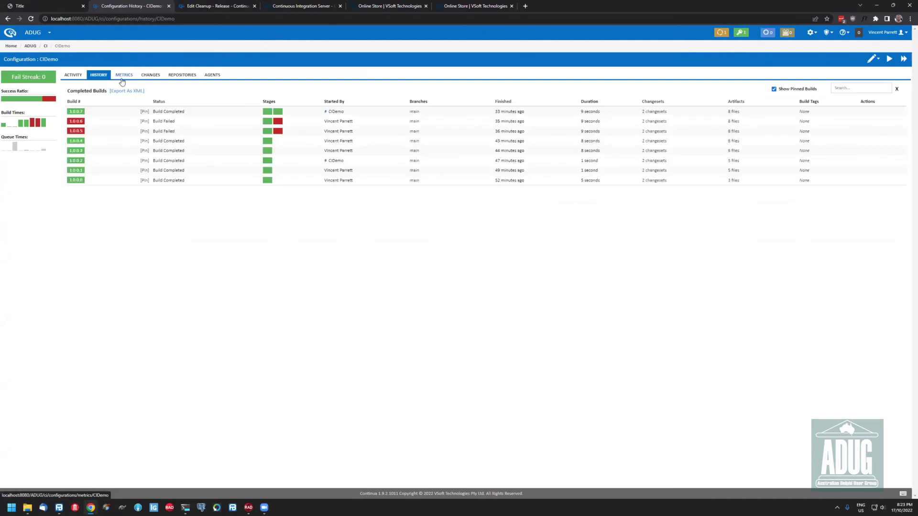
pyautogui.click(38, 32)
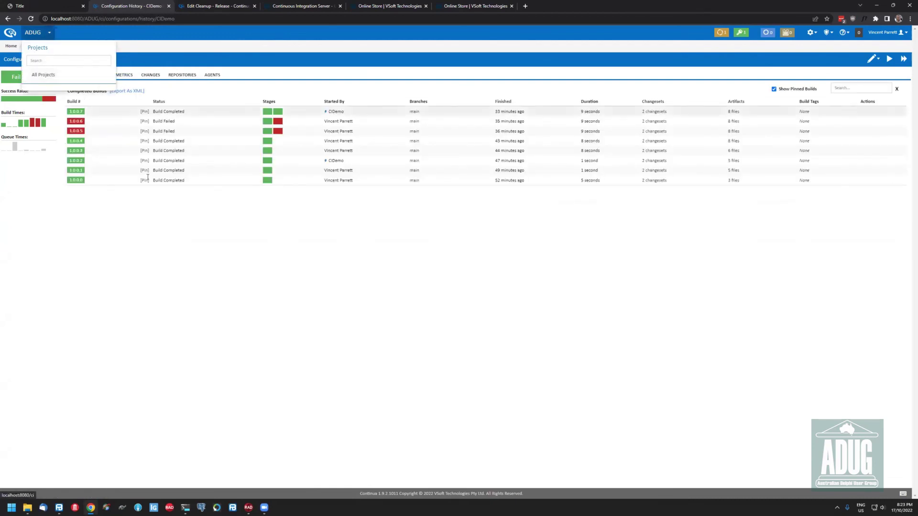
pyautogui.click(201, 6)
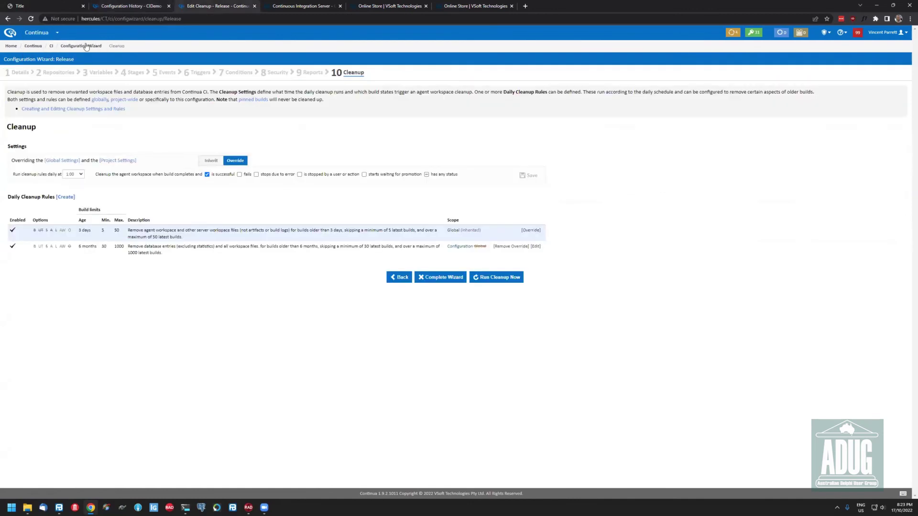
# Open the Release configuration's build history from the Continua dashboard
pyautogui.click(34, 46)
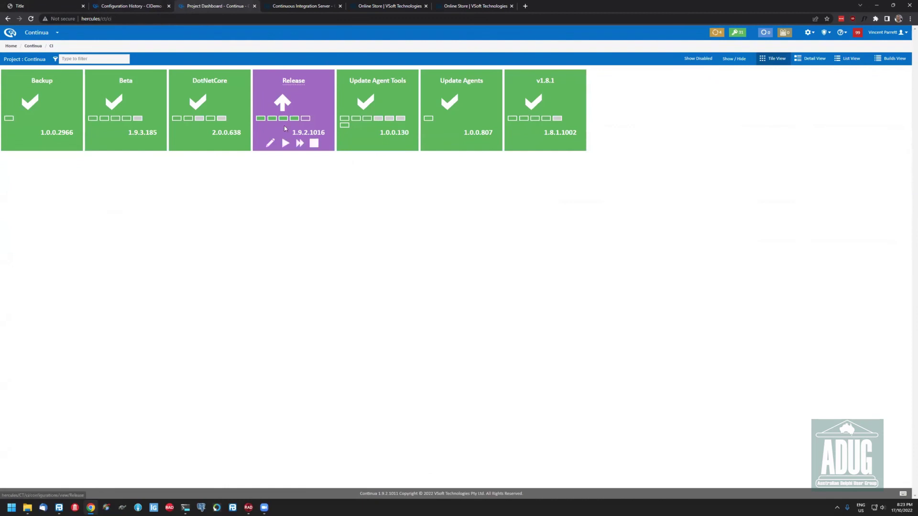
pyautogui.click(291, 88)
pyautogui.click(98, 74)
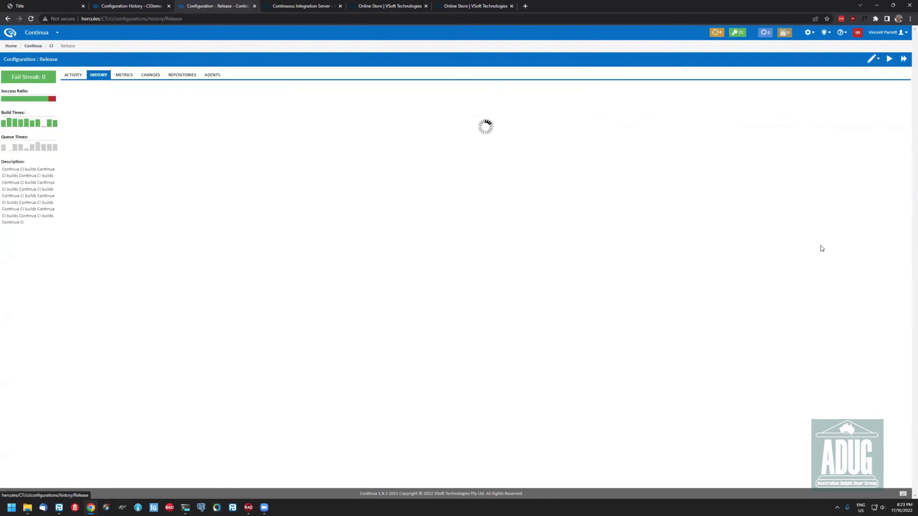
# Page through the Release build history to the last page and back to the first
pyautogui.click(860, 317)
pyautogui.click(870, 318)
pyautogui.click(887, 318)
pyautogui.click(887, 318)
pyautogui.click(897, 319)
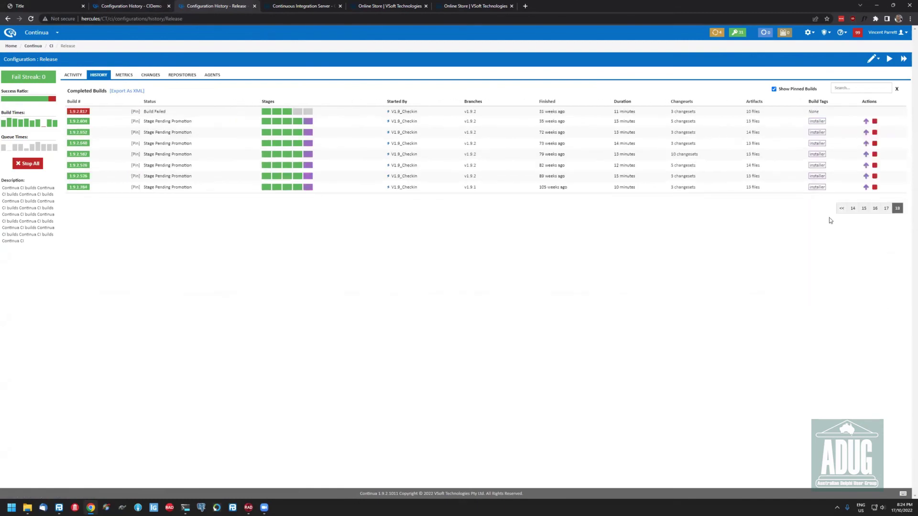
pyautogui.click(841, 209)
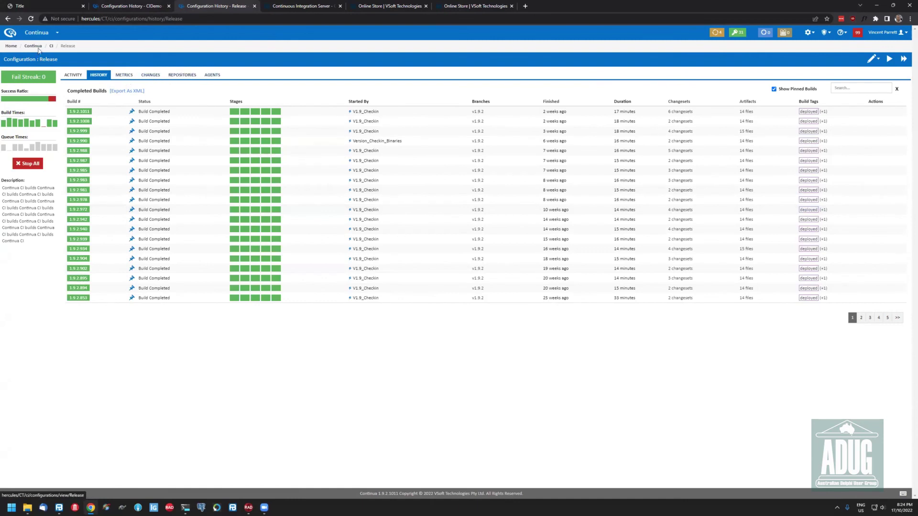
# Look at the Release configuration's Cleanup and Reports steps, then return to CIDemo's completed builds
pyautogui.click(872, 59)
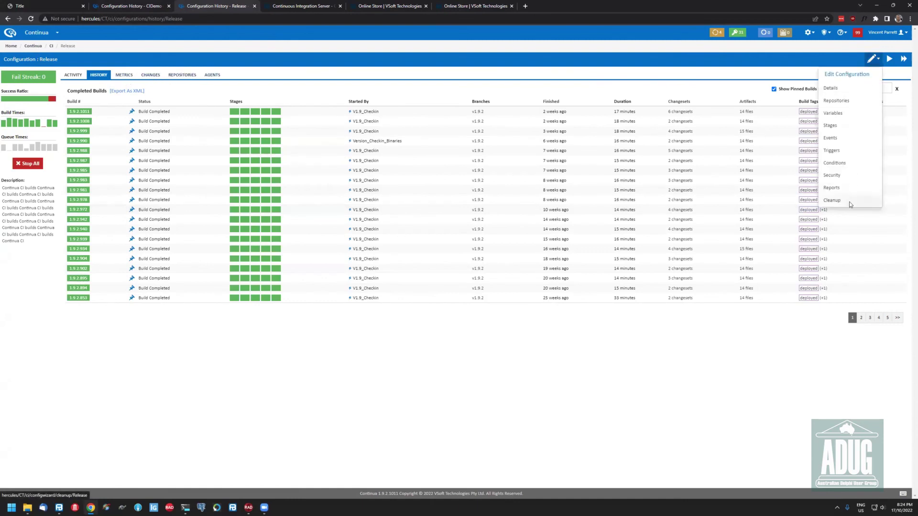
pyautogui.click(856, 201)
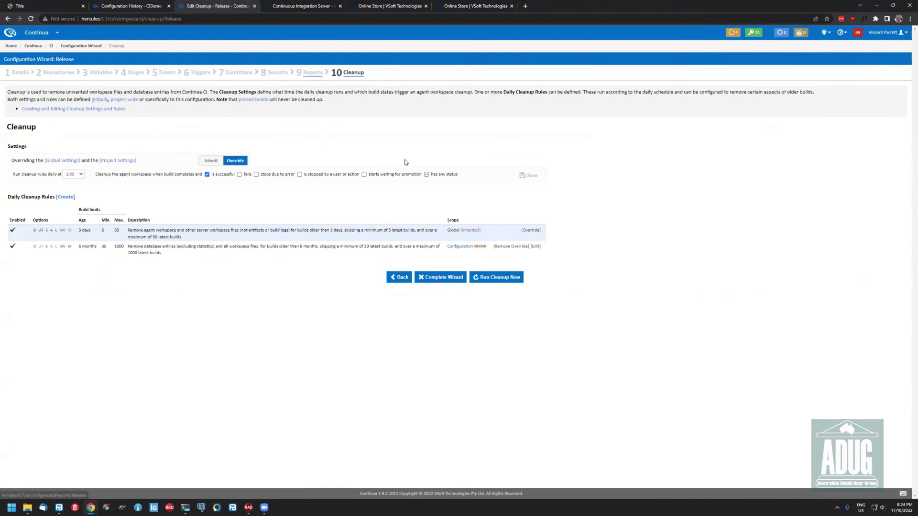
pyautogui.click(312, 72)
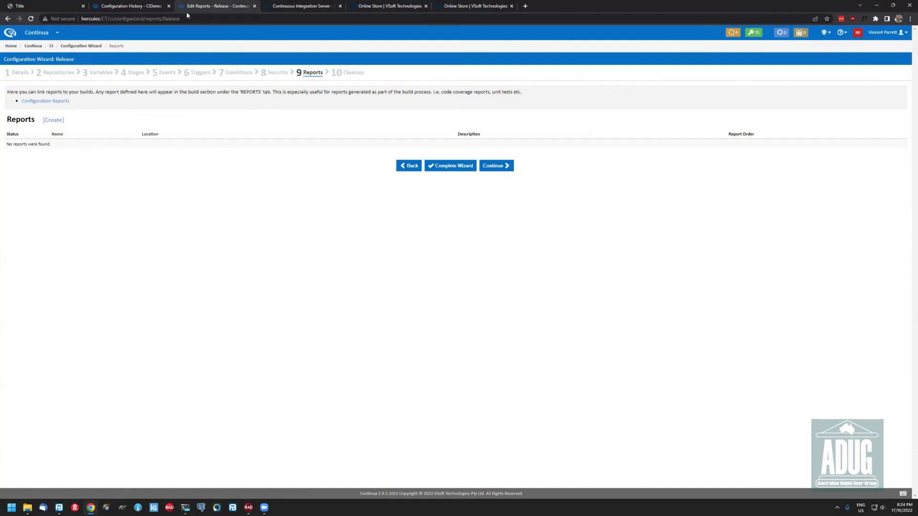
pyautogui.click(123, 6)
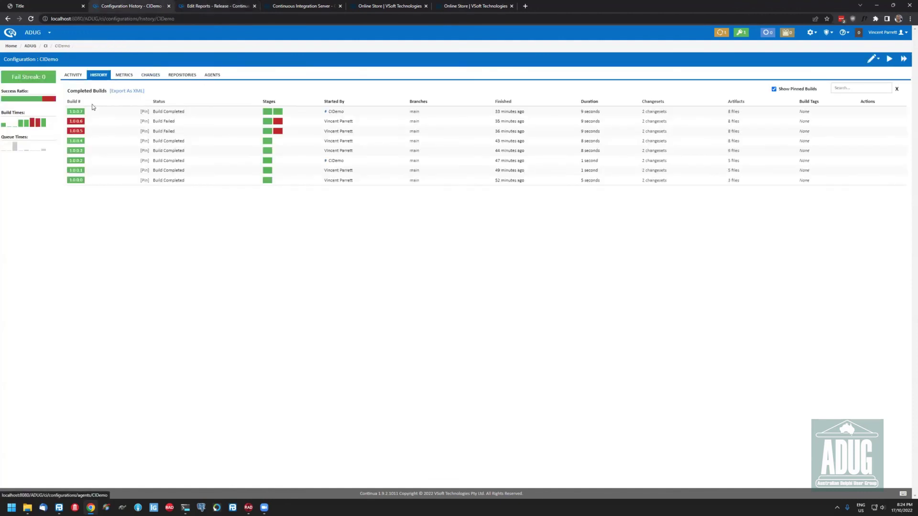
# Open CIDemo build 1.0.0.7, read its FinalBuilder log report, then view its details summary
pyautogui.click(75, 112)
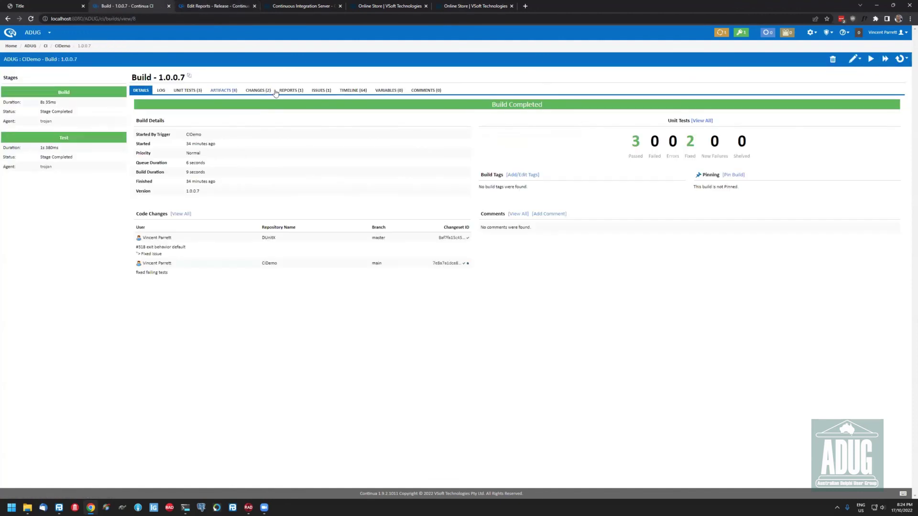
pyautogui.click(286, 92)
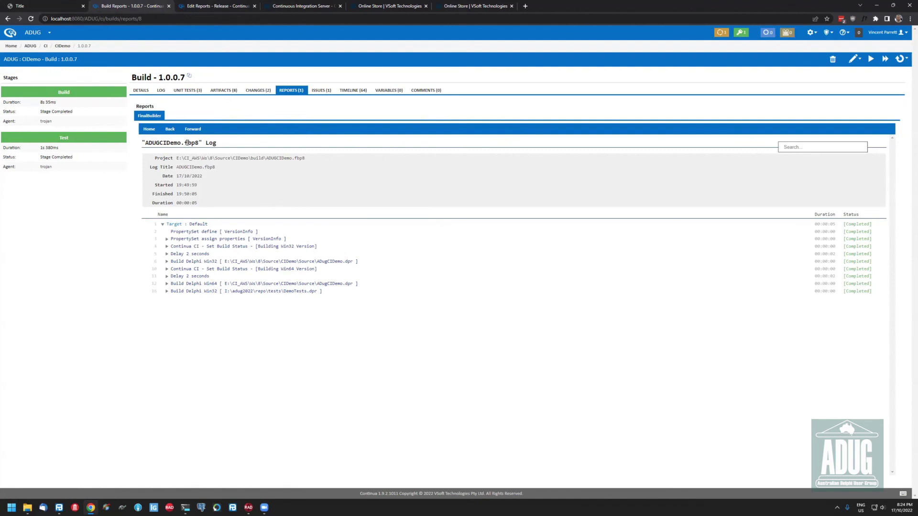
pyautogui.click(146, 95)
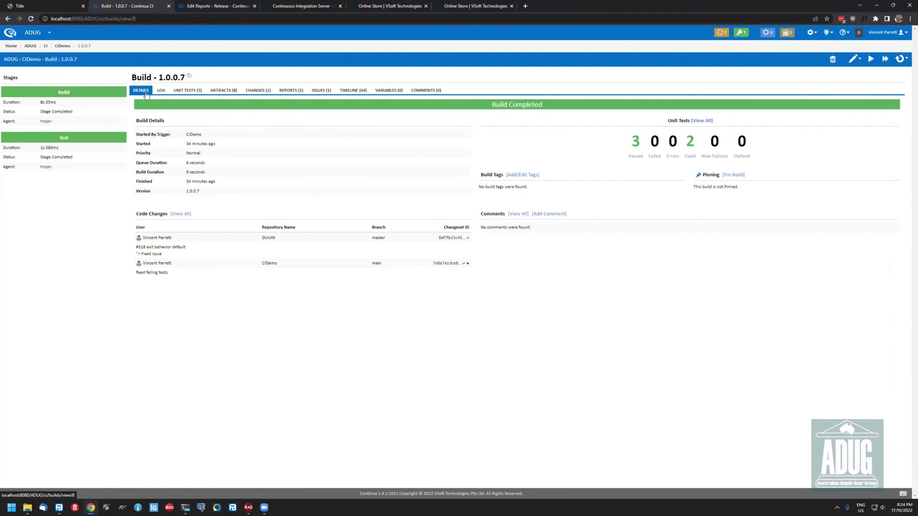
# Show the ADUG dashboard with CIDemo passing at 1.0.0.7, then bring up FinalBuilder
pyautogui.click(31, 34)
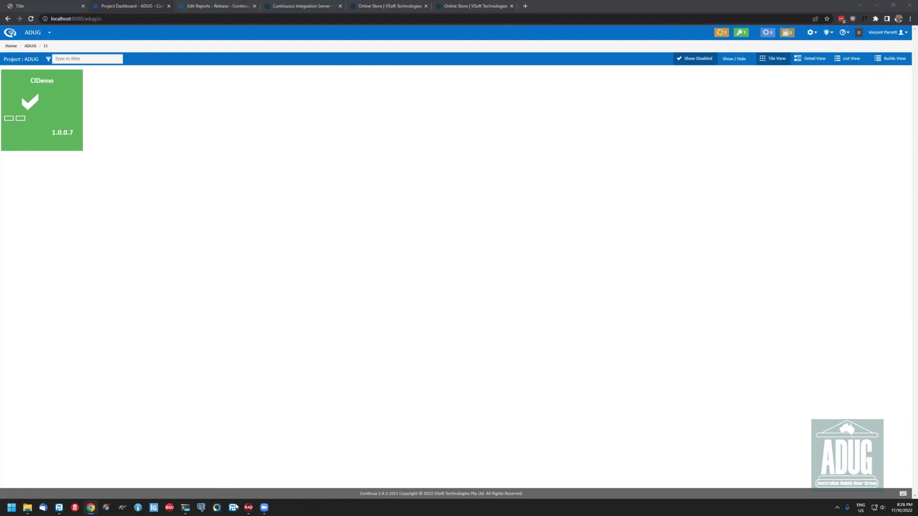
pyautogui.click(58, 508)
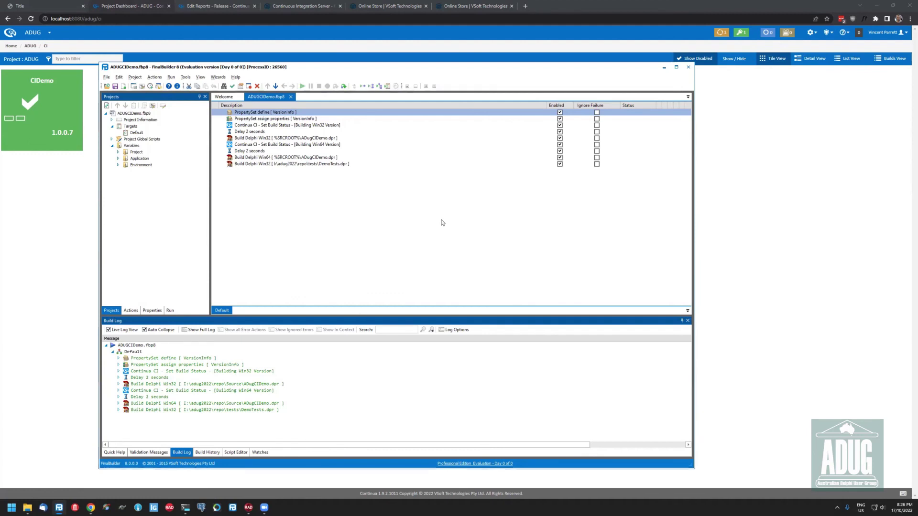
# Search the actions for 'execute pro' and add an Execute Program action
pyautogui.hotkey('ctrl', 'alt', 'a')
pyautogui.write('execute')
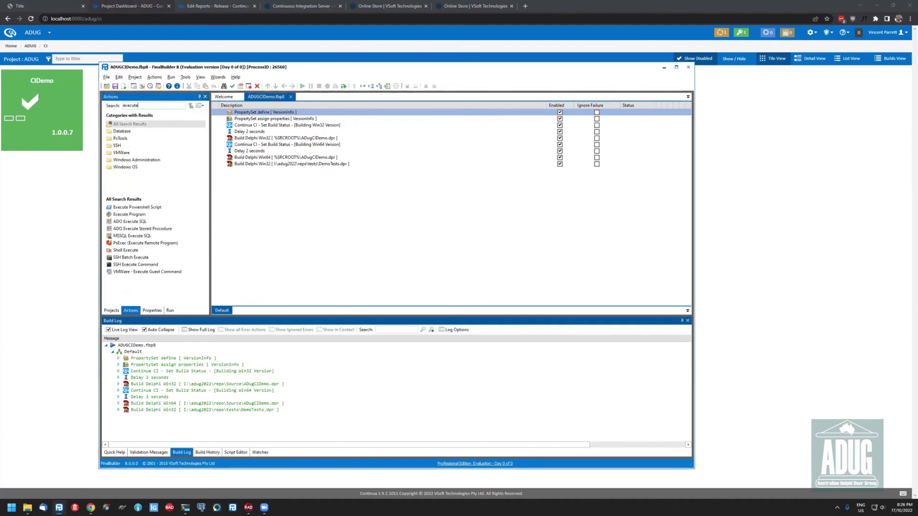
pyautogui.write(' pro')
pyautogui.press('Down')
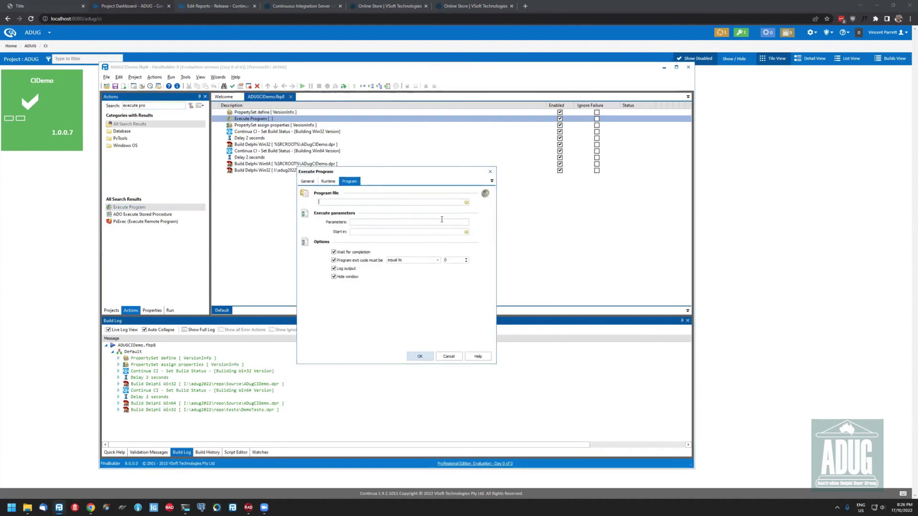
pyautogui.press('Return')
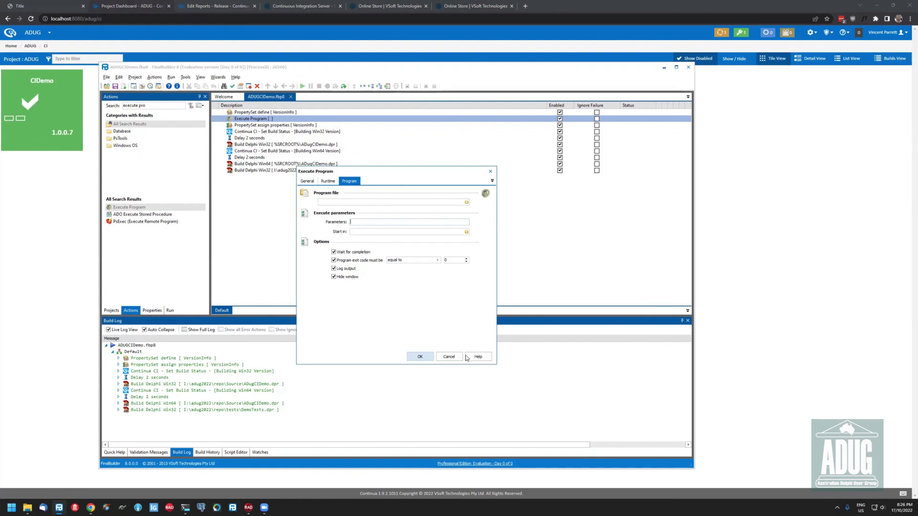
# Discard the unconfigured Execute Program action and launch FinalBuilder Action Studio from Tools
pyautogui.click(448, 356)
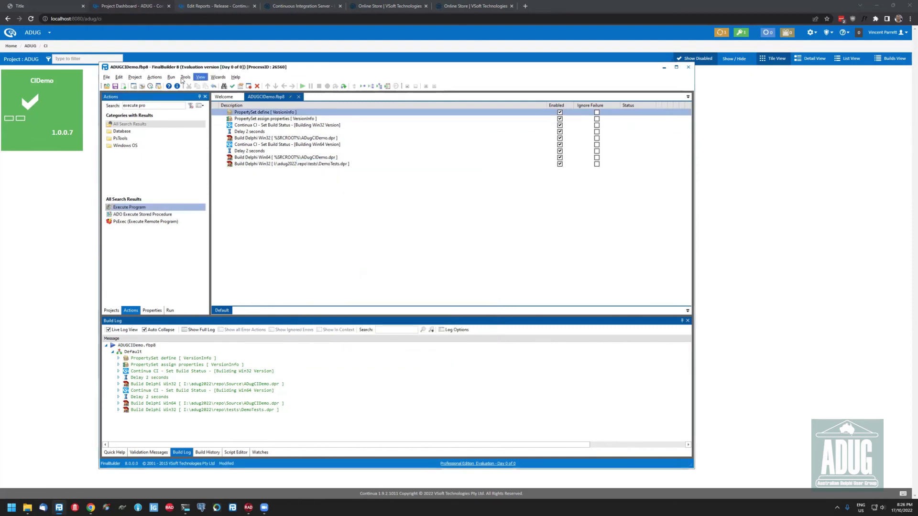
pyautogui.click(185, 77)
pyautogui.click(214, 111)
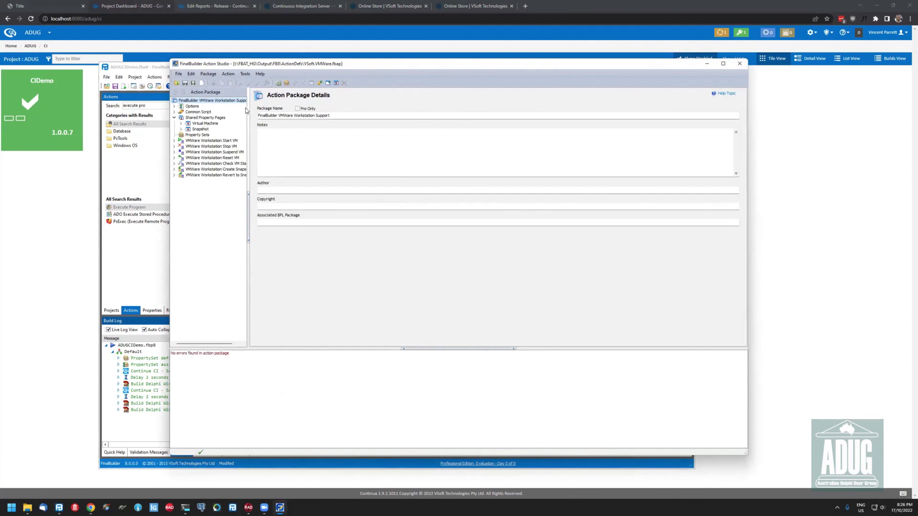
# Widen the package tree, view VMWare Workstation Start VM, then open recent package VSoft.Powershell.fbap
pyautogui.moveTo(247, 109); pyautogui.dragTo(285, 106)
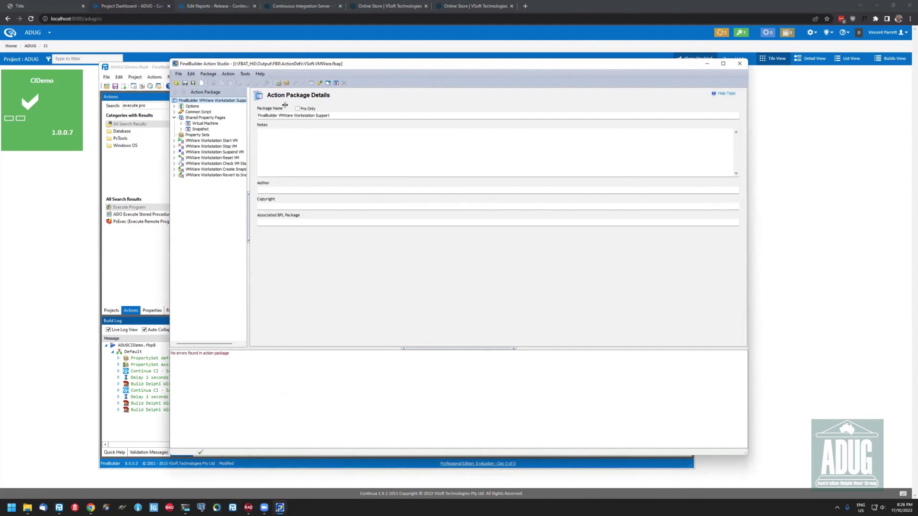
pyautogui.click(208, 141)
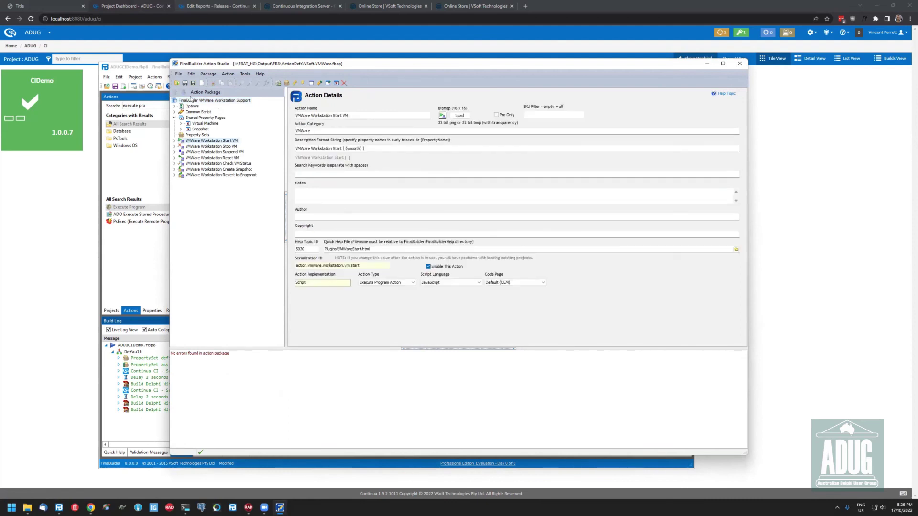
pyautogui.click(179, 74)
pyautogui.press('Right')
pyautogui.press('Left')
pyautogui.moveTo(176, 97)
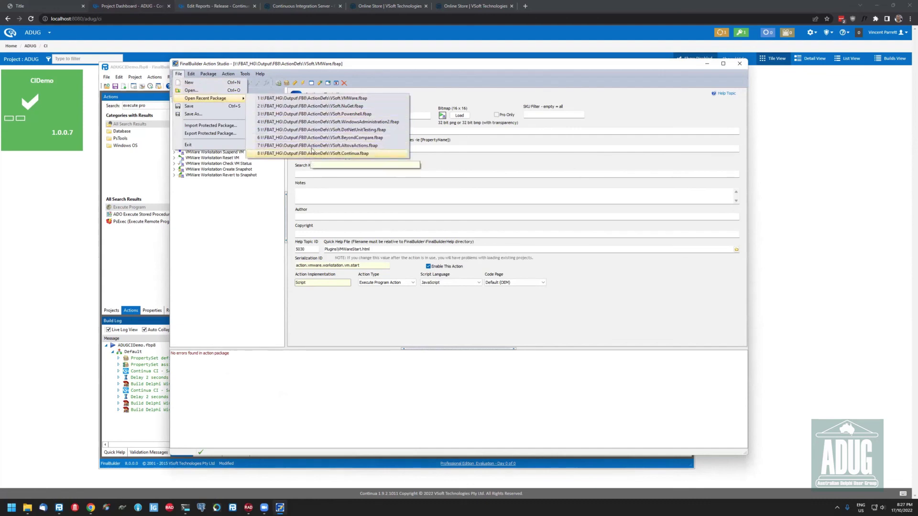
pyautogui.click(324, 114)
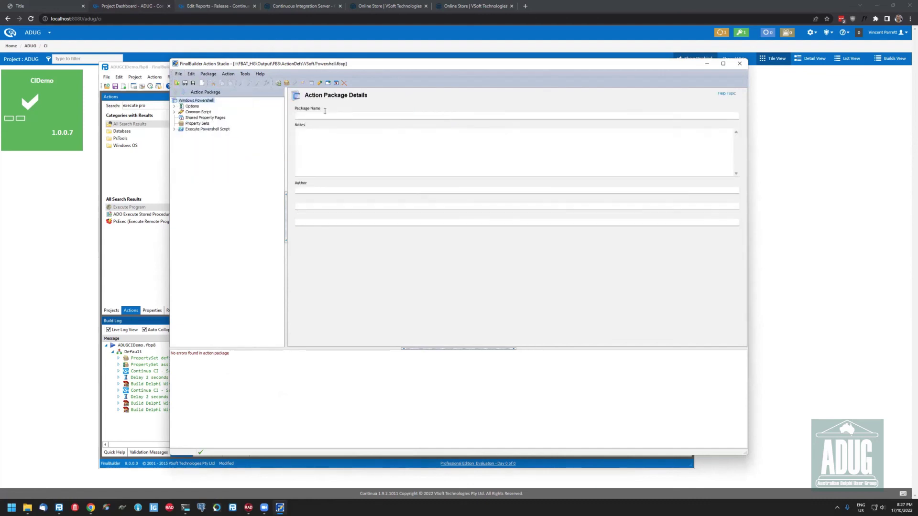
# Inspect the Execute Powershell Script action's OnValidate script, then start a new empty package
pyautogui.click(174, 129)
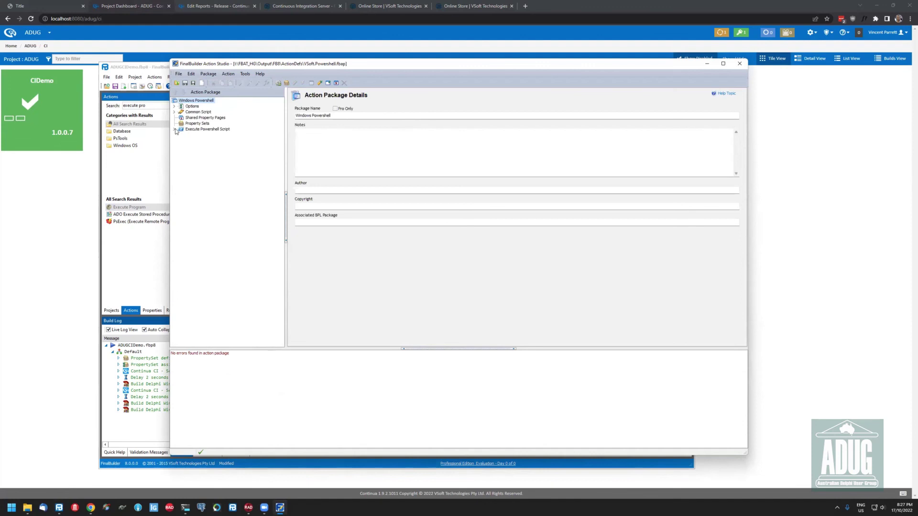
pyautogui.click(209, 140)
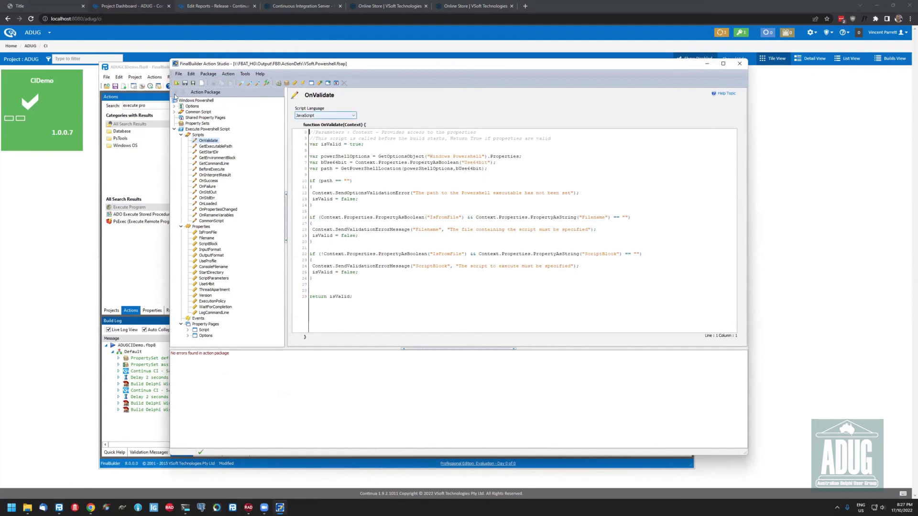
pyautogui.click(202, 83)
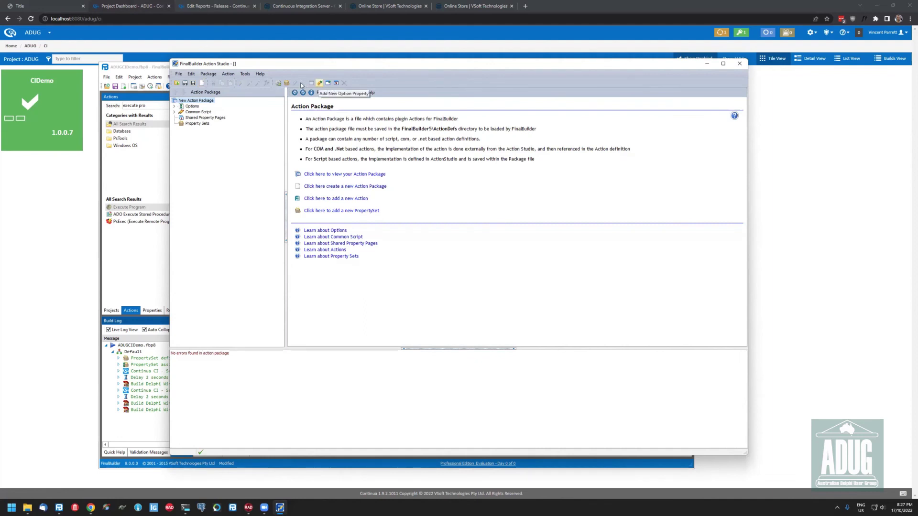
# Create a .NET-language Standard Action named New Action, keeping JScript as the UI language
pyautogui.click(286, 84)
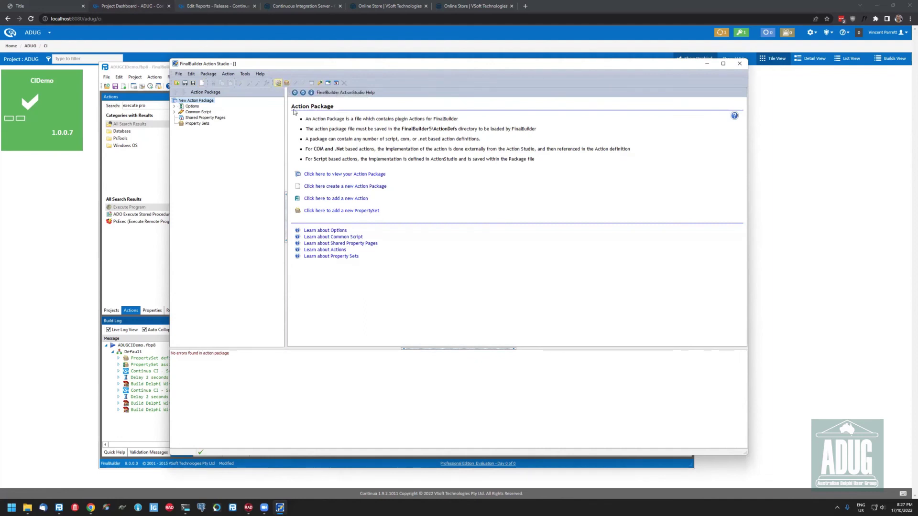
pyautogui.click(473, 198)
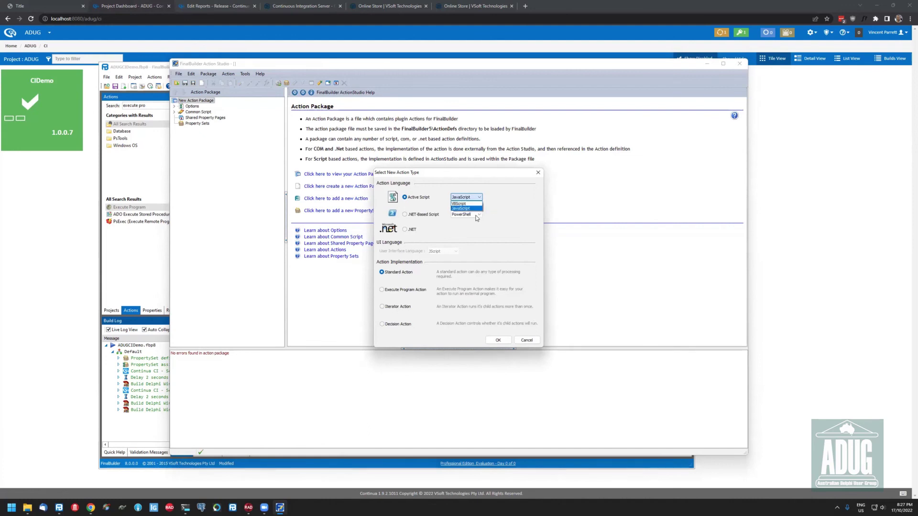
pyautogui.click(477, 219)
pyautogui.click(477, 215)
pyautogui.click(478, 215)
pyautogui.click(479, 216)
pyautogui.click(479, 216)
pyautogui.click(480, 217)
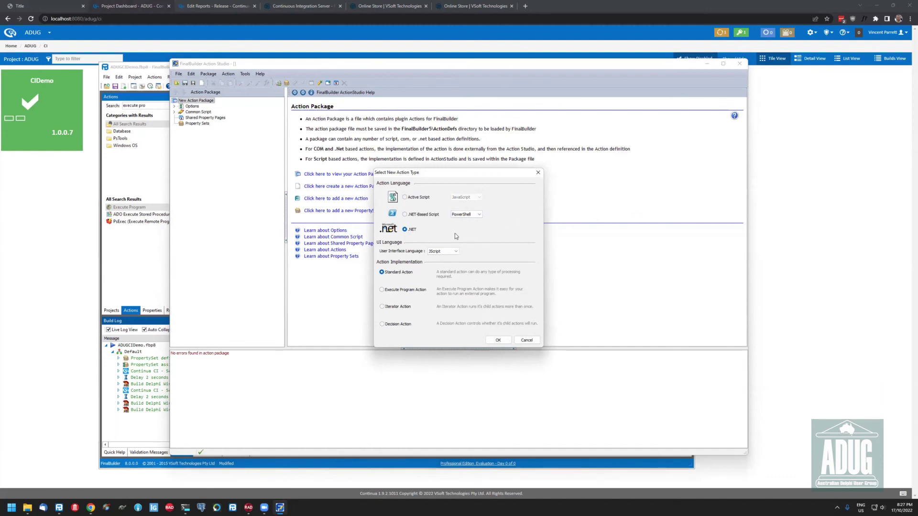
pyautogui.click(447, 251)
pyautogui.click(442, 261)
pyautogui.press('Down')
pyautogui.click(403, 273)
pyautogui.click(498, 340)
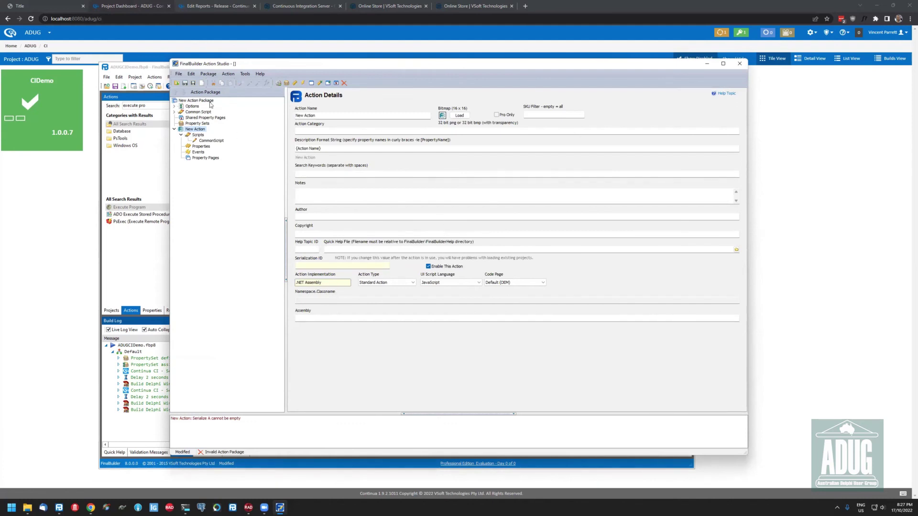
# Add NewPropertySet and a second scripted action, New Action1, then browse its event scripts
pyautogui.click(286, 84)
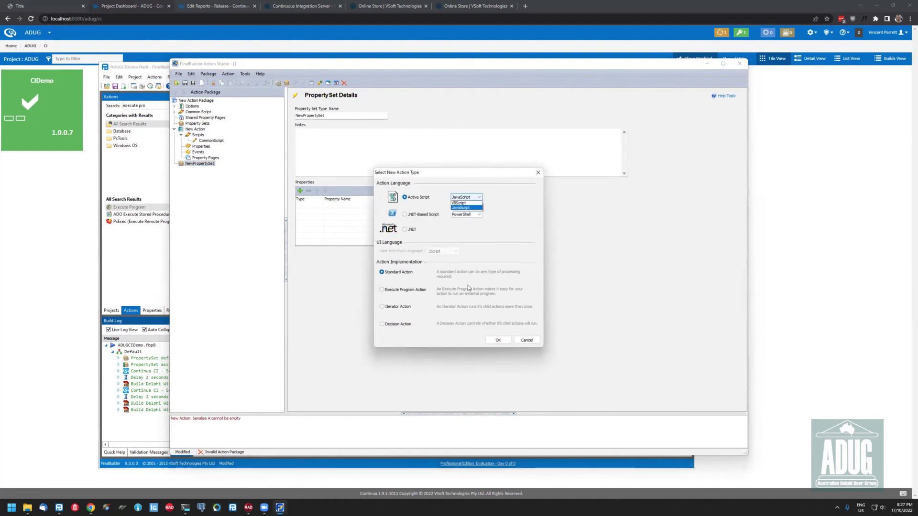
pyautogui.click(498, 340)
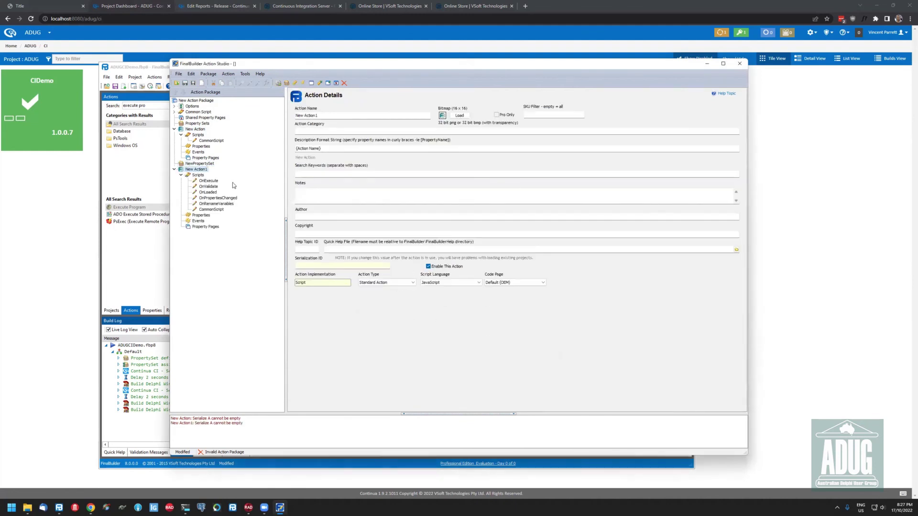
pyautogui.click(209, 180)
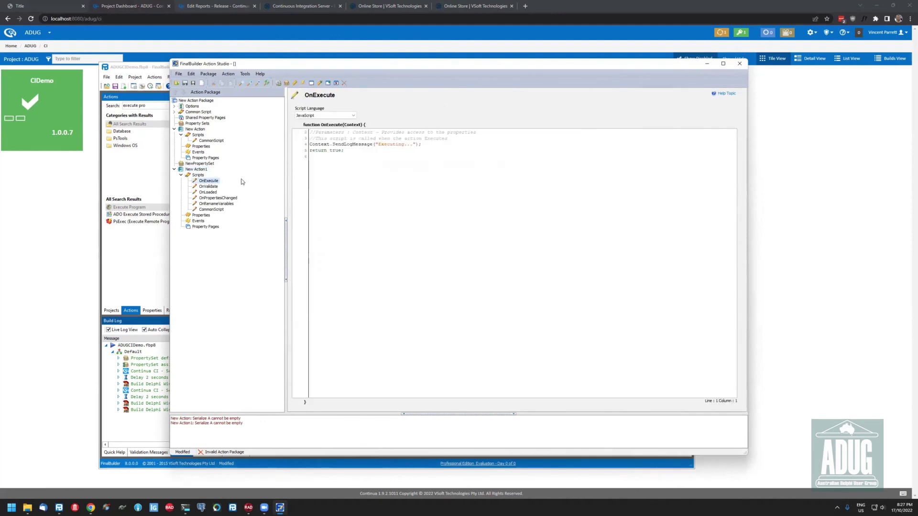
pyautogui.click(208, 186)
pyautogui.click(209, 192)
pyautogui.click(218, 198)
pyautogui.click(211, 209)
# Add a New Property Page to New Action1 and cancel closing the studio
pyautogui.click(216, 227)
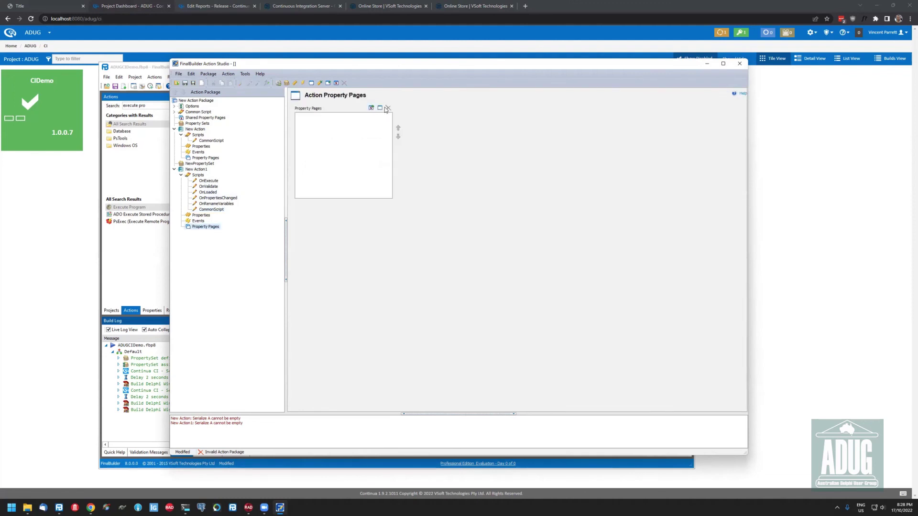
pyautogui.click(380, 107)
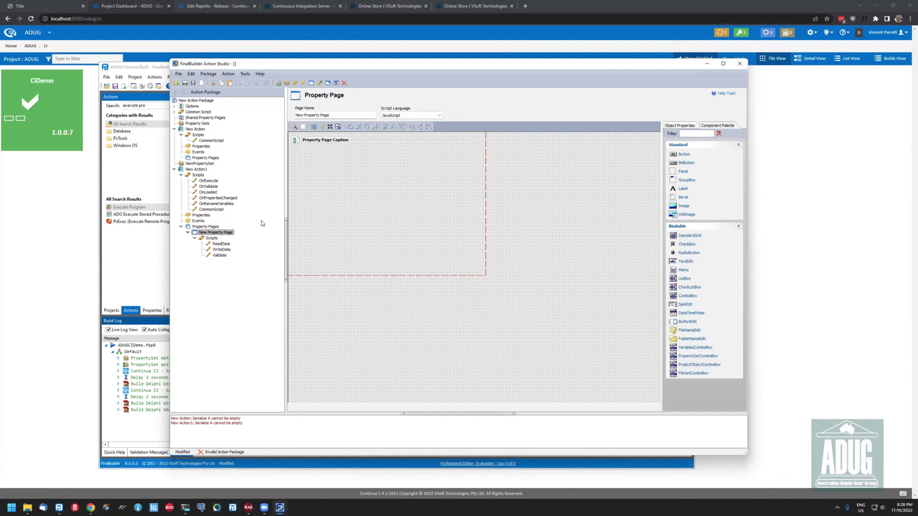
pyautogui.click(740, 65)
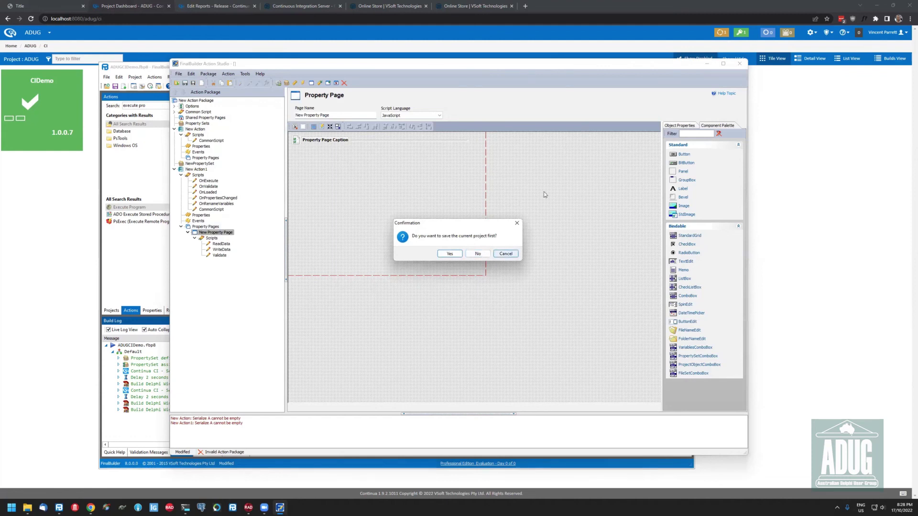
pyautogui.press('Escape')
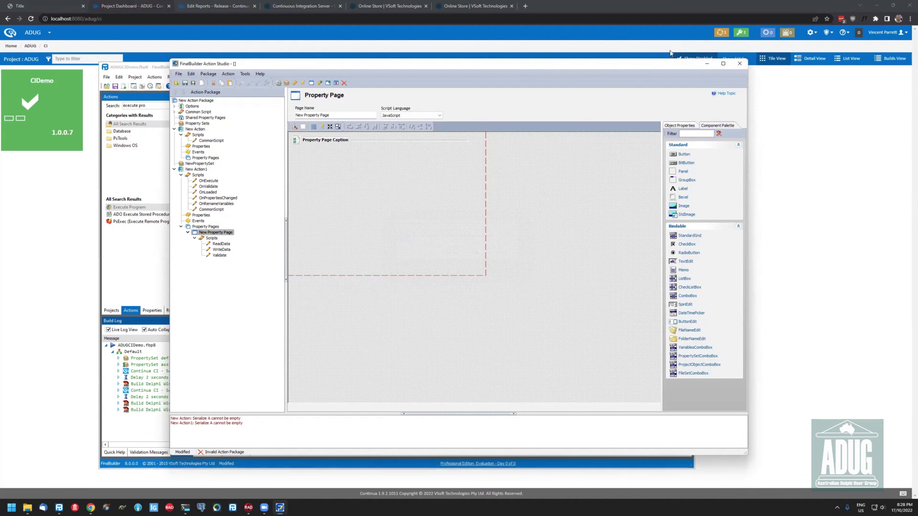
pyautogui.click(178, 75)
pyautogui.moveTo(196, 100)
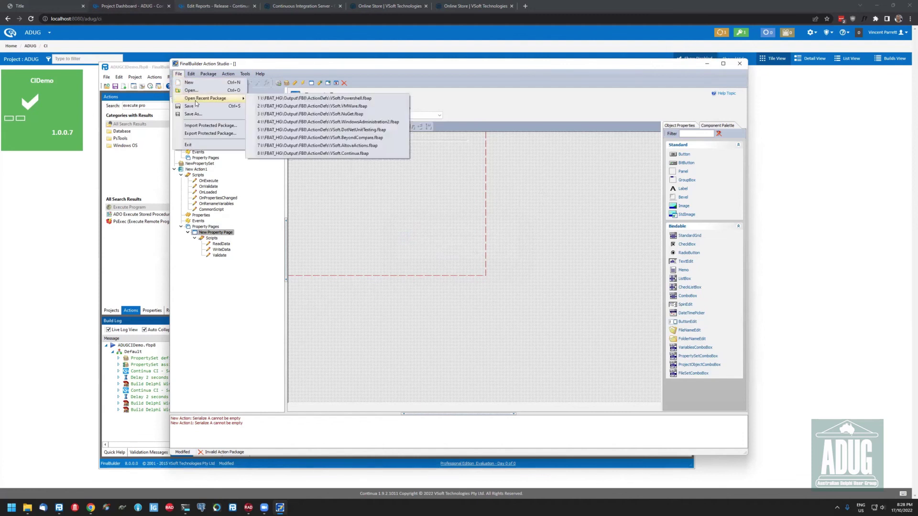
# Open the recent VSoft.NuGet package without saving the current one
pyautogui.click(290, 107)
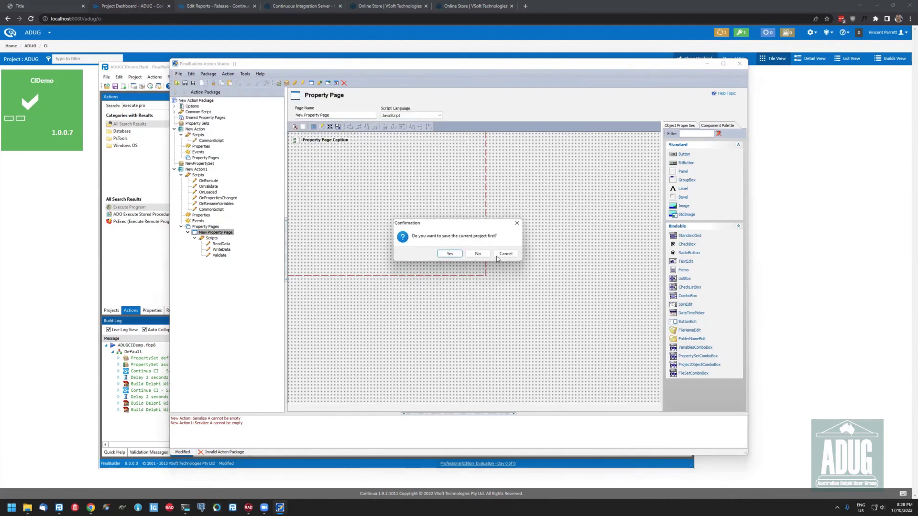
pyautogui.press('Escape')
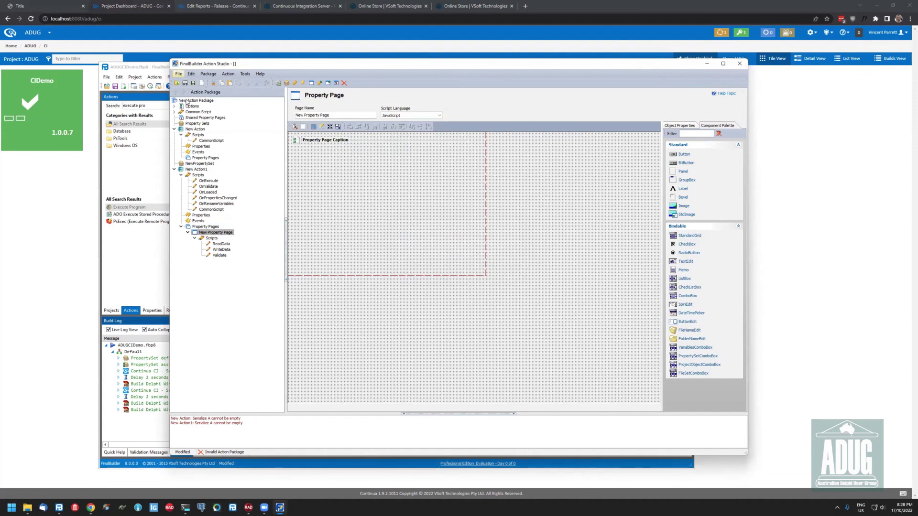
pyautogui.click(178, 74)
pyautogui.click(306, 114)
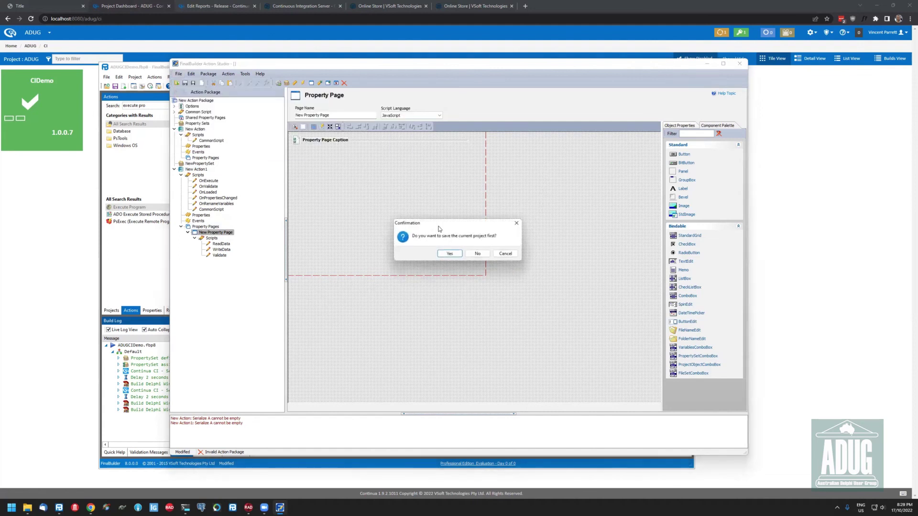
pyautogui.click(478, 255)
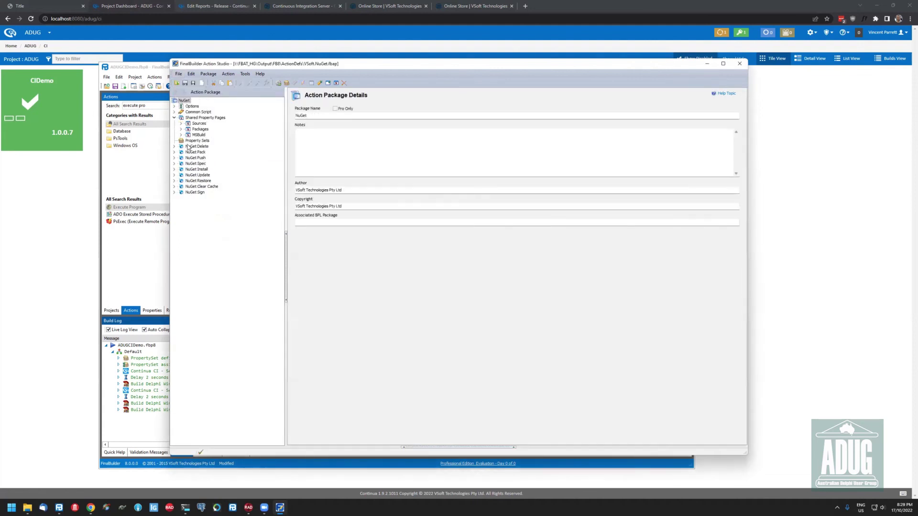
# Browse NuGet Delete's GetCommandLine, BeforeExecute, OnSuccess and OnStdOut scripts
pyautogui.doubleClick(180, 147)
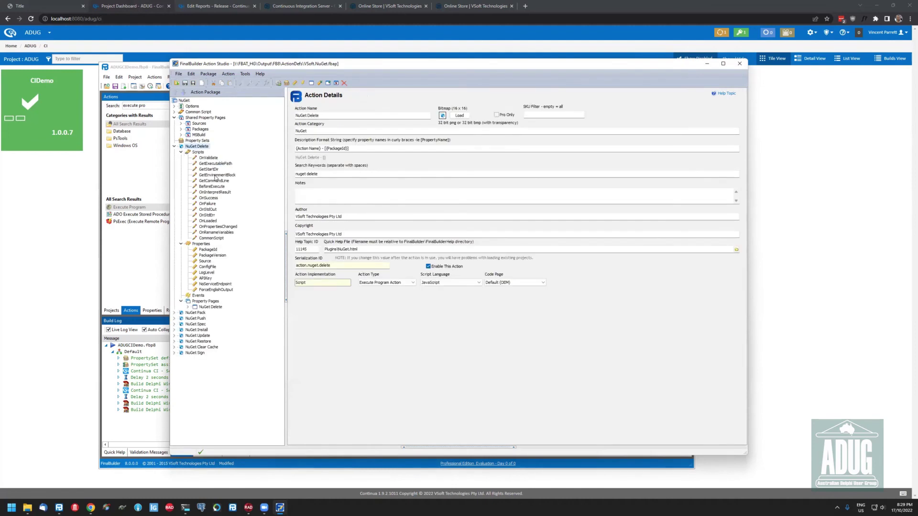
pyautogui.click(213, 181)
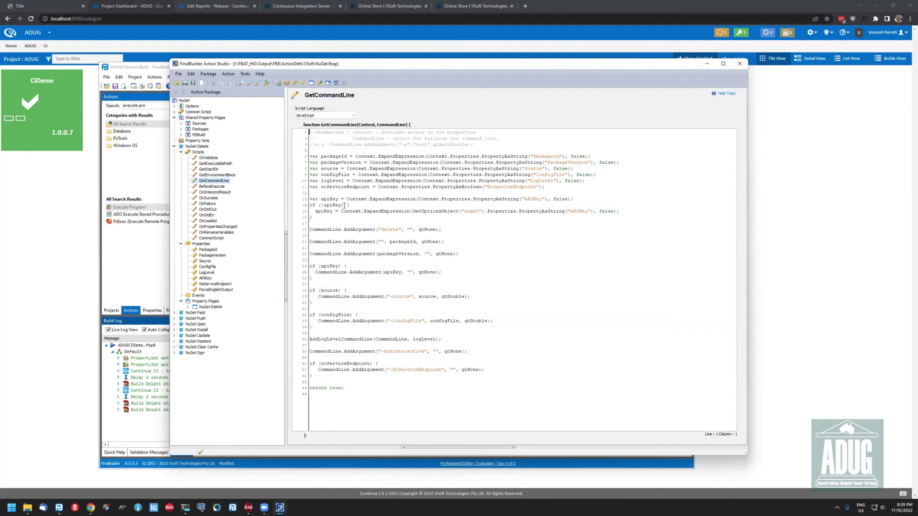
pyautogui.click(318, 230)
pyautogui.click(202, 186)
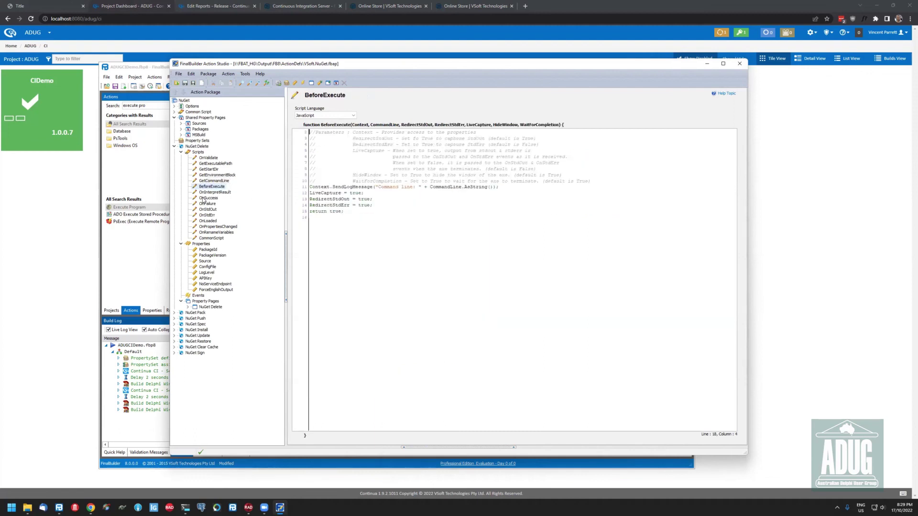
pyautogui.click(207, 198)
pyautogui.click(208, 210)
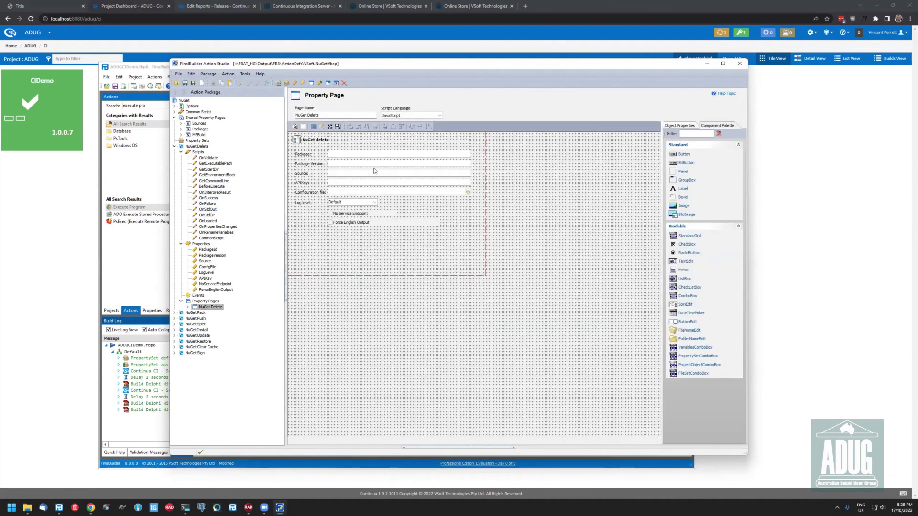
# Confirm the Package field is bound to PackageId, then show NuGet Delete's action details
pyautogui.click(365, 155)
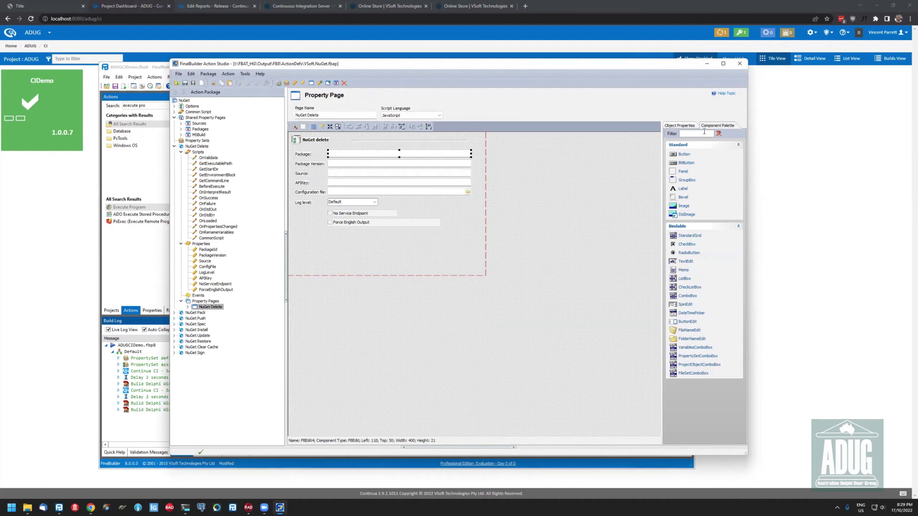
pyautogui.click(680, 126)
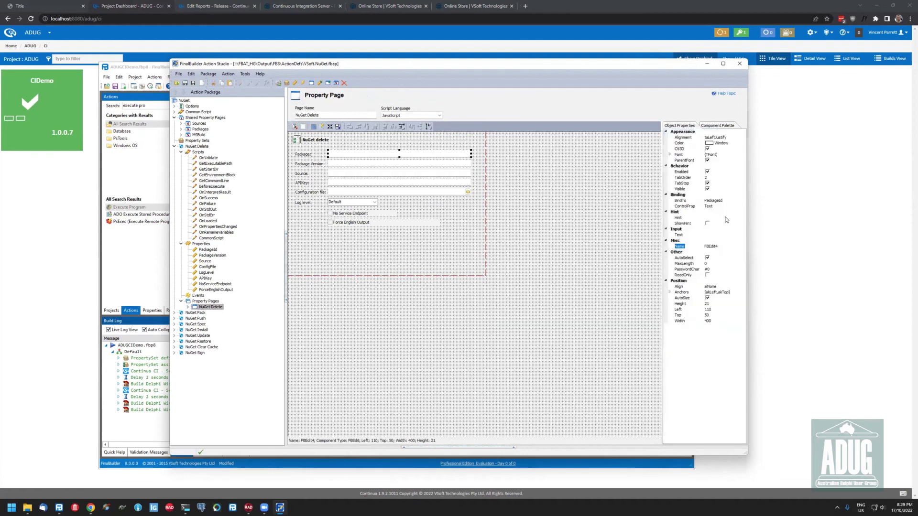
pyautogui.click(742, 201)
pyautogui.click(328, 115)
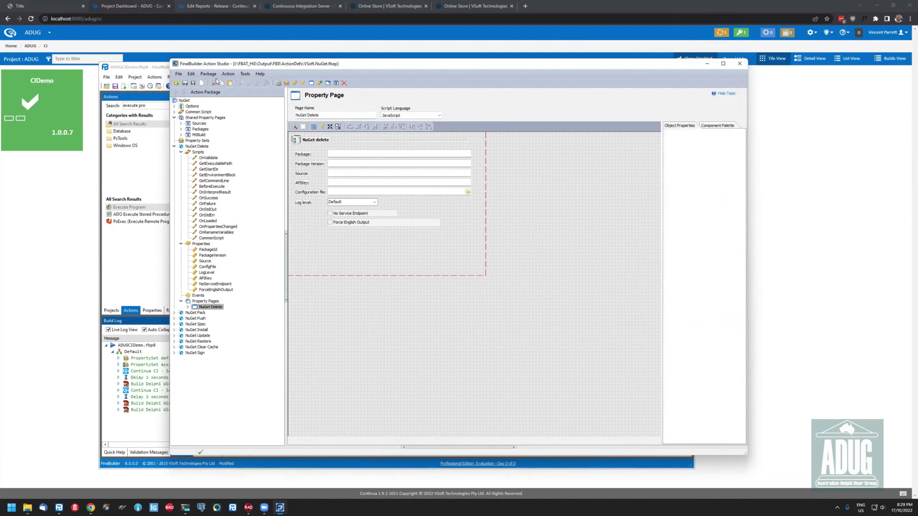
pyautogui.click(176, 147)
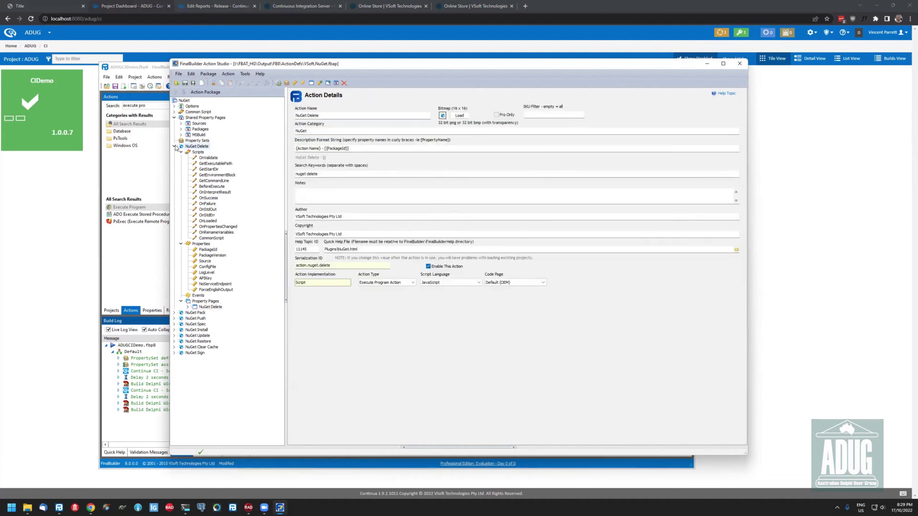
pyautogui.click(175, 147)
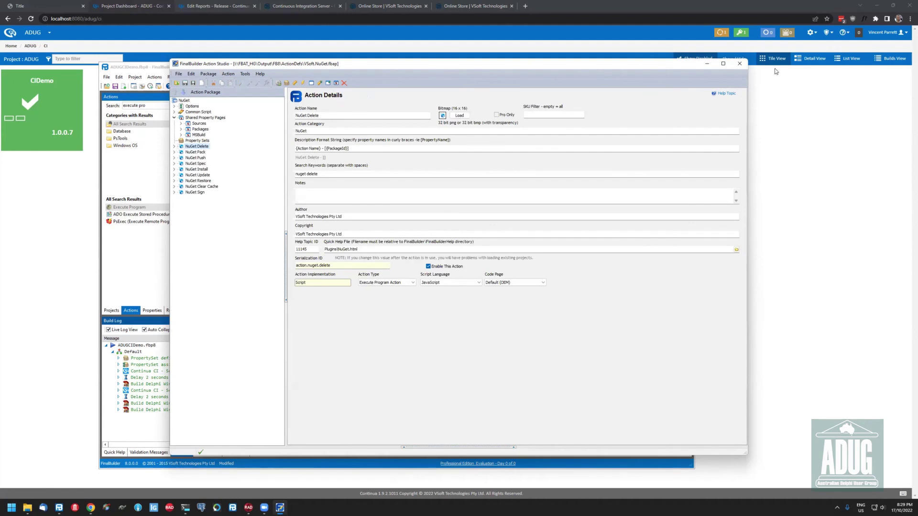
# Close Action Studio and return from FinalBuilder to the Continua CI ADUG dashboard
pyautogui.click(739, 64)
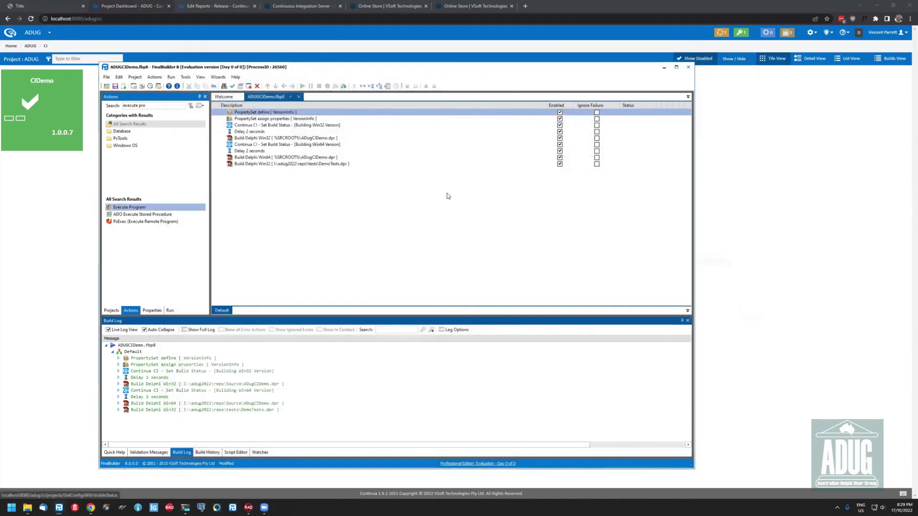
pyautogui.click(442, 245)
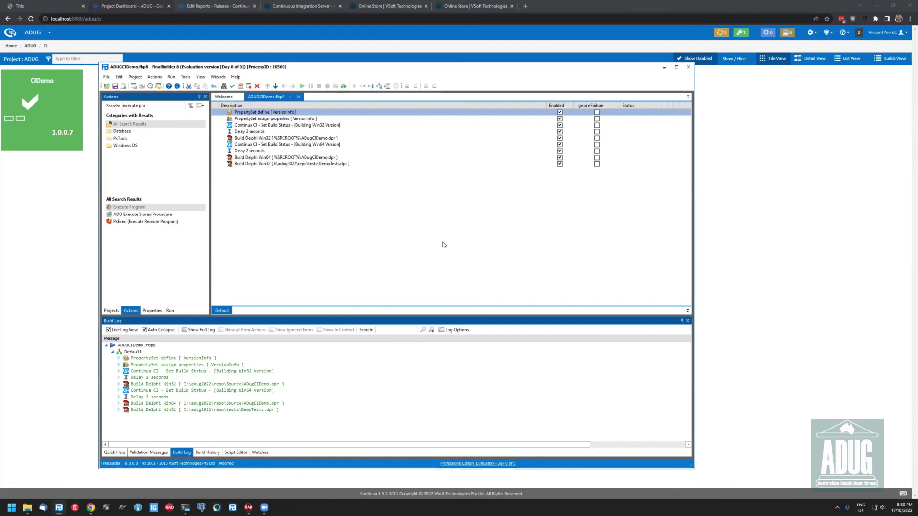
pyautogui.click(735, 189)
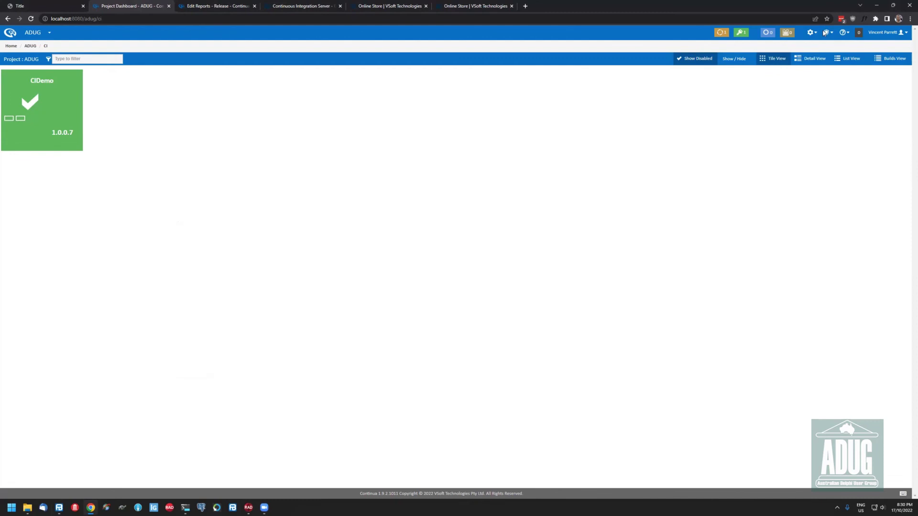
# View the trojan agent under Administration > Agents, noting CIDemo Build incompatible, then switch to Home Assistant
pyautogui.moveTo(826, 32)
pyautogui.click(802, 136)
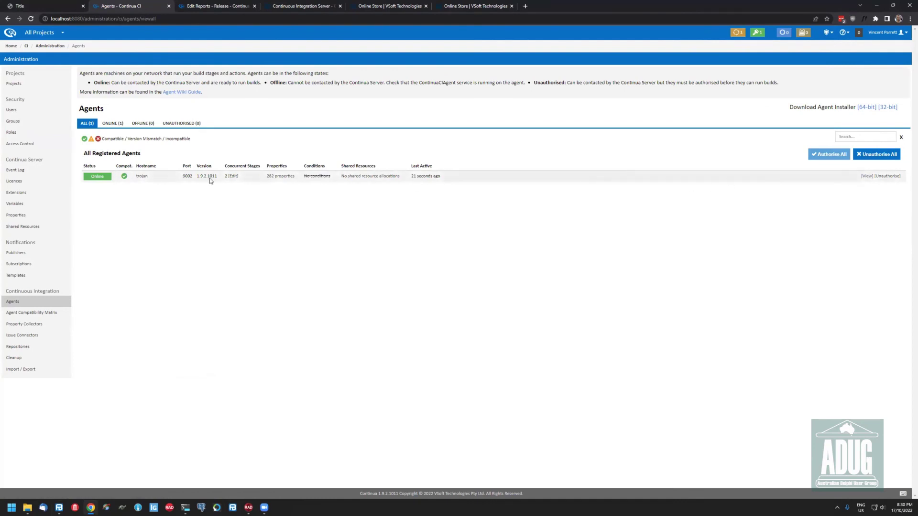
pyautogui.moveTo(123, 179)
pyautogui.click(843, 186)
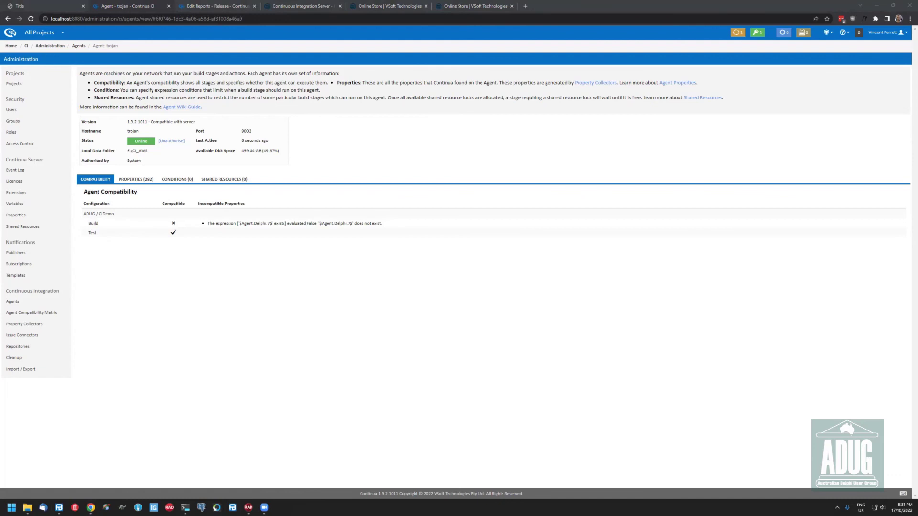
pyautogui.hotkey('alt', 'Tab')
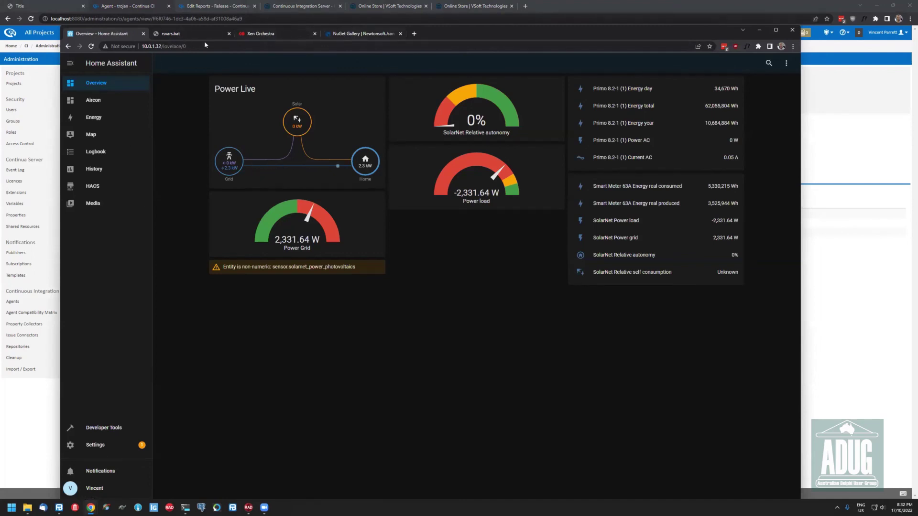
# View today's energy usage and solar production in Home Assistant, then go to Xen Orchestra
pyautogui.click(100, 124)
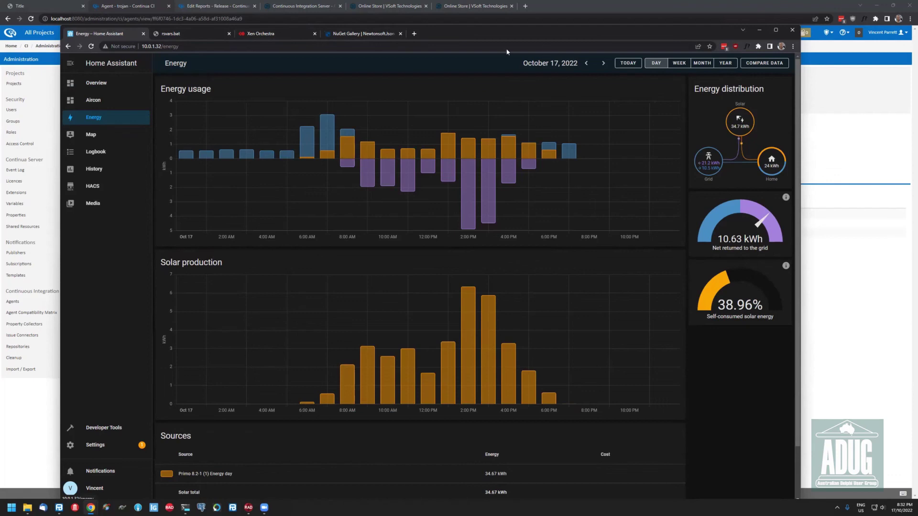
pyautogui.click(248, 34)
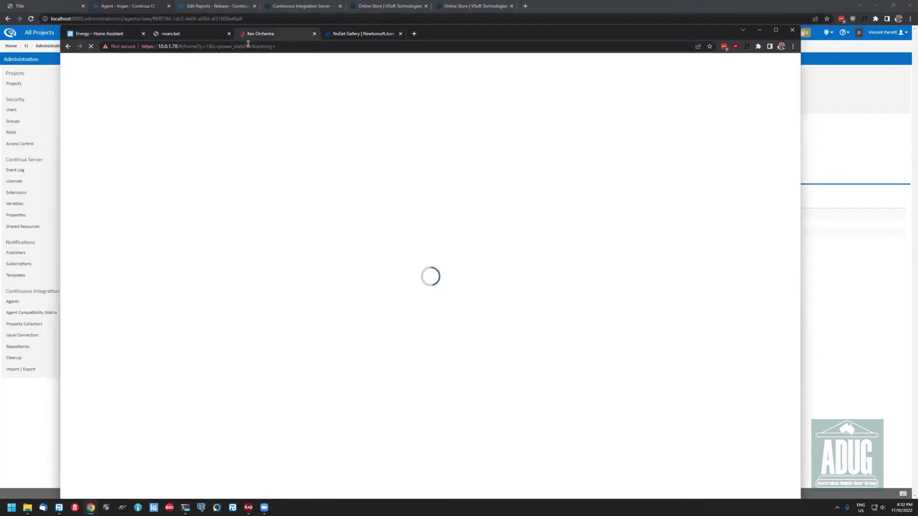
# Open the xcp-home host's details from the Hosts list, then minimize the Xen Orchestra window
pyautogui.moveTo(95, 90)
pyautogui.click(149, 103)
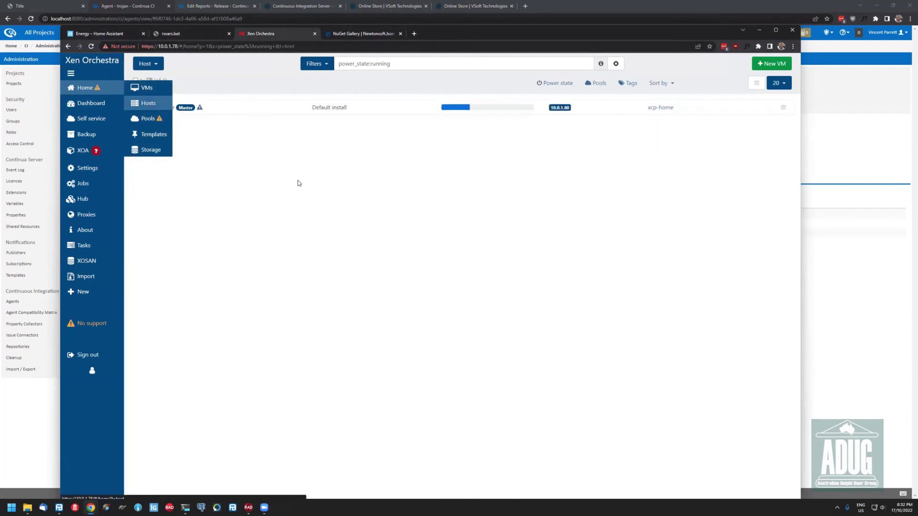
pyautogui.click(194, 114)
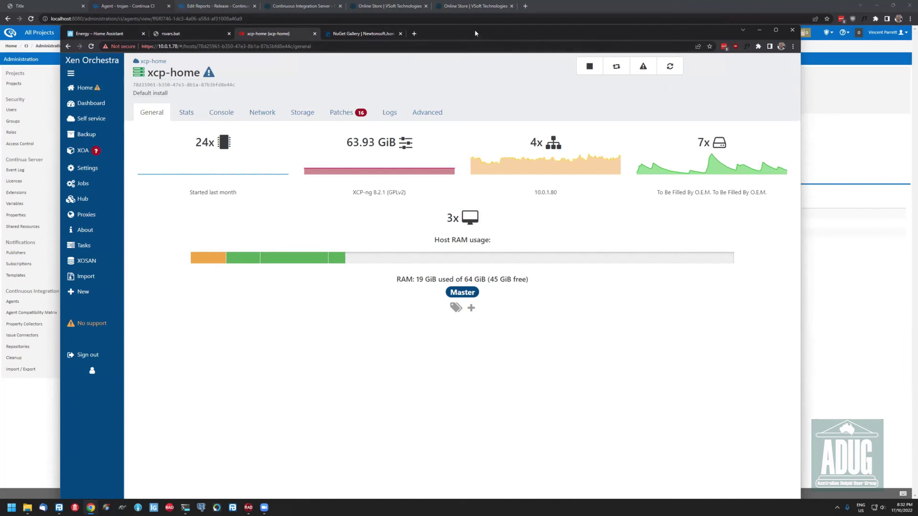
pyautogui.moveTo(564, 36); pyautogui.dragTo(572, 37)
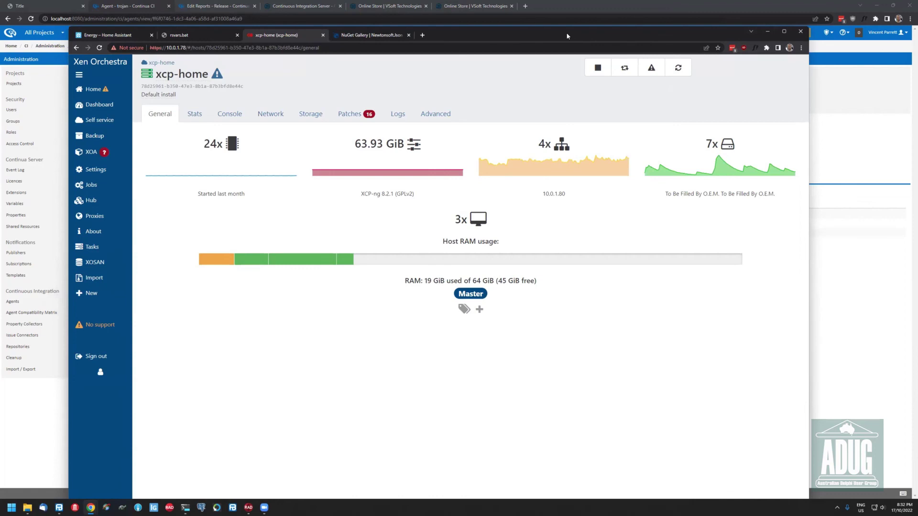
pyautogui.press('super+Down')
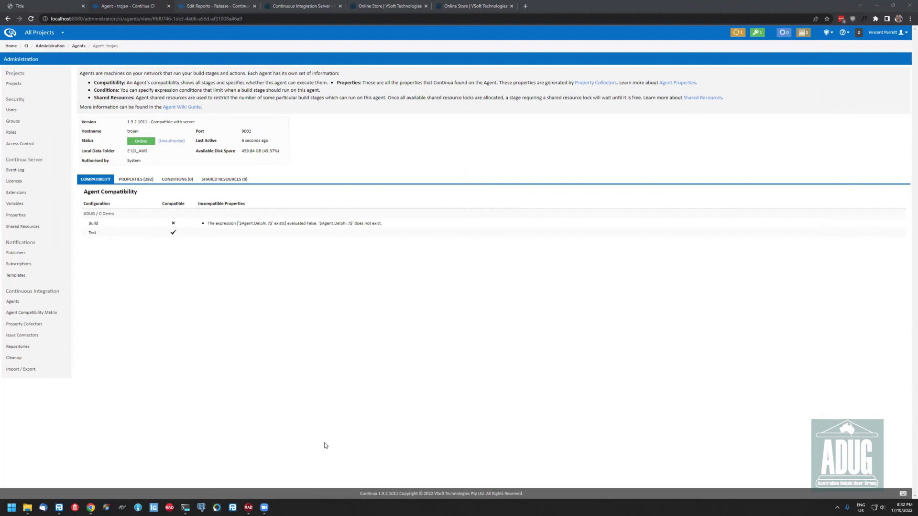
# Bring forward the command prompt showing the 'fixed failing tests' commit pushed to GitHub main
pyautogui.click(185, 507)
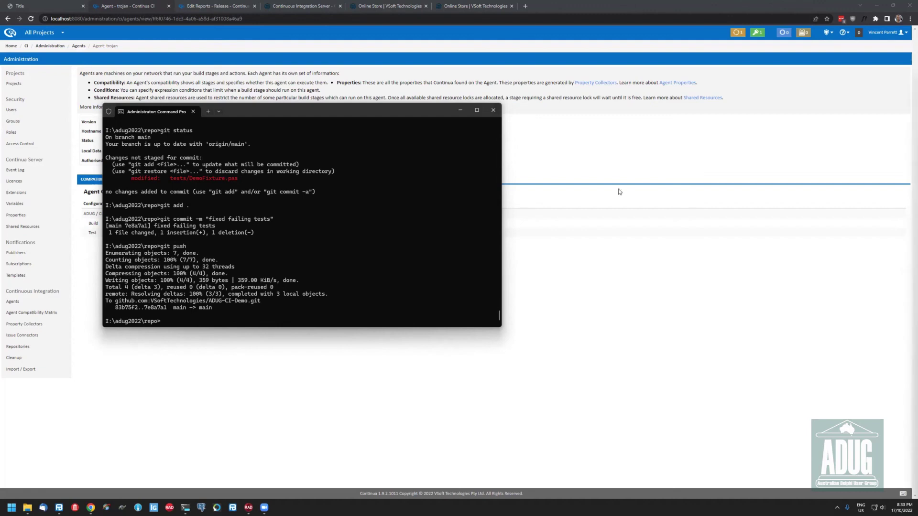
# Minimize the terminal and go back to the Continua CI project dashboard
pyautogui.click(769, 346)
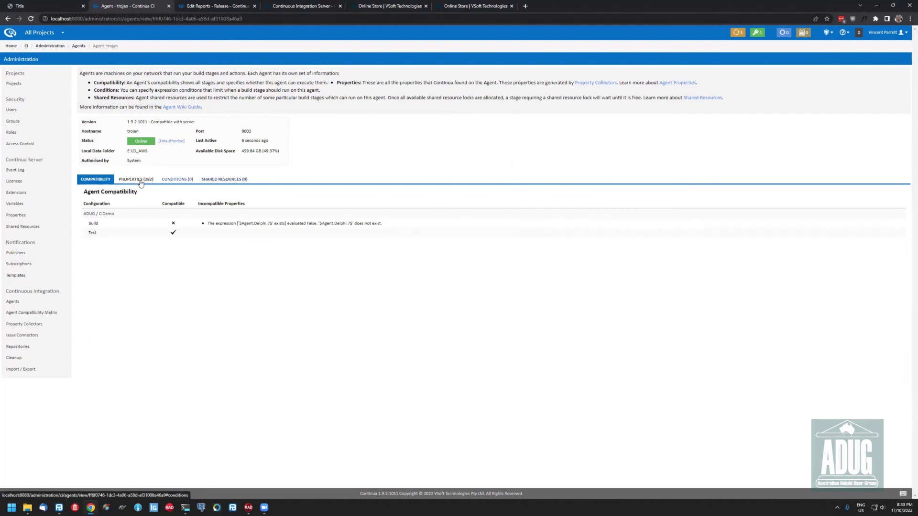
pyautogui.click(12, 46)
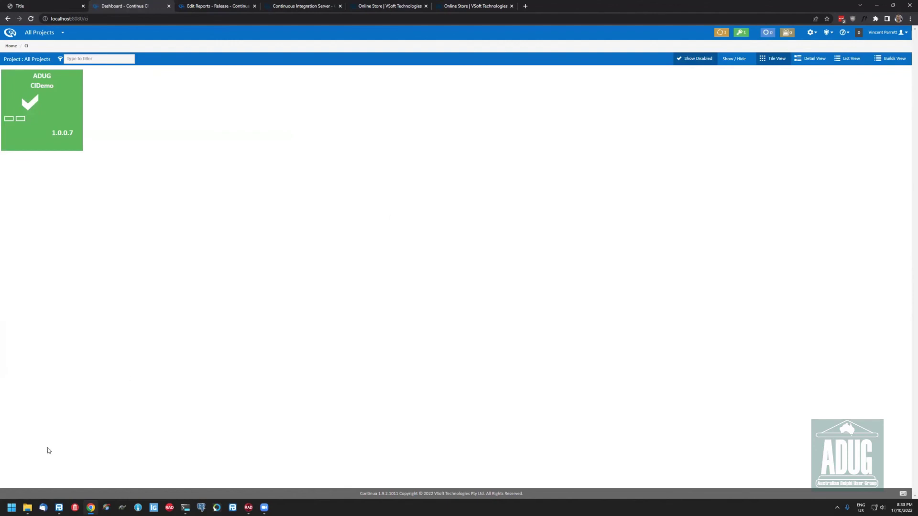
# Bring FinalBuilder 8 back up with ADUGCIDemo.fbp8 and its build log showing
pyautogui.click(58, 507)
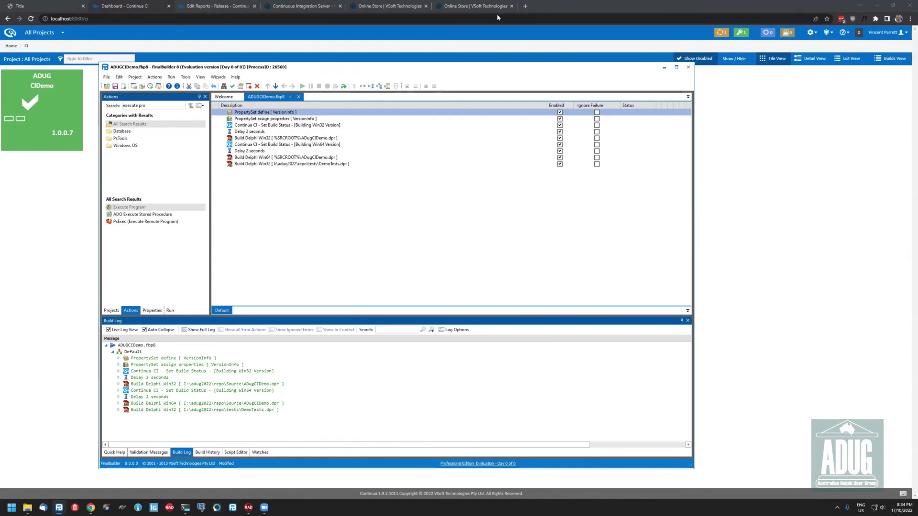
# Return to Continua CI and open the CIDemo configuration's eight recently completed builds
pyautogui.click(497, 14)
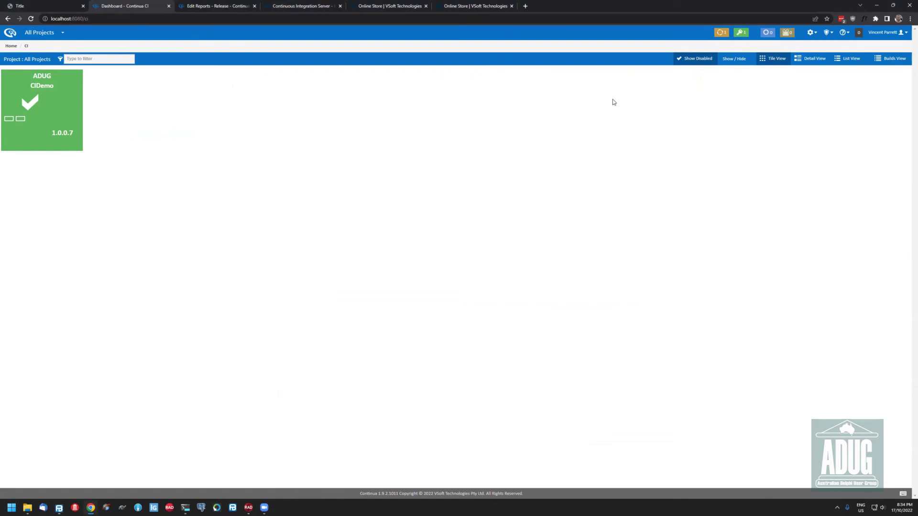
pyautogui.click(45, 87)
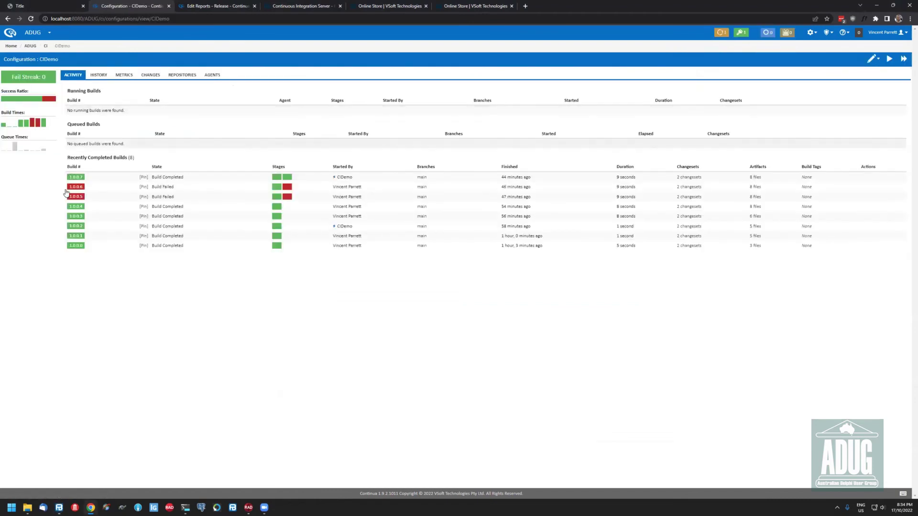